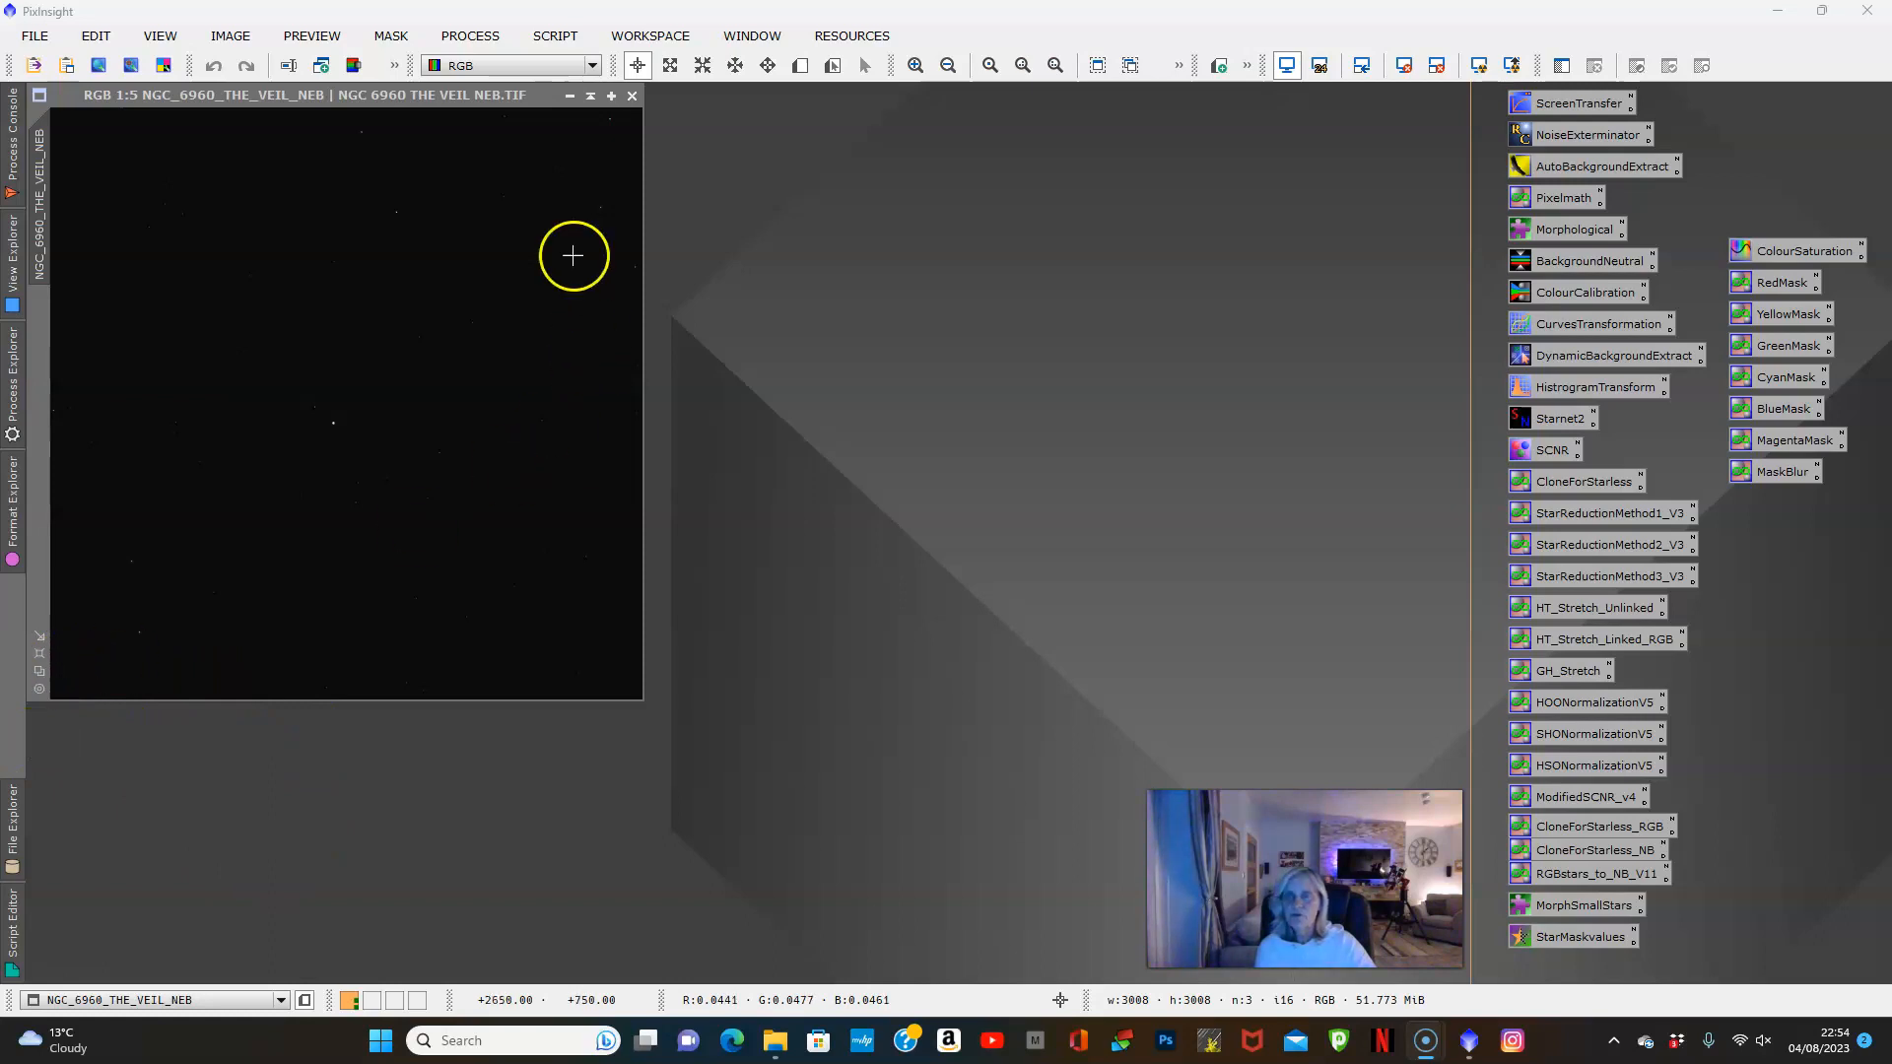
Enlarge the image view and auto-stretch its display with ScreenTransferFunction, replacing the linked stretch with one using unlinked RGB channels
drag(432, 104, 477, 141)
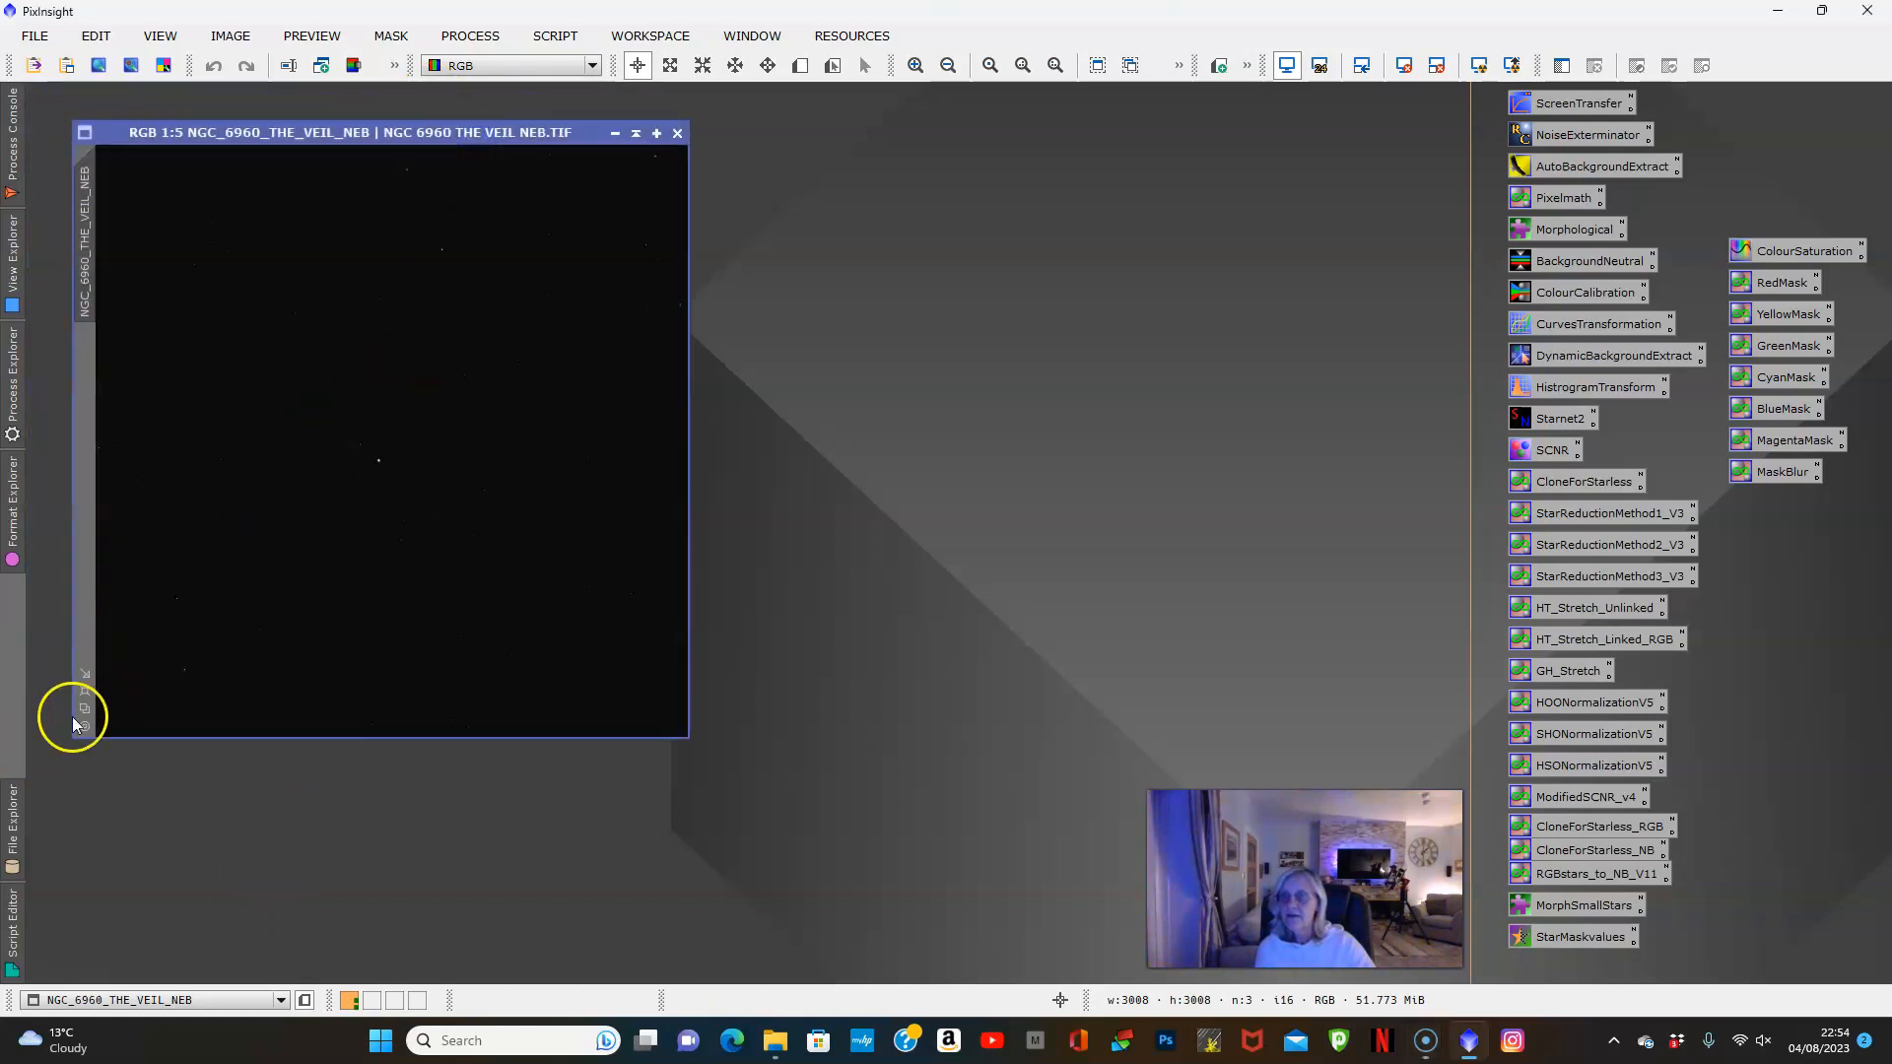
click(85, 691)
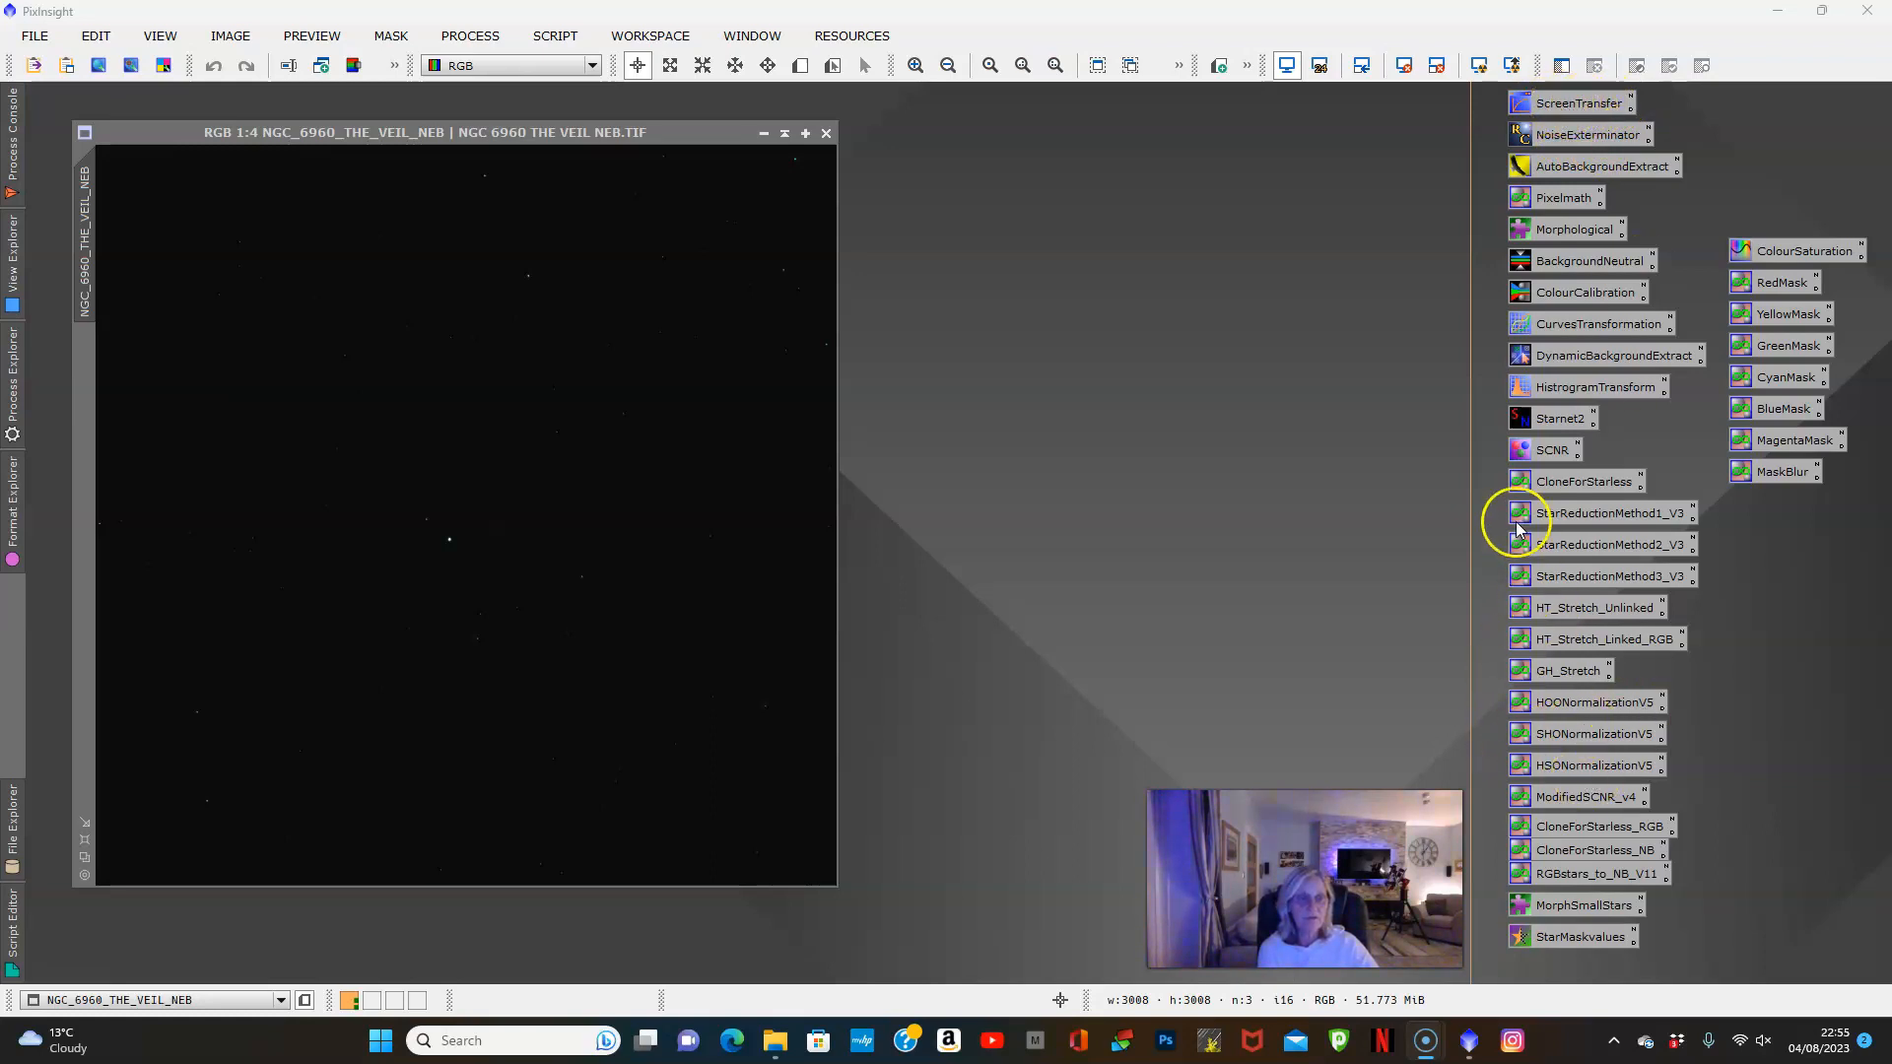
double_click(1577, 106)
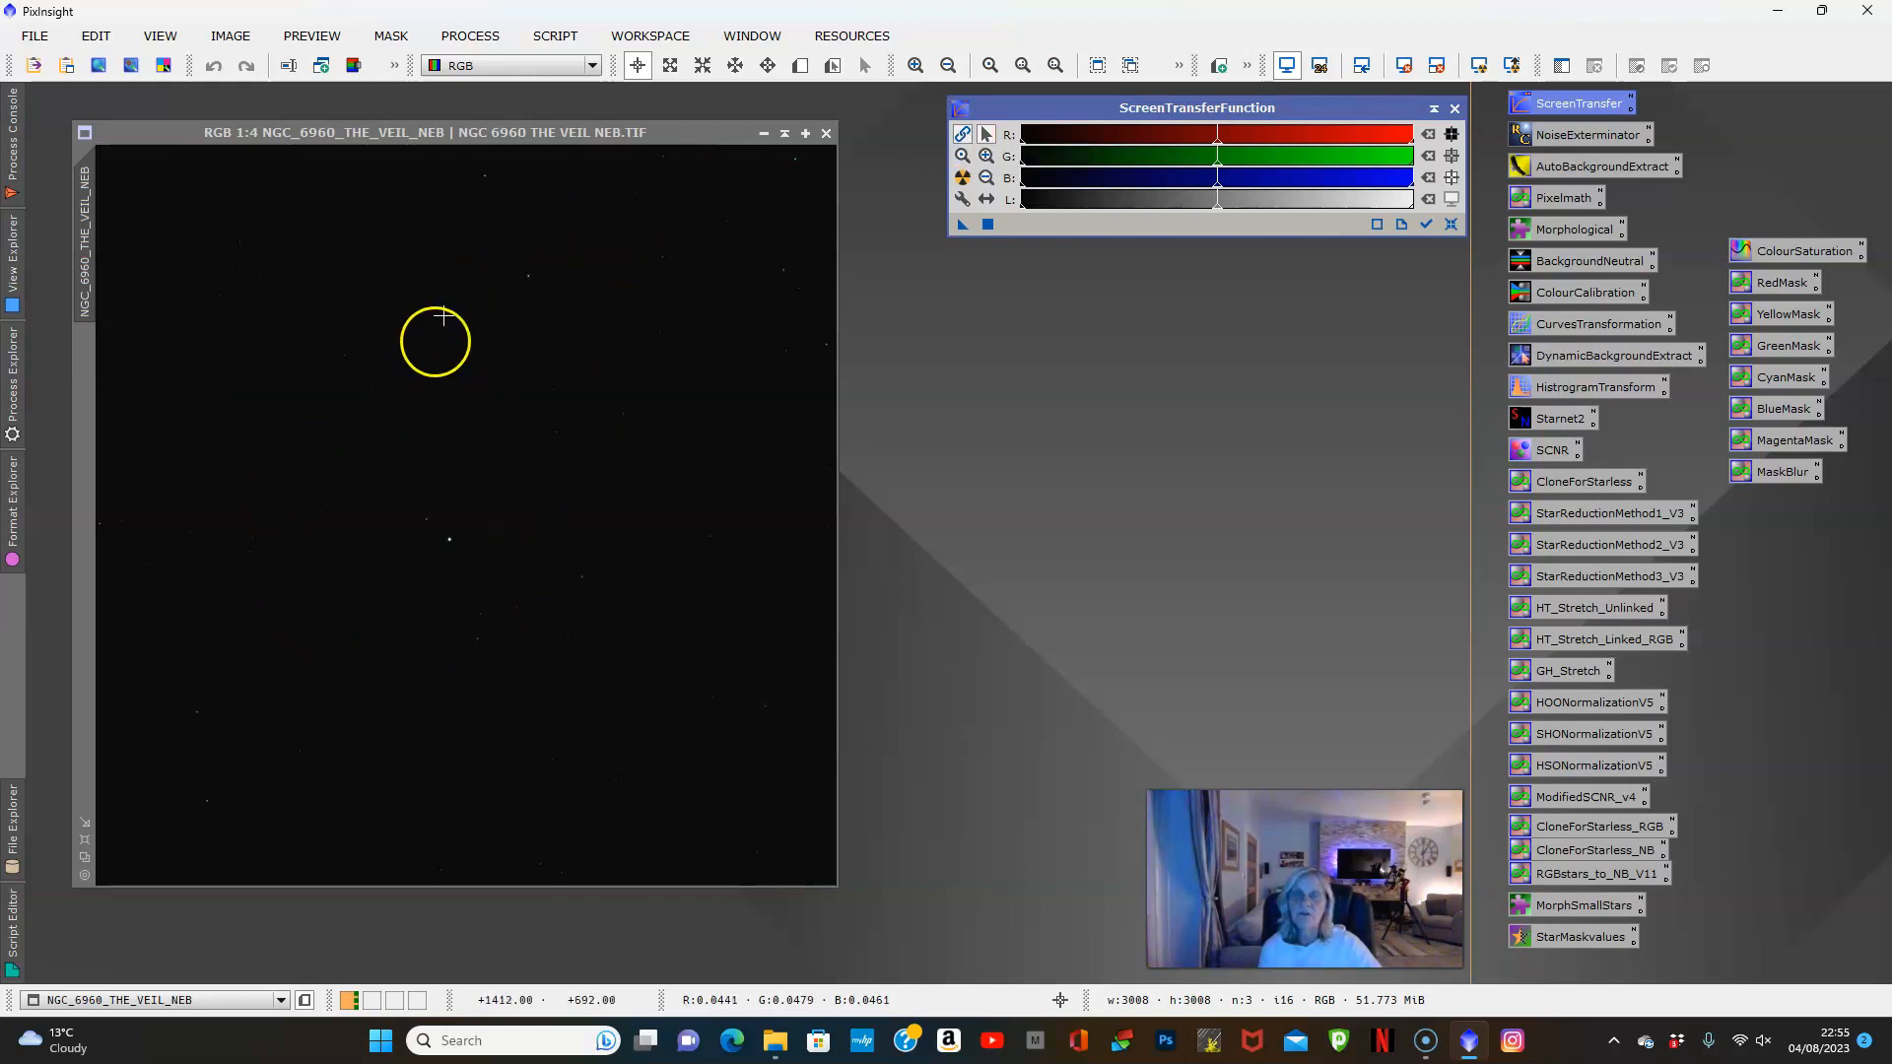
click(962, 180)
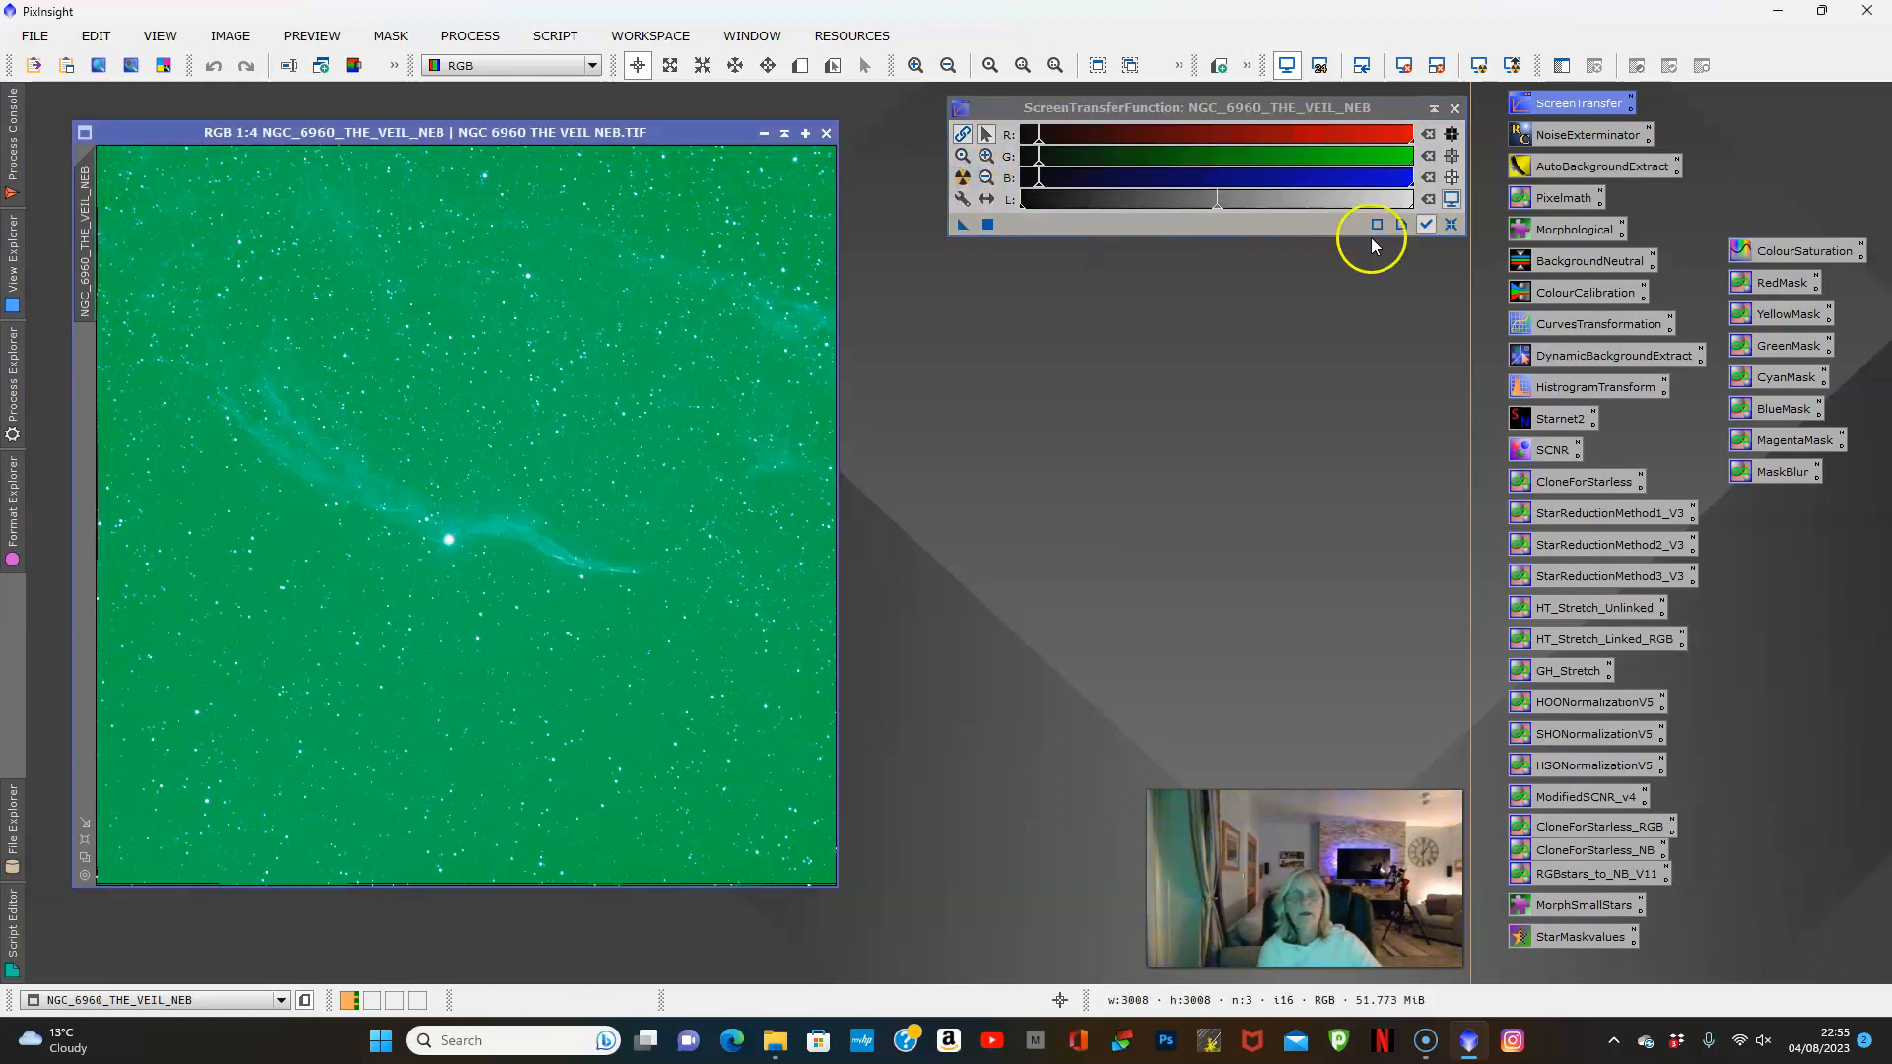
click(1450, 224)
click(962, 133)
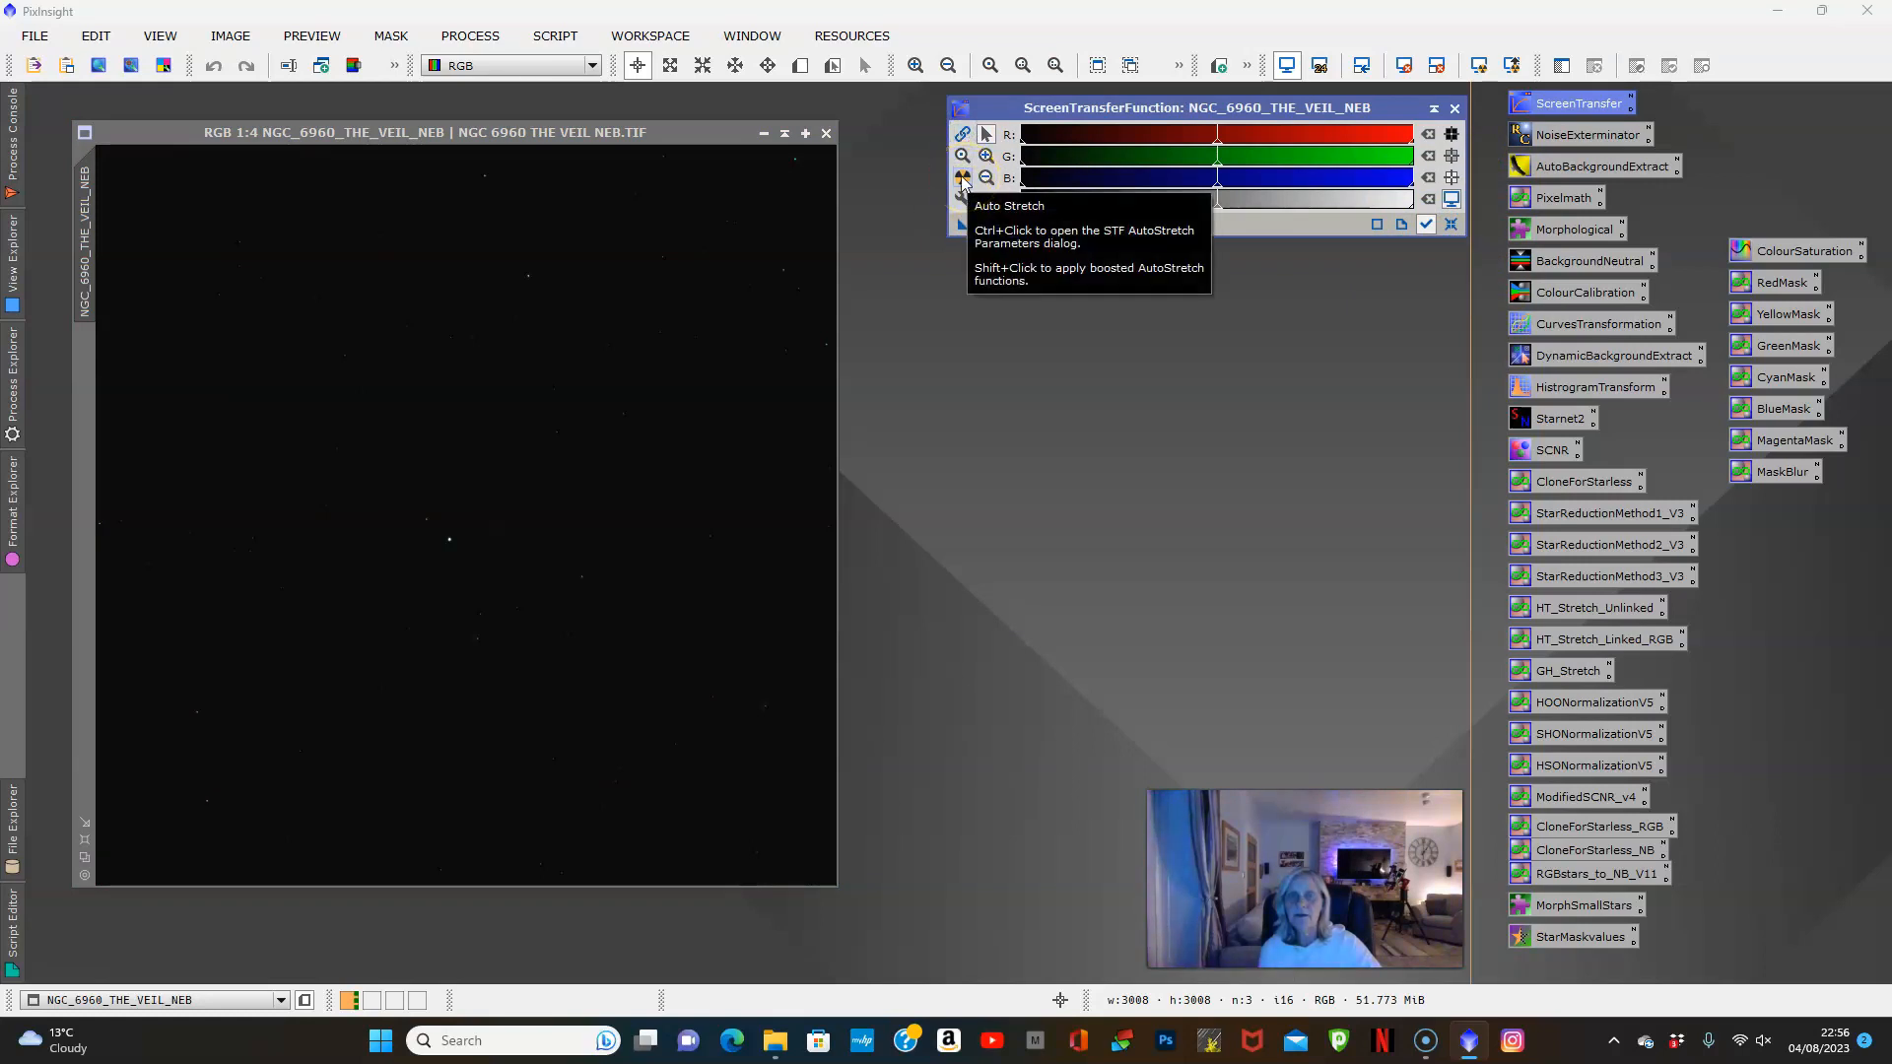
click(962, 179)
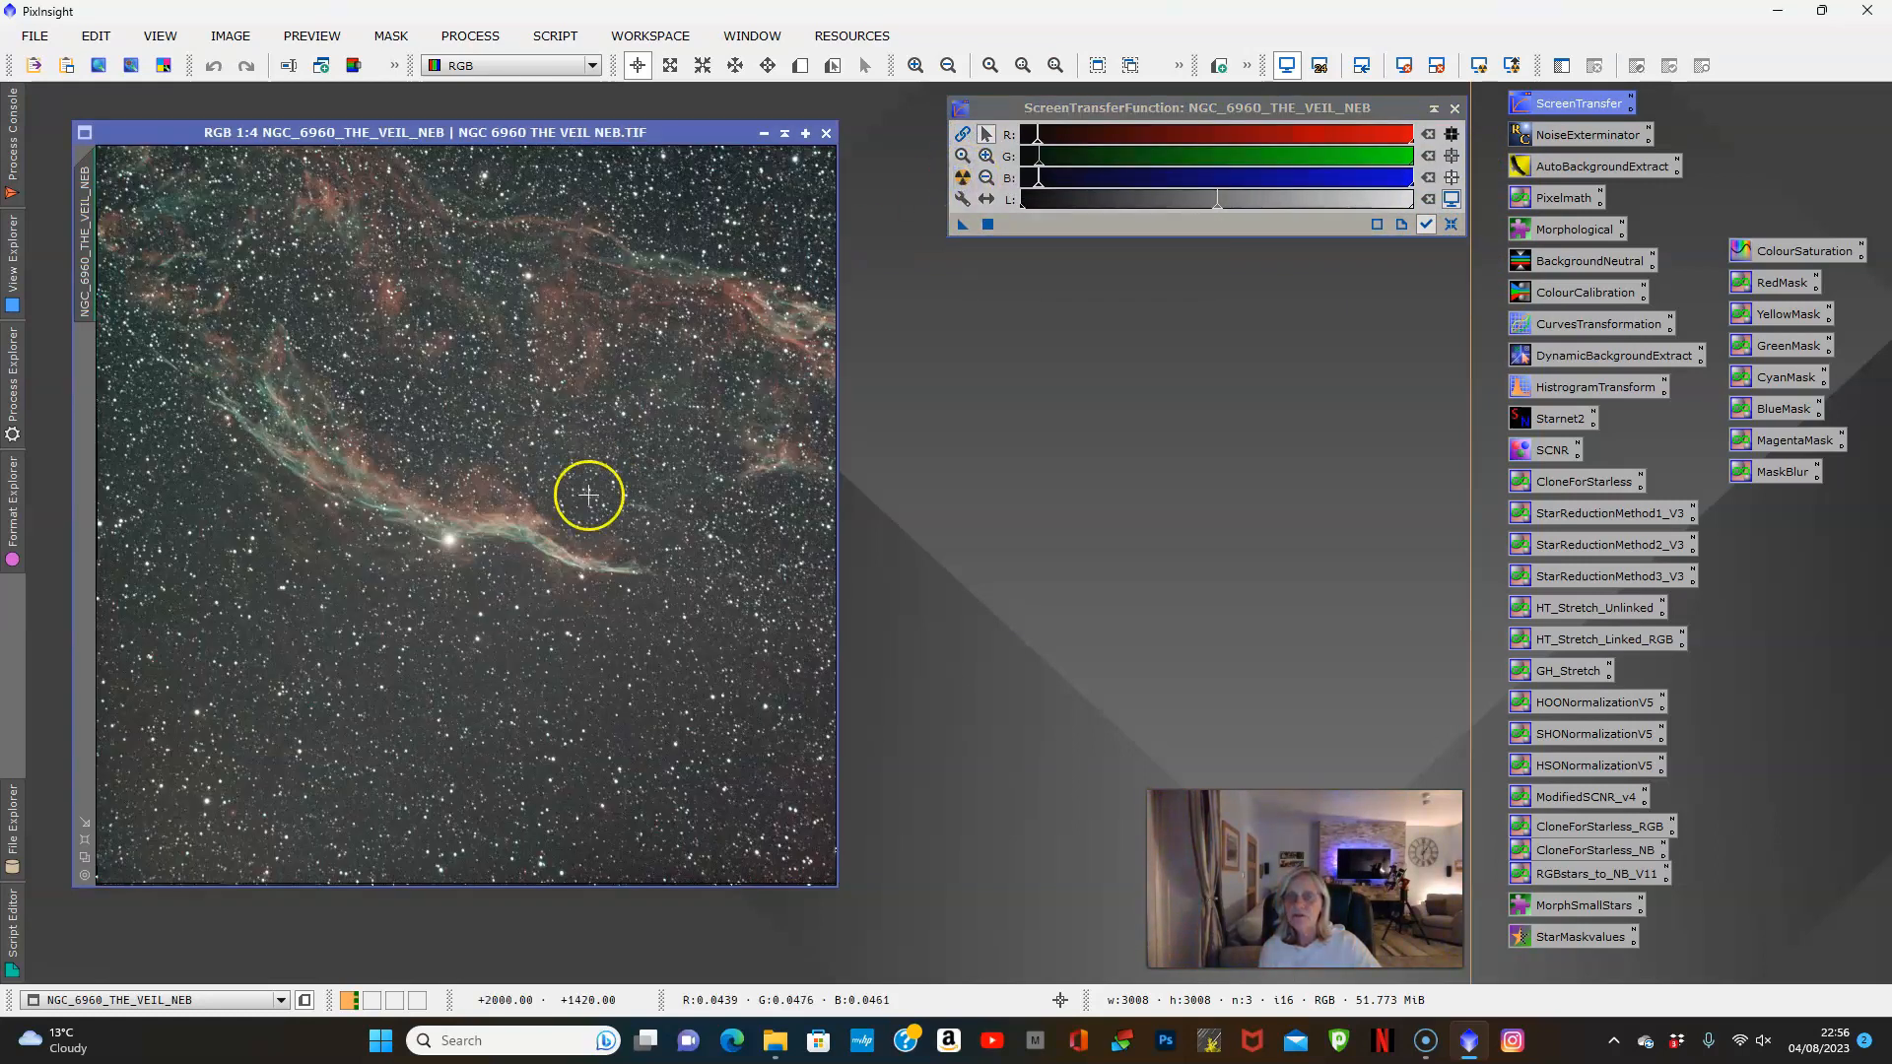
Rotate the Veil Nebula image by 180° and check the star field close up
click(232, 38)
mouse_move(269, 281)
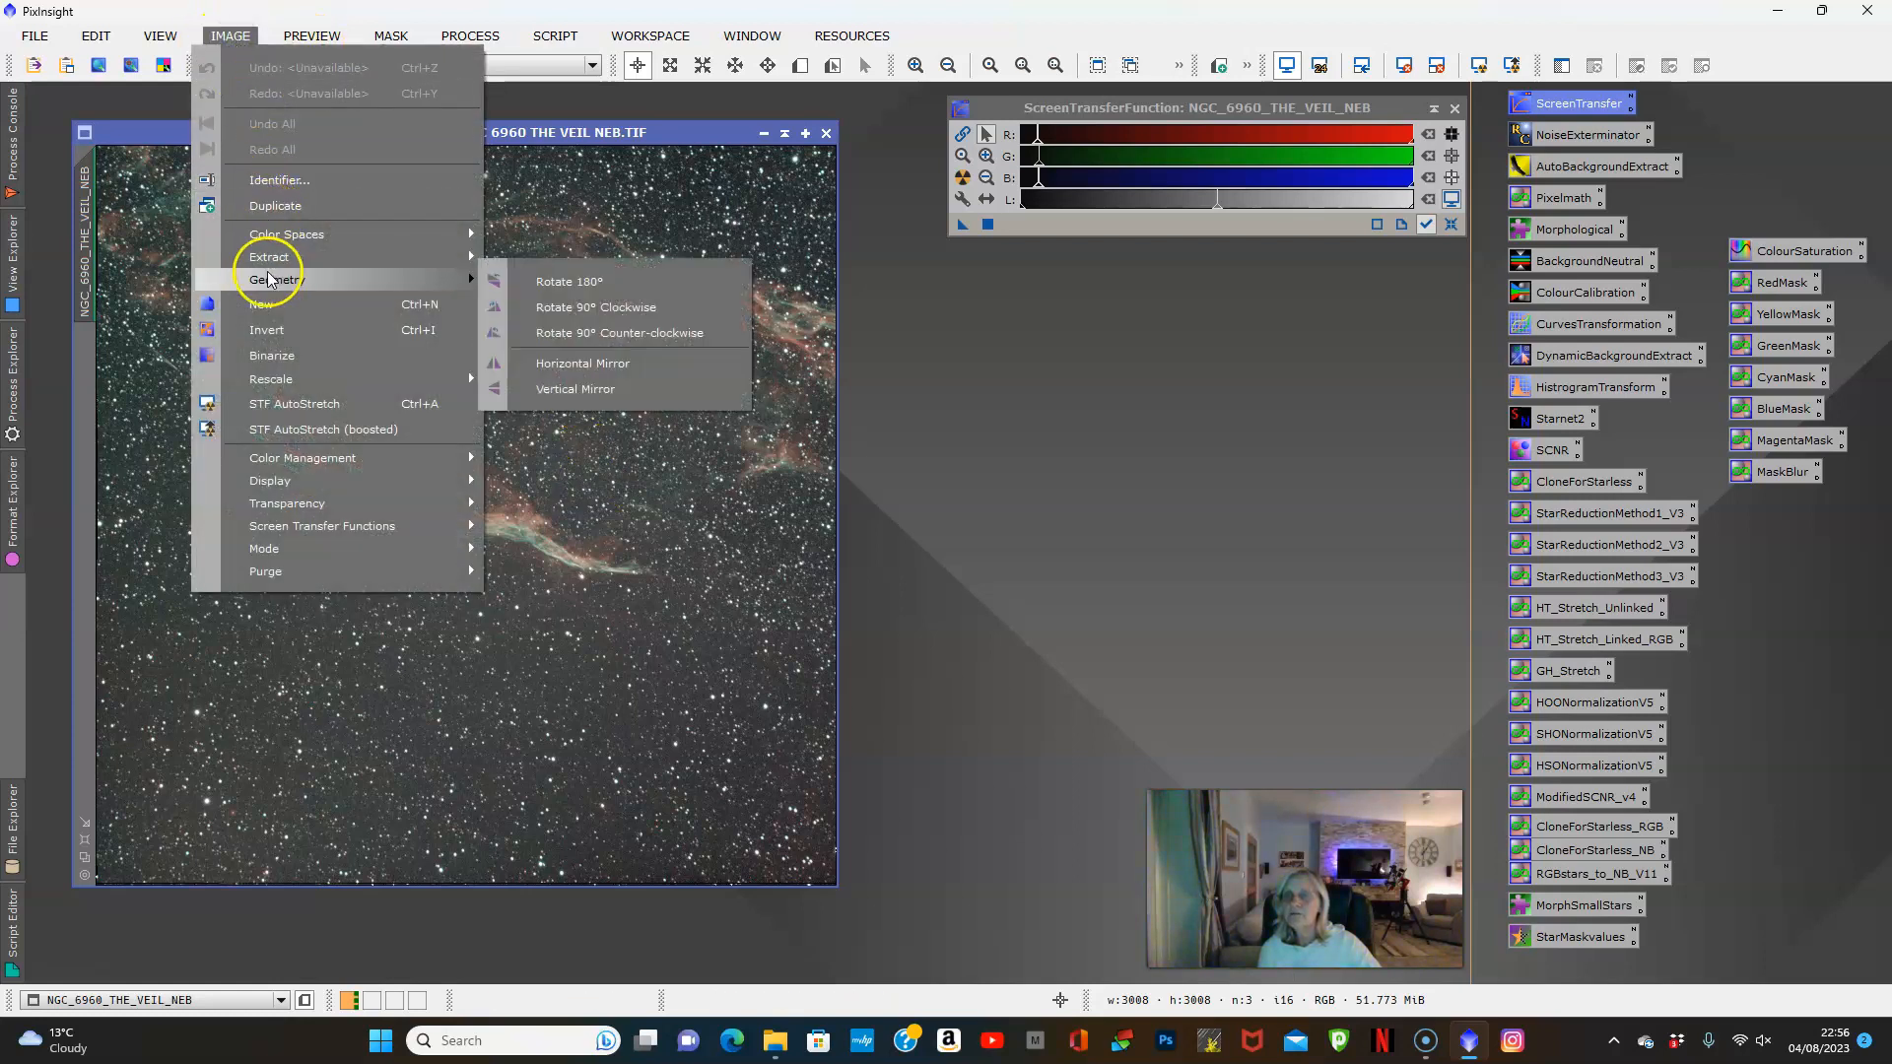
click(584, 284)
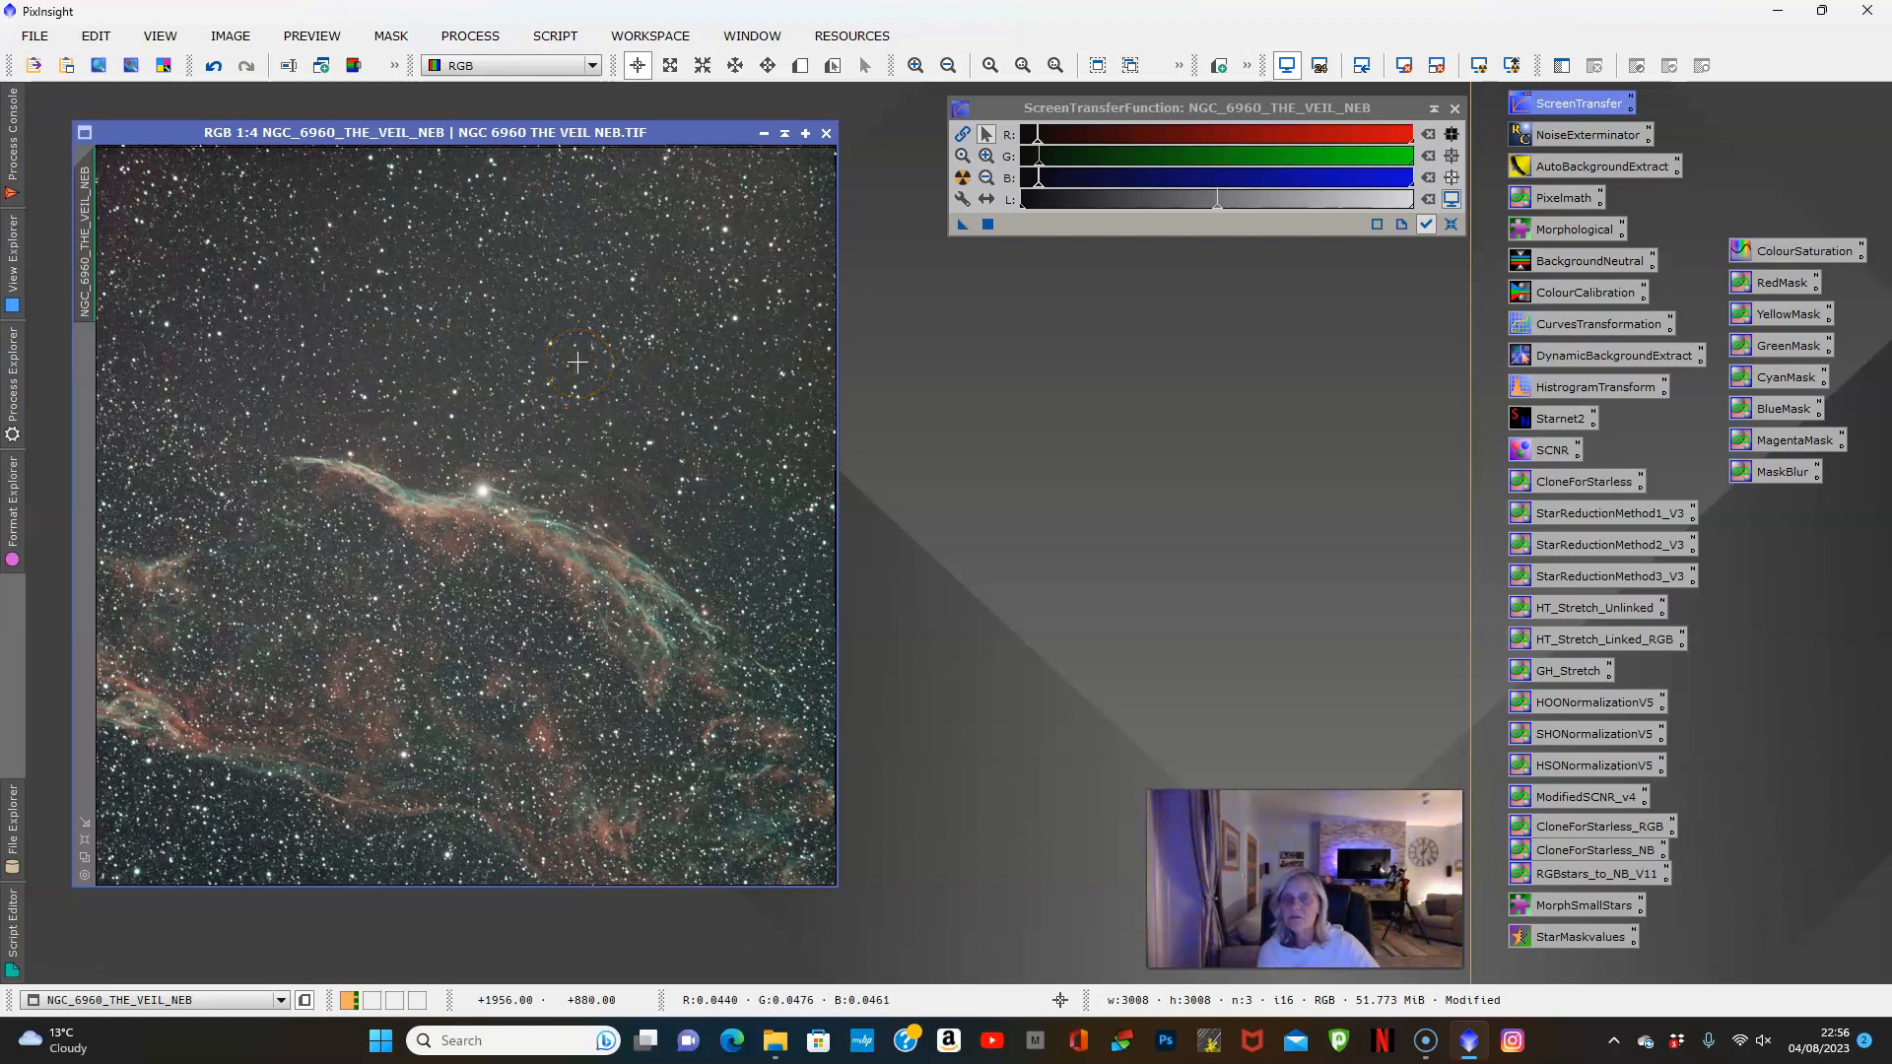
scroll(577, 363, up, 4)
scroll(578, 362, down, 1)
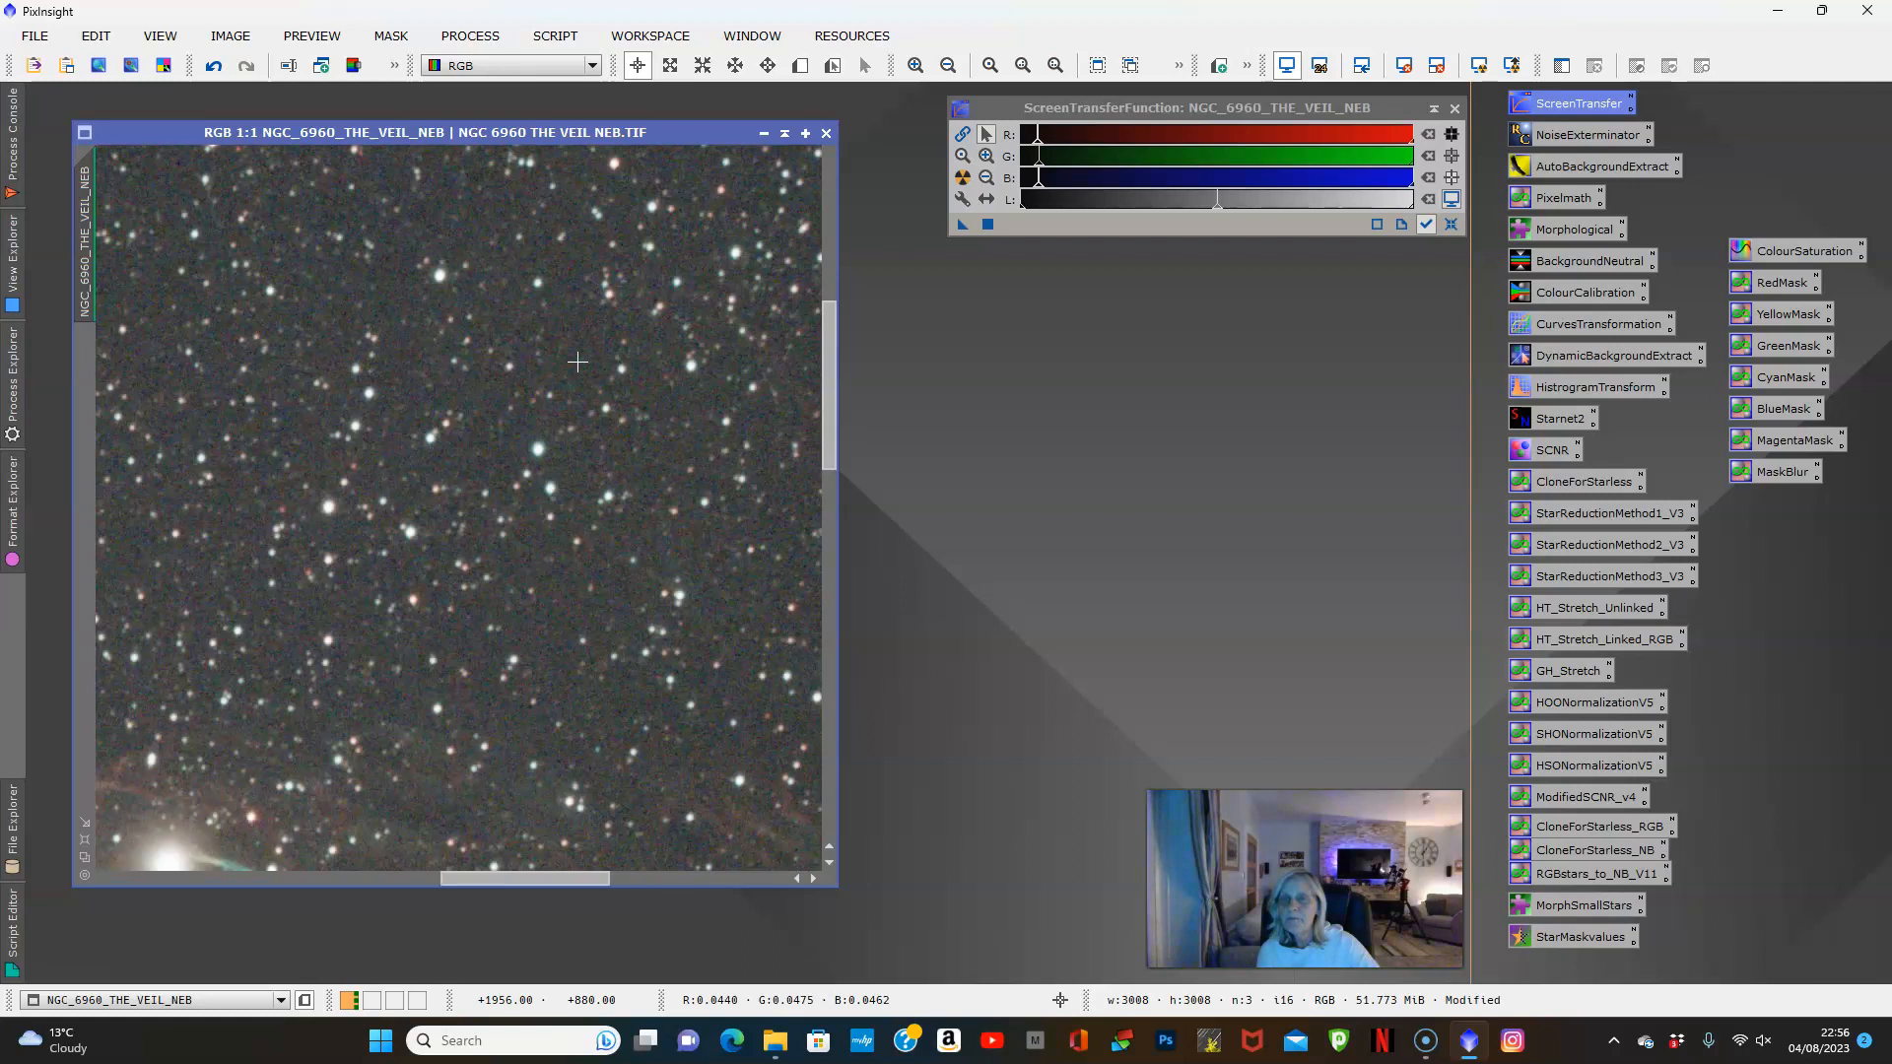
scroll(577, 363, down, 3)
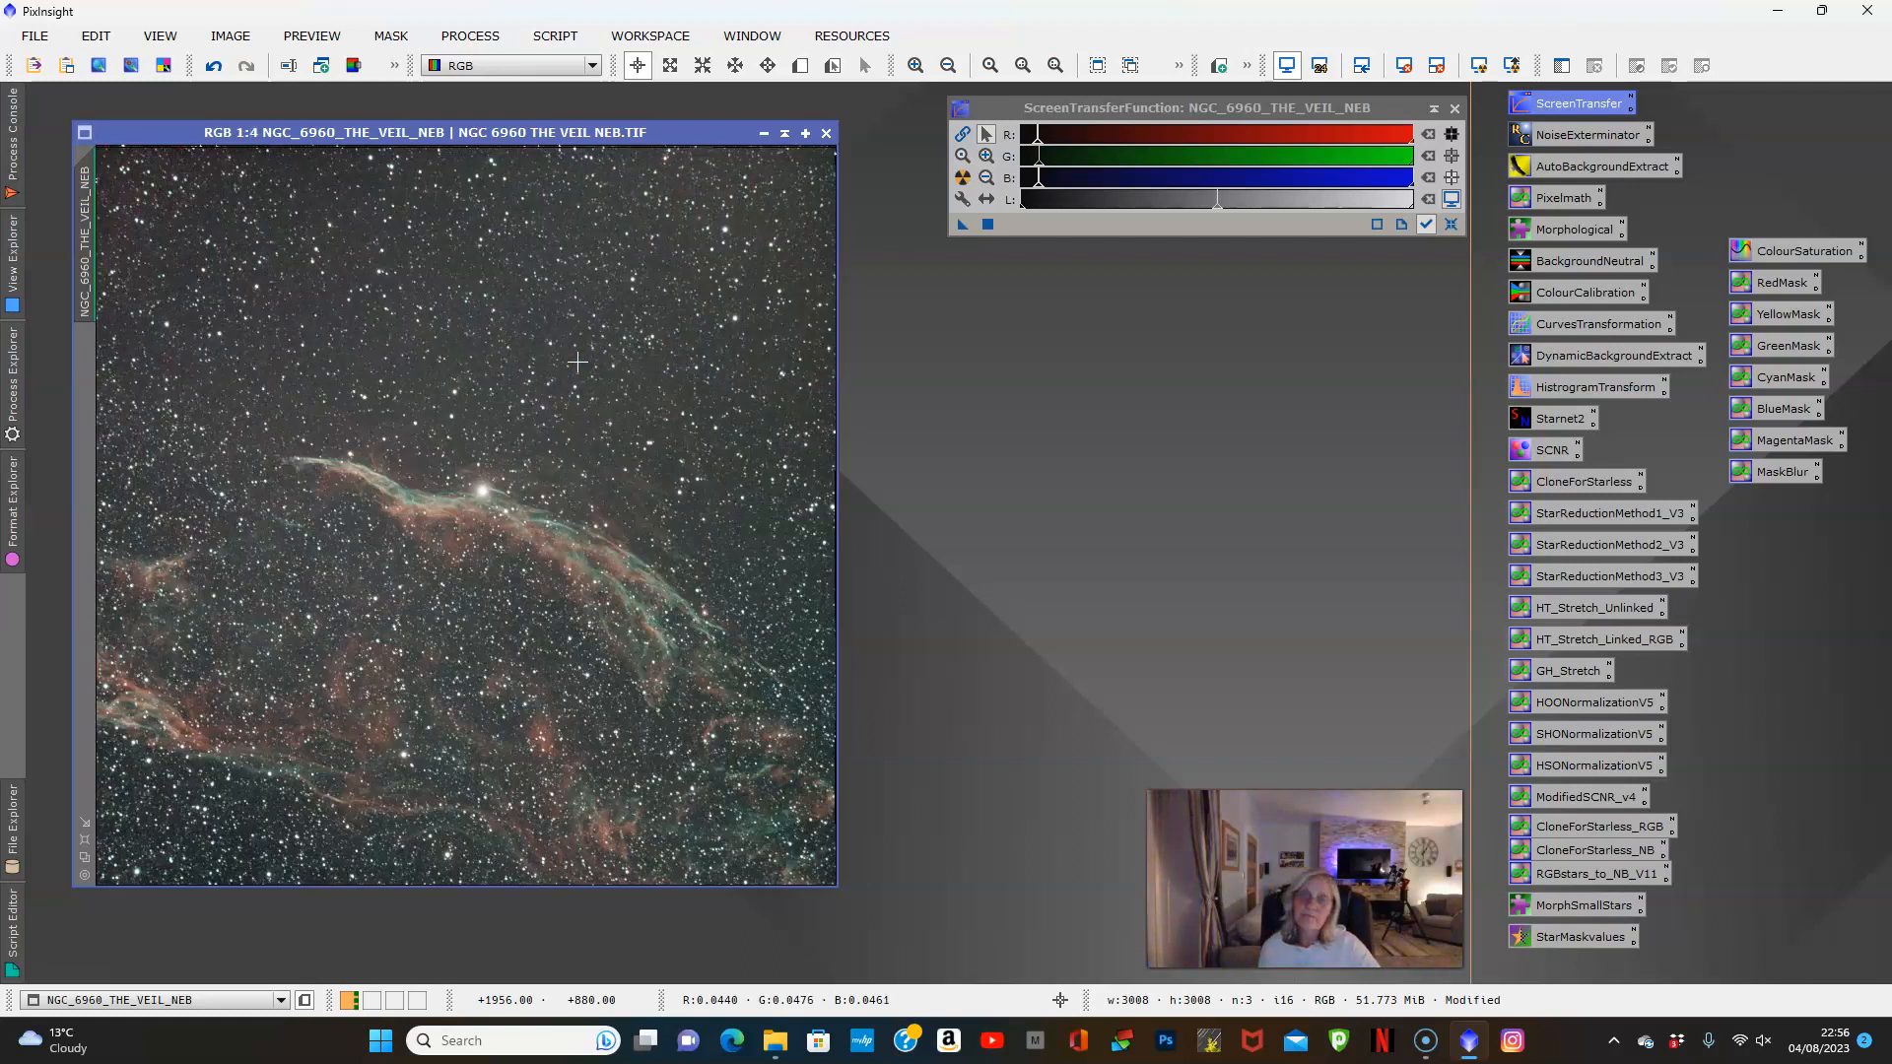
scroll(578, 348, down, 1)
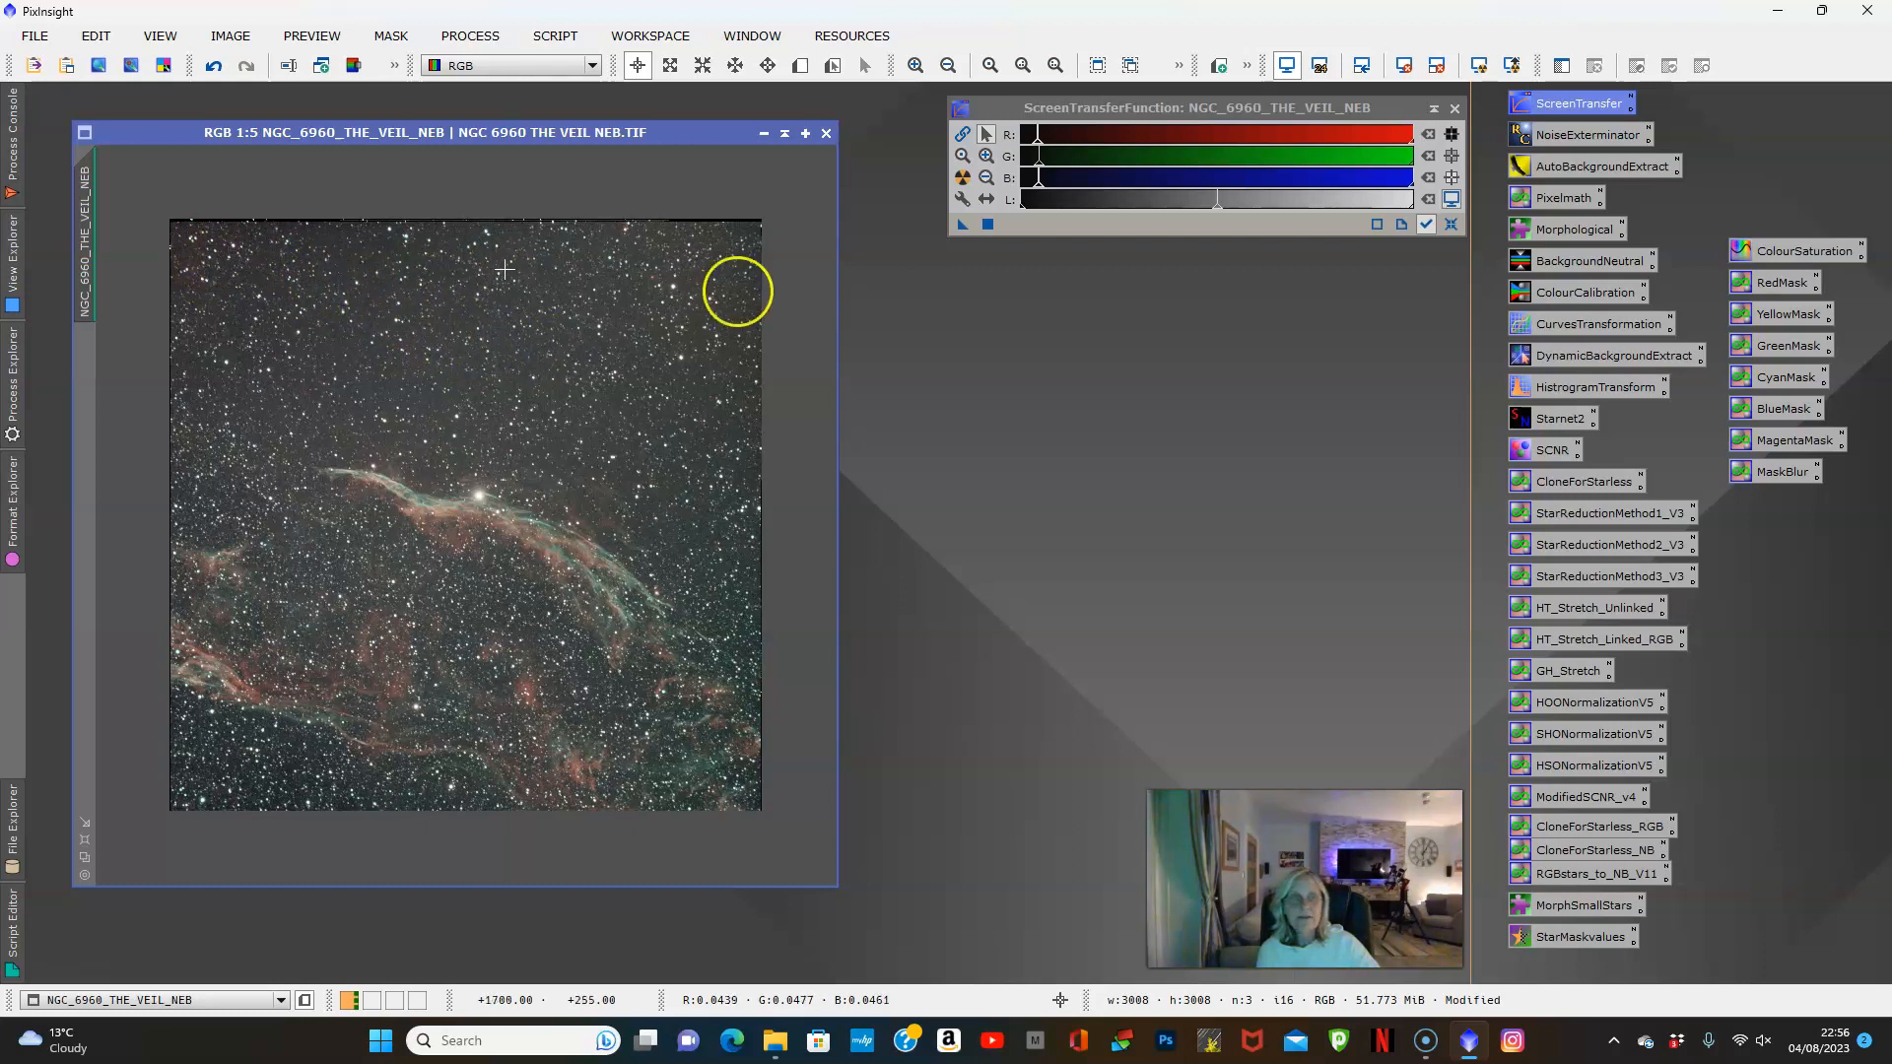
Transfer the screen stretch to HistogramTransformation, apply it permanently to the image with a real-time preview, and reset the screen stretch
double_click(1602, 387)
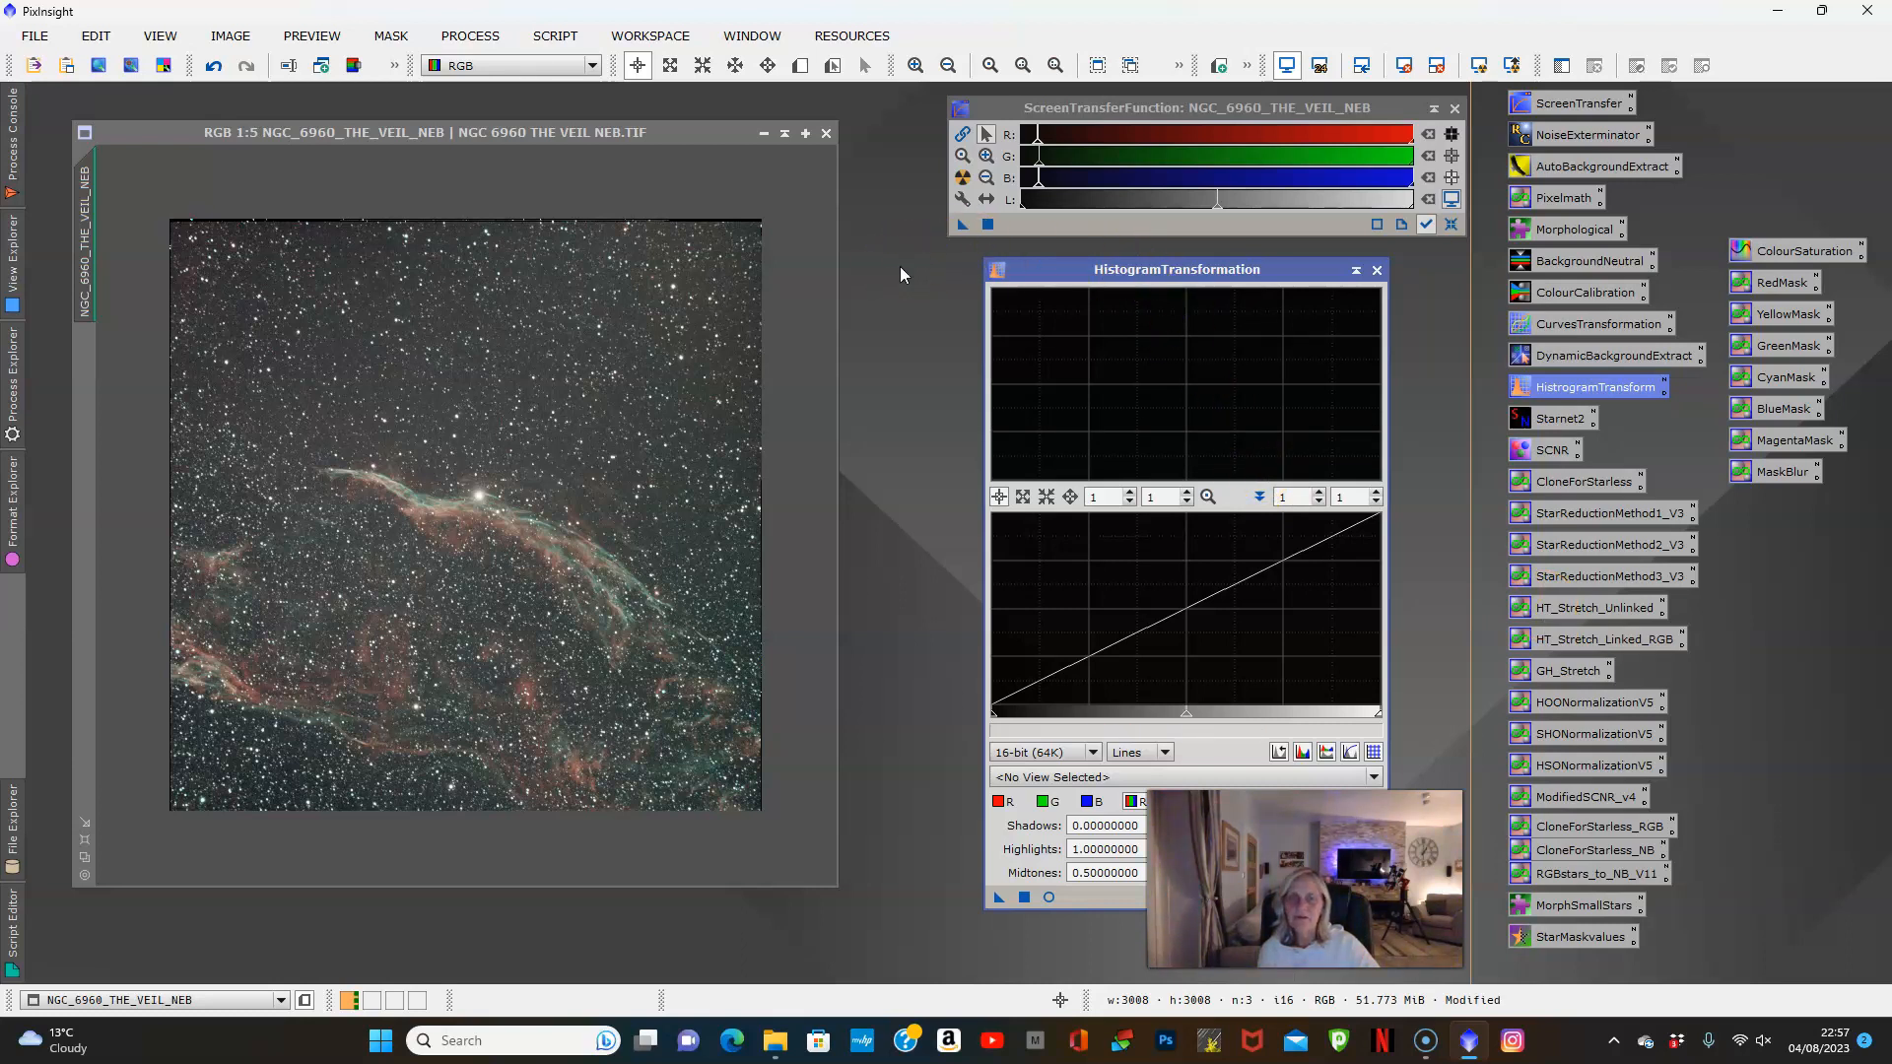
drag(962, 223, 1080, 897)
click(1049, 897)
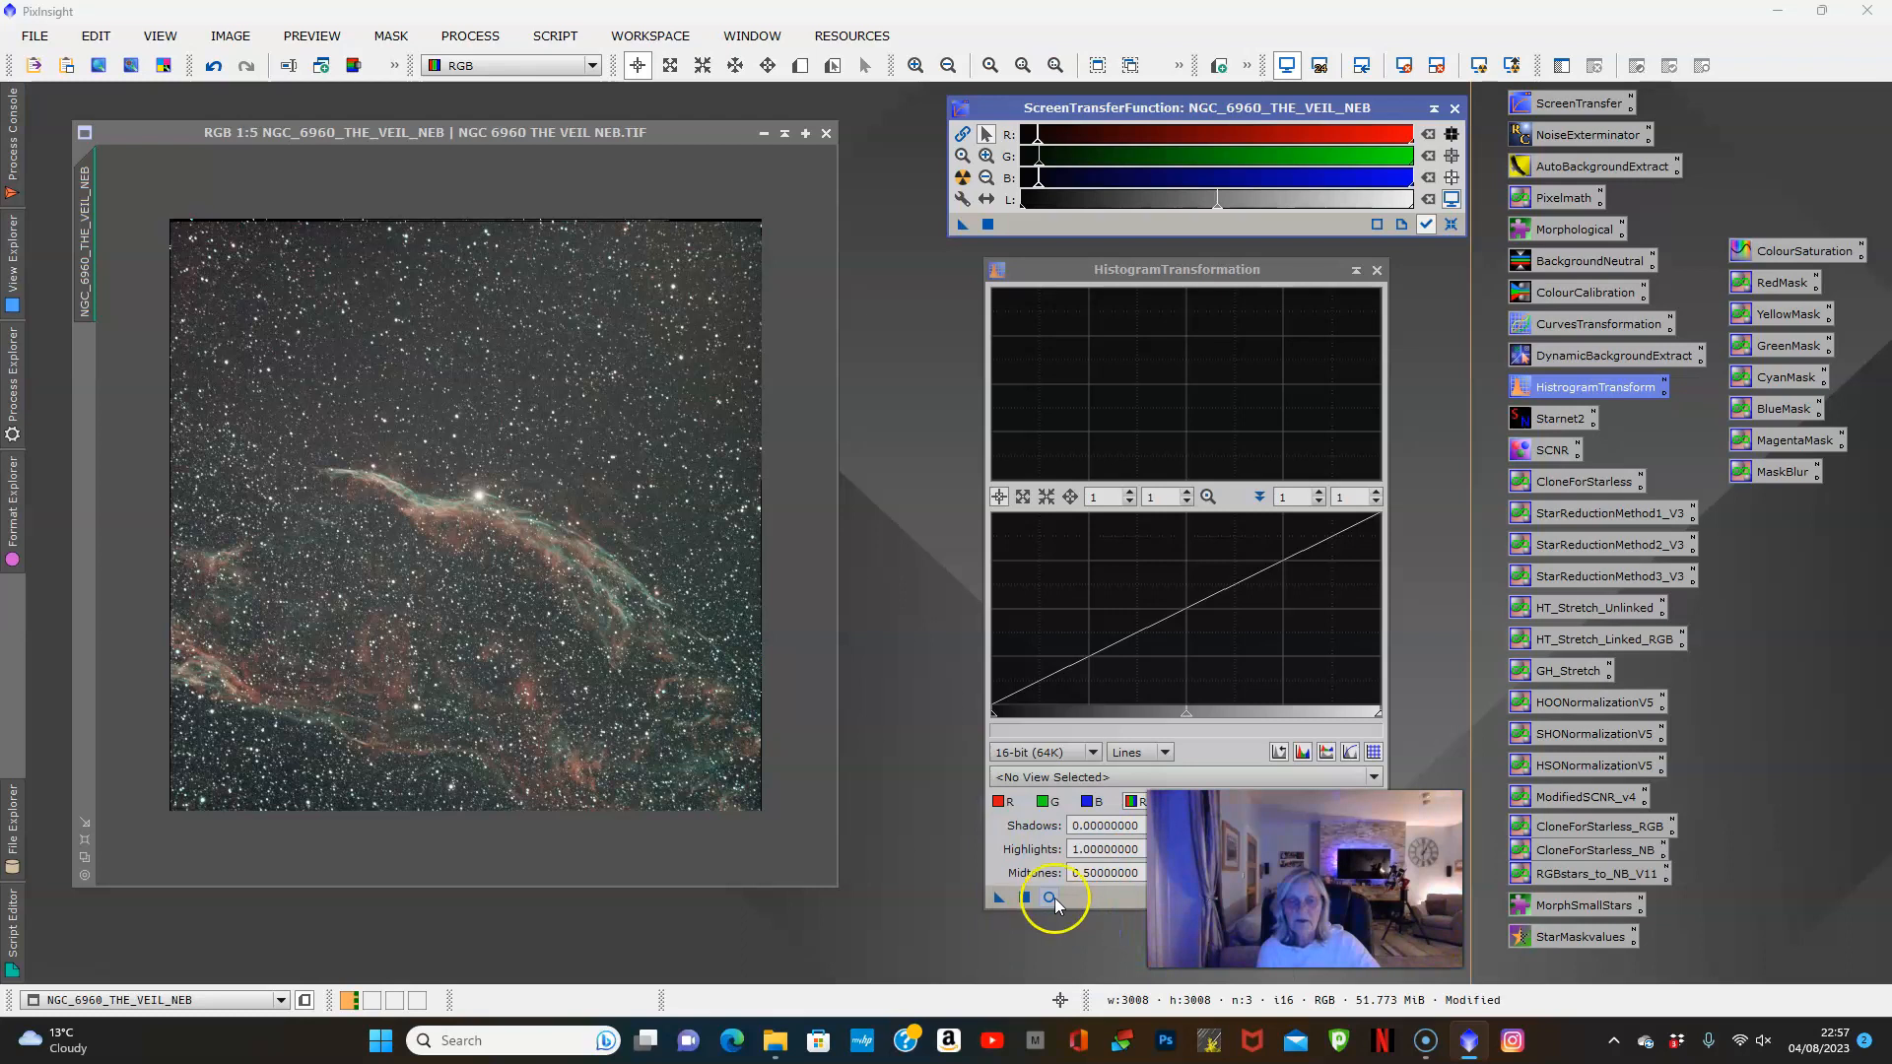
click(1049, 899)
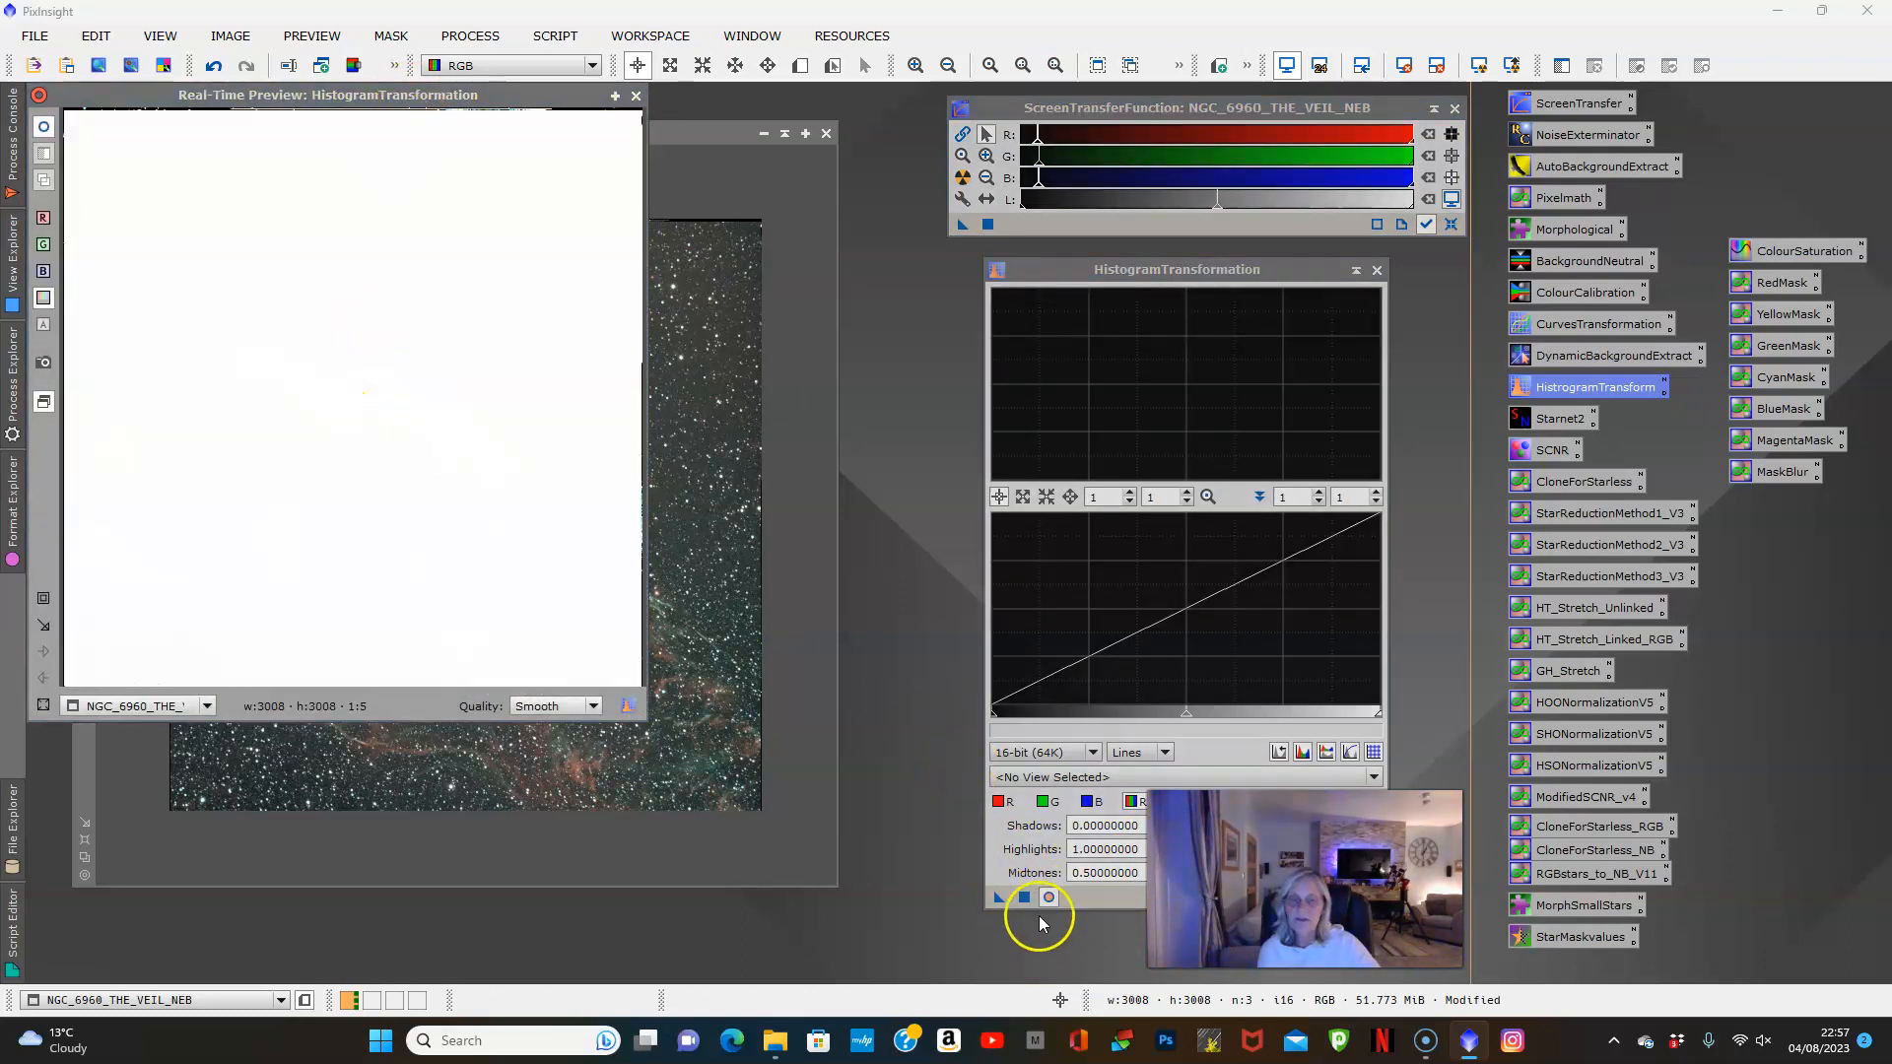
click(1025, 897)
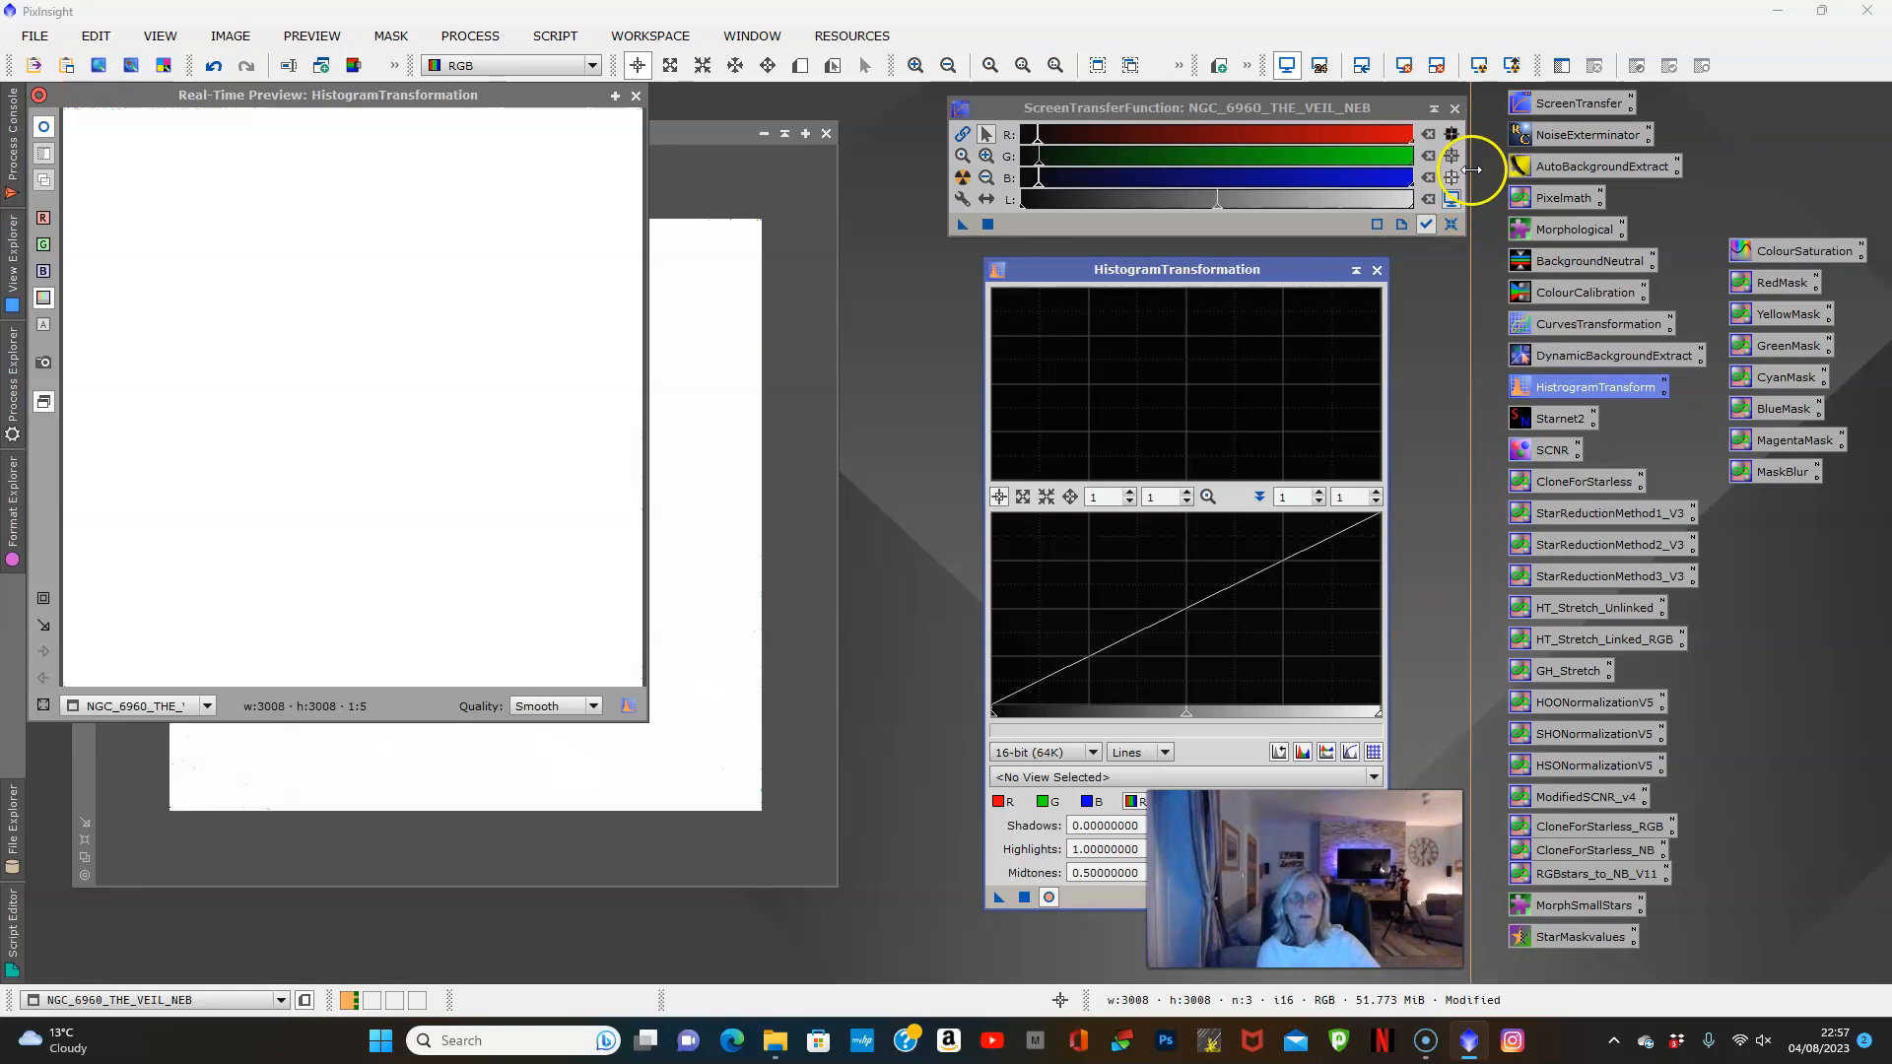
click(1453, 226)
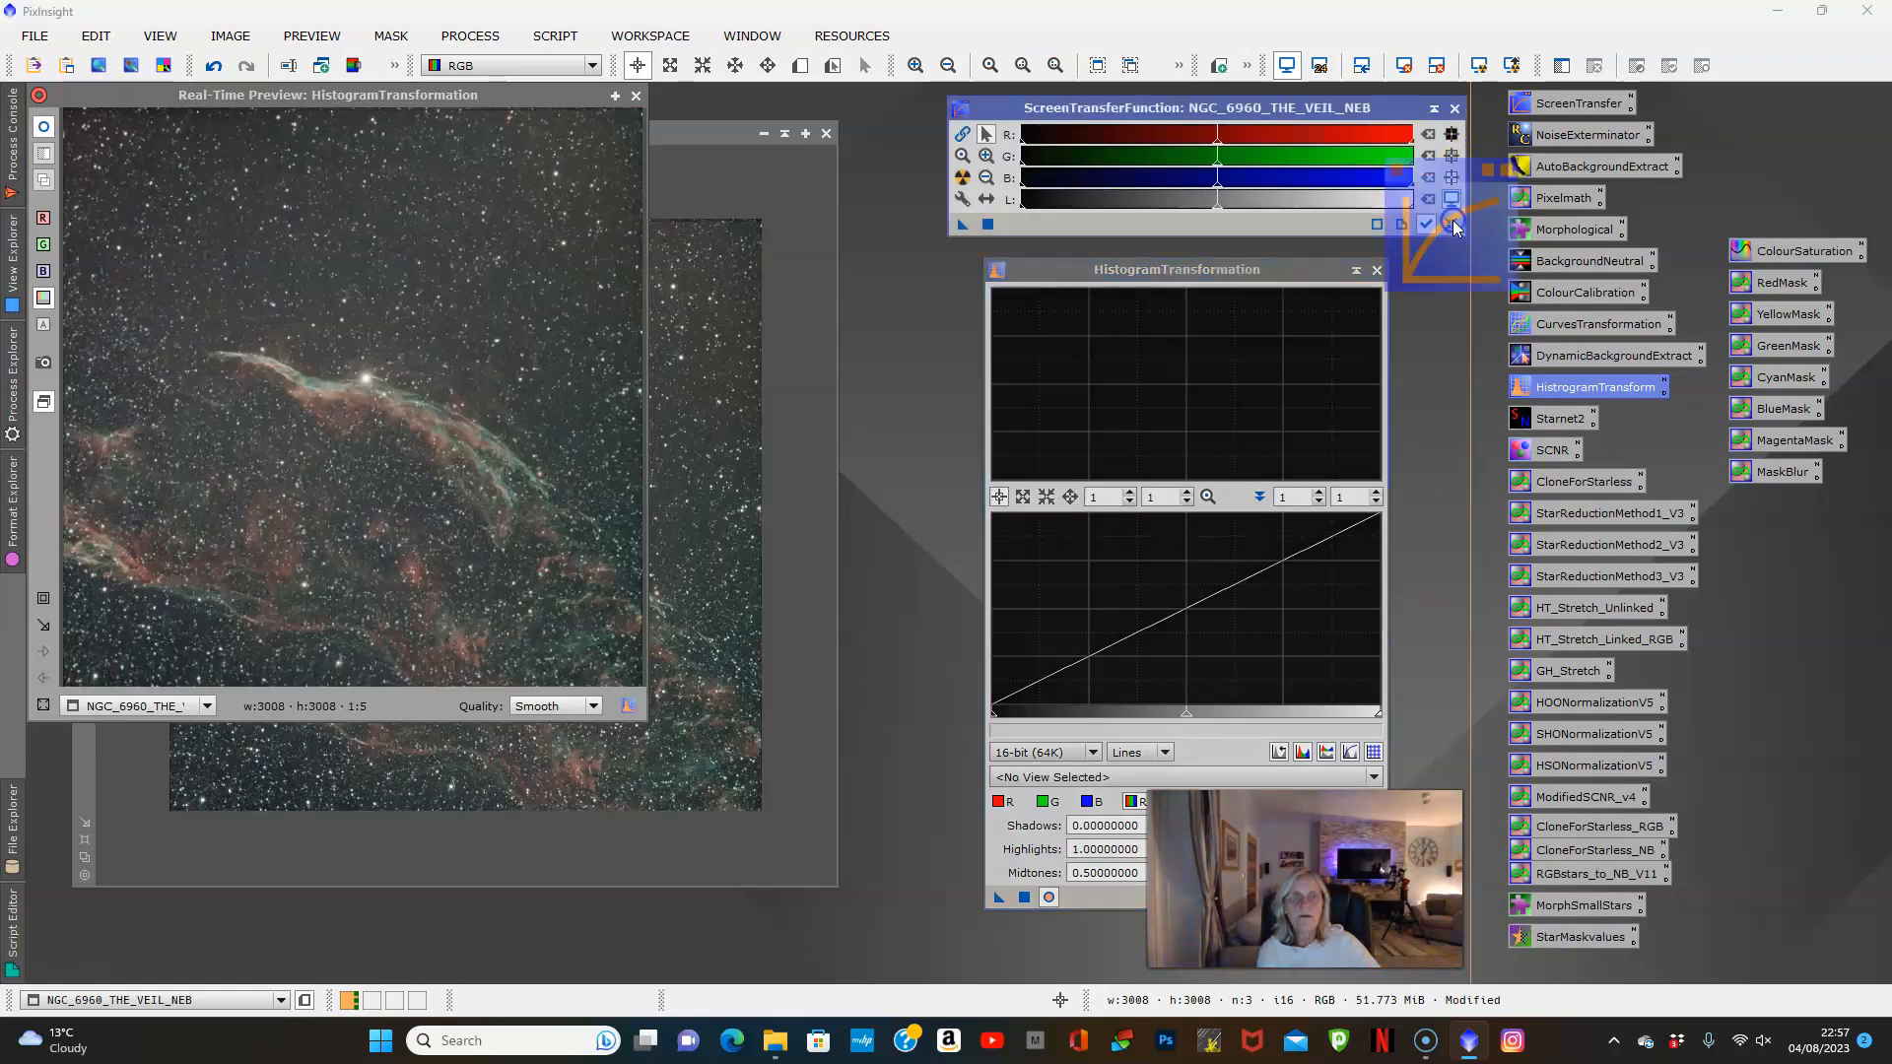
Close the real-time preview and HistogramTransformation, collapse ScreenTransferFunction out of the way, and move the image window toward the workspace centre
click(635, 99)
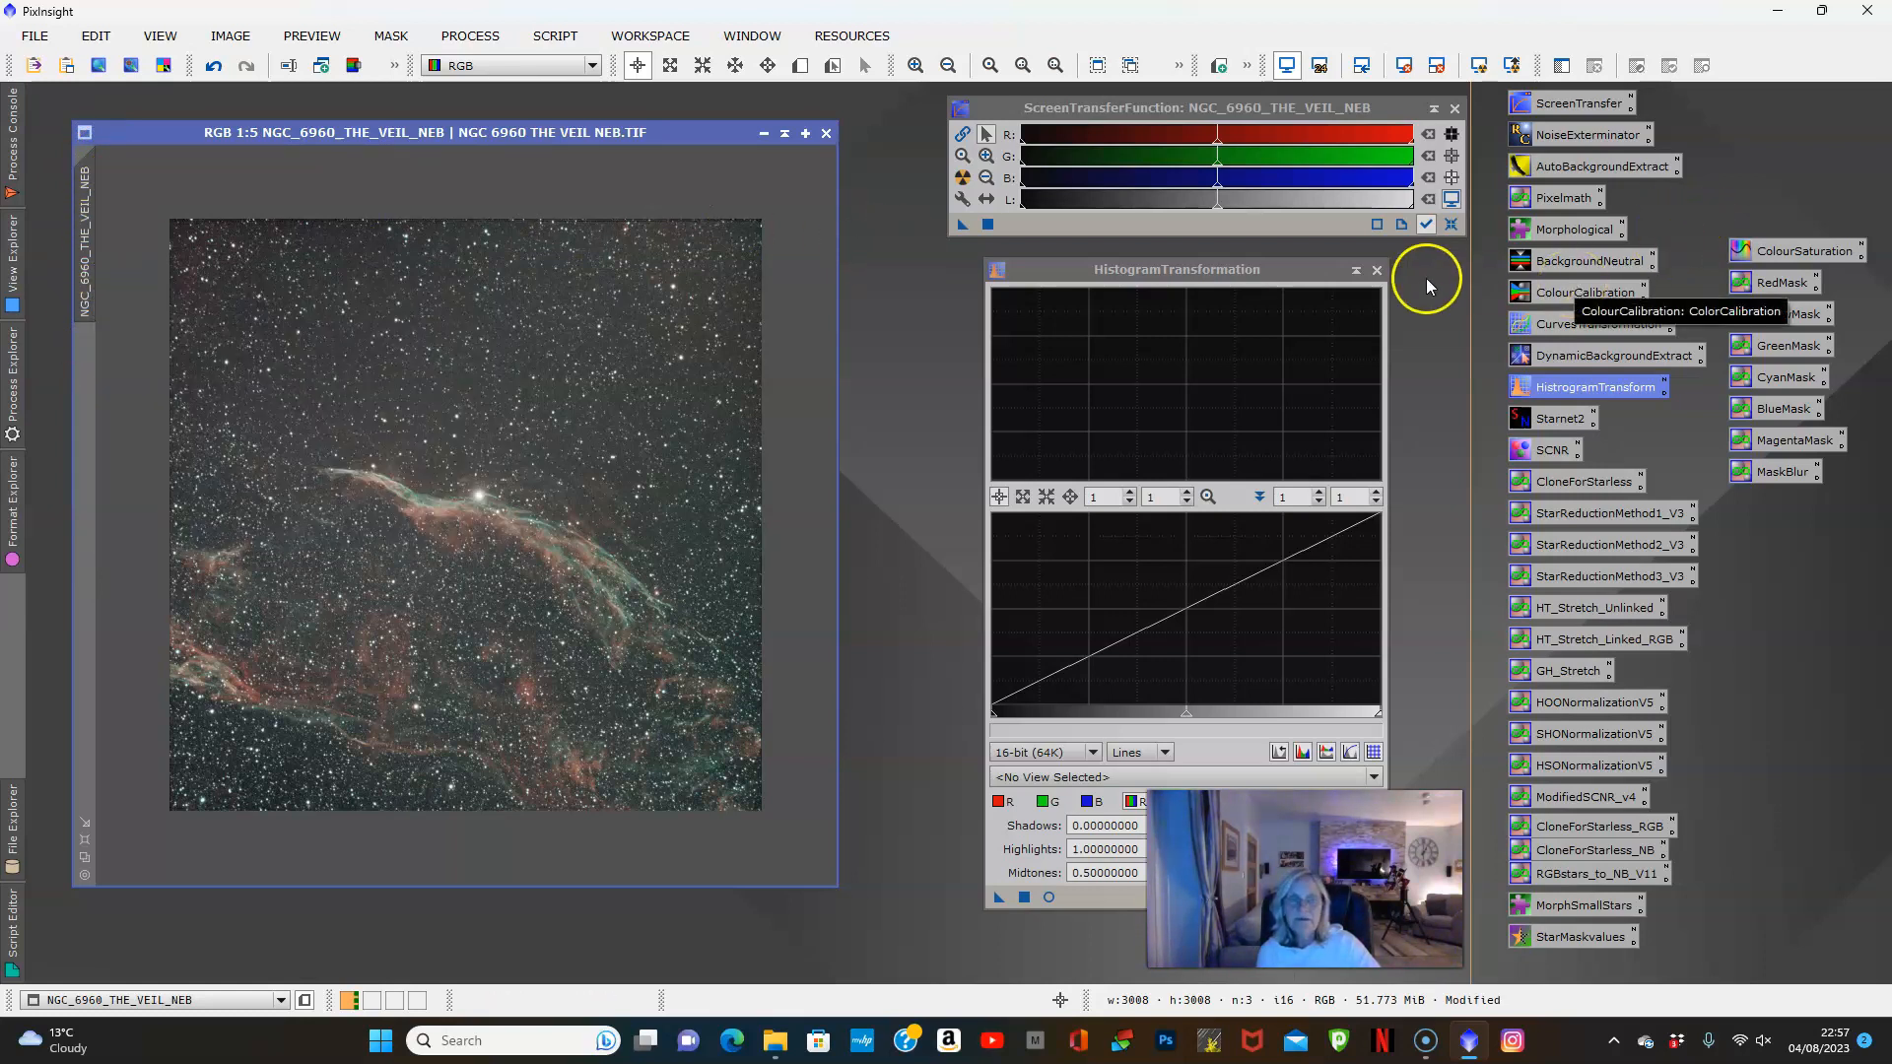
click(1378, 271)
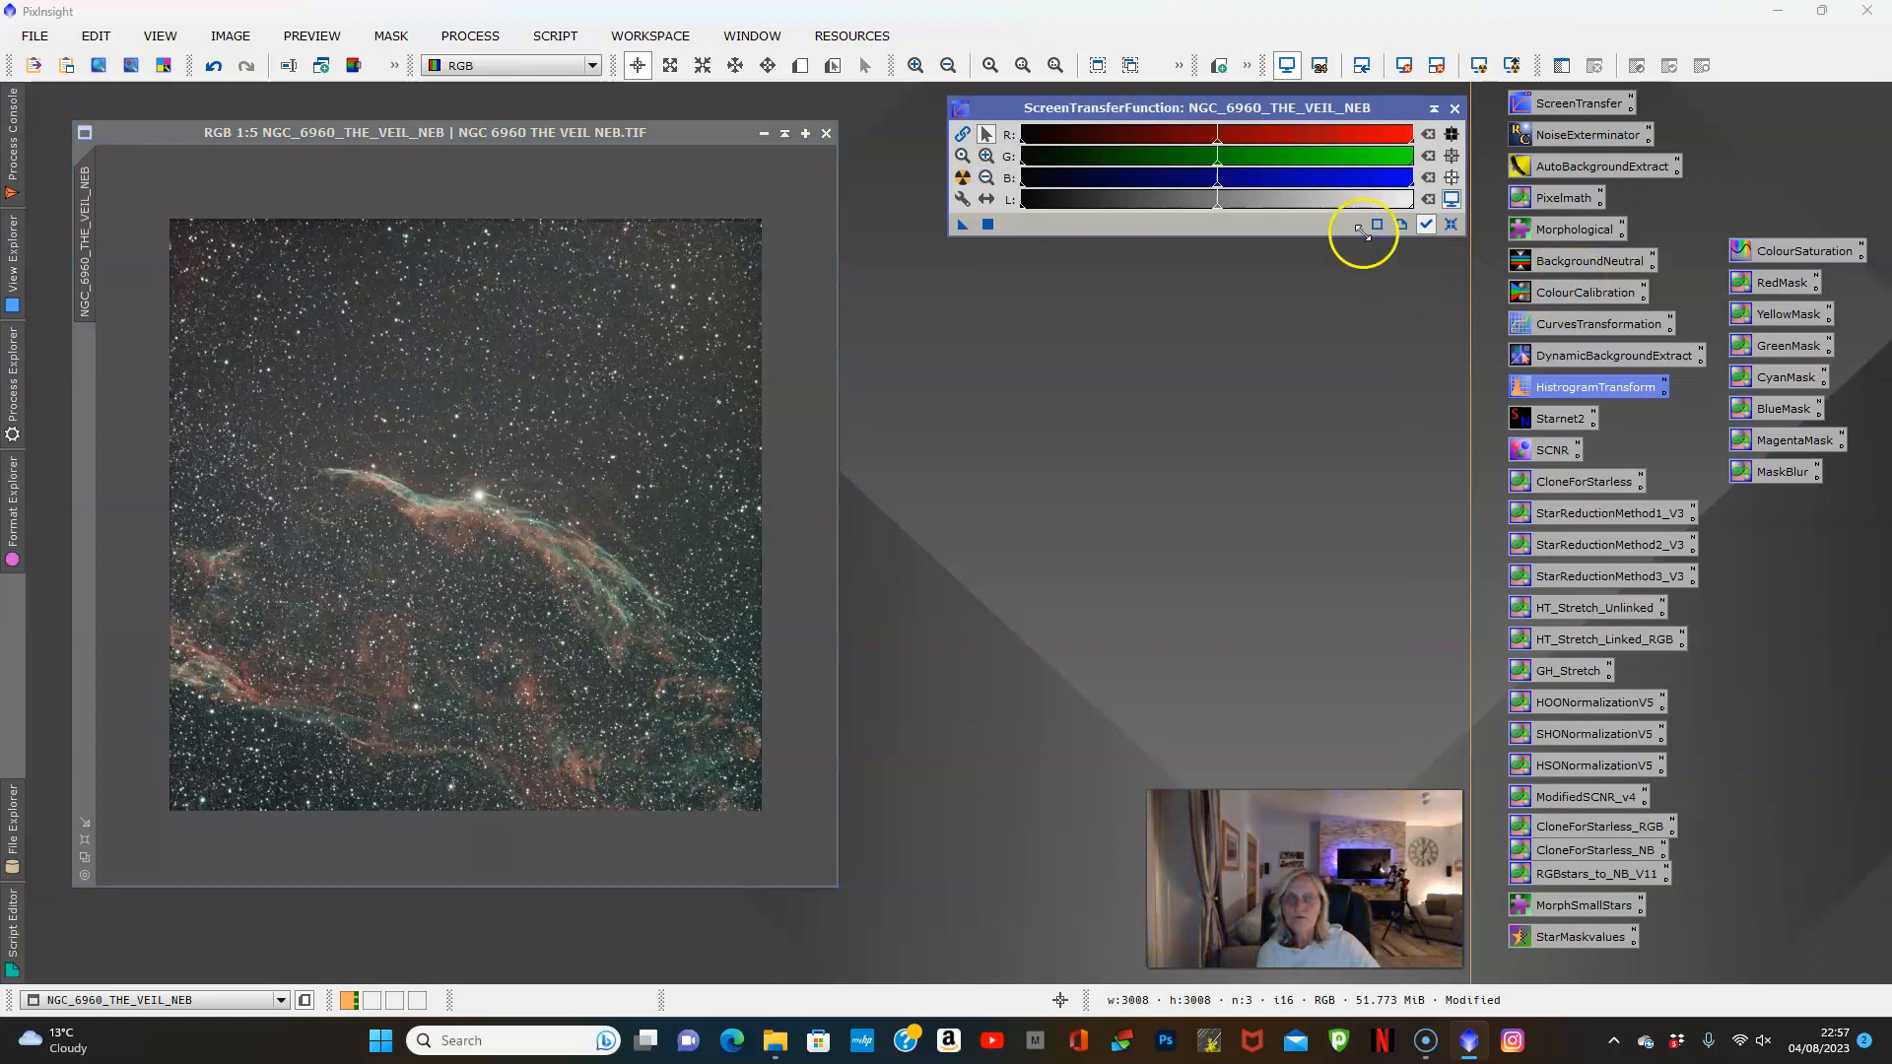
click(1434, 109)
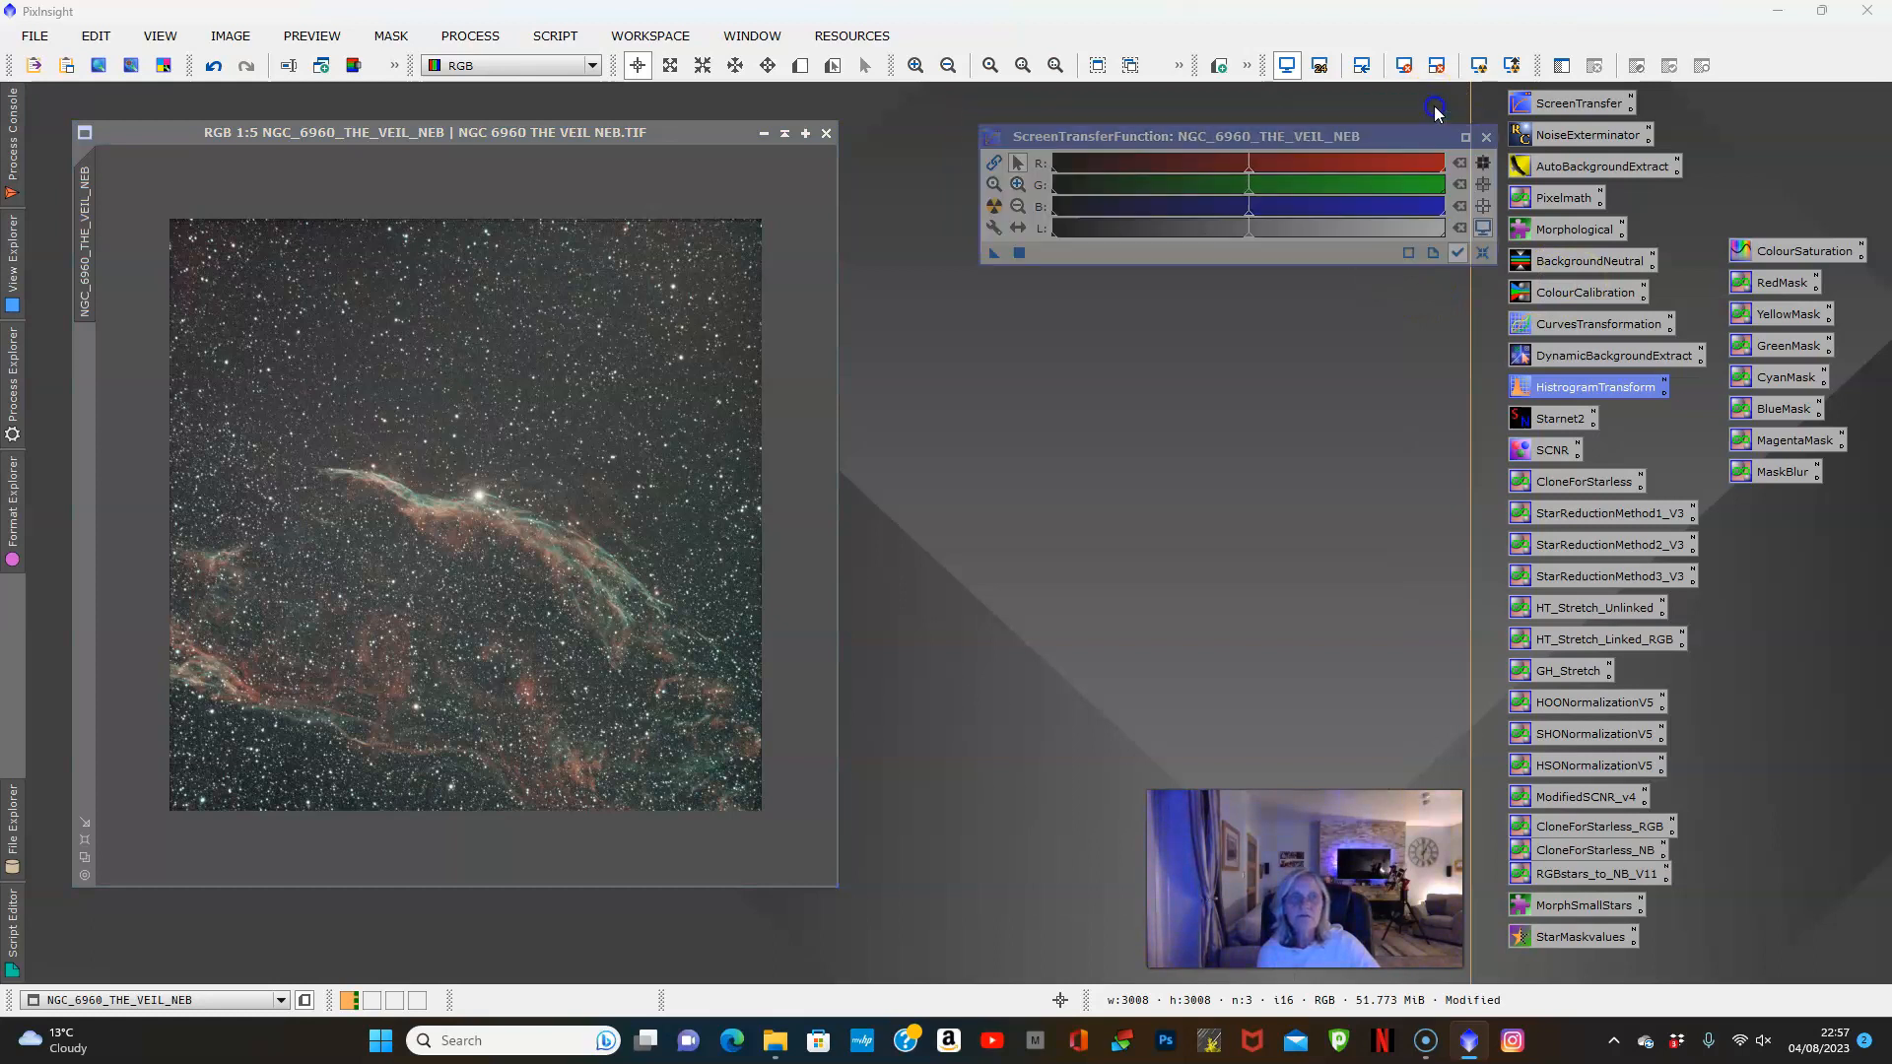
drag(1296, 161, 1379, 108)
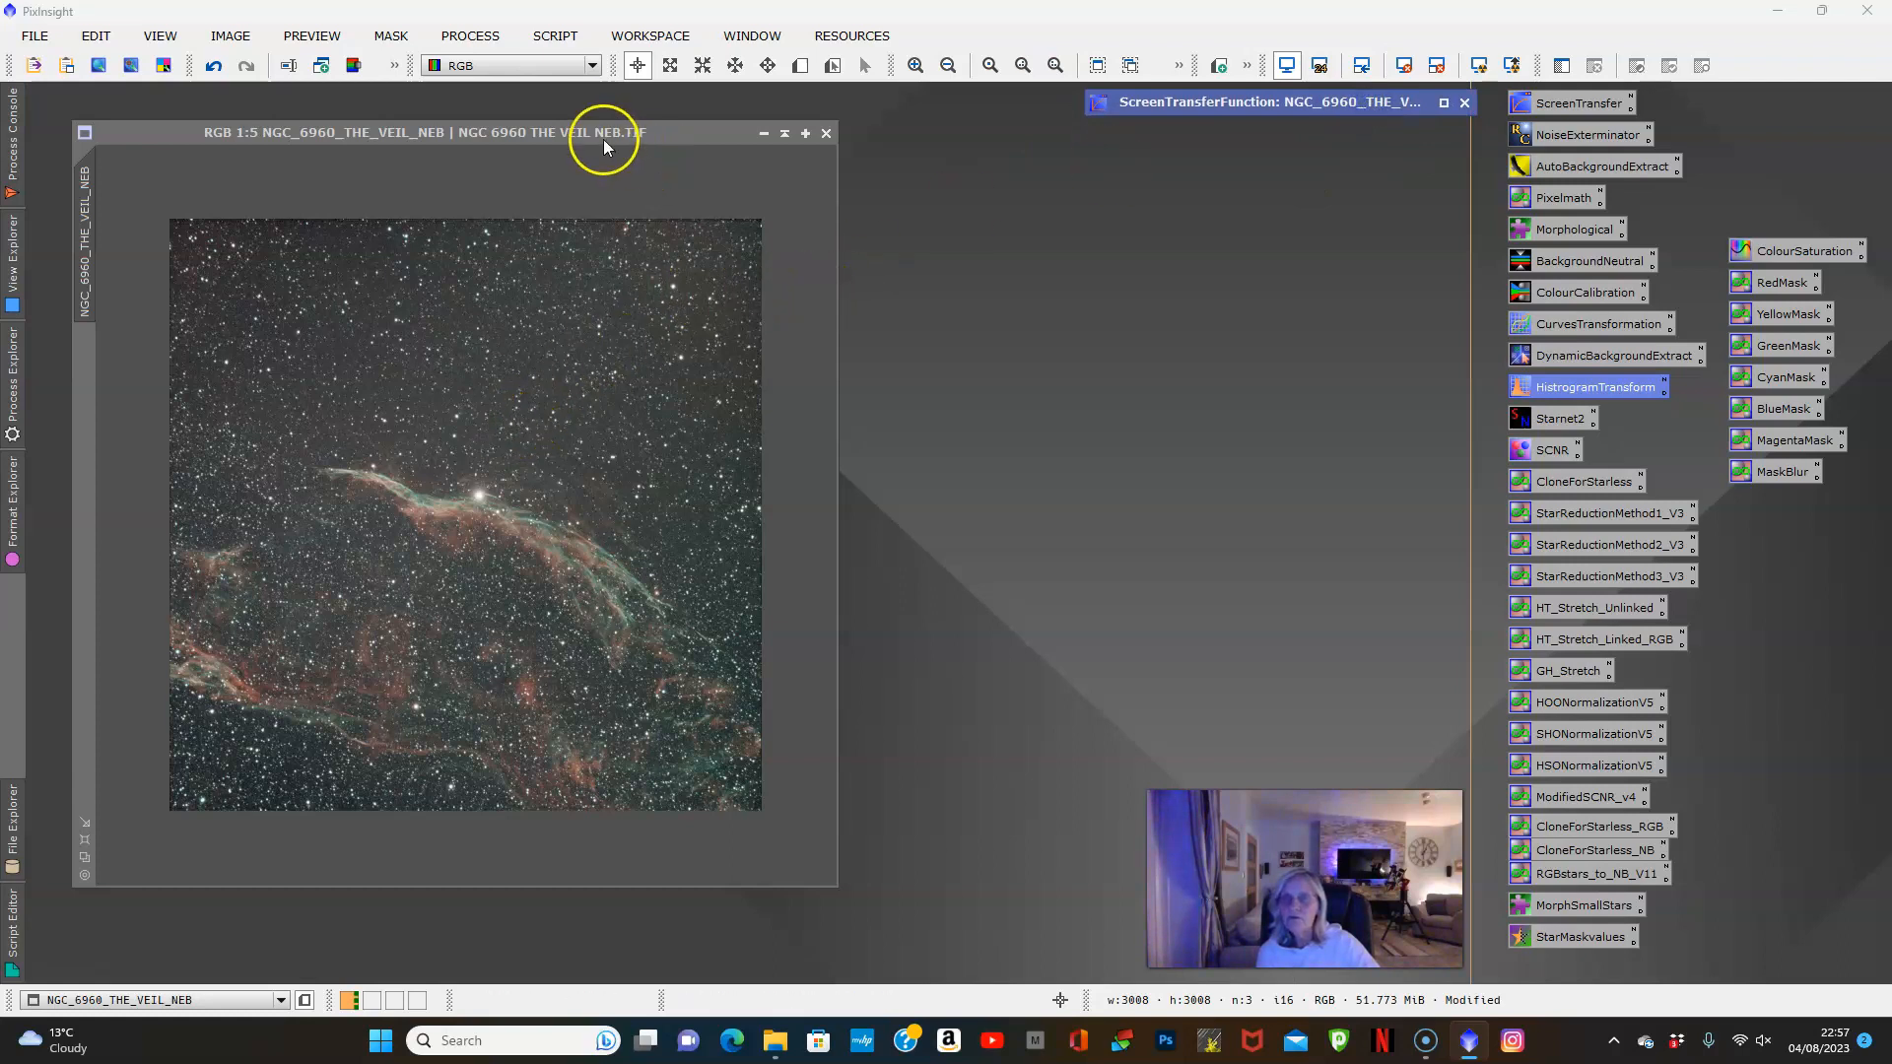
drag(585, 133, 810, 122)
Apply ColorCalibration with its default settings to the Veil Nebula image and close the process
scroll(734, 375, up, 4)
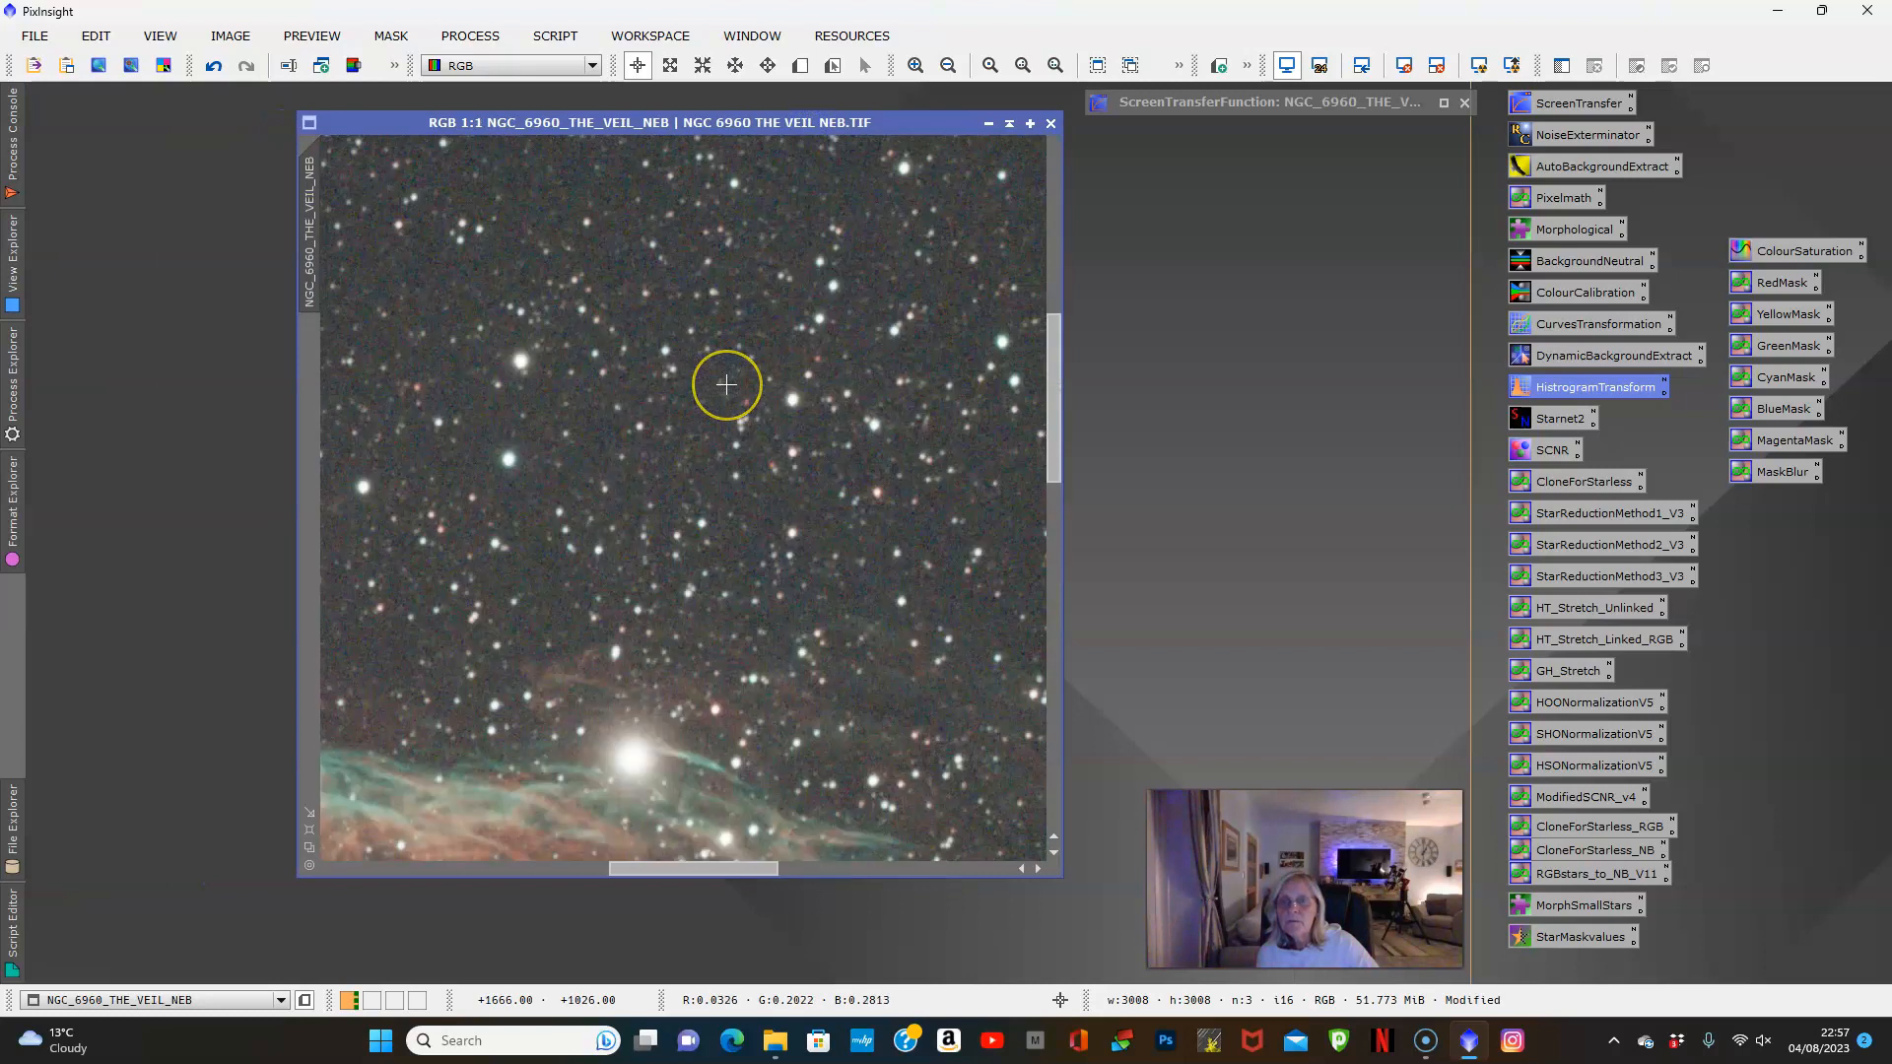
scroll(726, 385, down, 4)
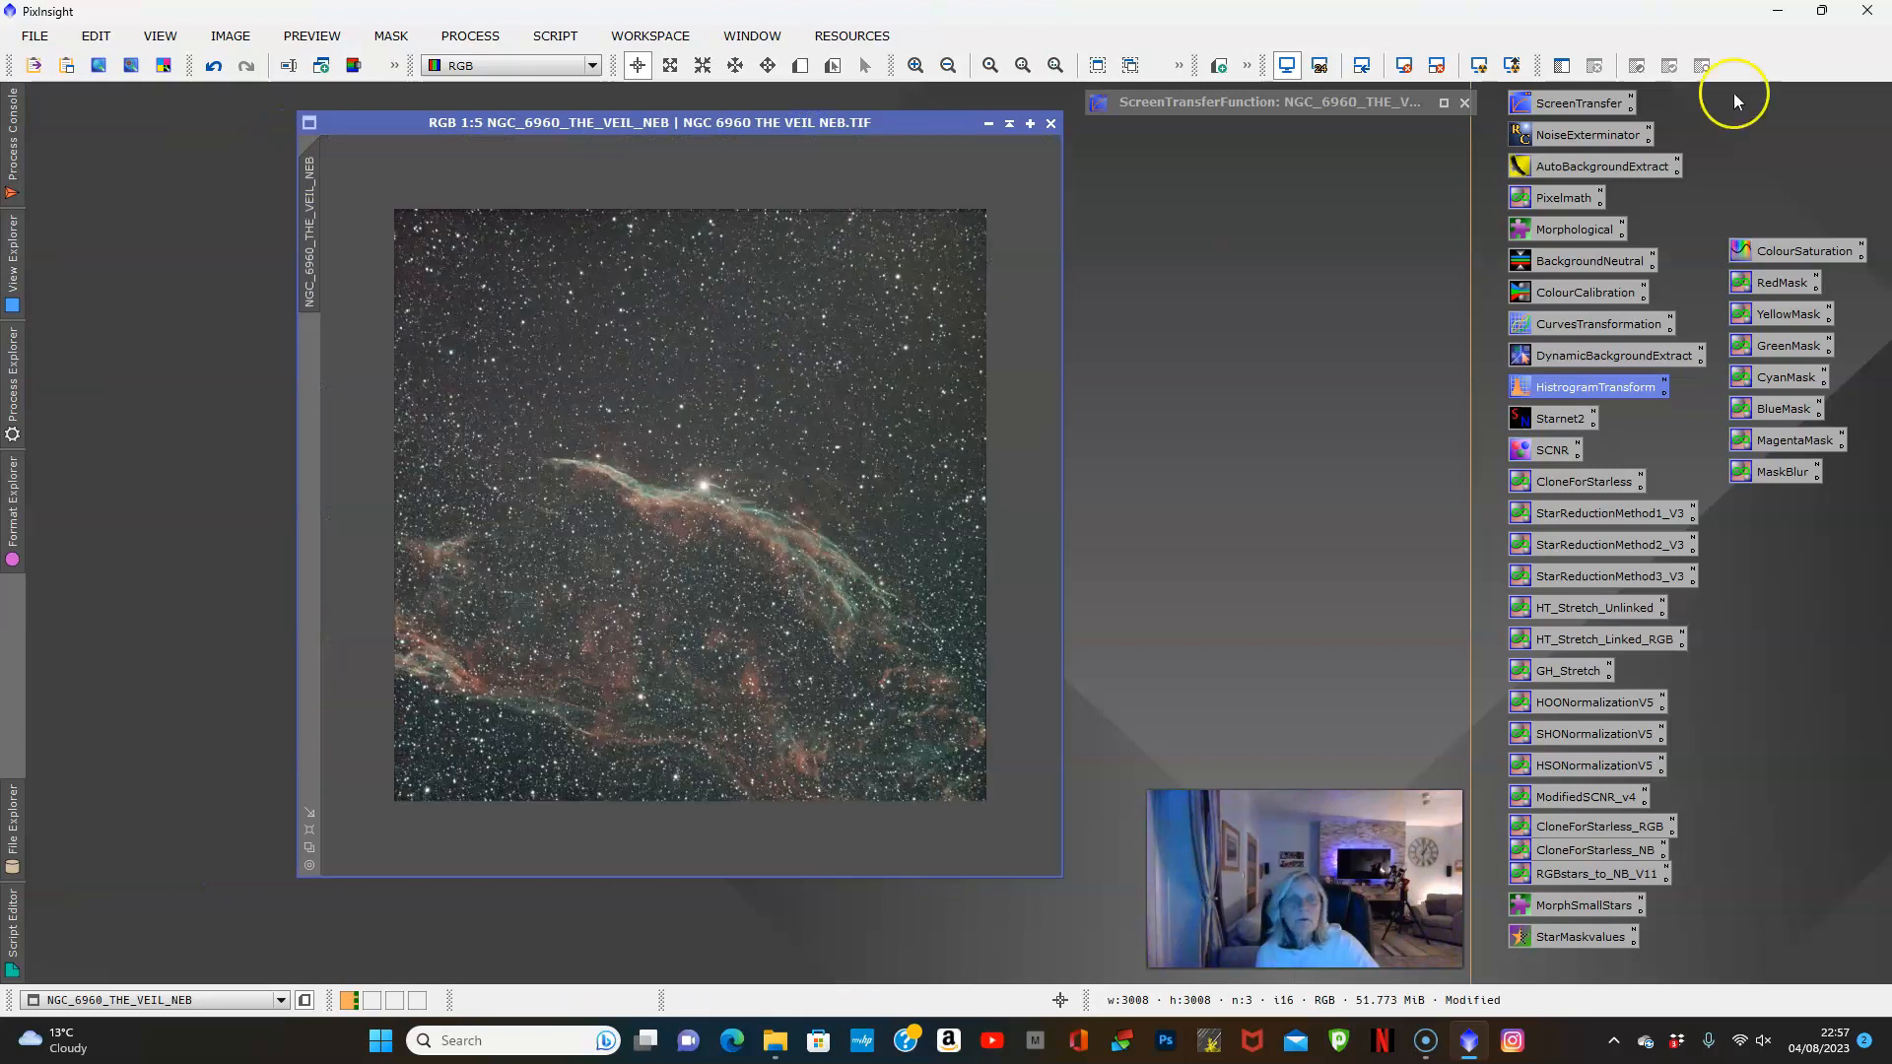
double_click(1549, 288)
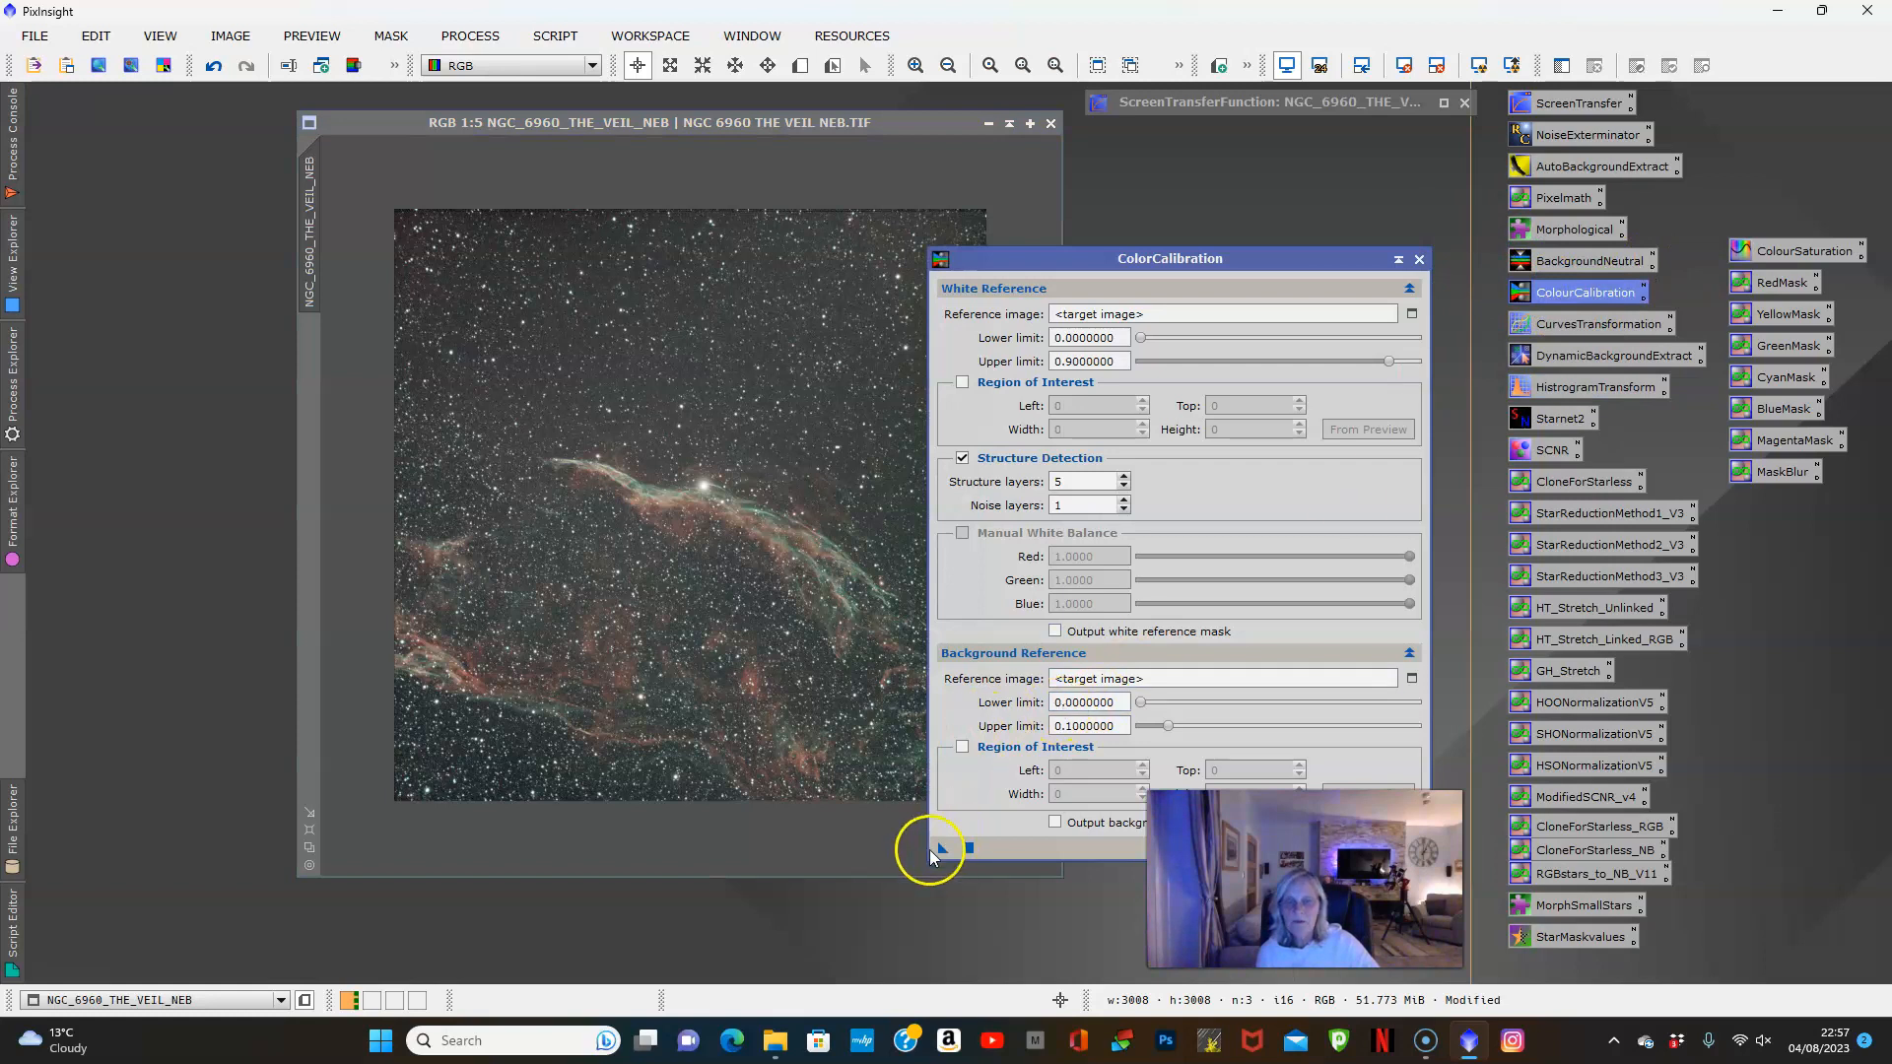
drag(943, 853, 696, 469)
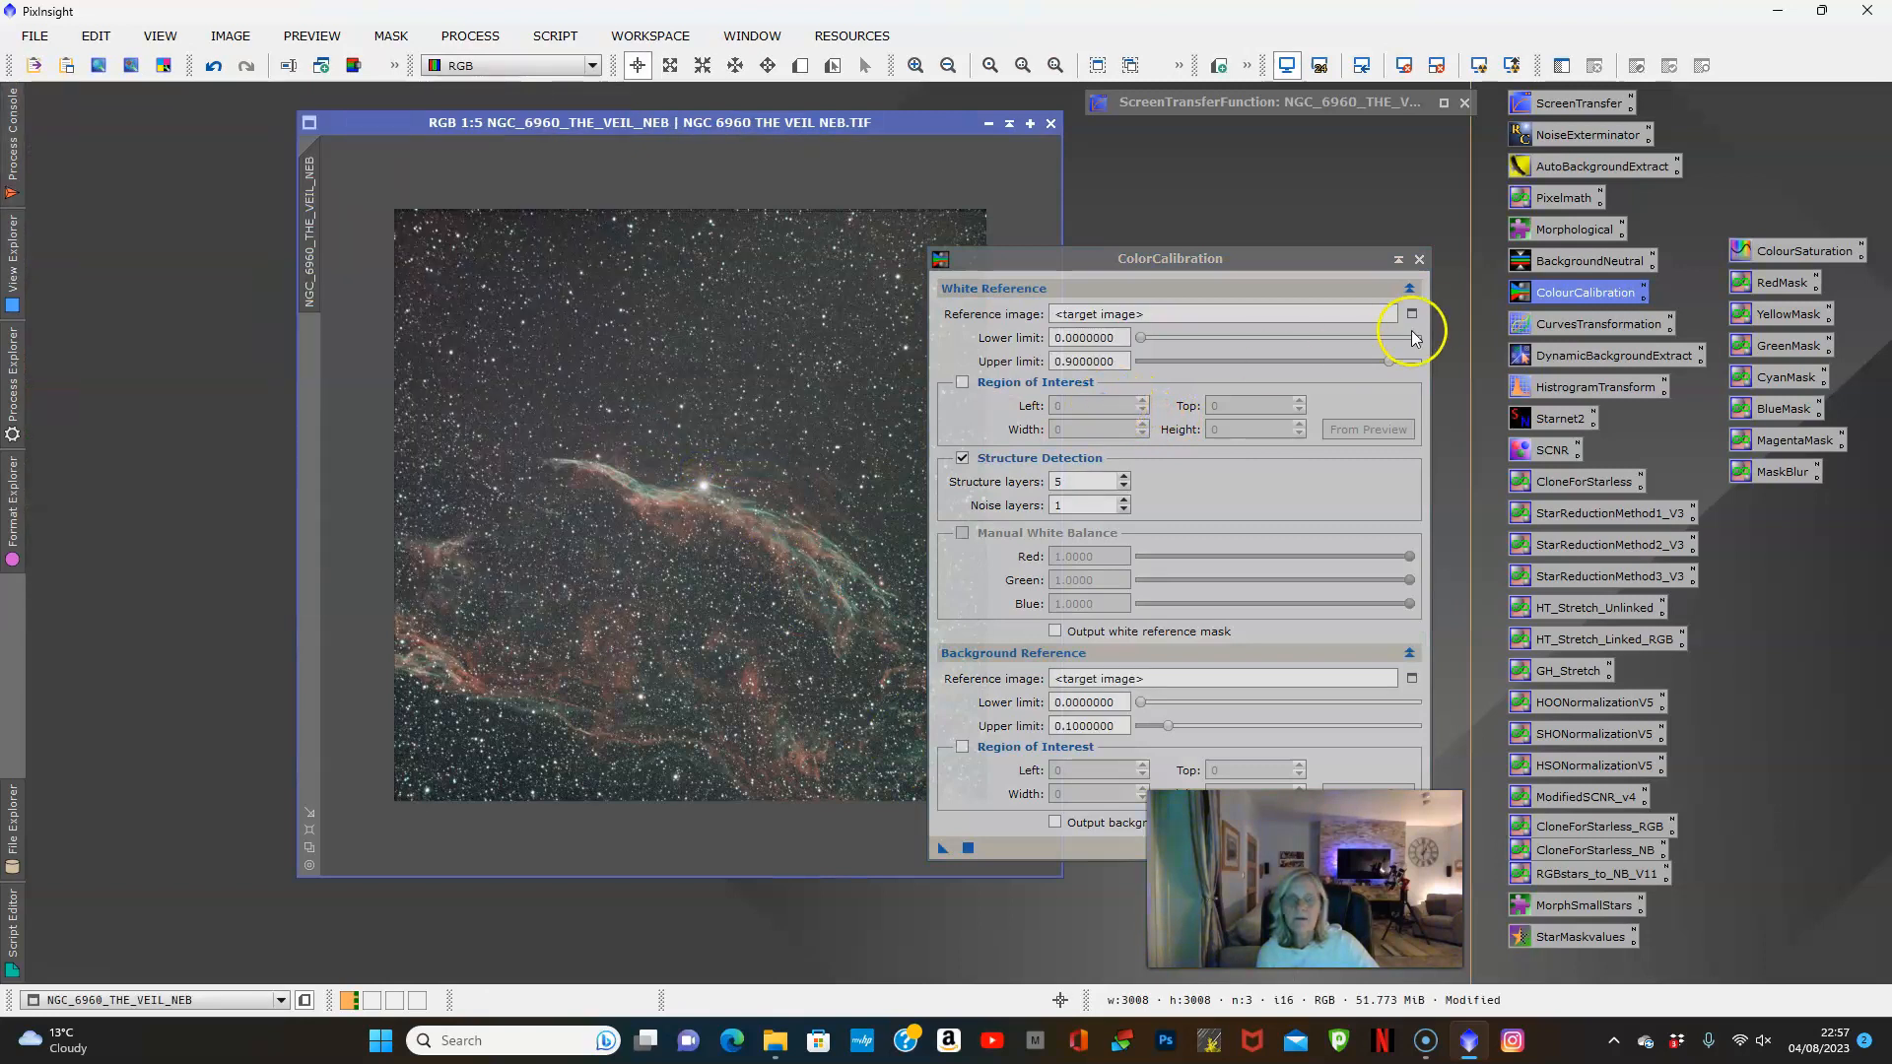
click(1418, 261)
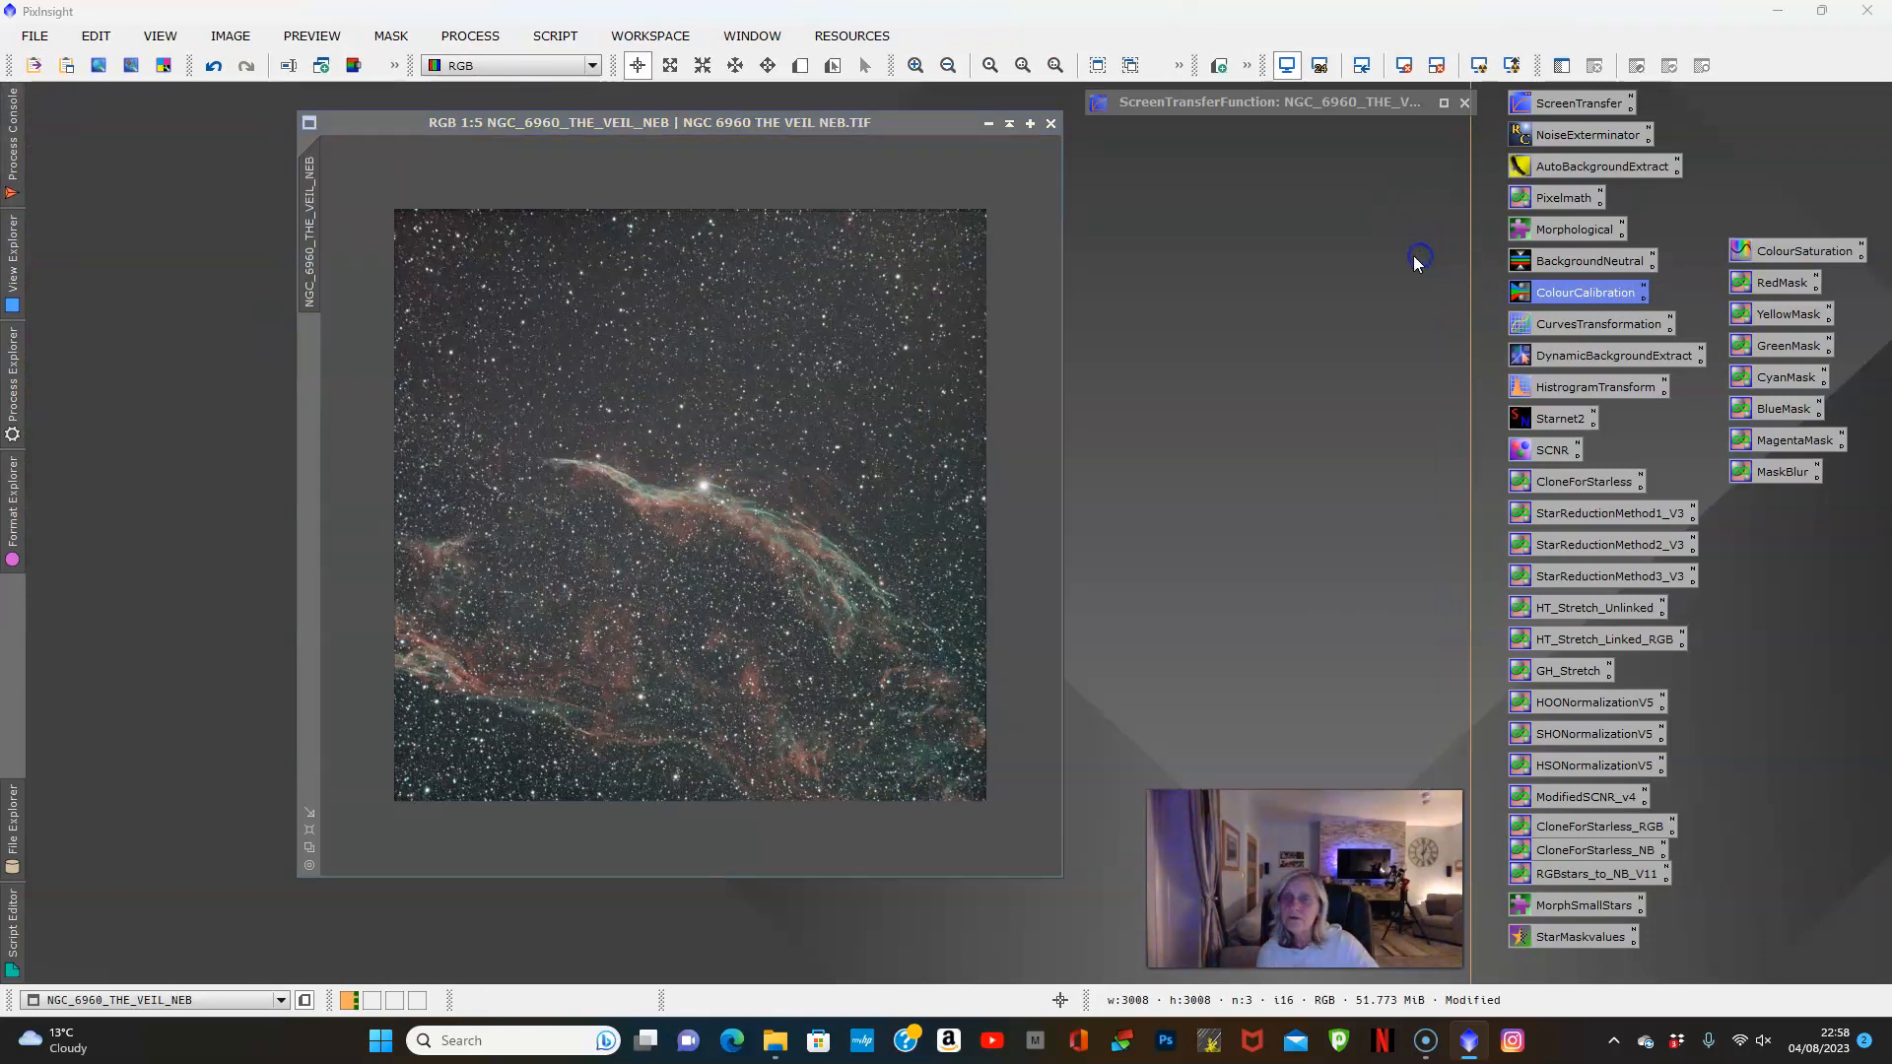
Compare the nebula before and after colour calibration by undoing and redoing it, keeping the calibrated version
click(212, 67)
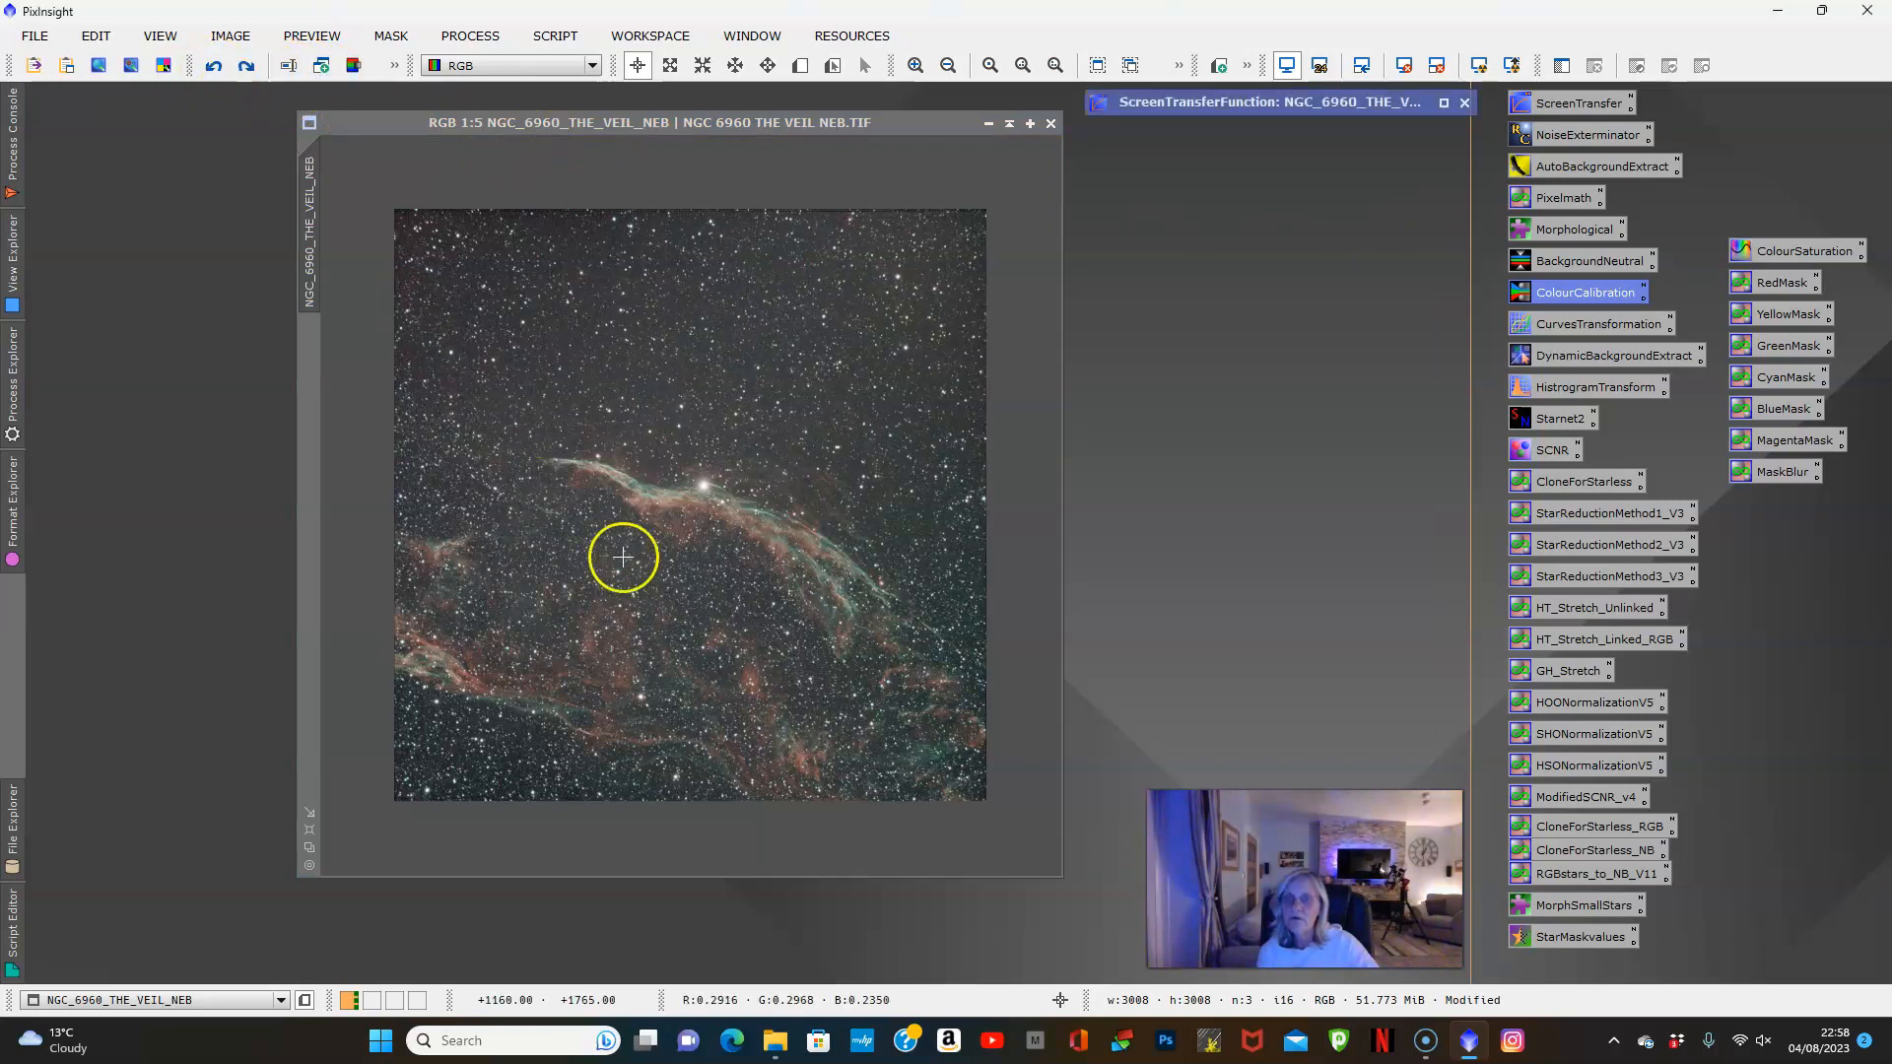
scroll(616, 543, up, 2)
scroll(611, 527, up, 1)
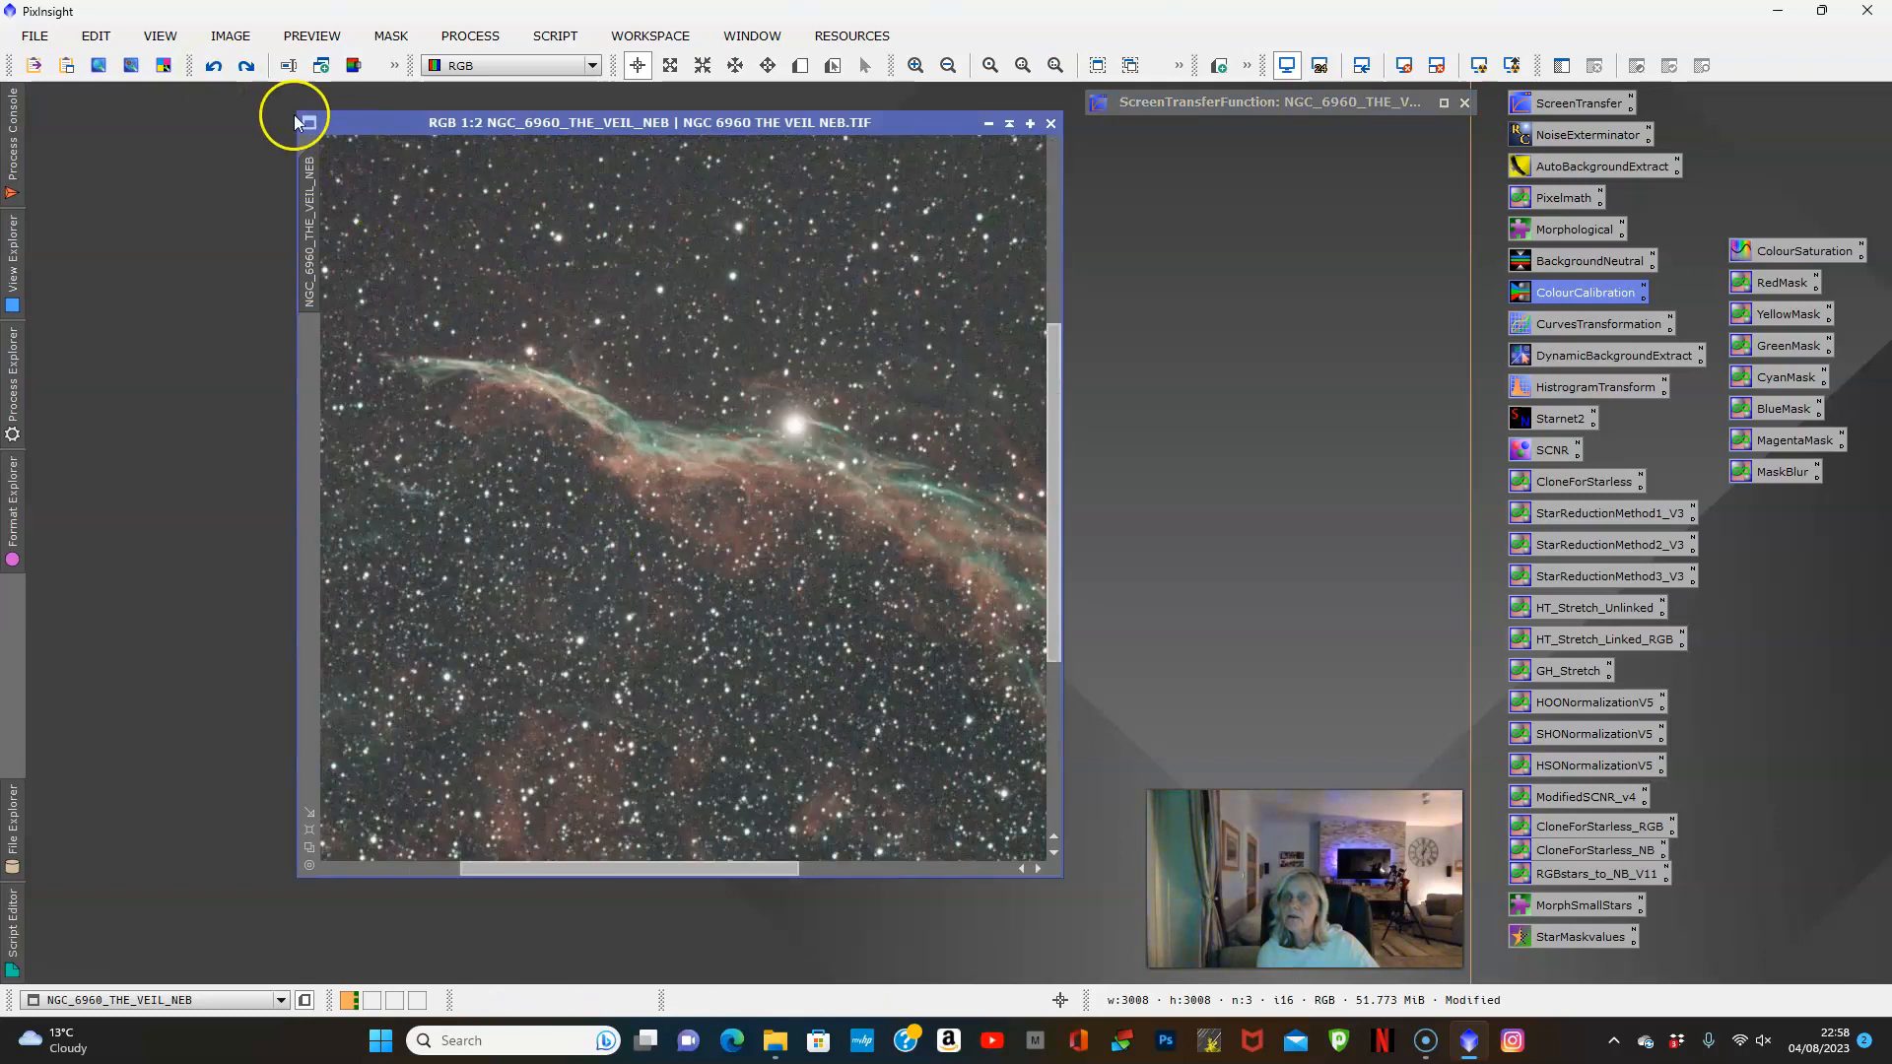
click(215, 67)
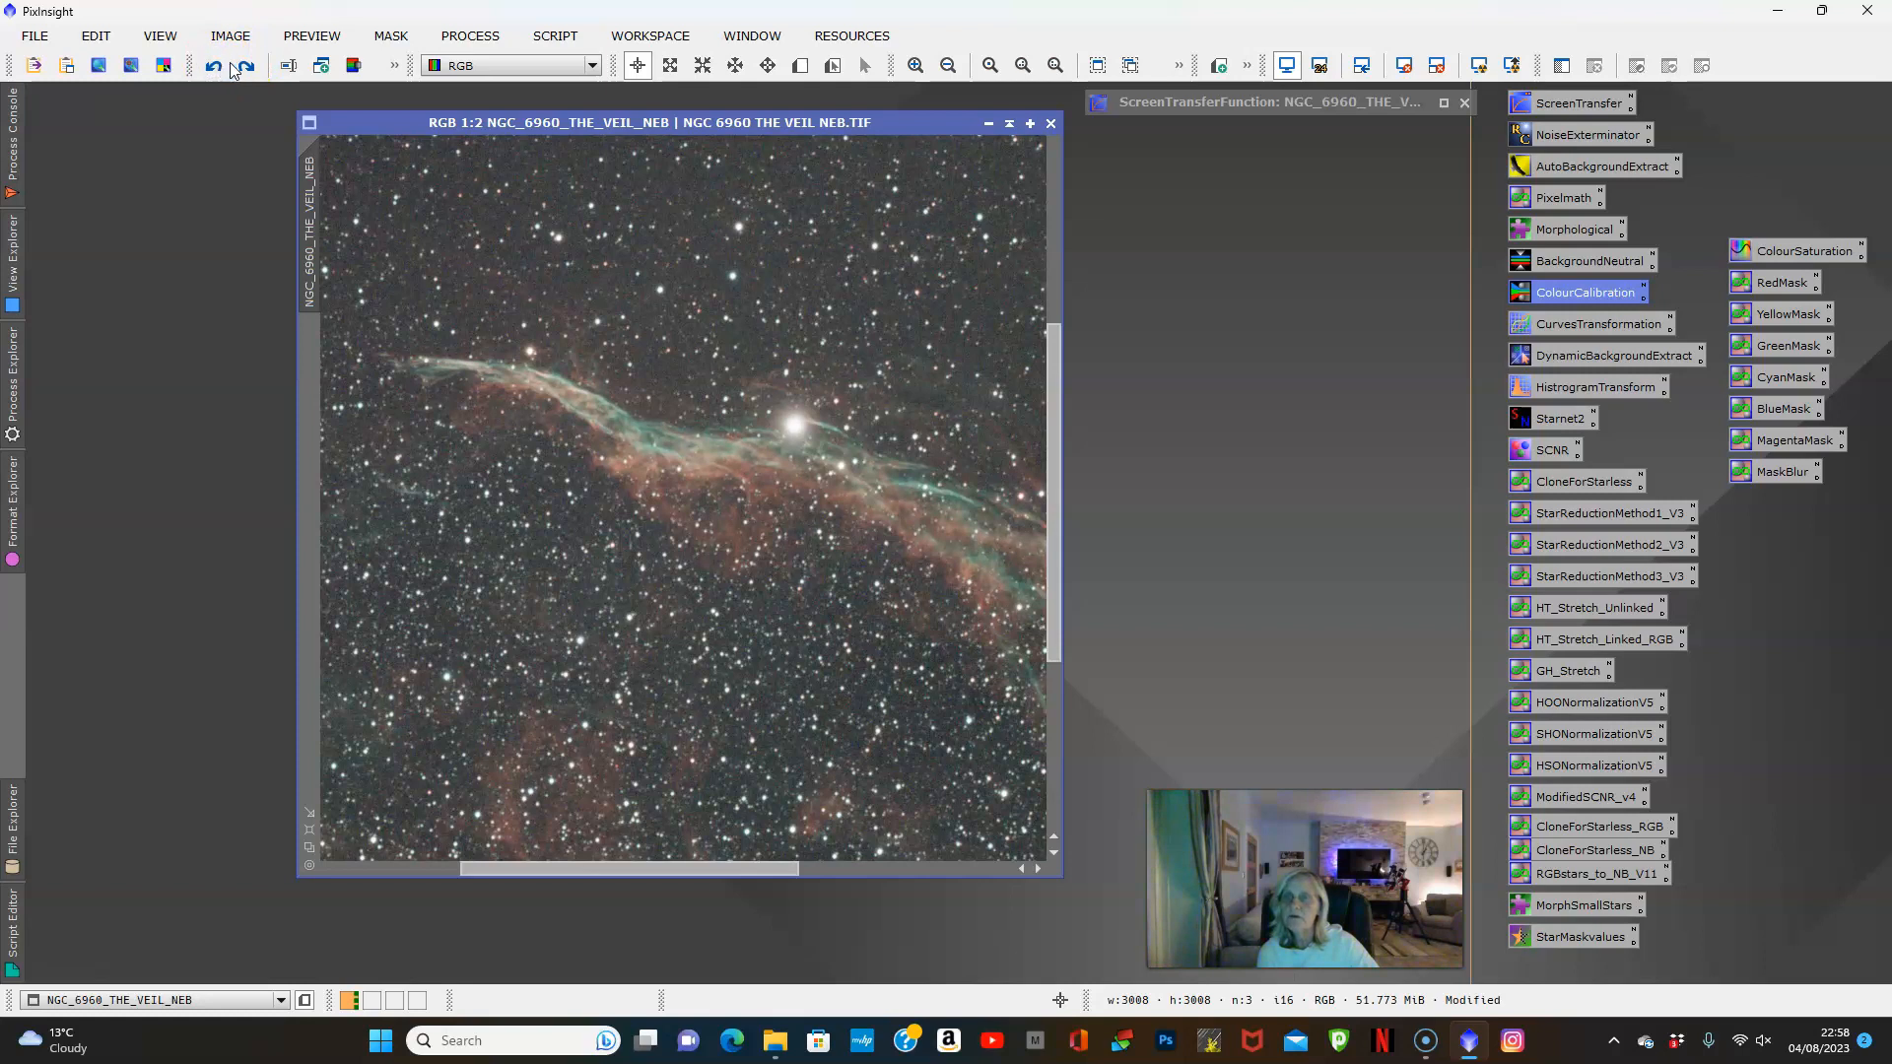
click(248, 67)
click(817, 541)
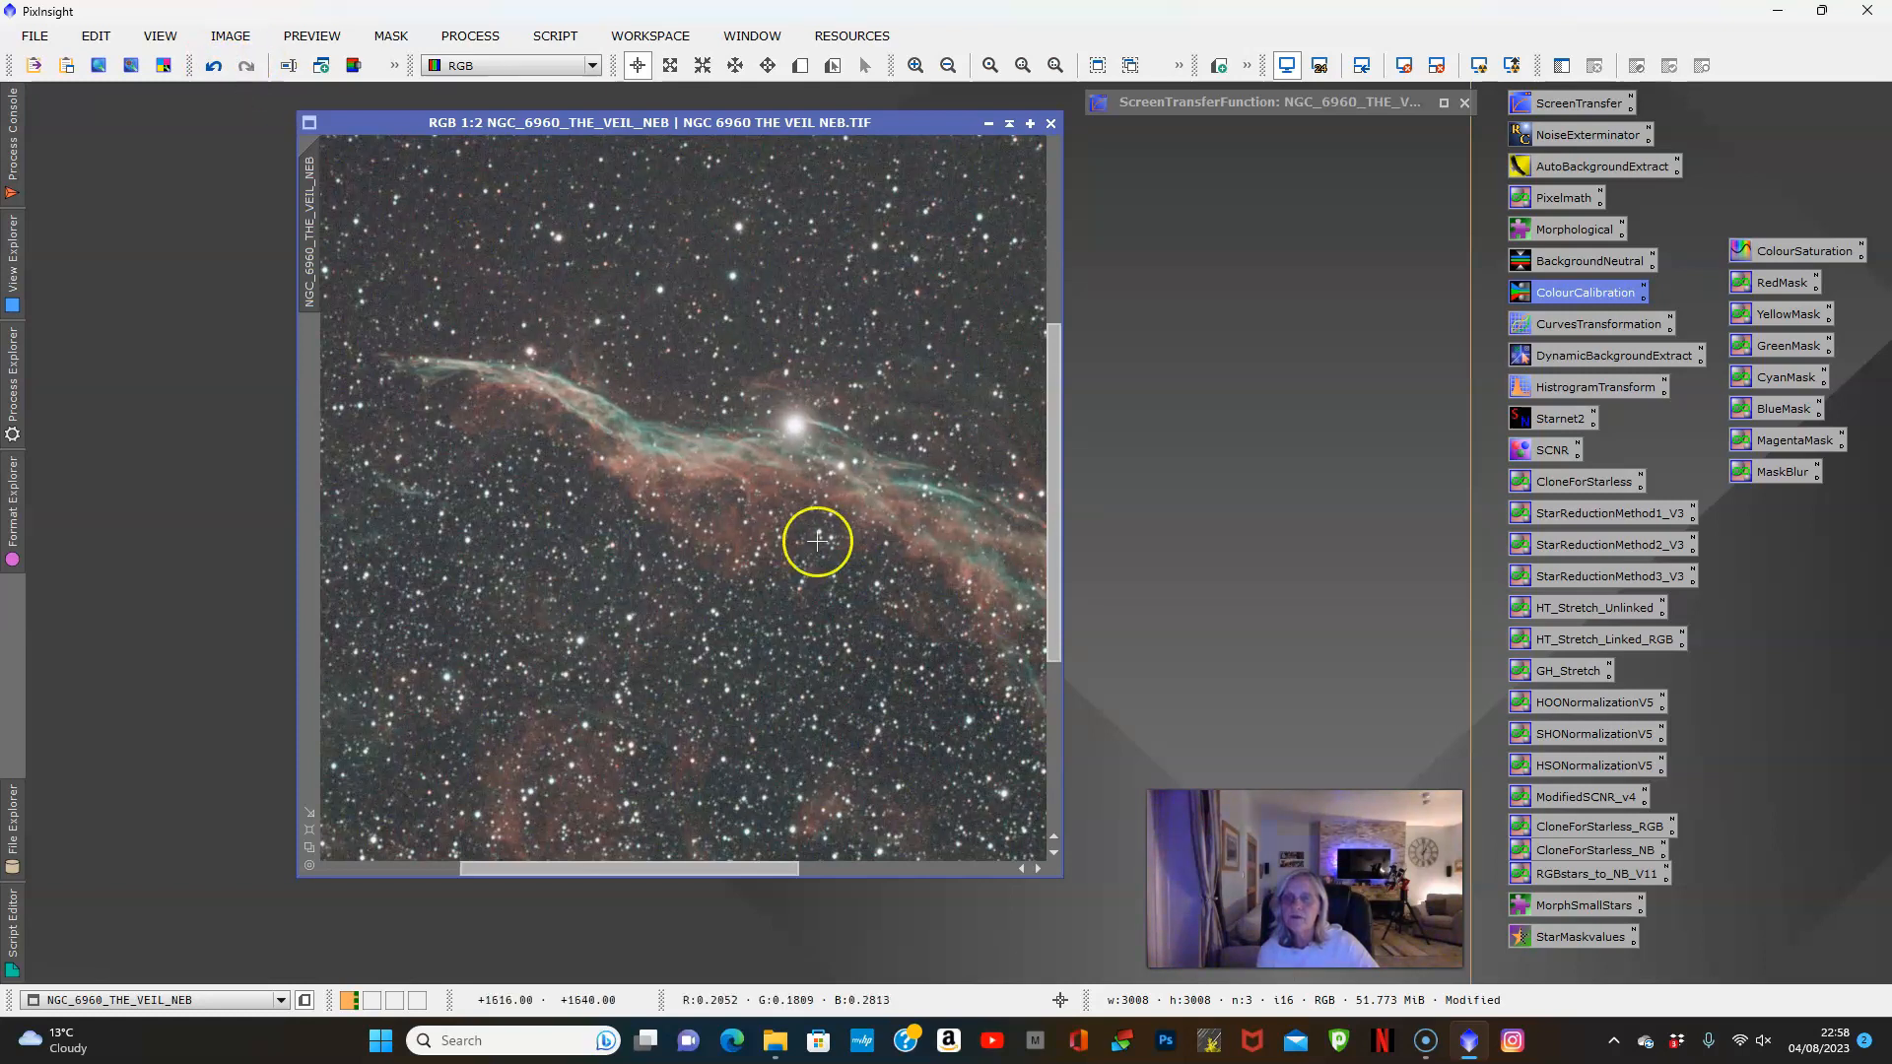
scroll(817, 541, down, 3)
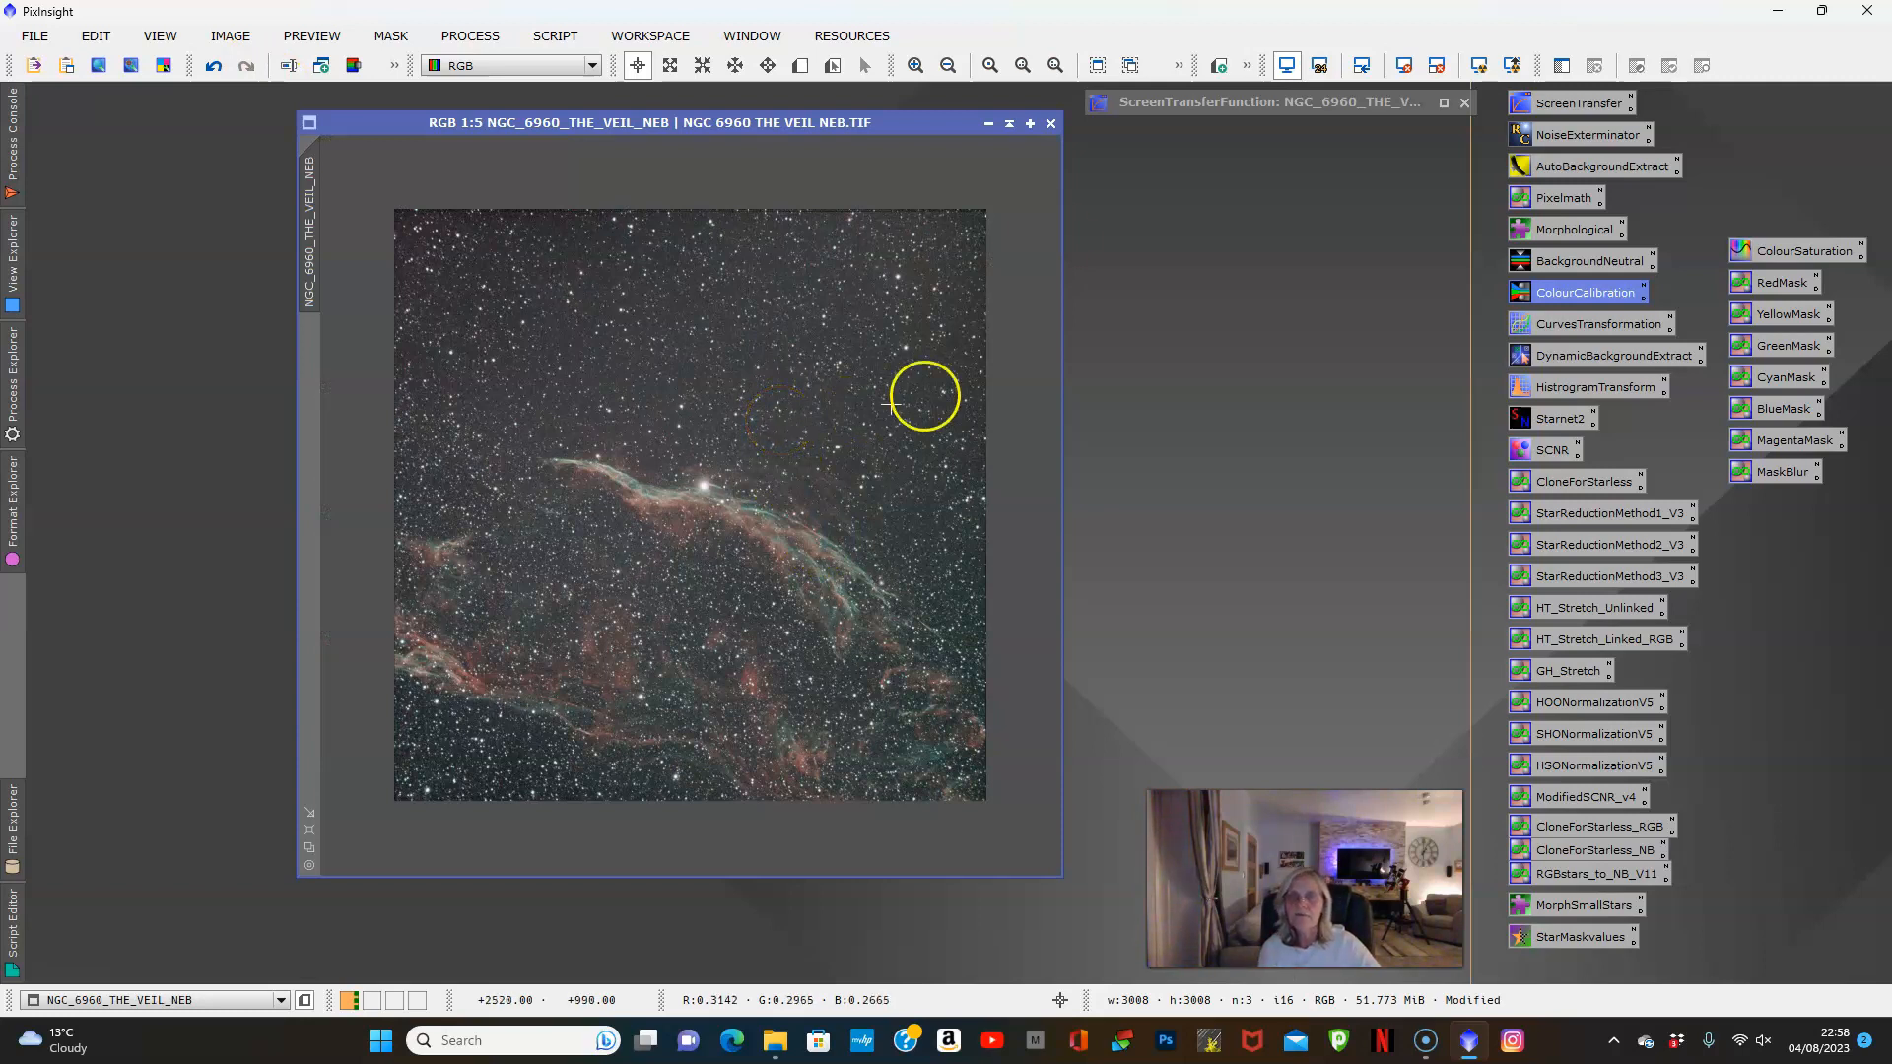
Crop the dark edges off the image with DynamicCrop, using a 2988 × 2970 pixel area
click(470, 35)
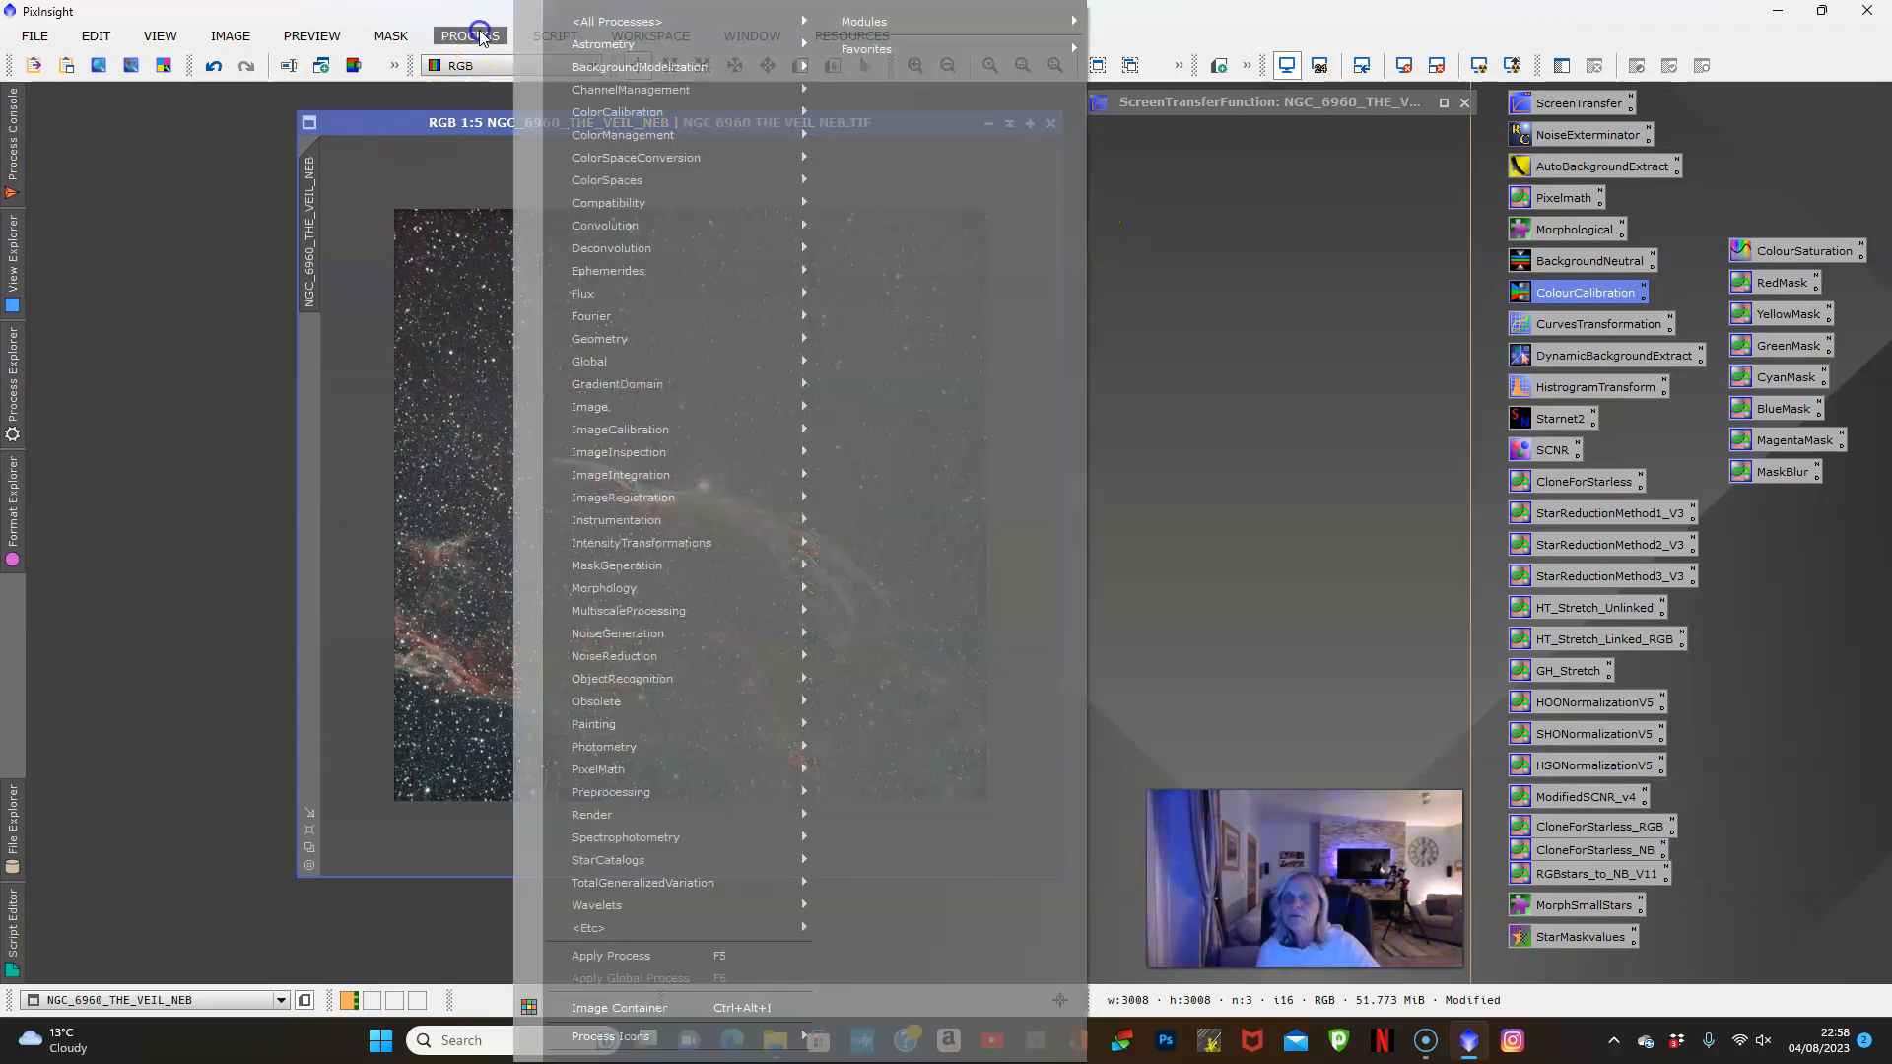
mouse_move(608, 28)
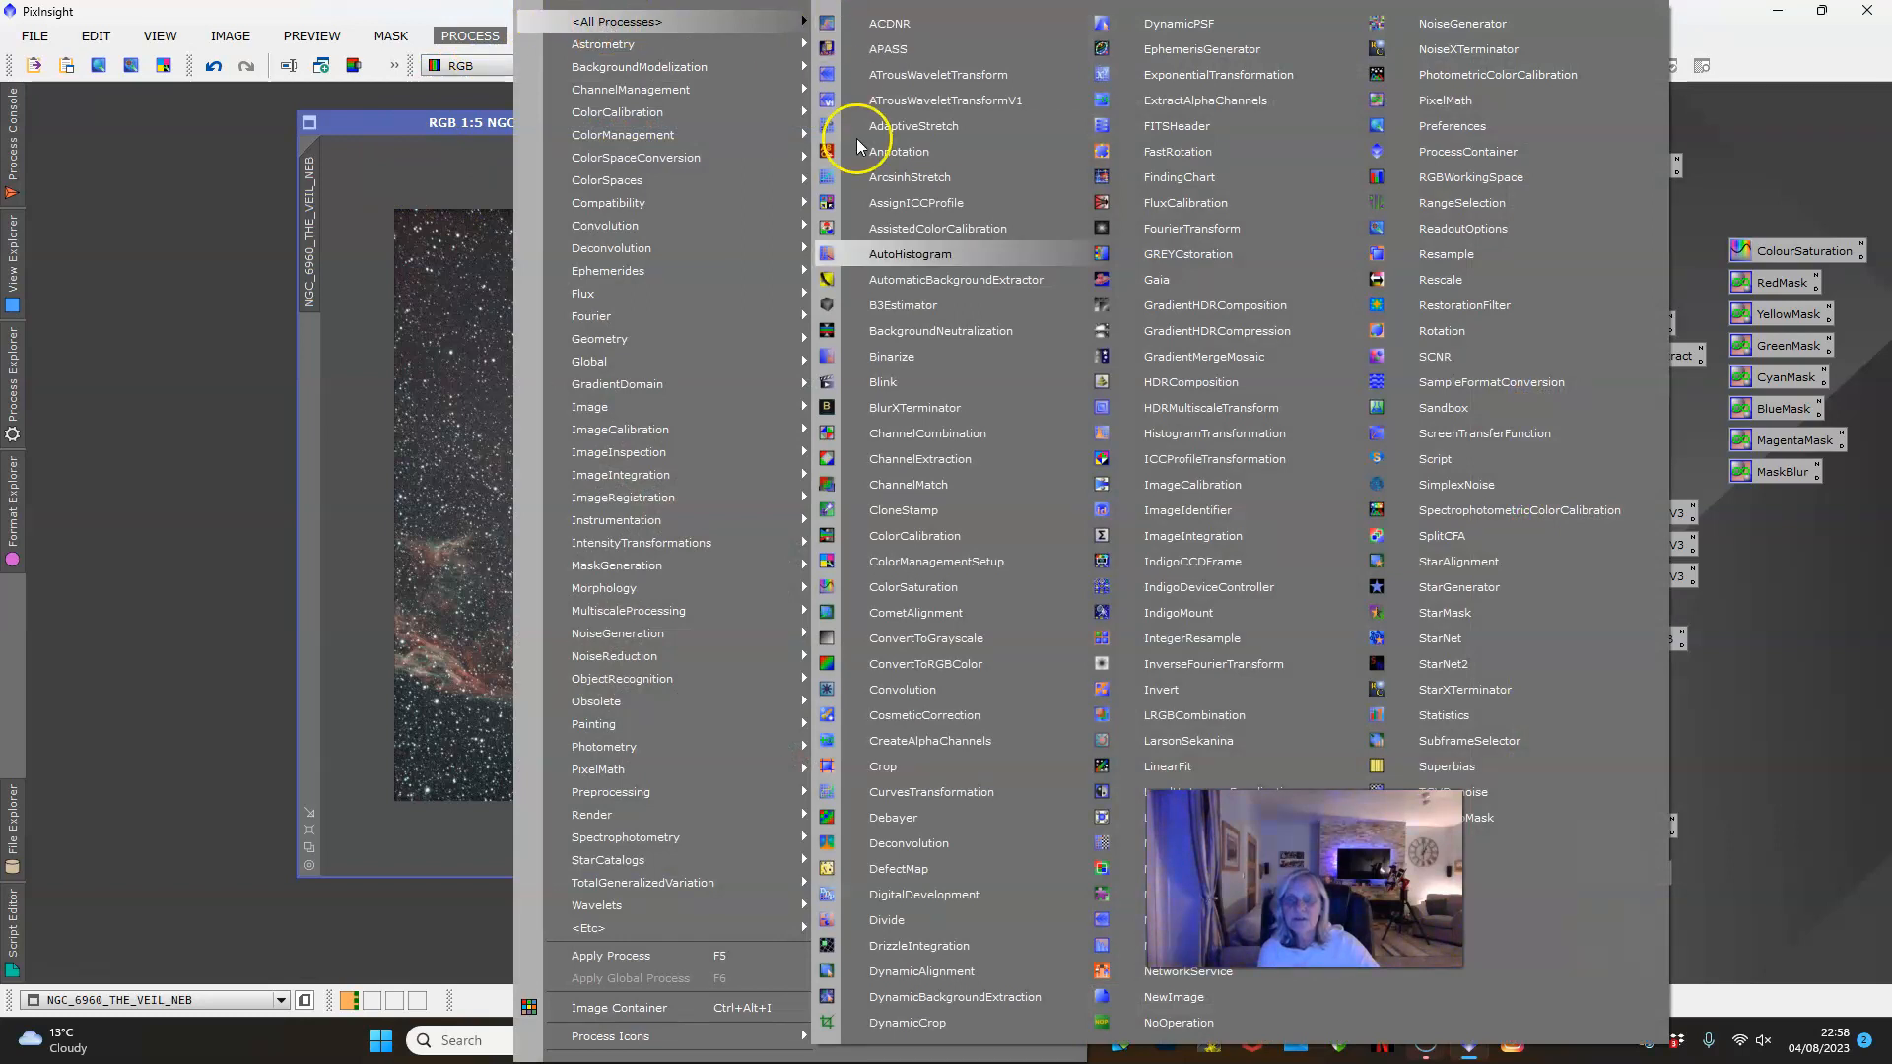
click(946, 1021)
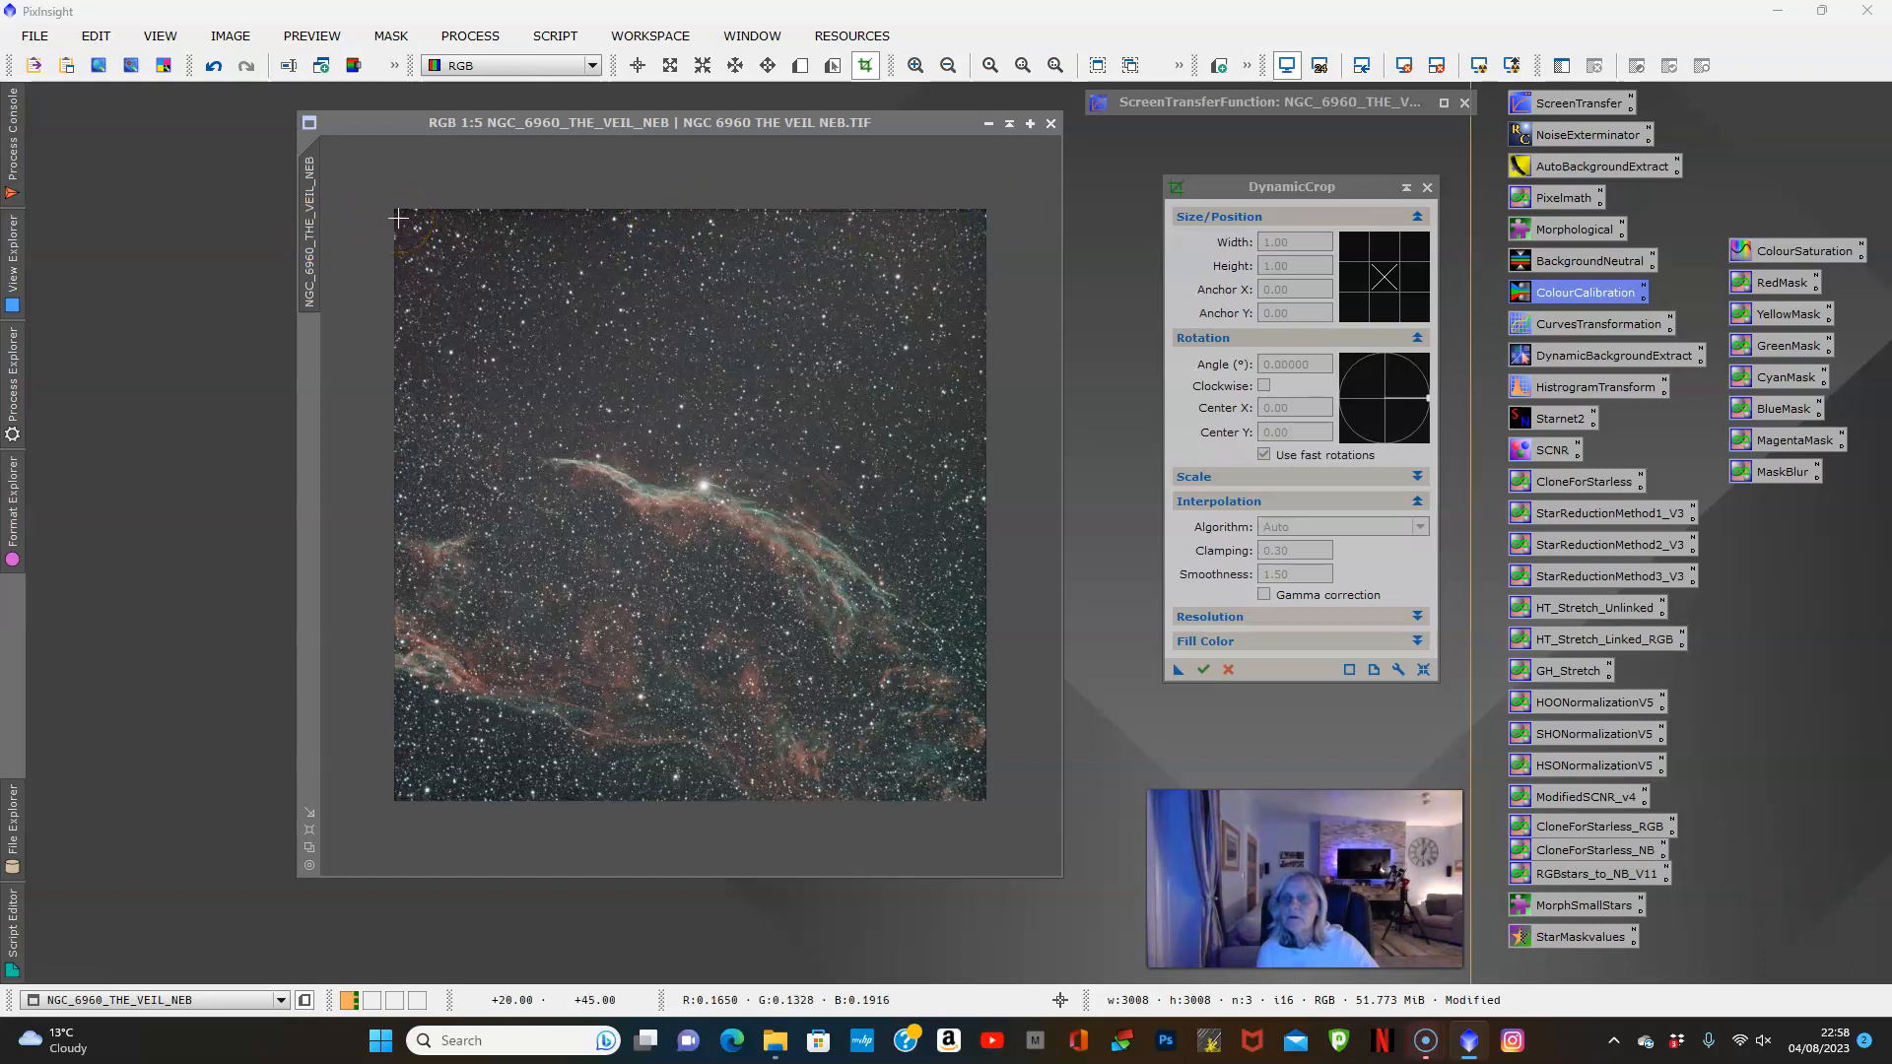
drag(398, 218, 990, 801)
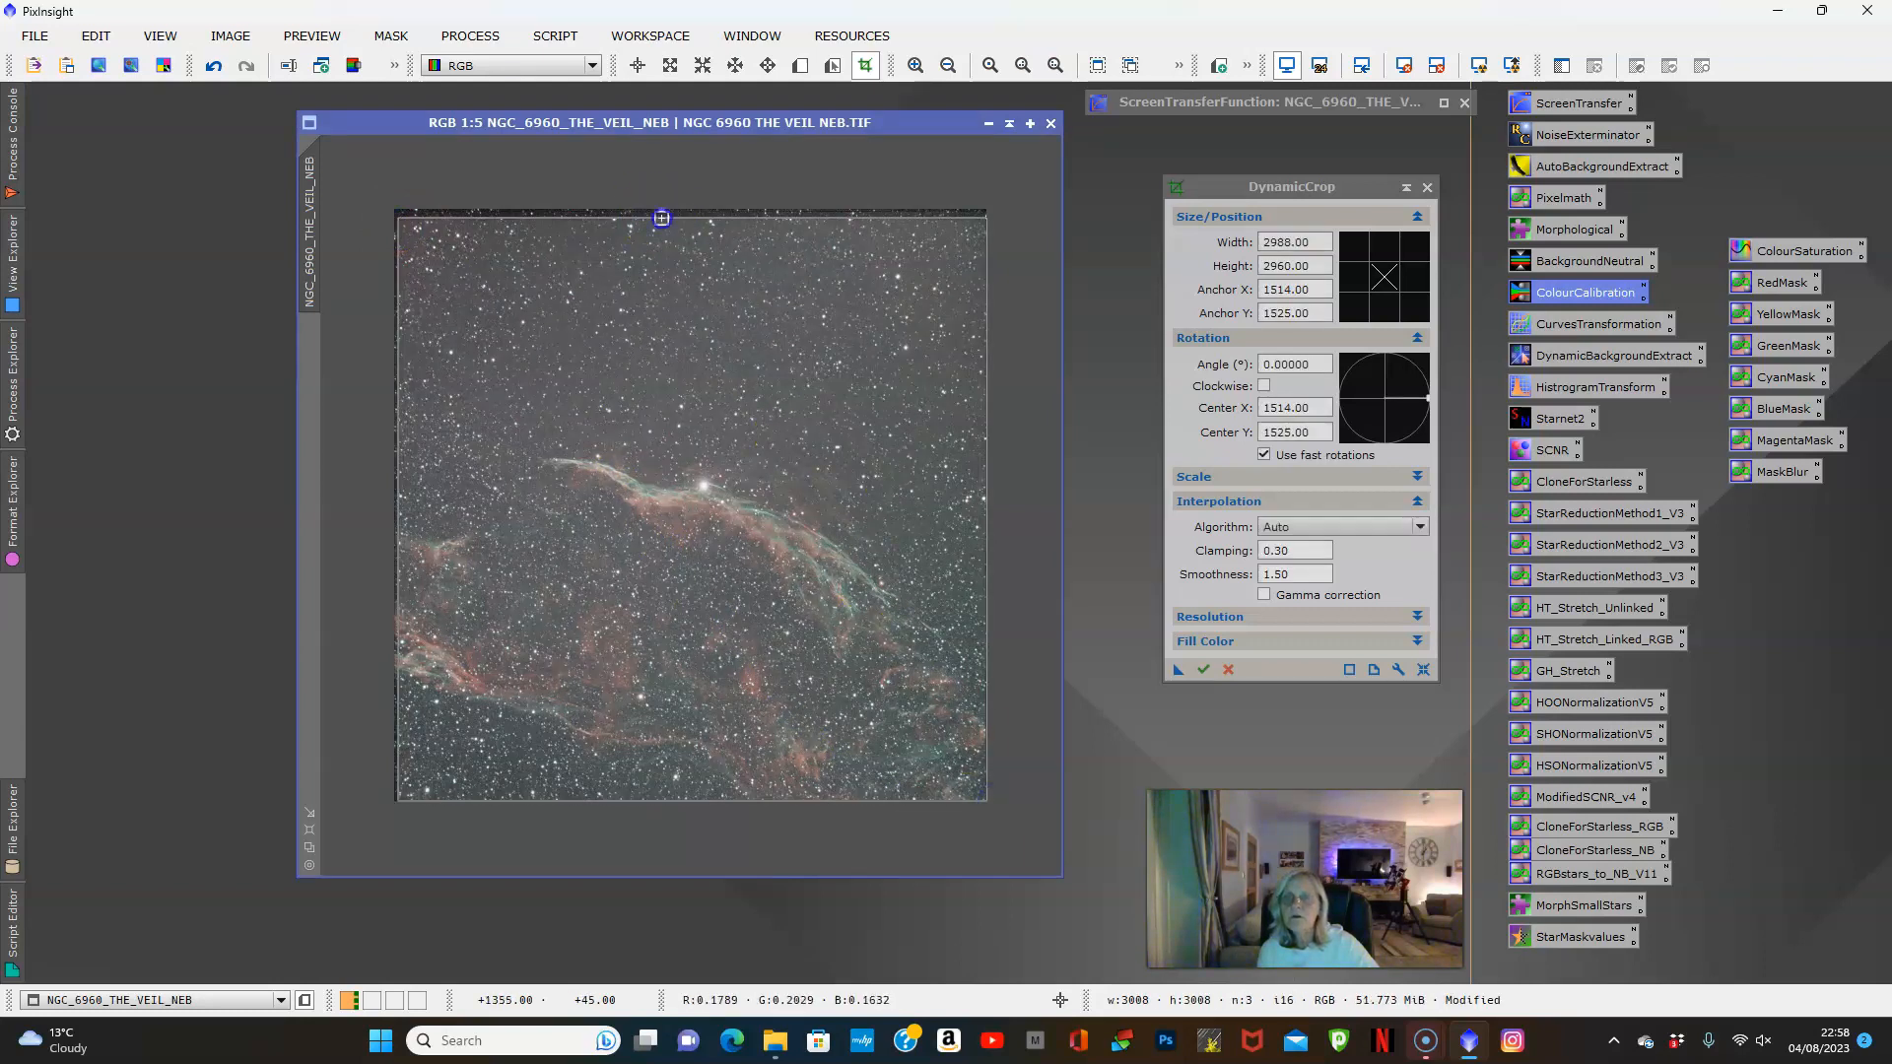
drag(661, 218, 661, 216)
click(1201, 670)
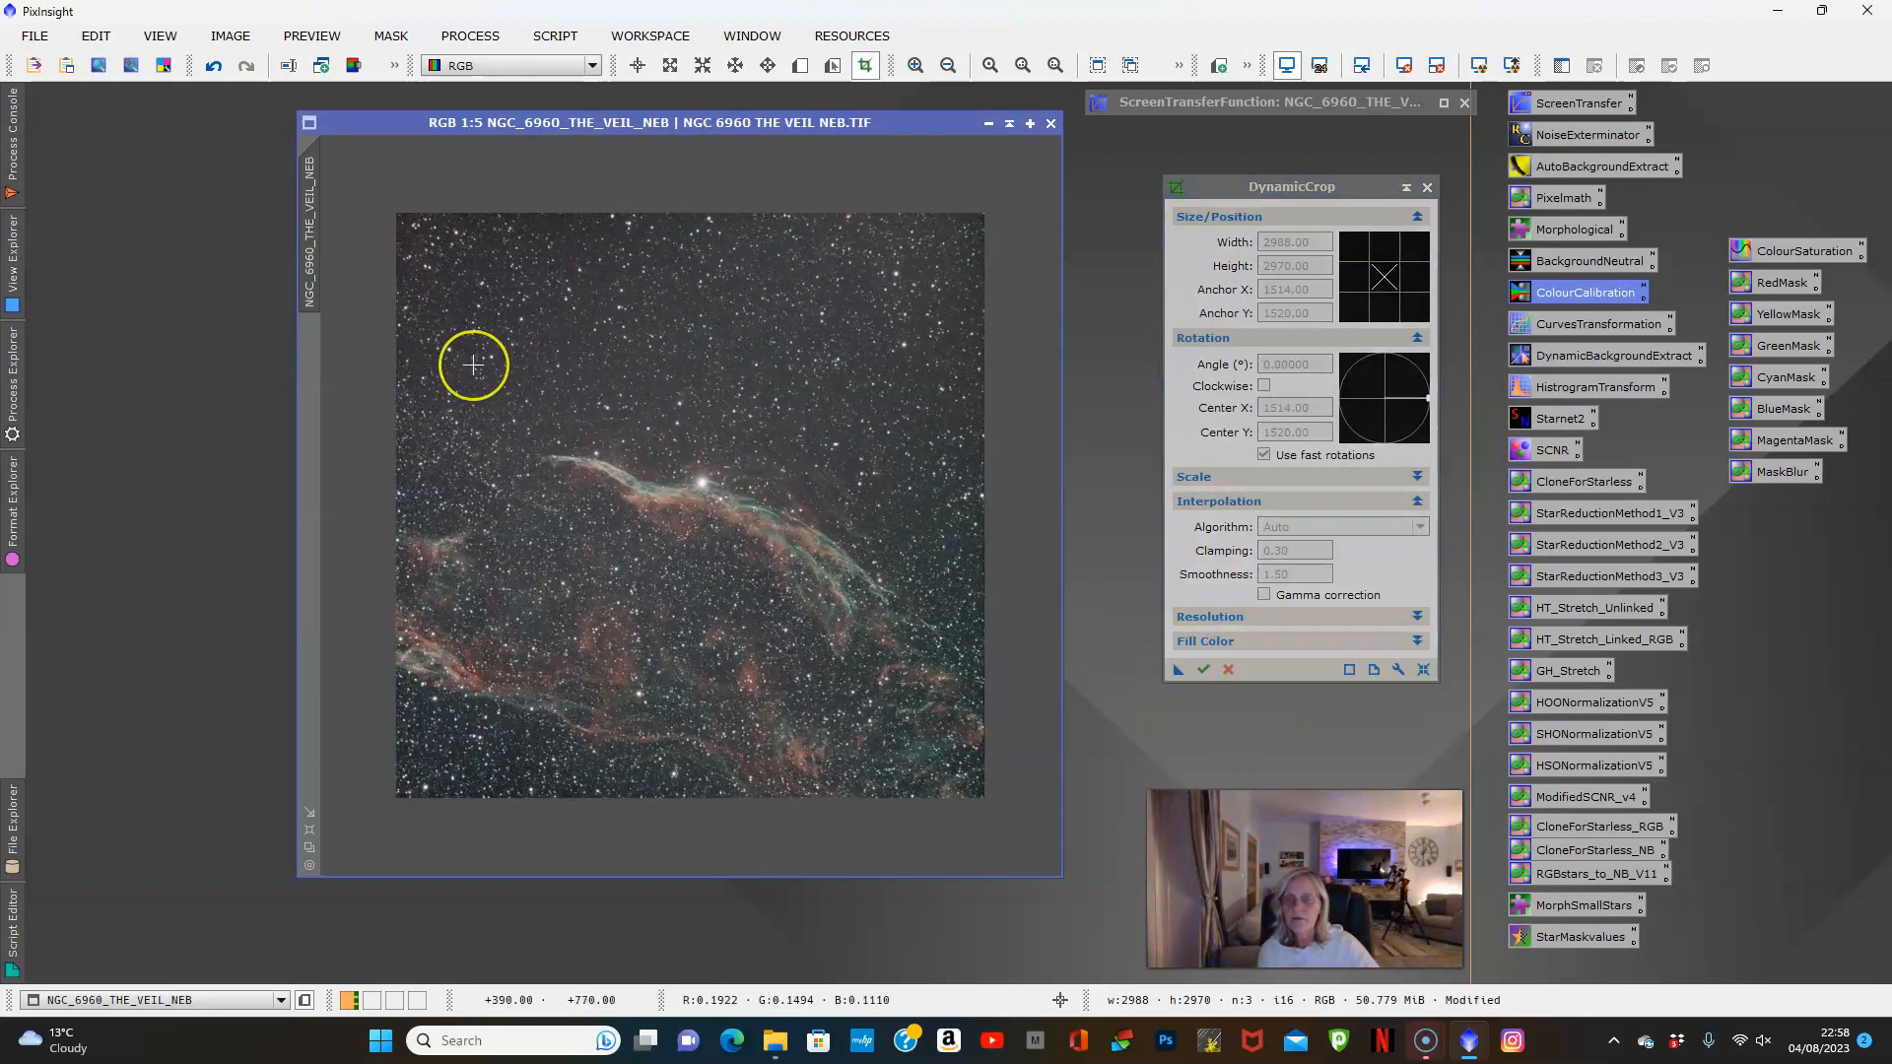
Close DynamicCrop and set the target image correction of AutomaticBackgroundExtractor to Subtraction
scroll(473, 362, up, 1)
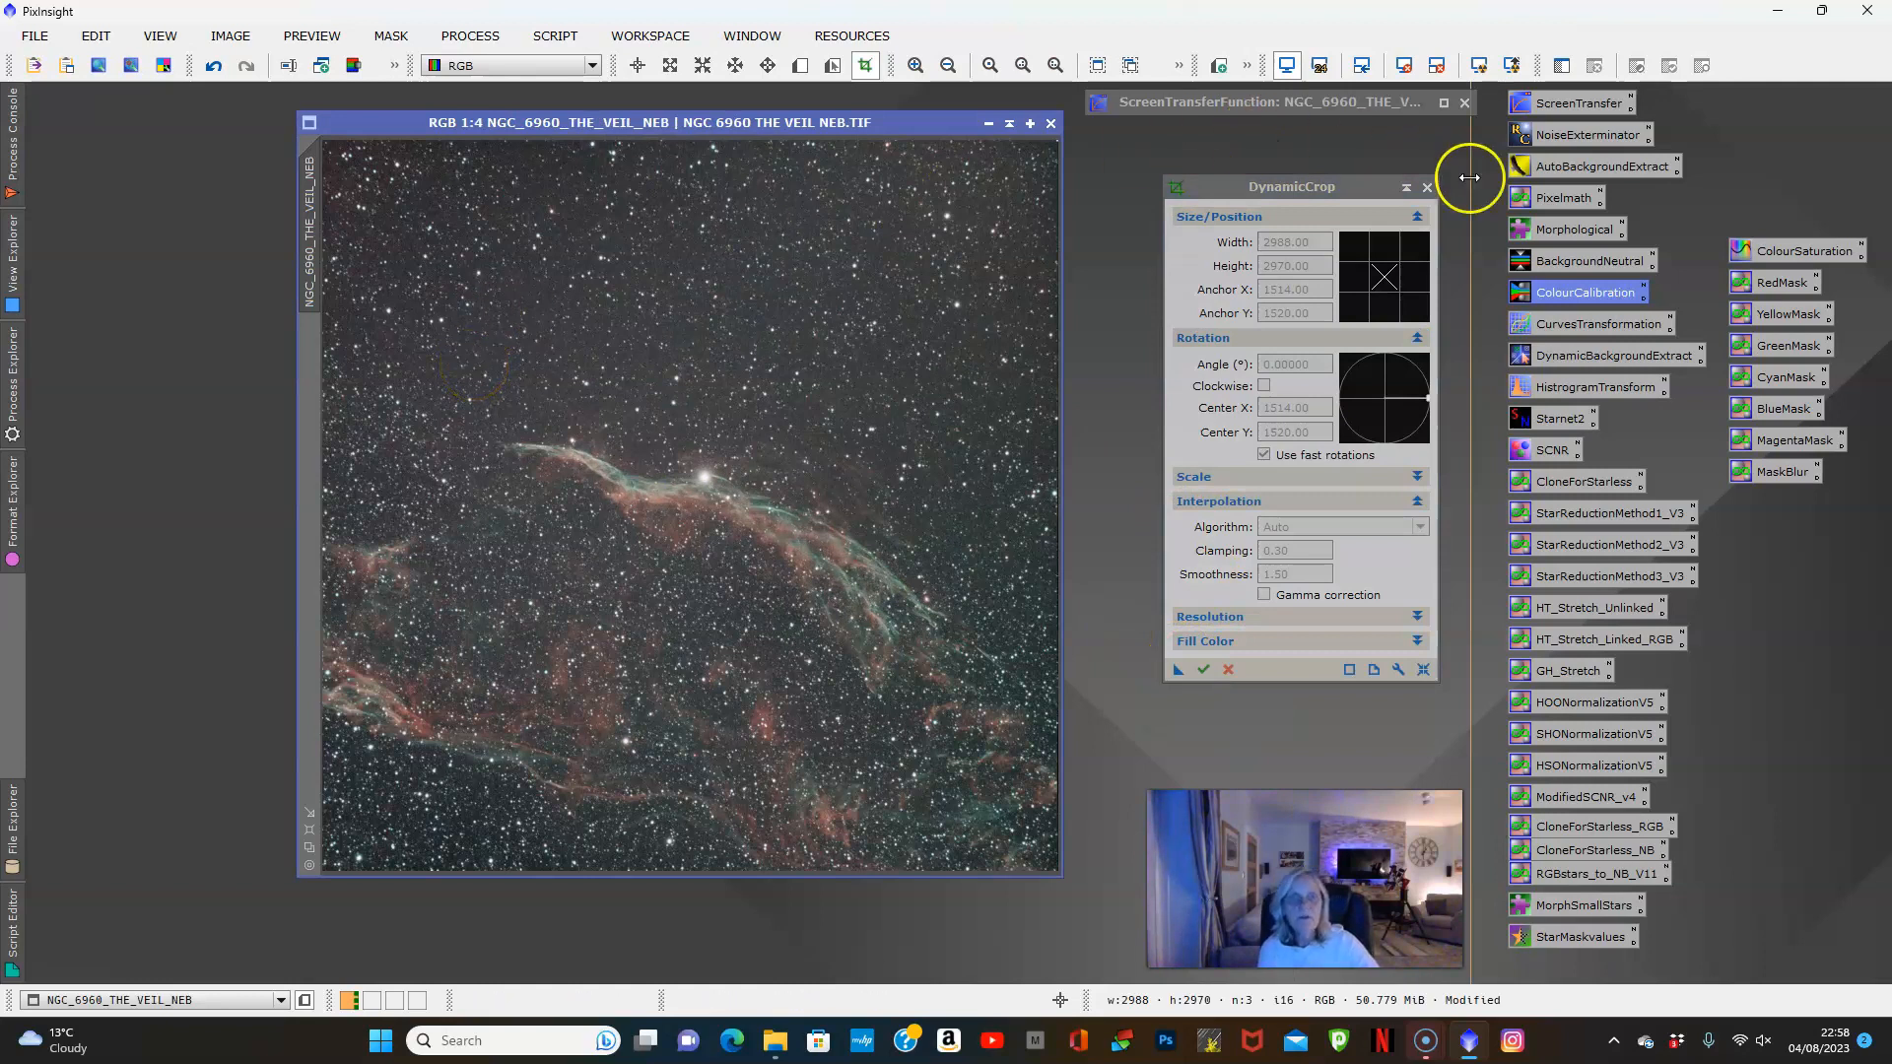
click(1426, 187)
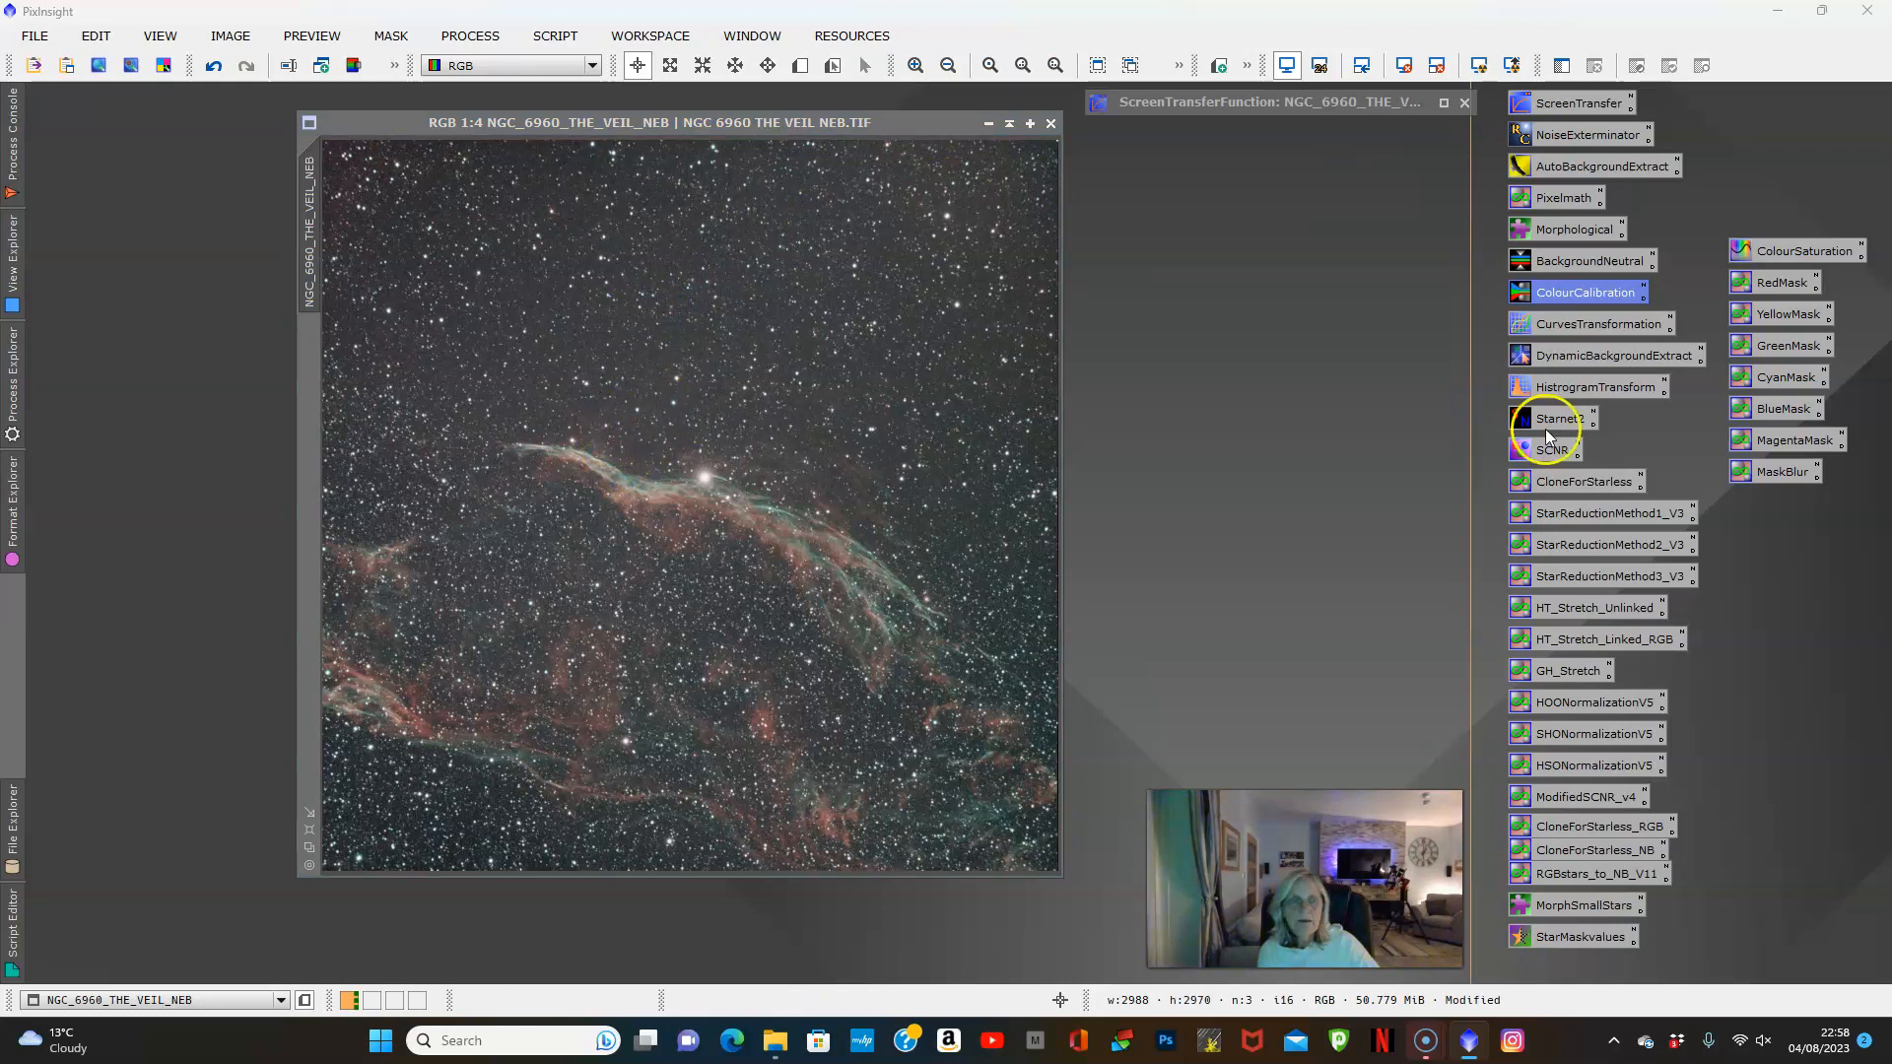
double_click(1577, 166)
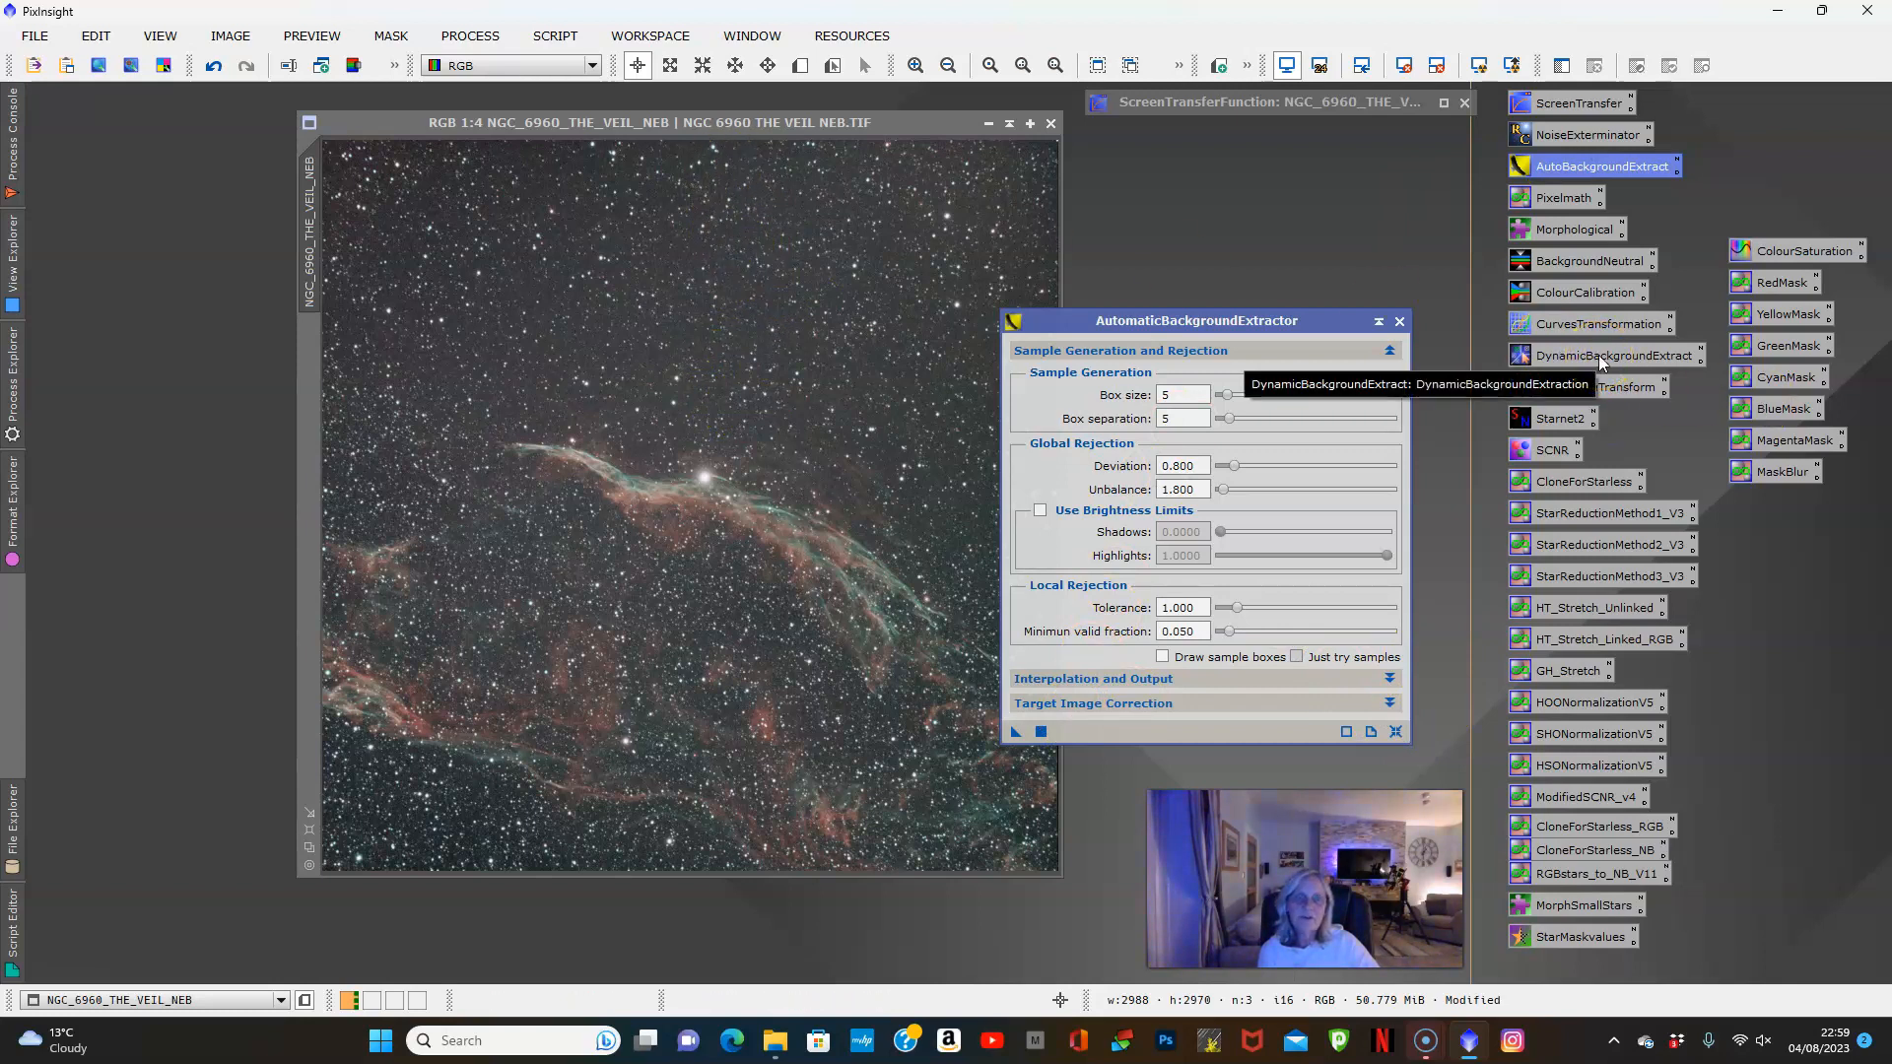
click(1172, 245)
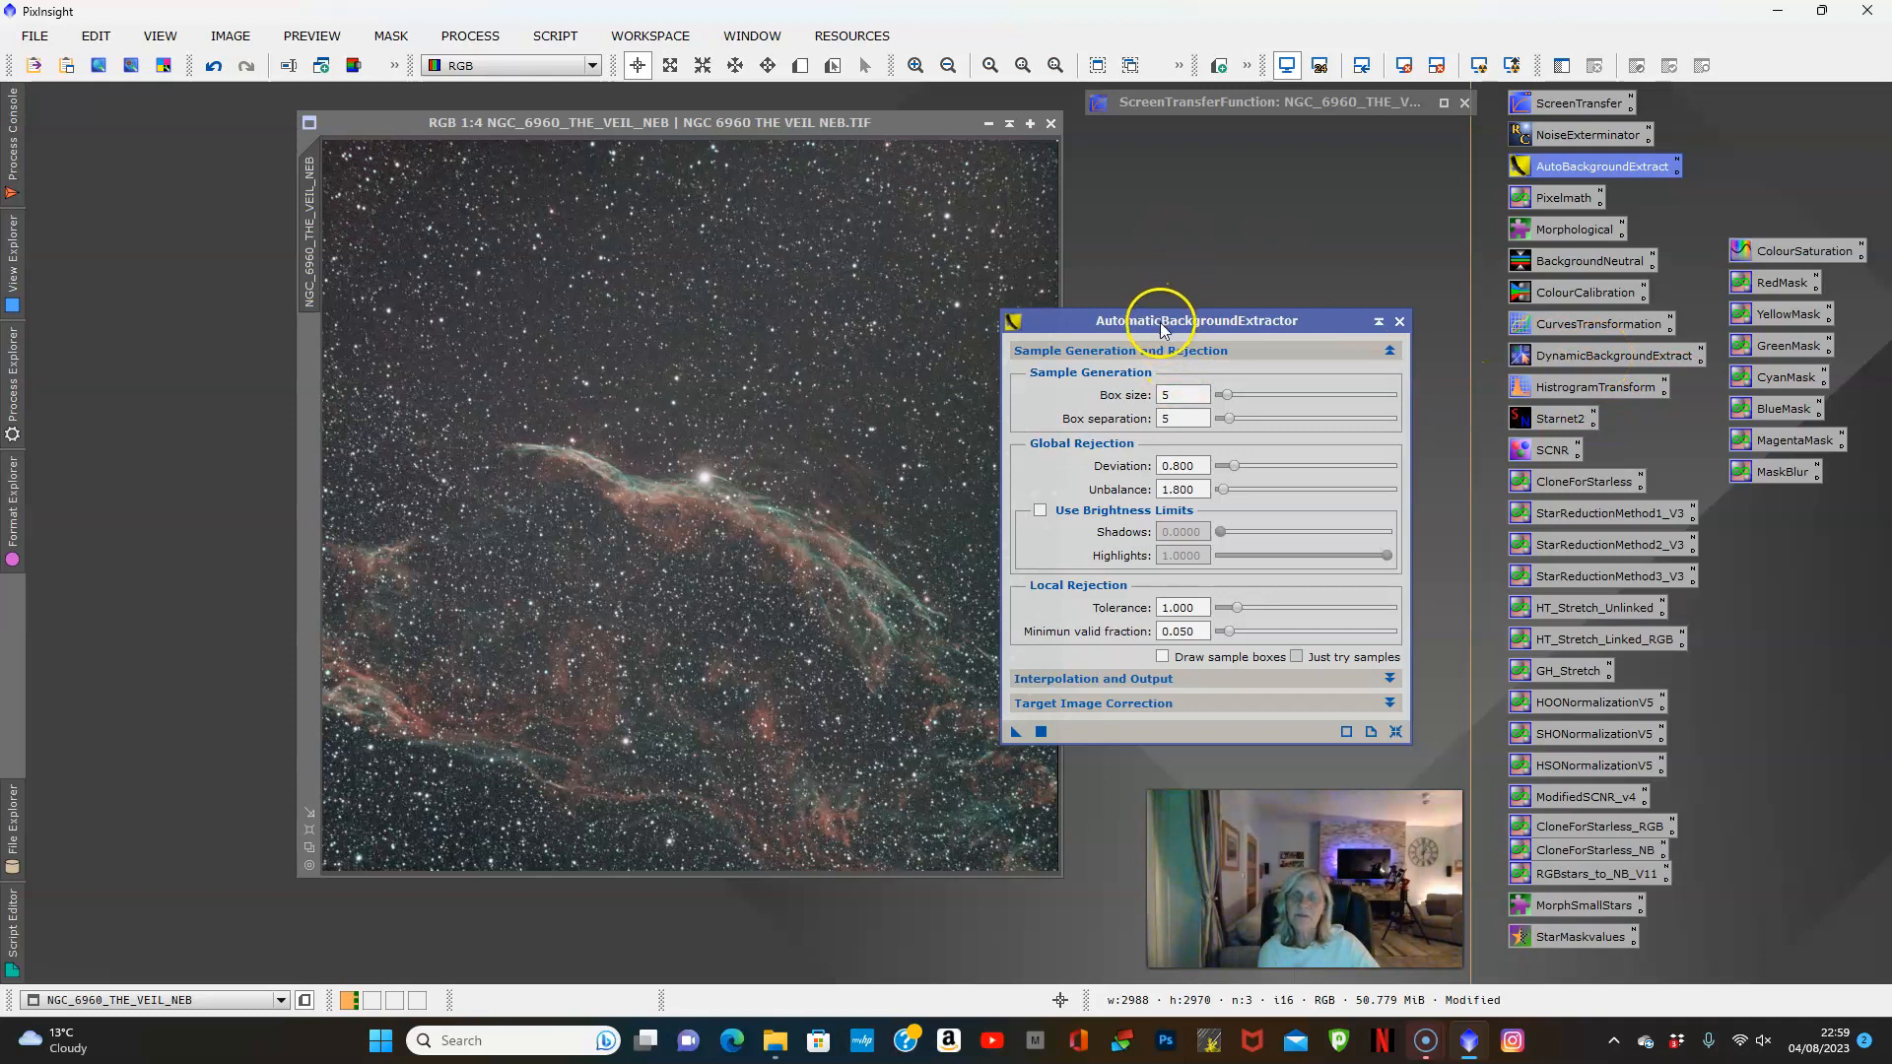
click(1390, 702)
click(1392, 729)
click(1392, 729)
click(1392, 729)
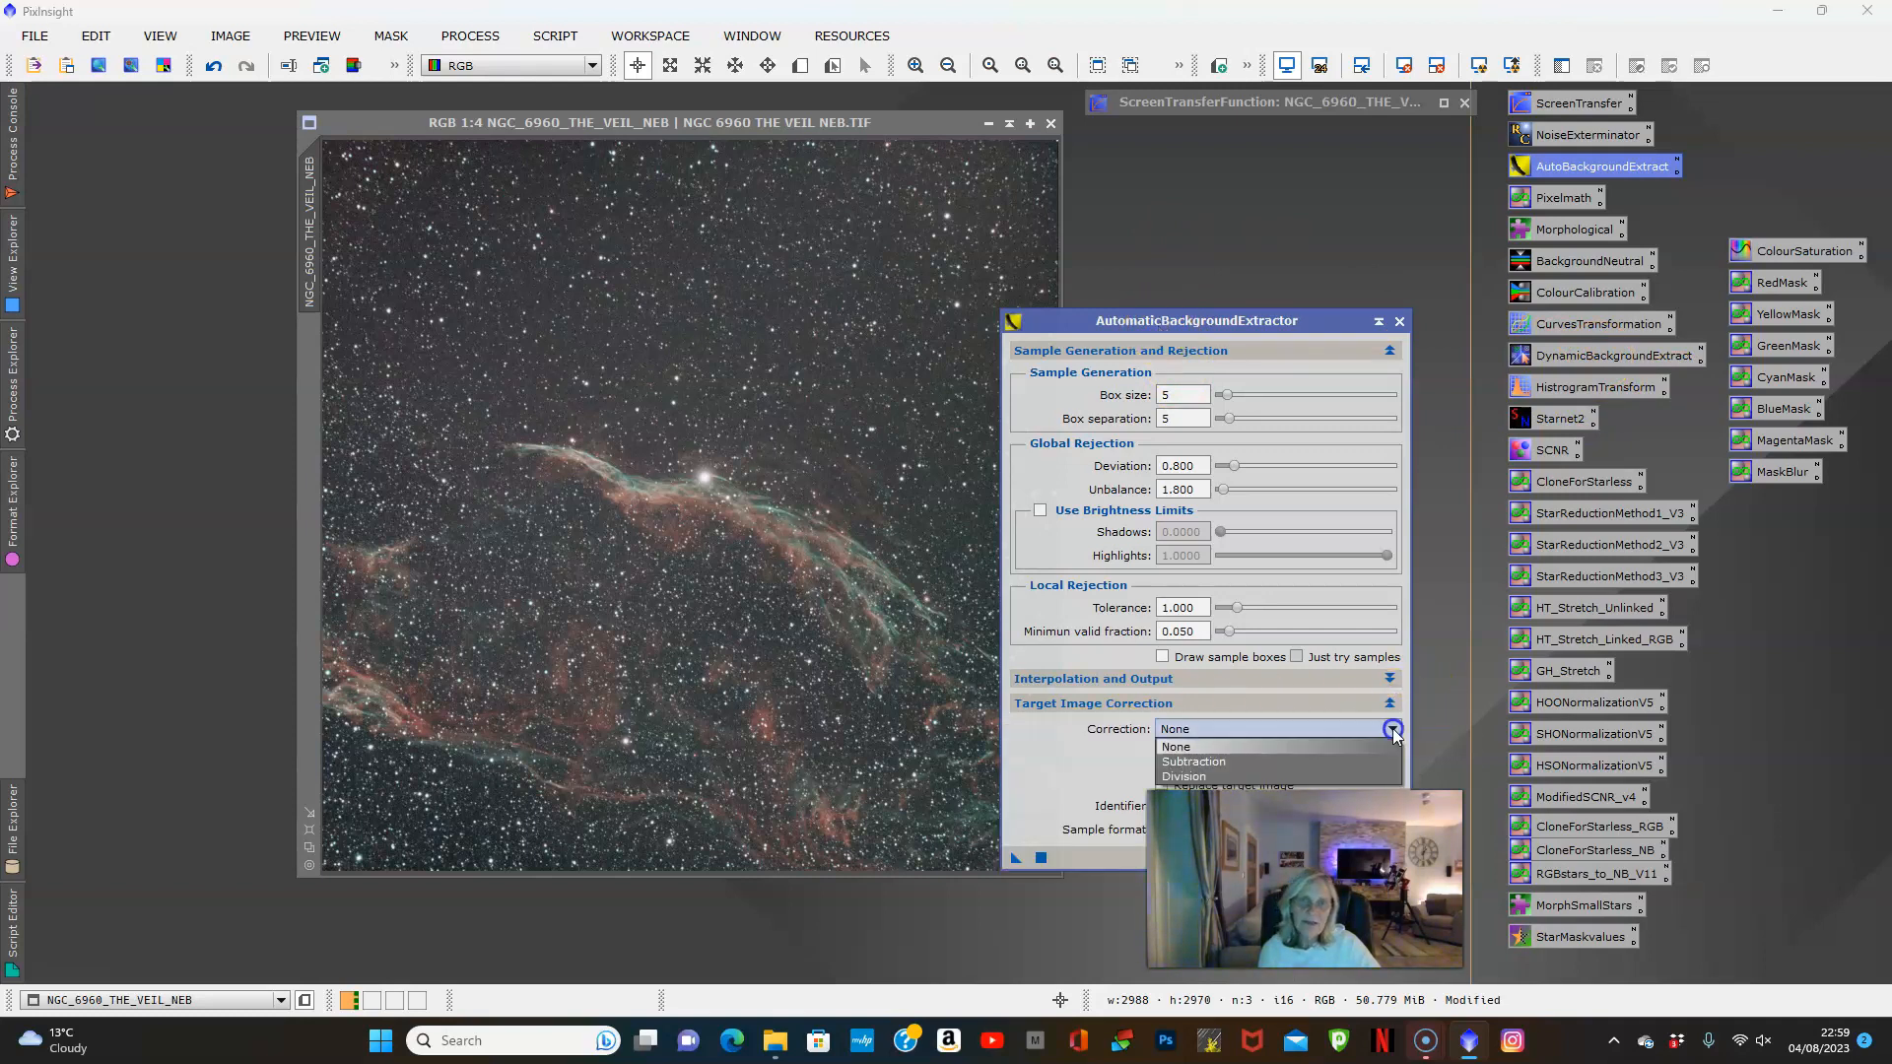
click(1261, 760)
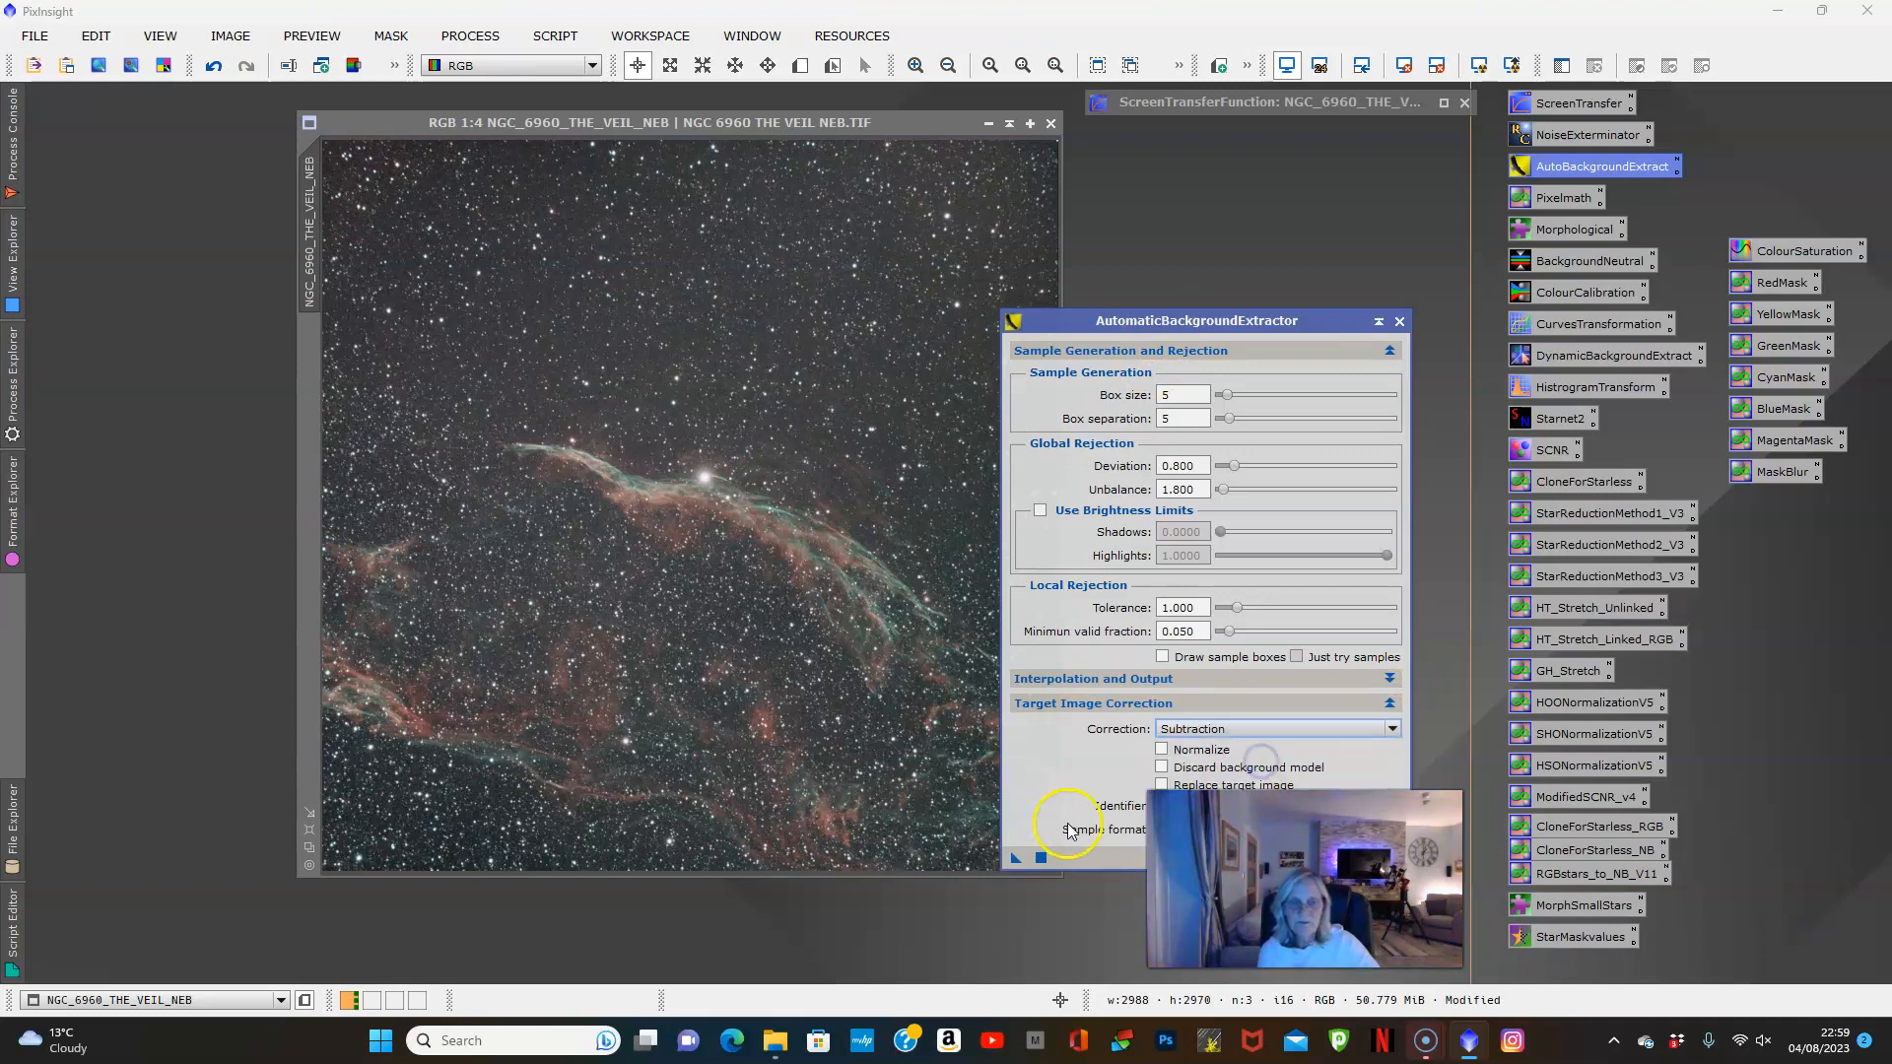
Apply the background extraction to the nebula image with Replace target image enabled, and close the generated background model and the process
drag(1015, 858, 660, 546)
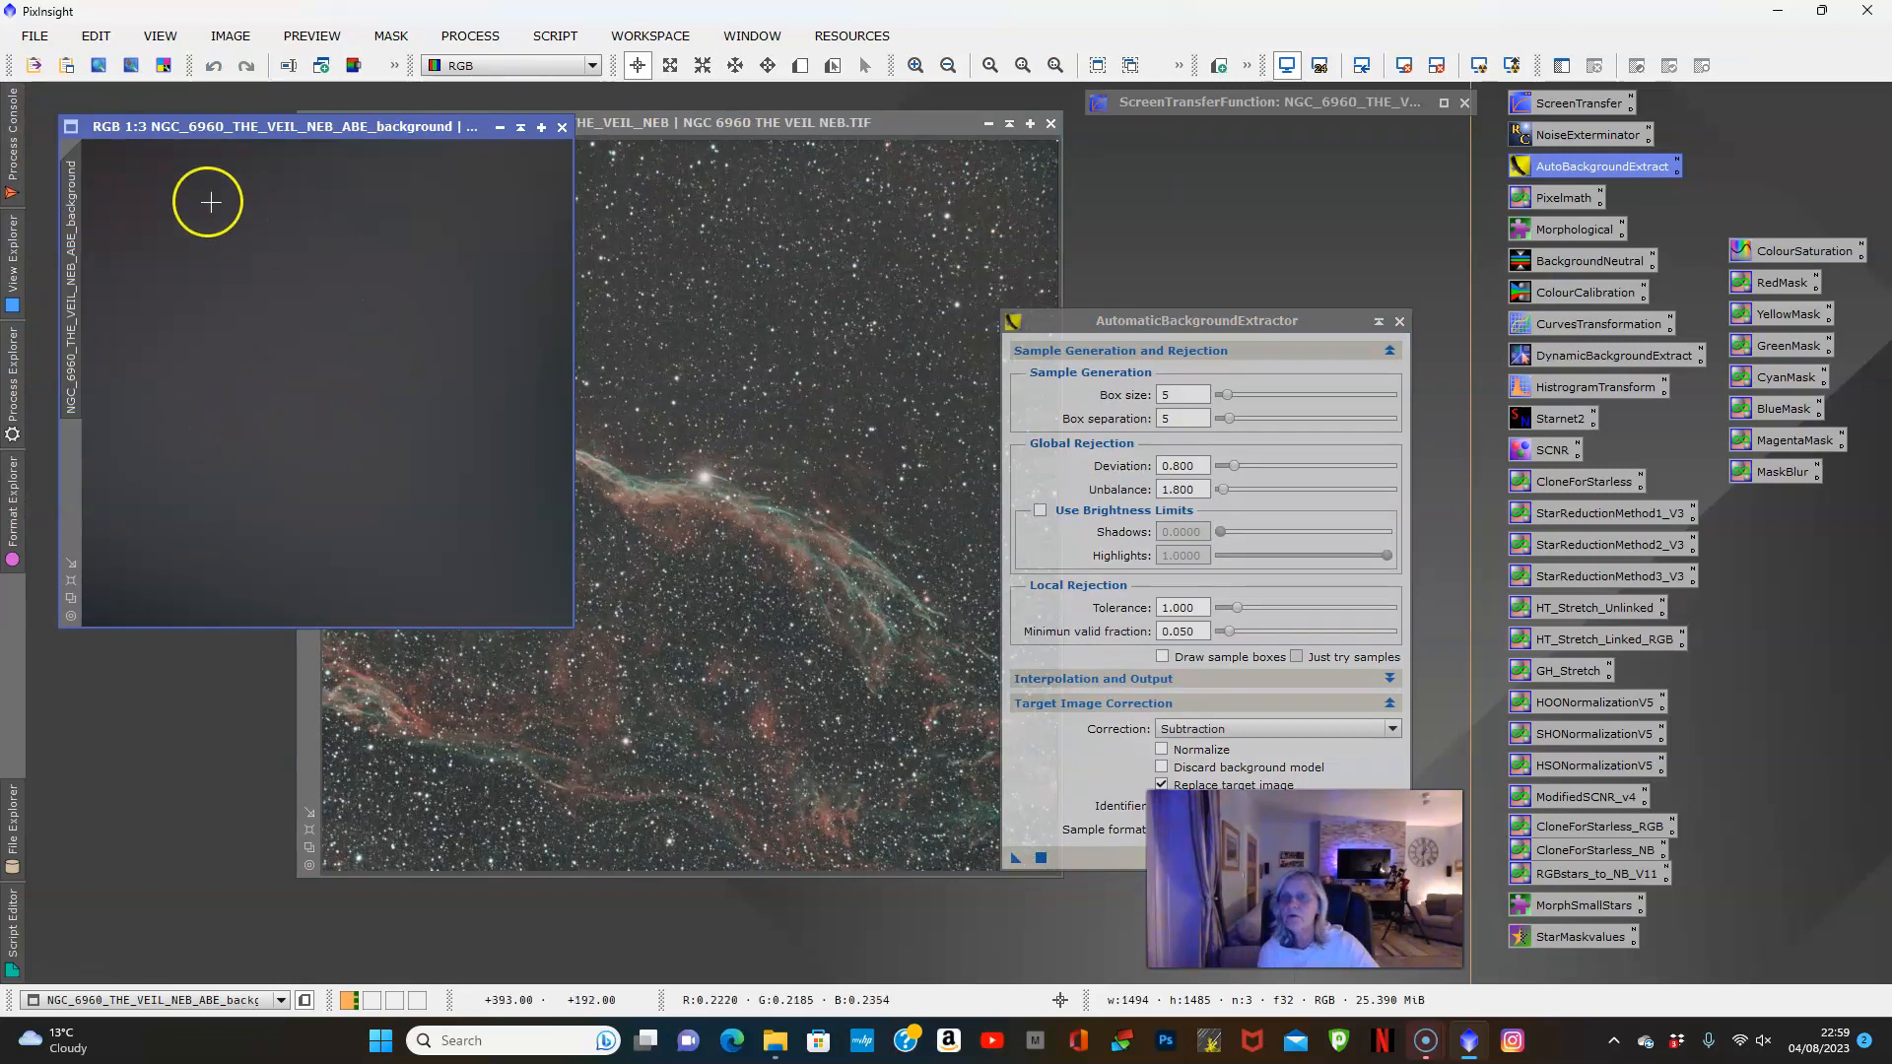
click(563, 127)
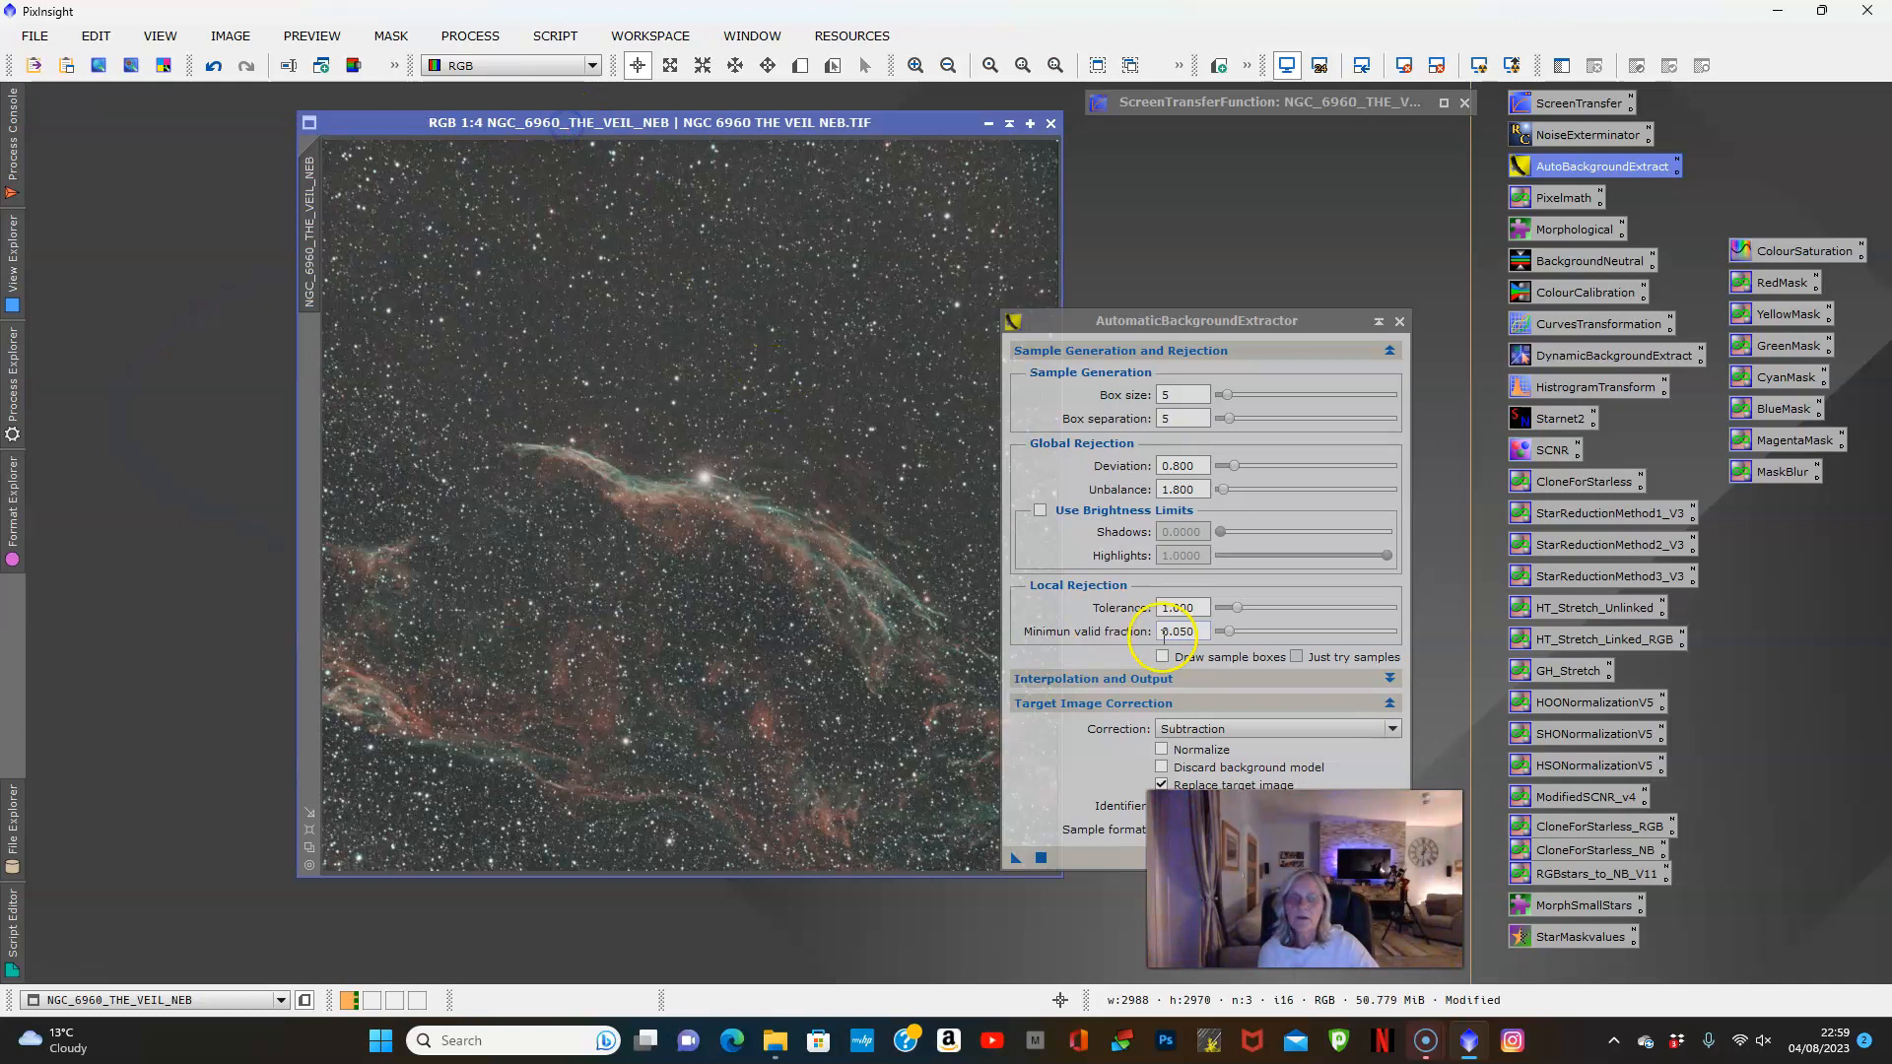
click(1399, 321)
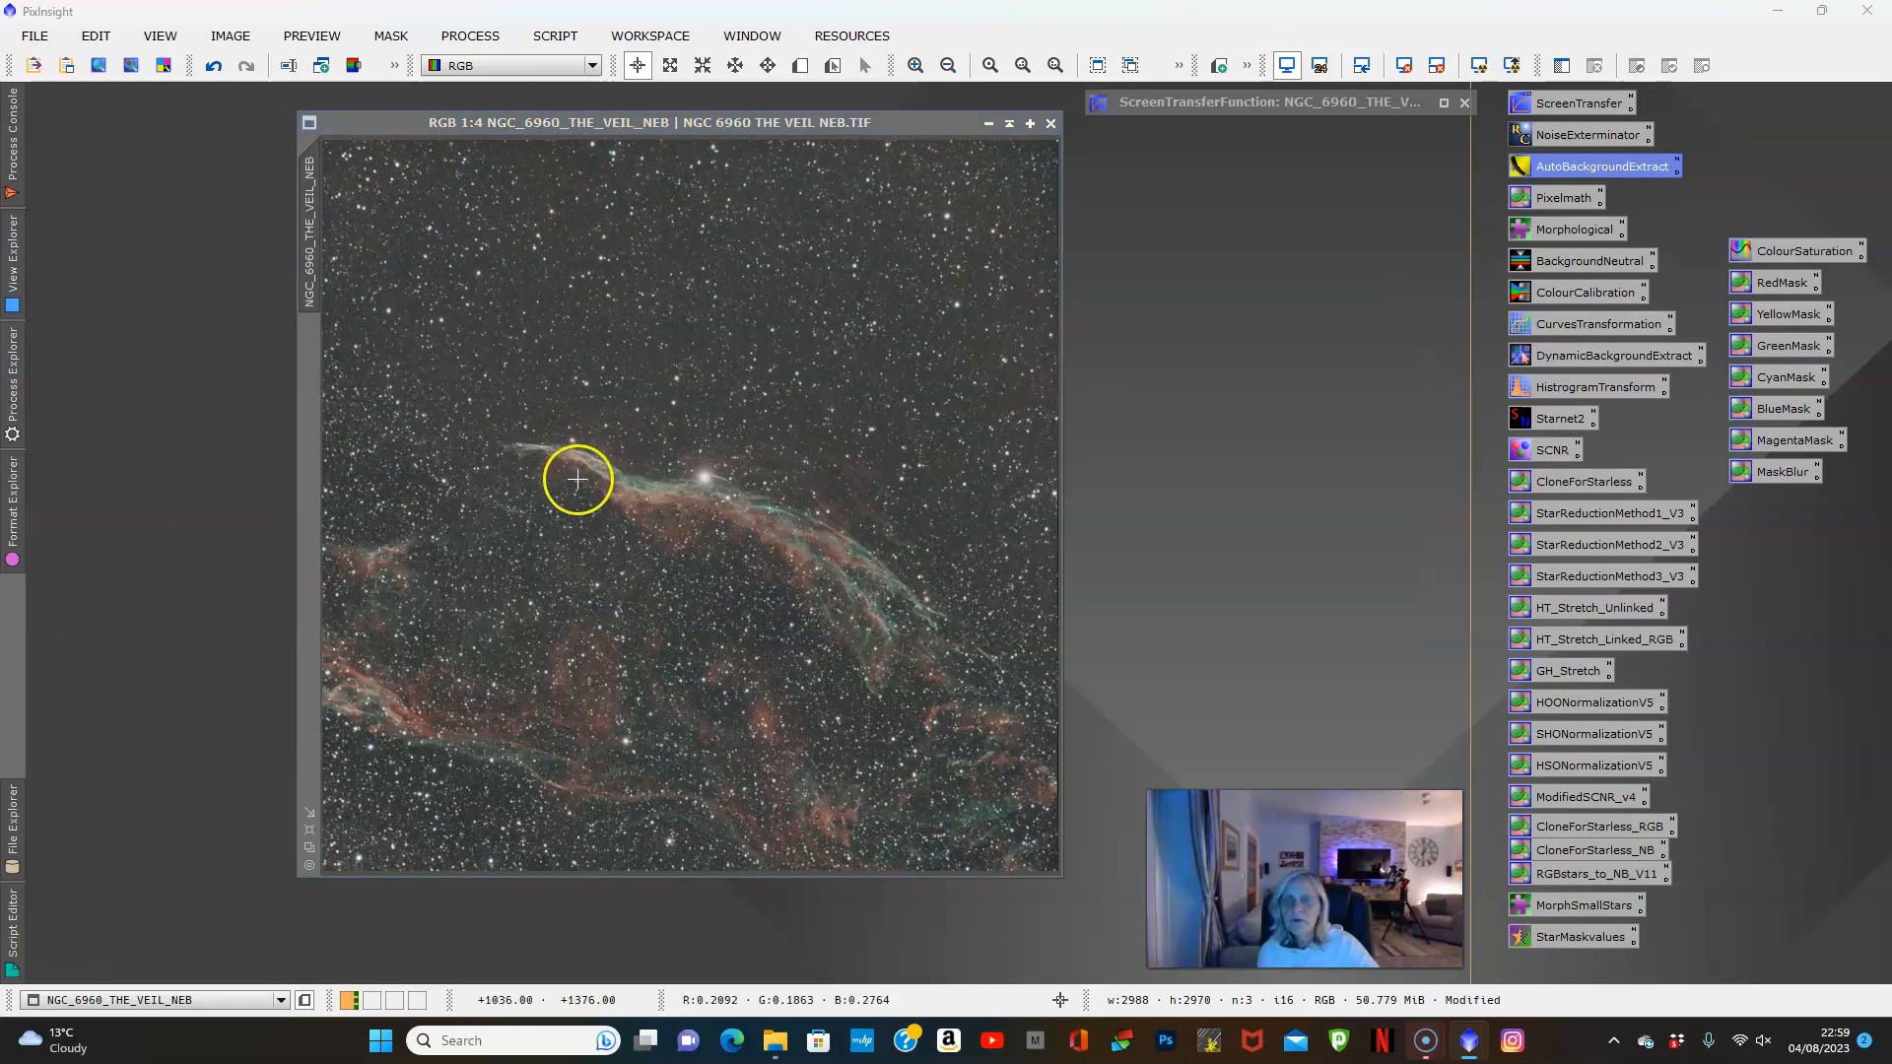
Reduce noise in the Veil Nebula image with NoiseXTerminator, using a Denoise strength of 0.40
scroll(595, 477, up, 2)
scroll(595, 477, up, 1)
scroll(595, 477, down, 3)
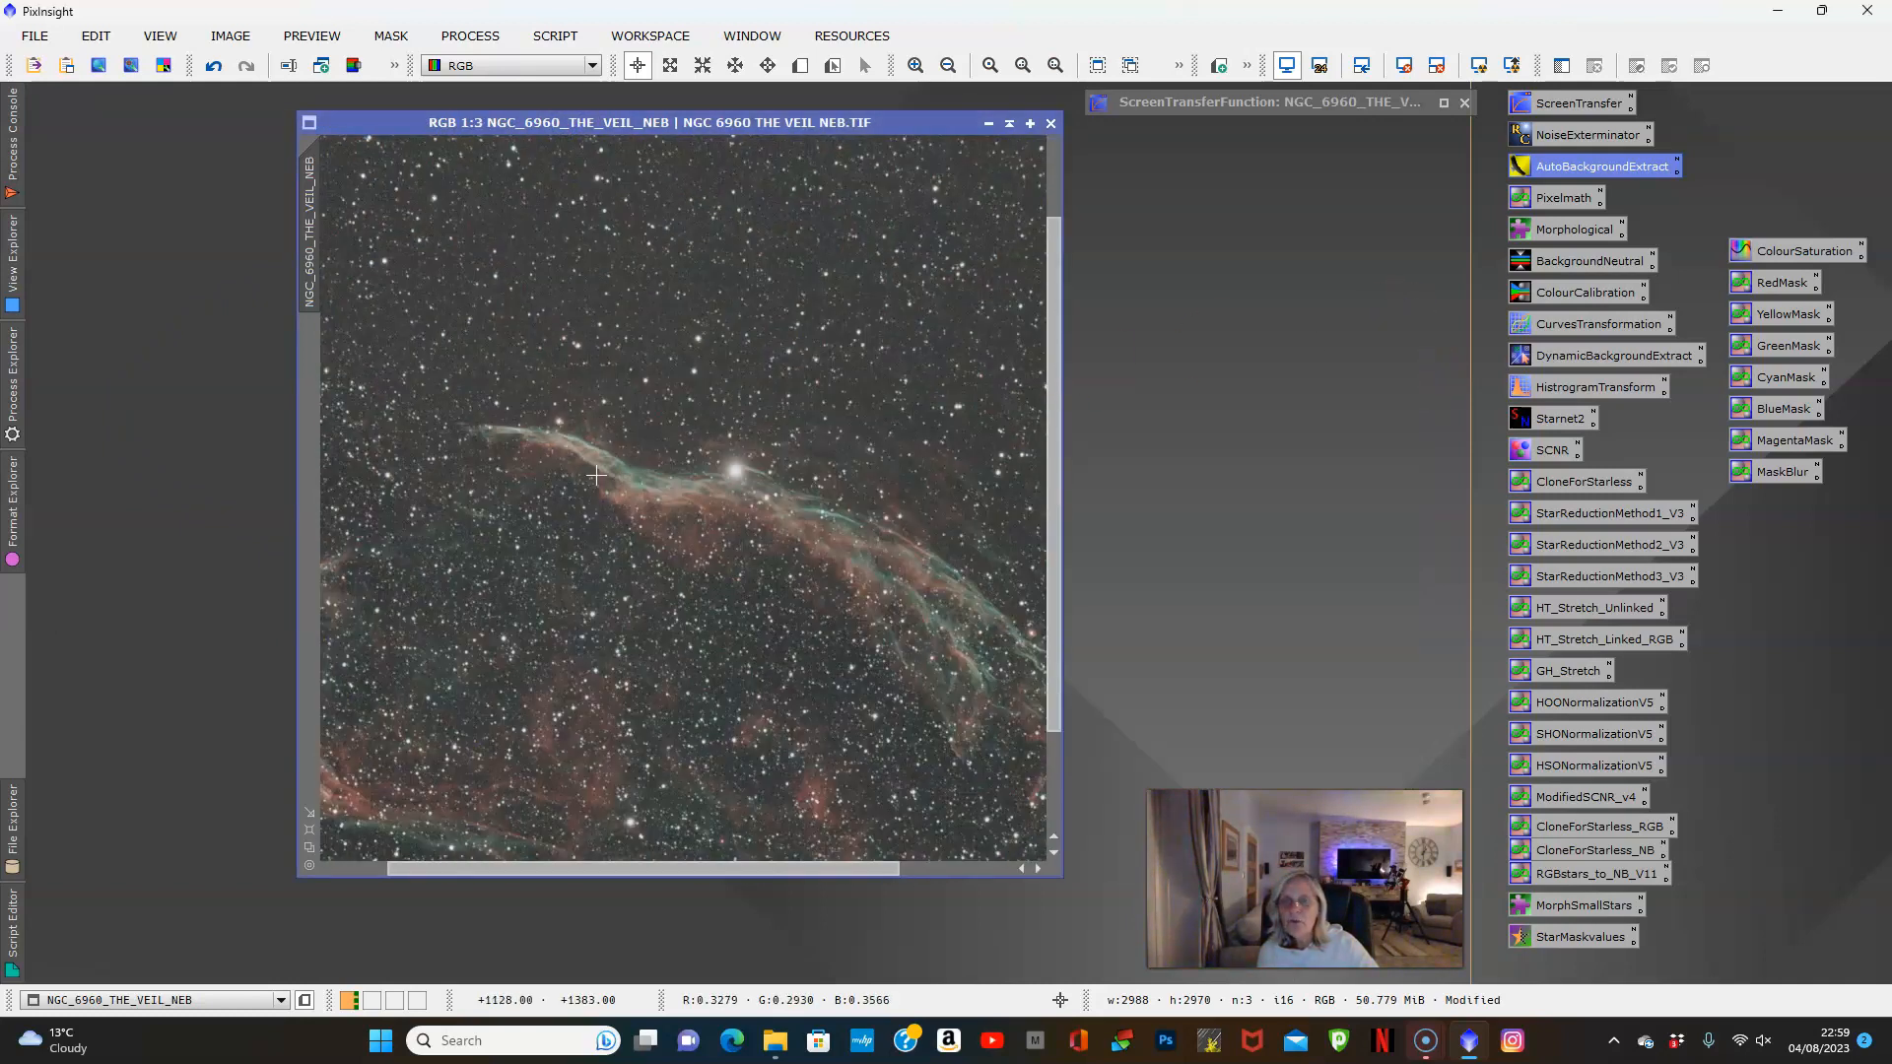
scroll(600, 476, down, 1)
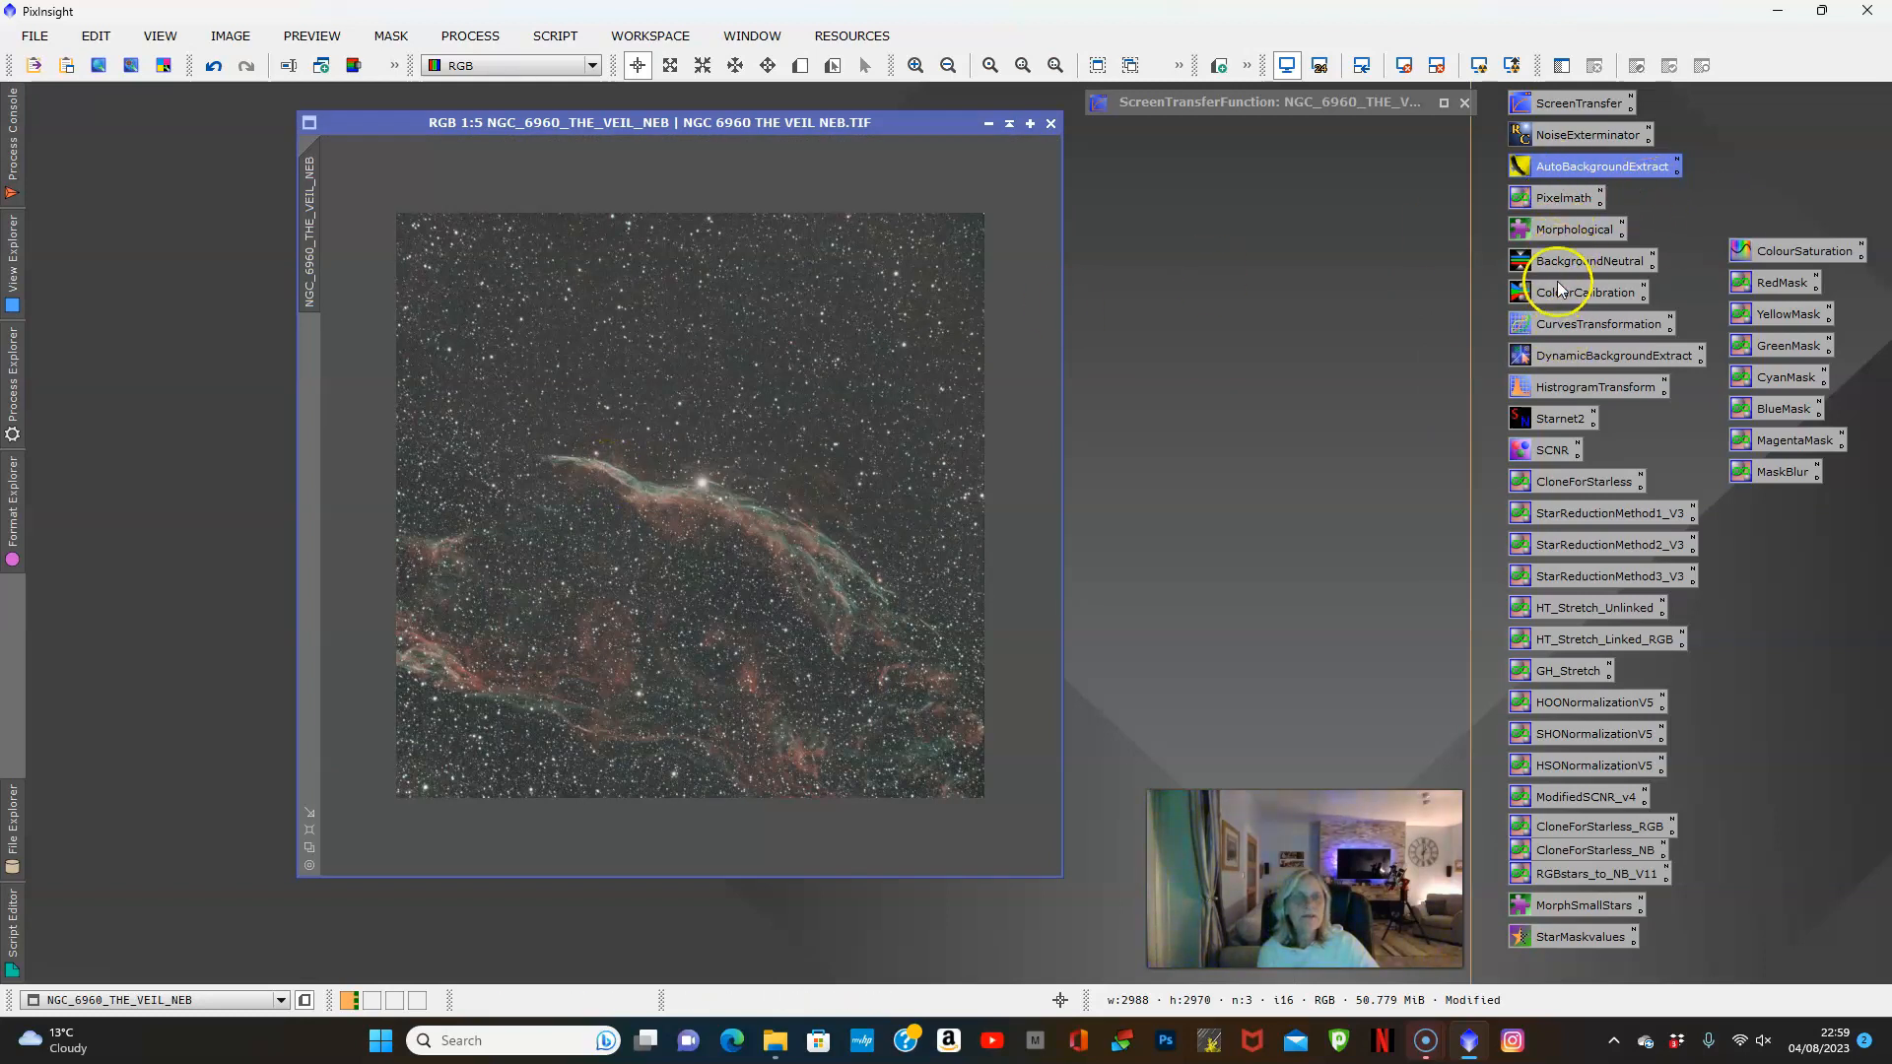
double_click(1575, 134)
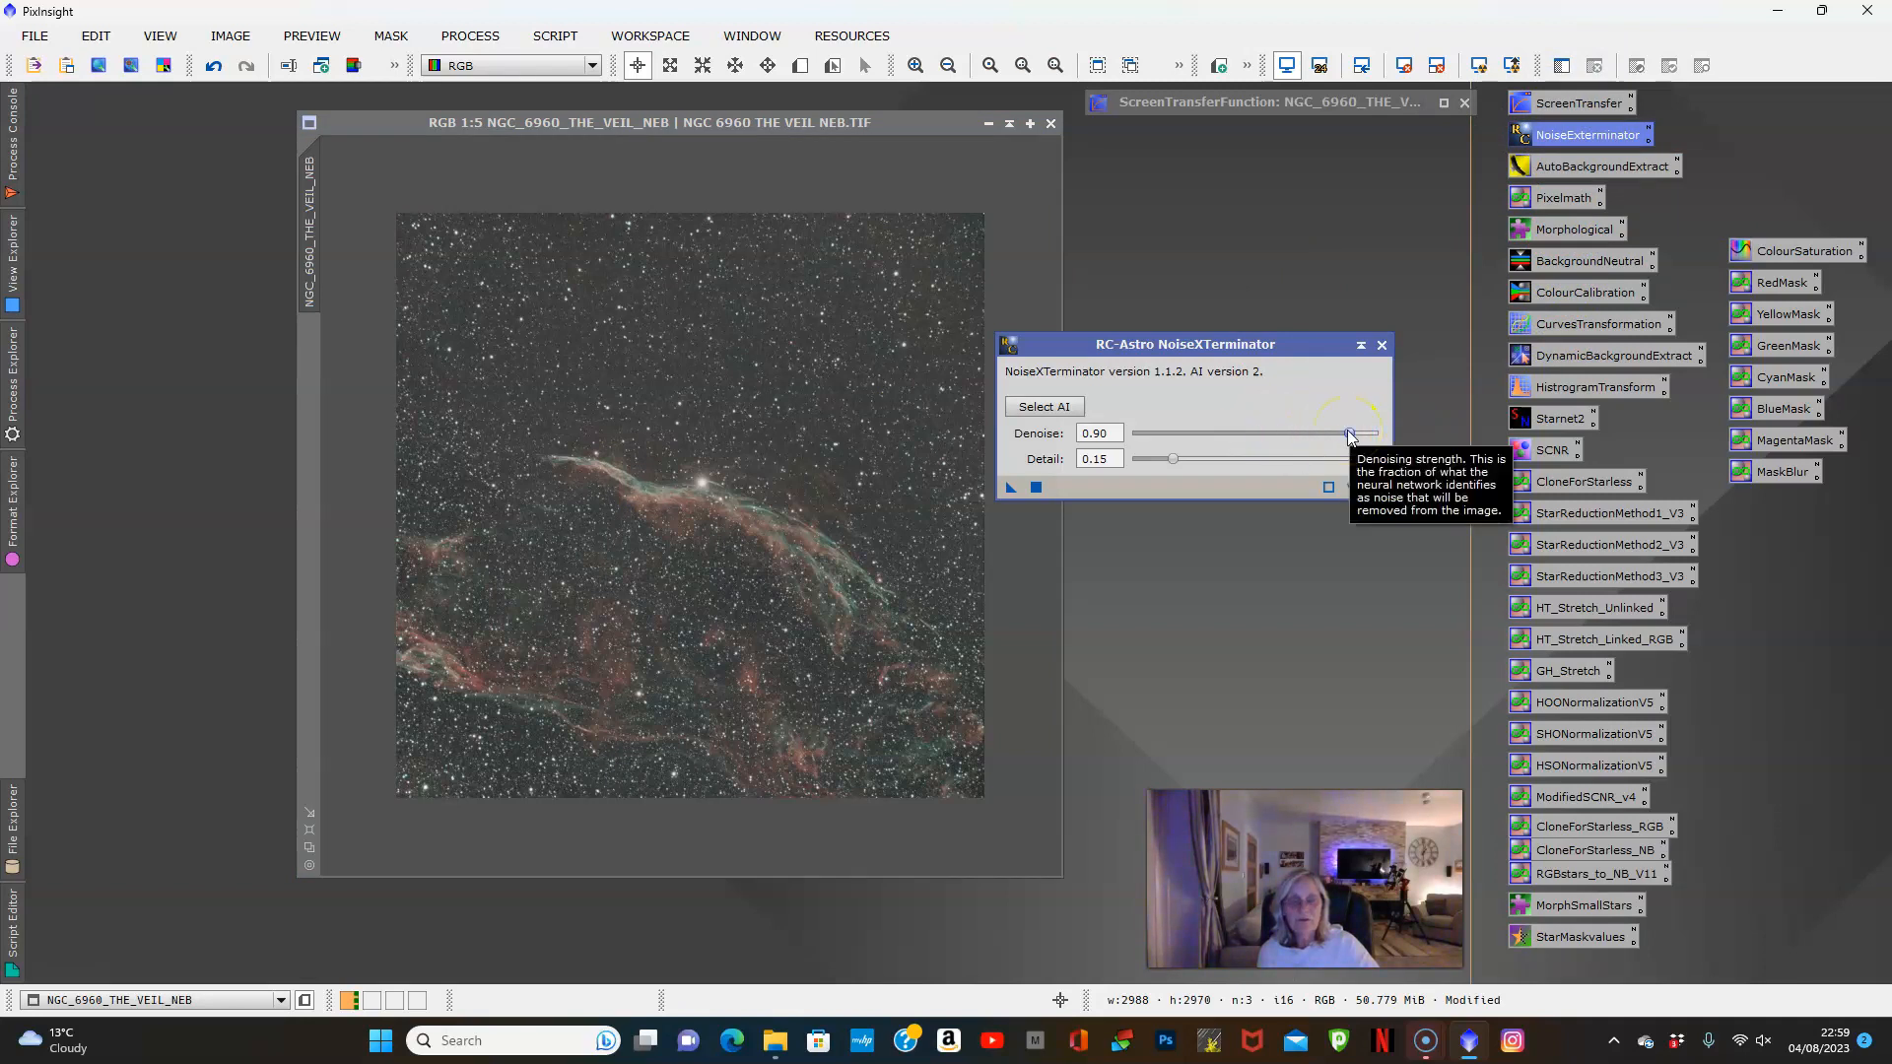
drag(1349, 436, 1231, 437)
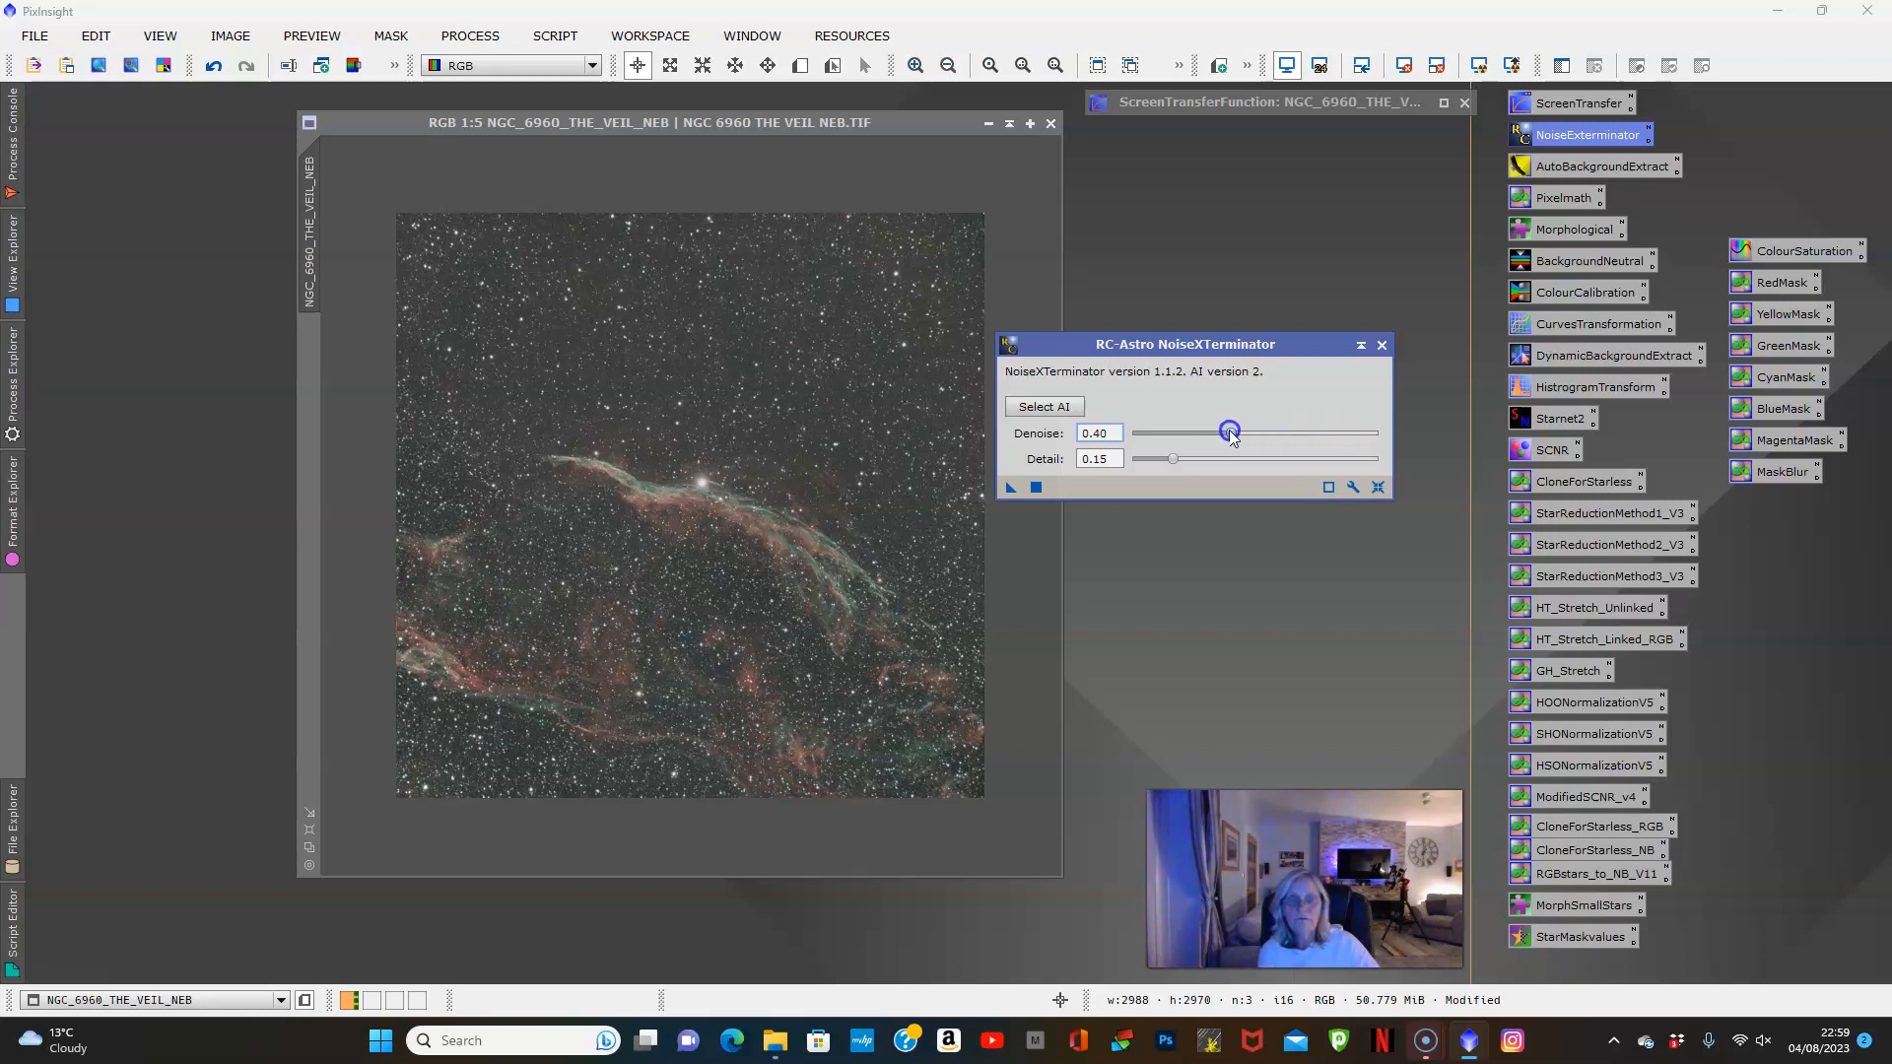
drag(1017, 484, 785, 553)
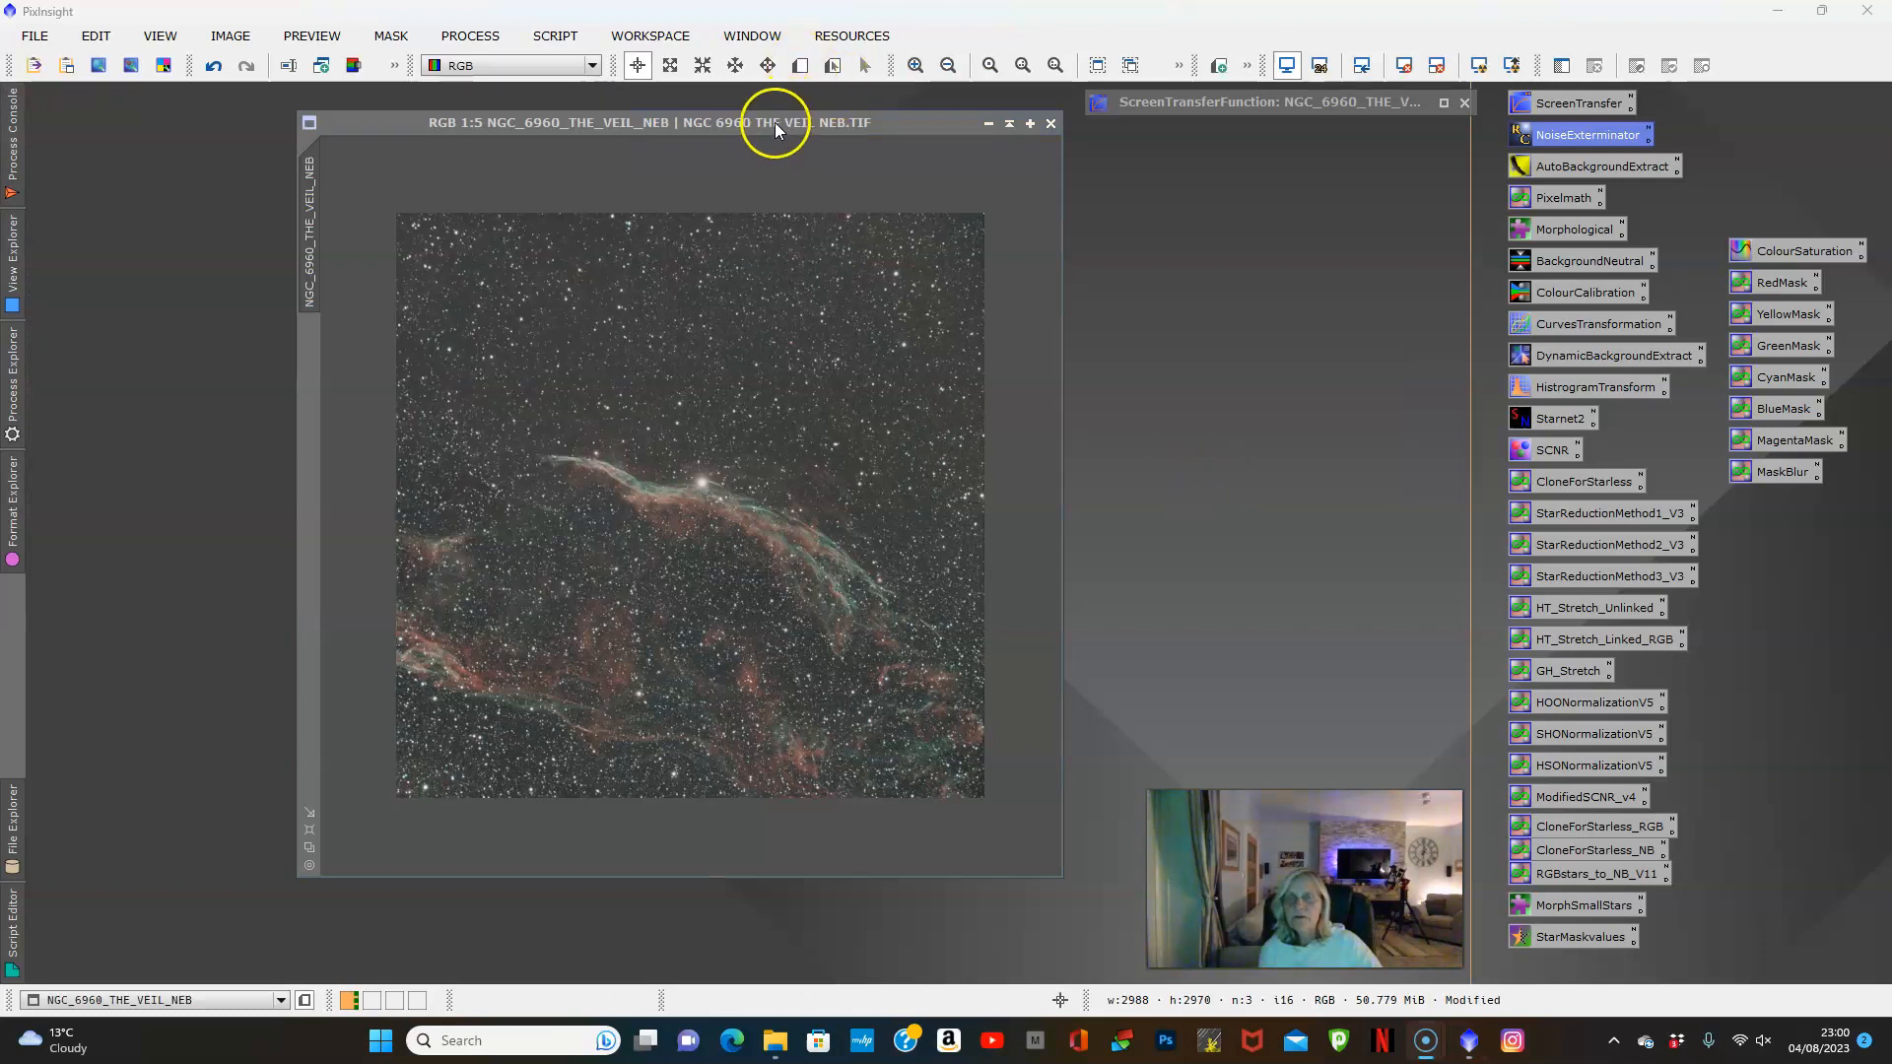
Compare the stars and nebula at 1:1 before and after noise reduction by undoing and redoing it, keeping the denoised version
scroll(711, 414, up, 1)
scroll(711, 414, up, 3)
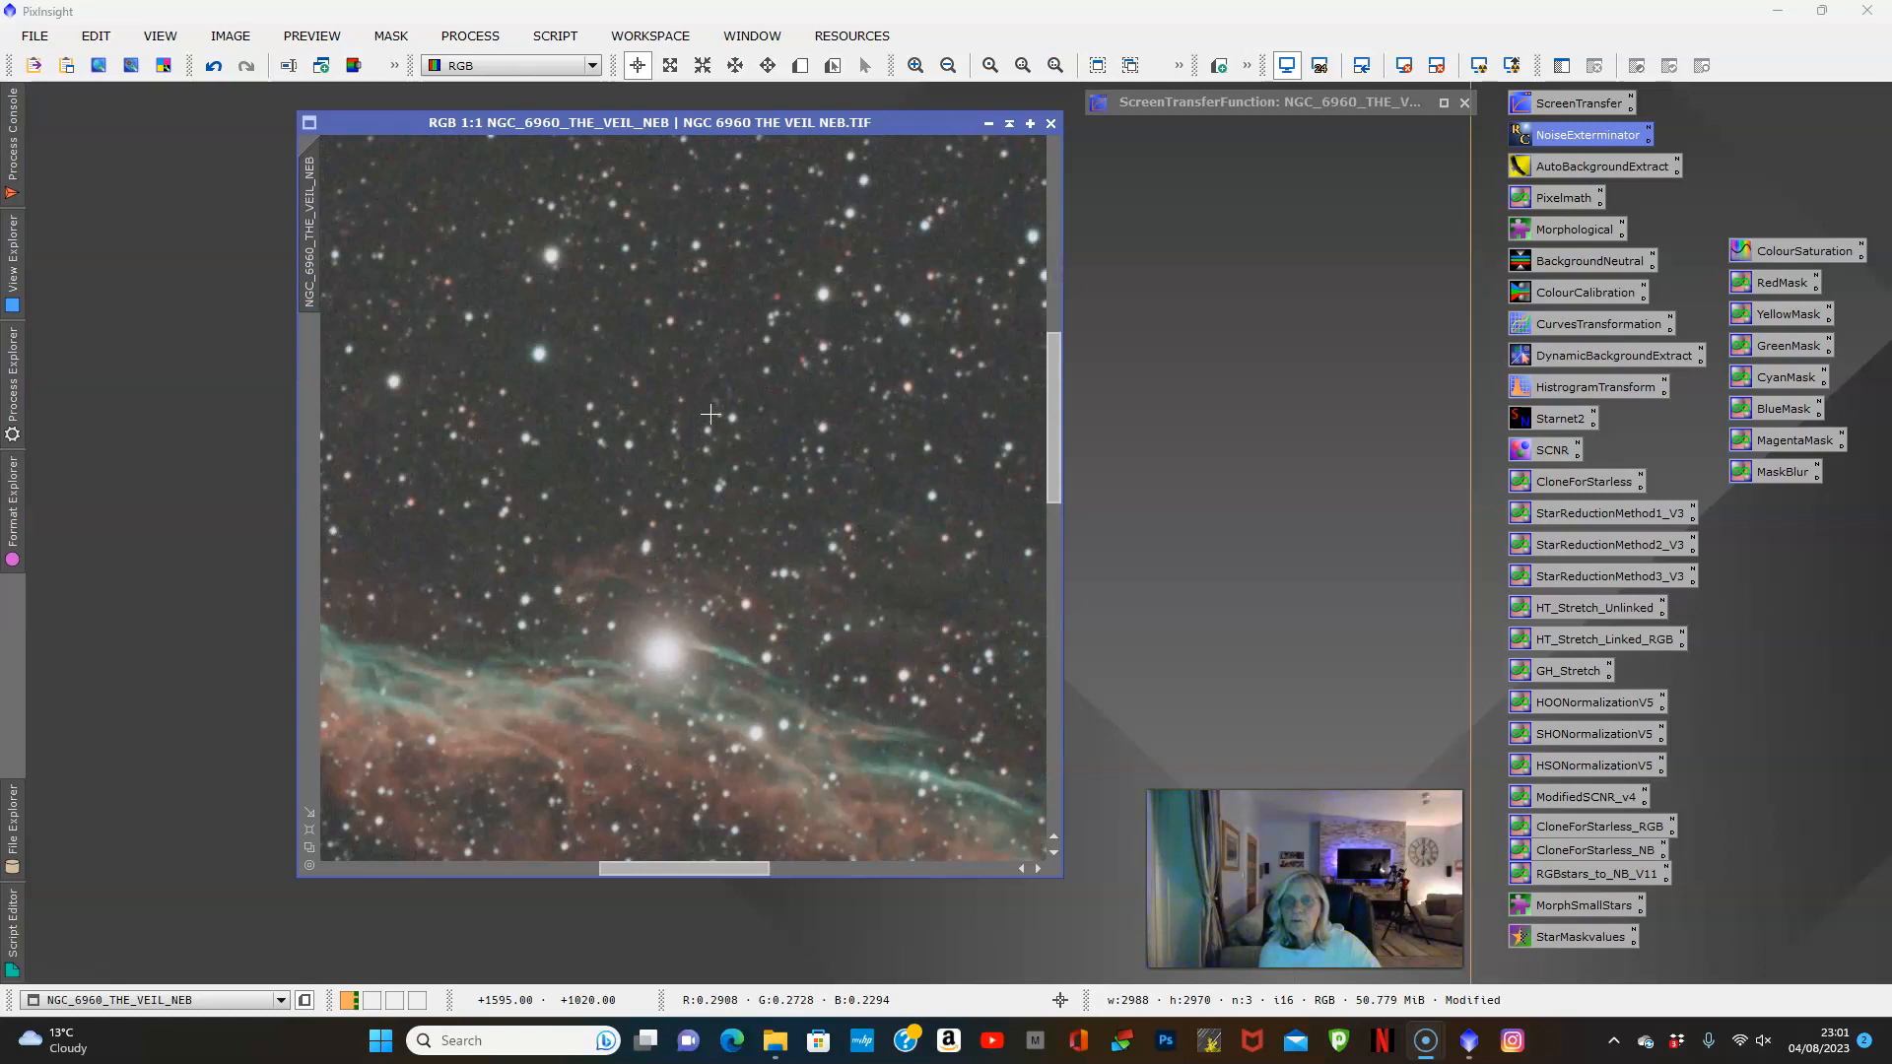
click(215, 69)
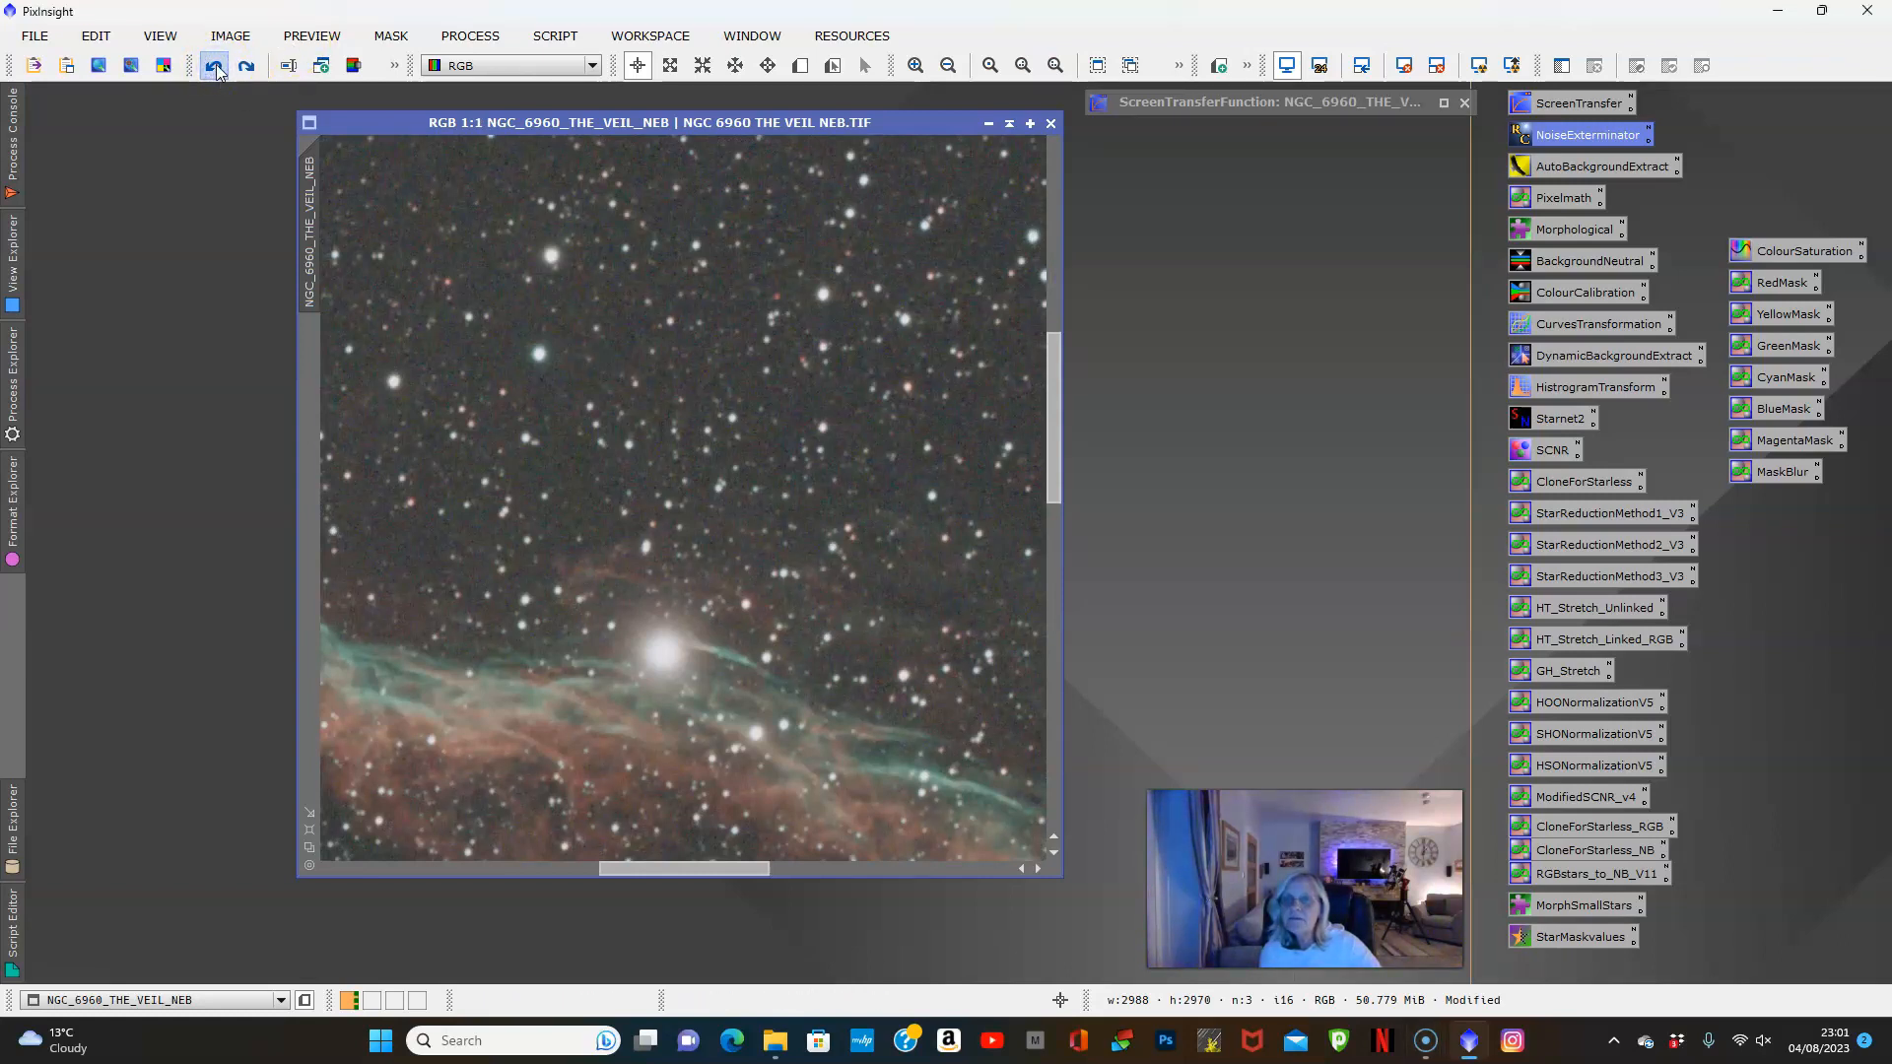
click(246, 66)
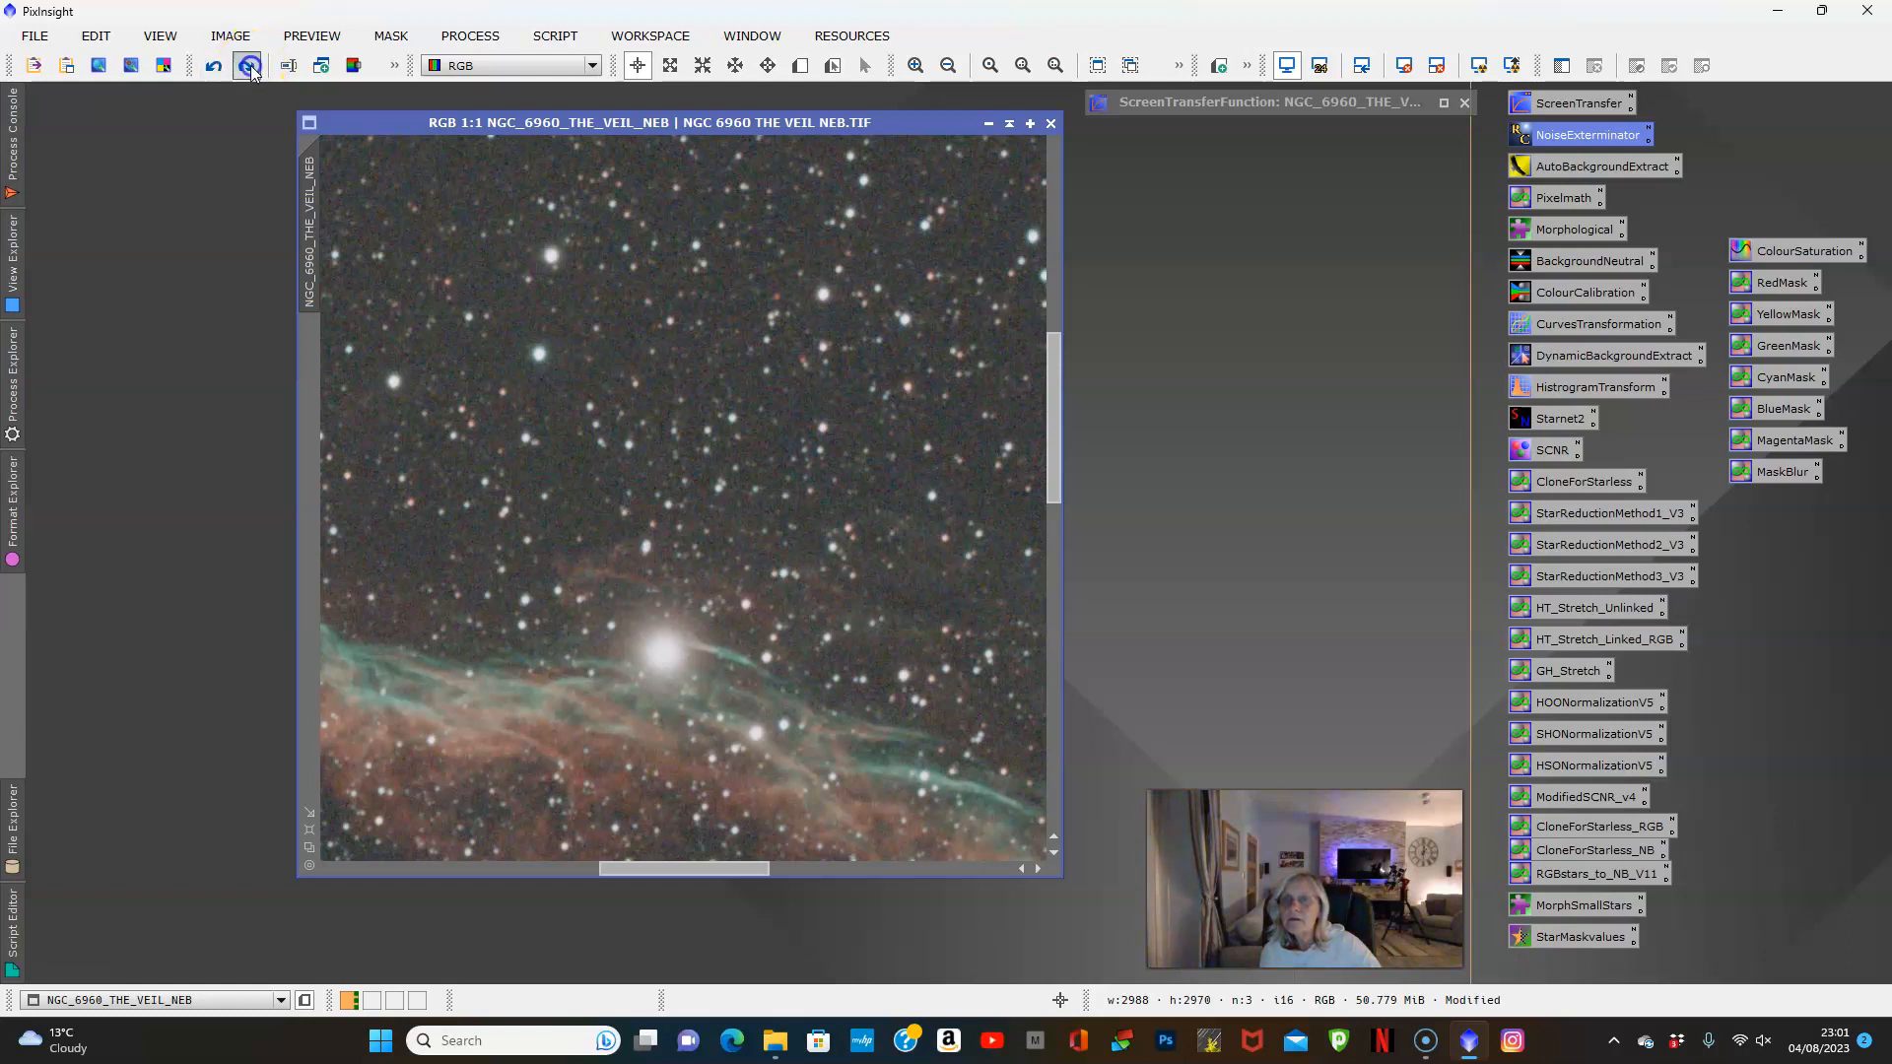
click(363, 126)
scroll(804, 447, down, 5)
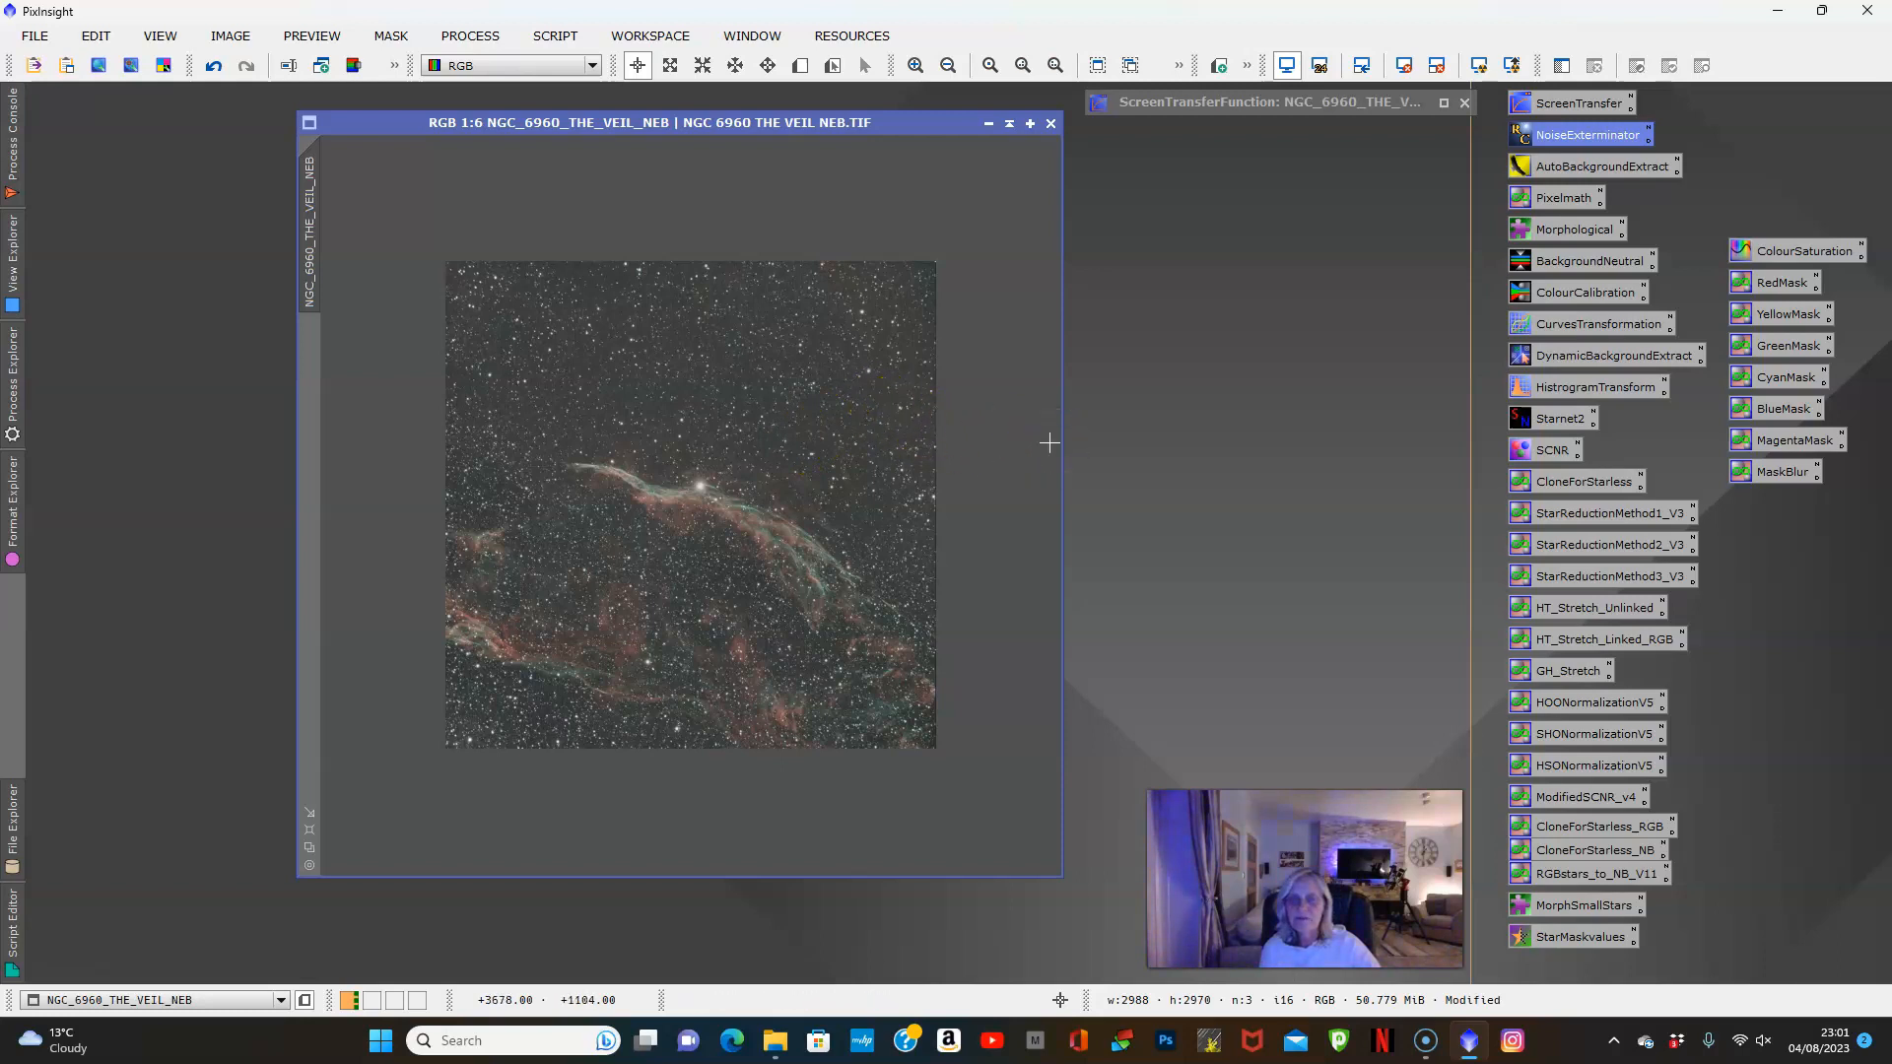
Sharpen the nebula image with the AdvSharpening utility script, using a Layer 2 Bias of 0.20
scroll(769, 503, up, 2)
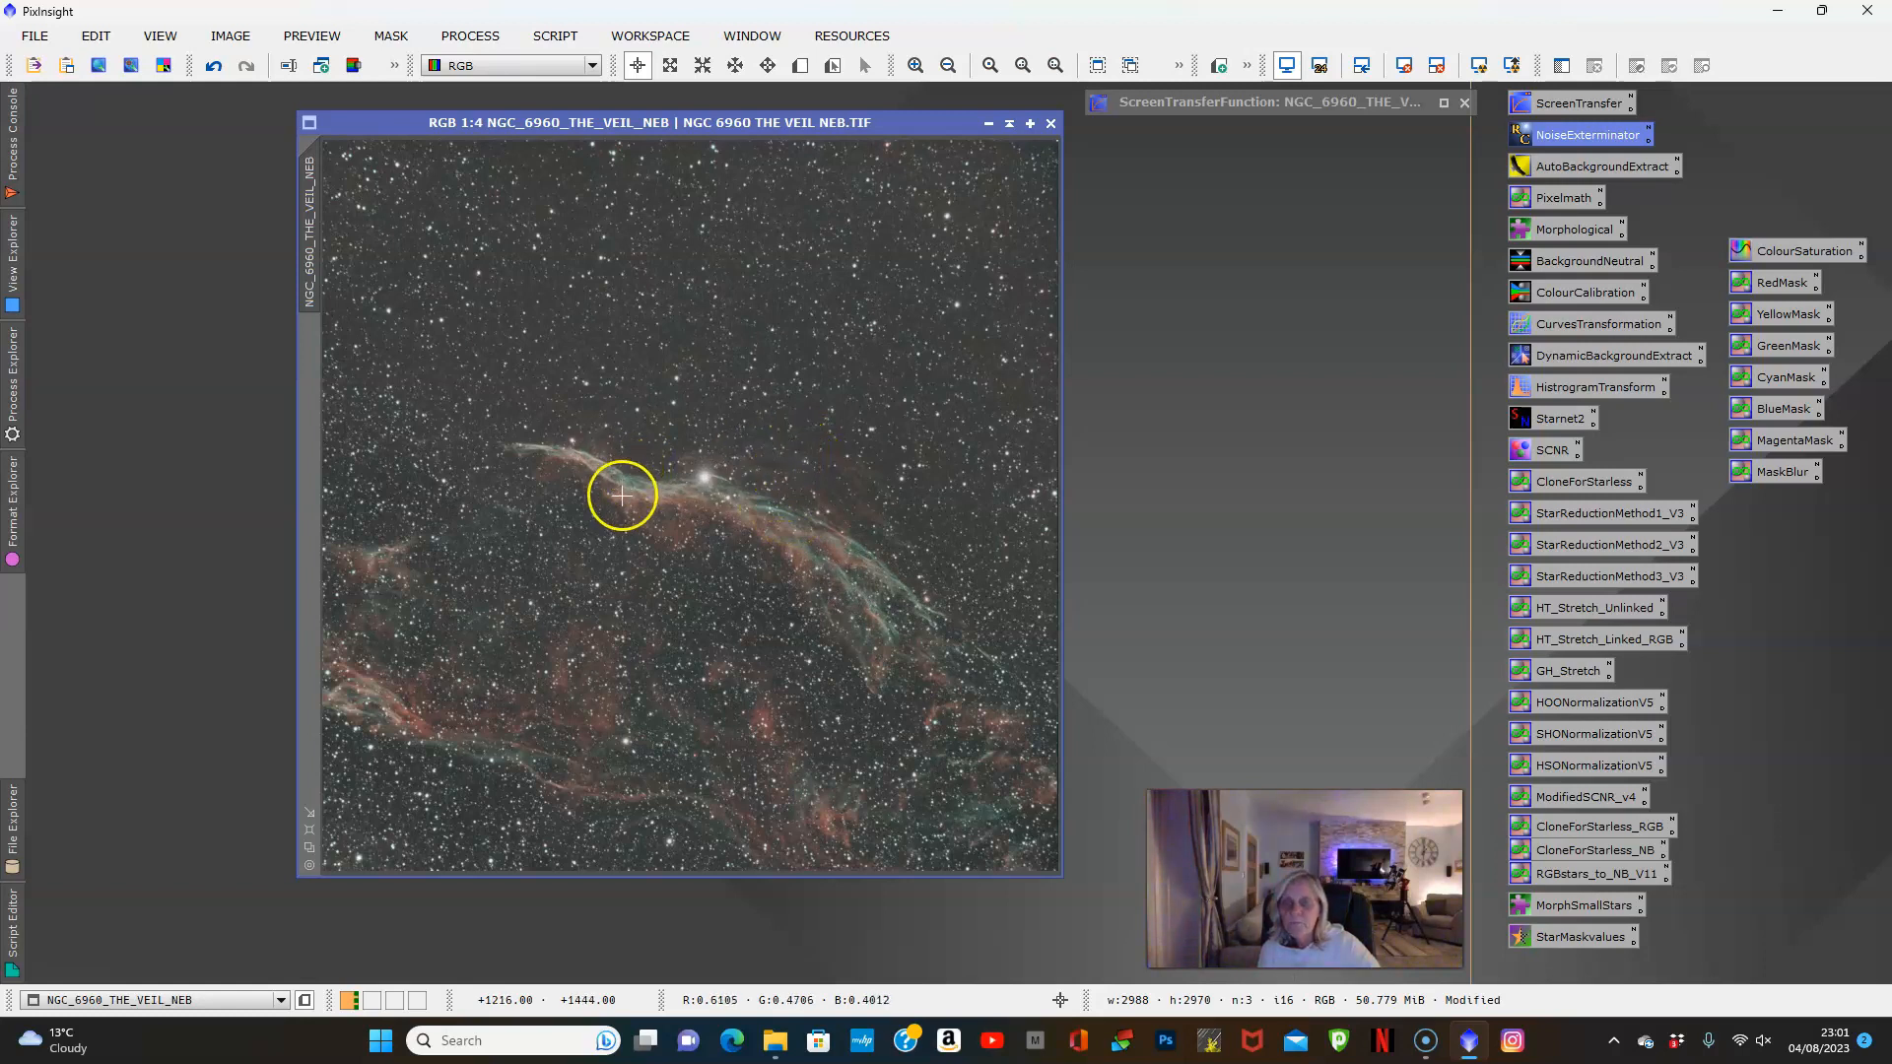
scroll(690, 497, up, 1)
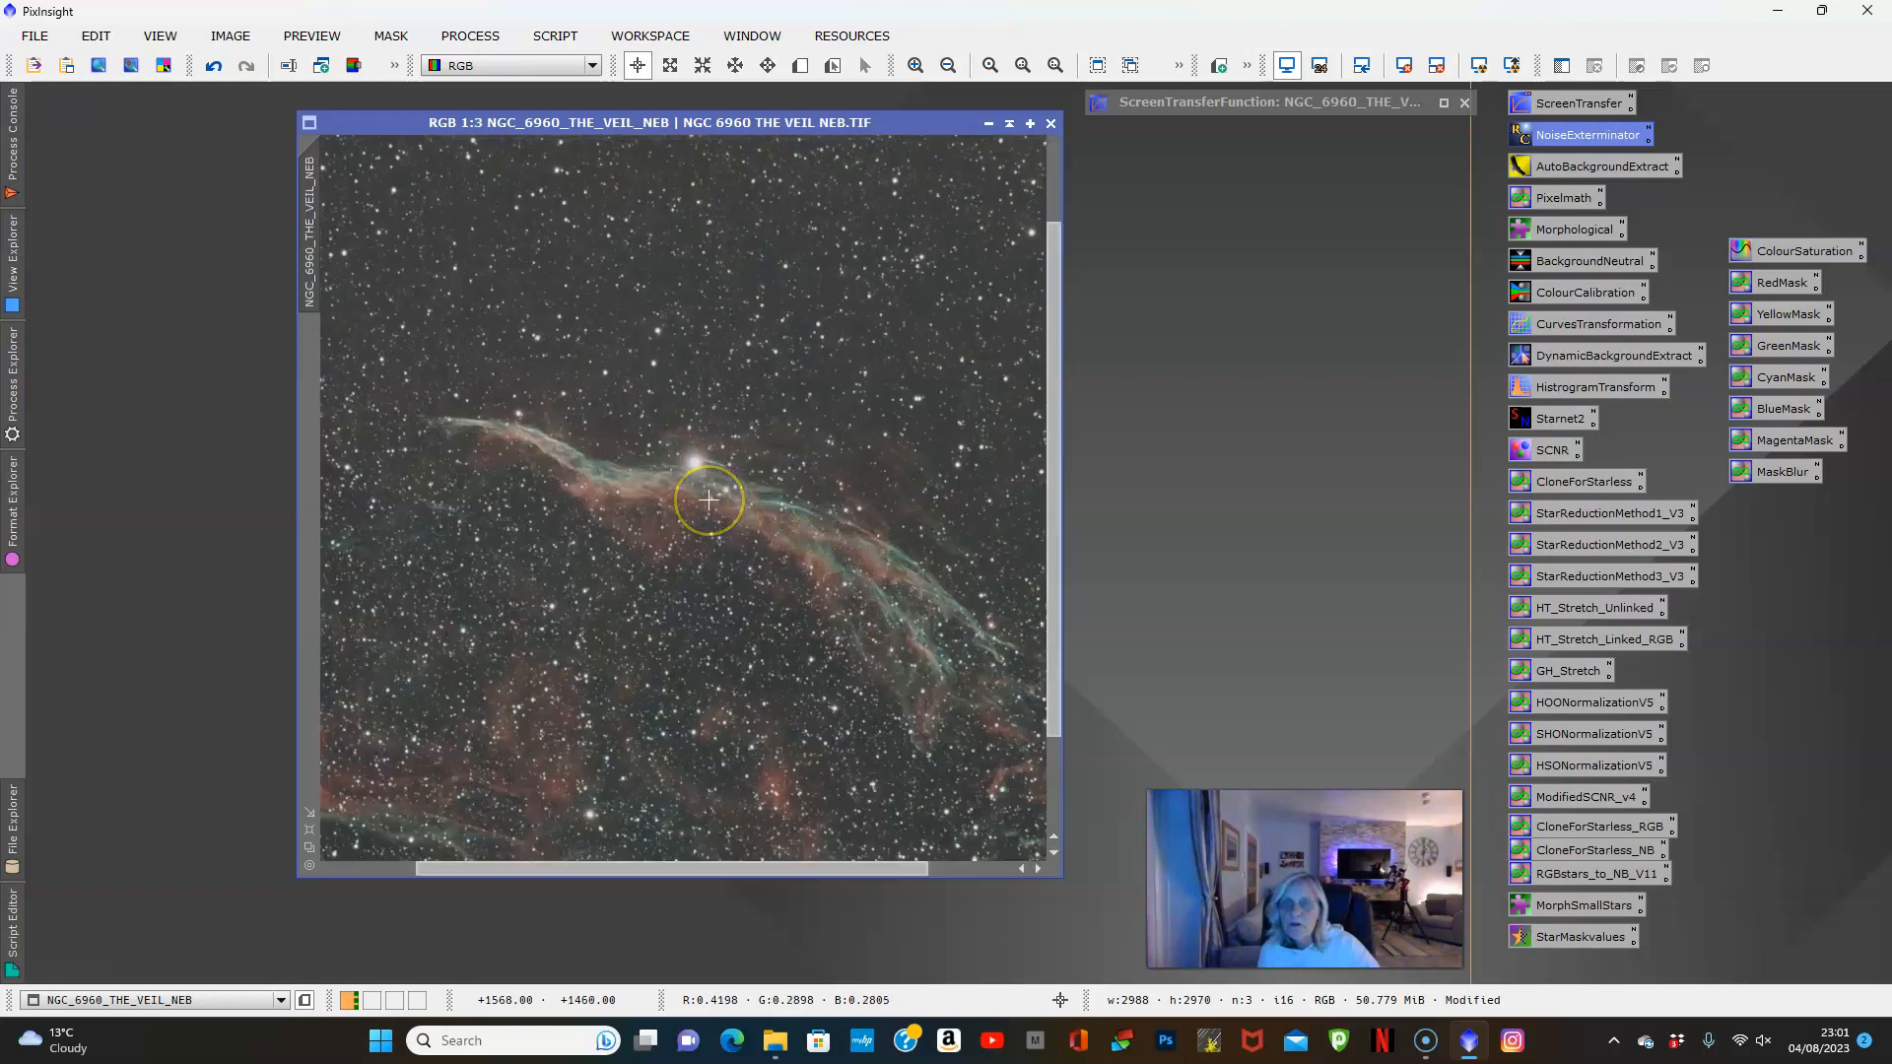
scroll(708, 500, up, 1)
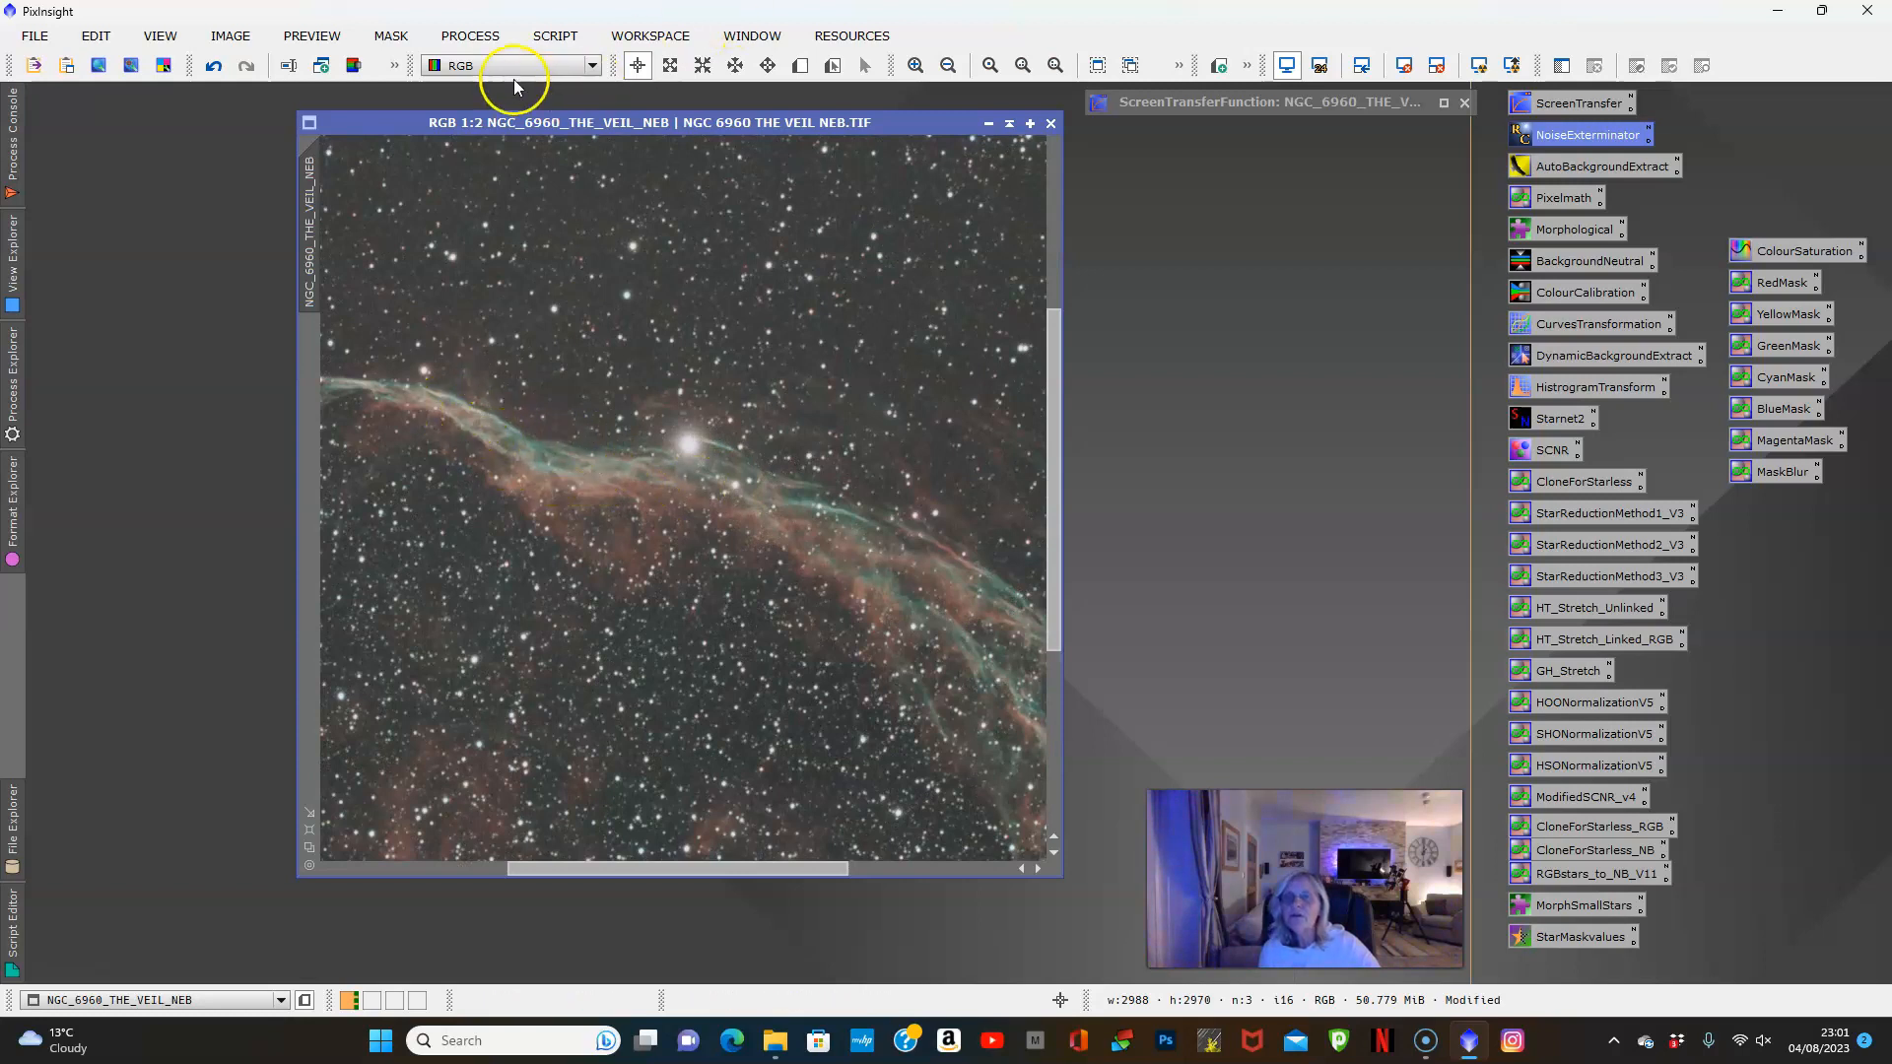
click(550, 38)
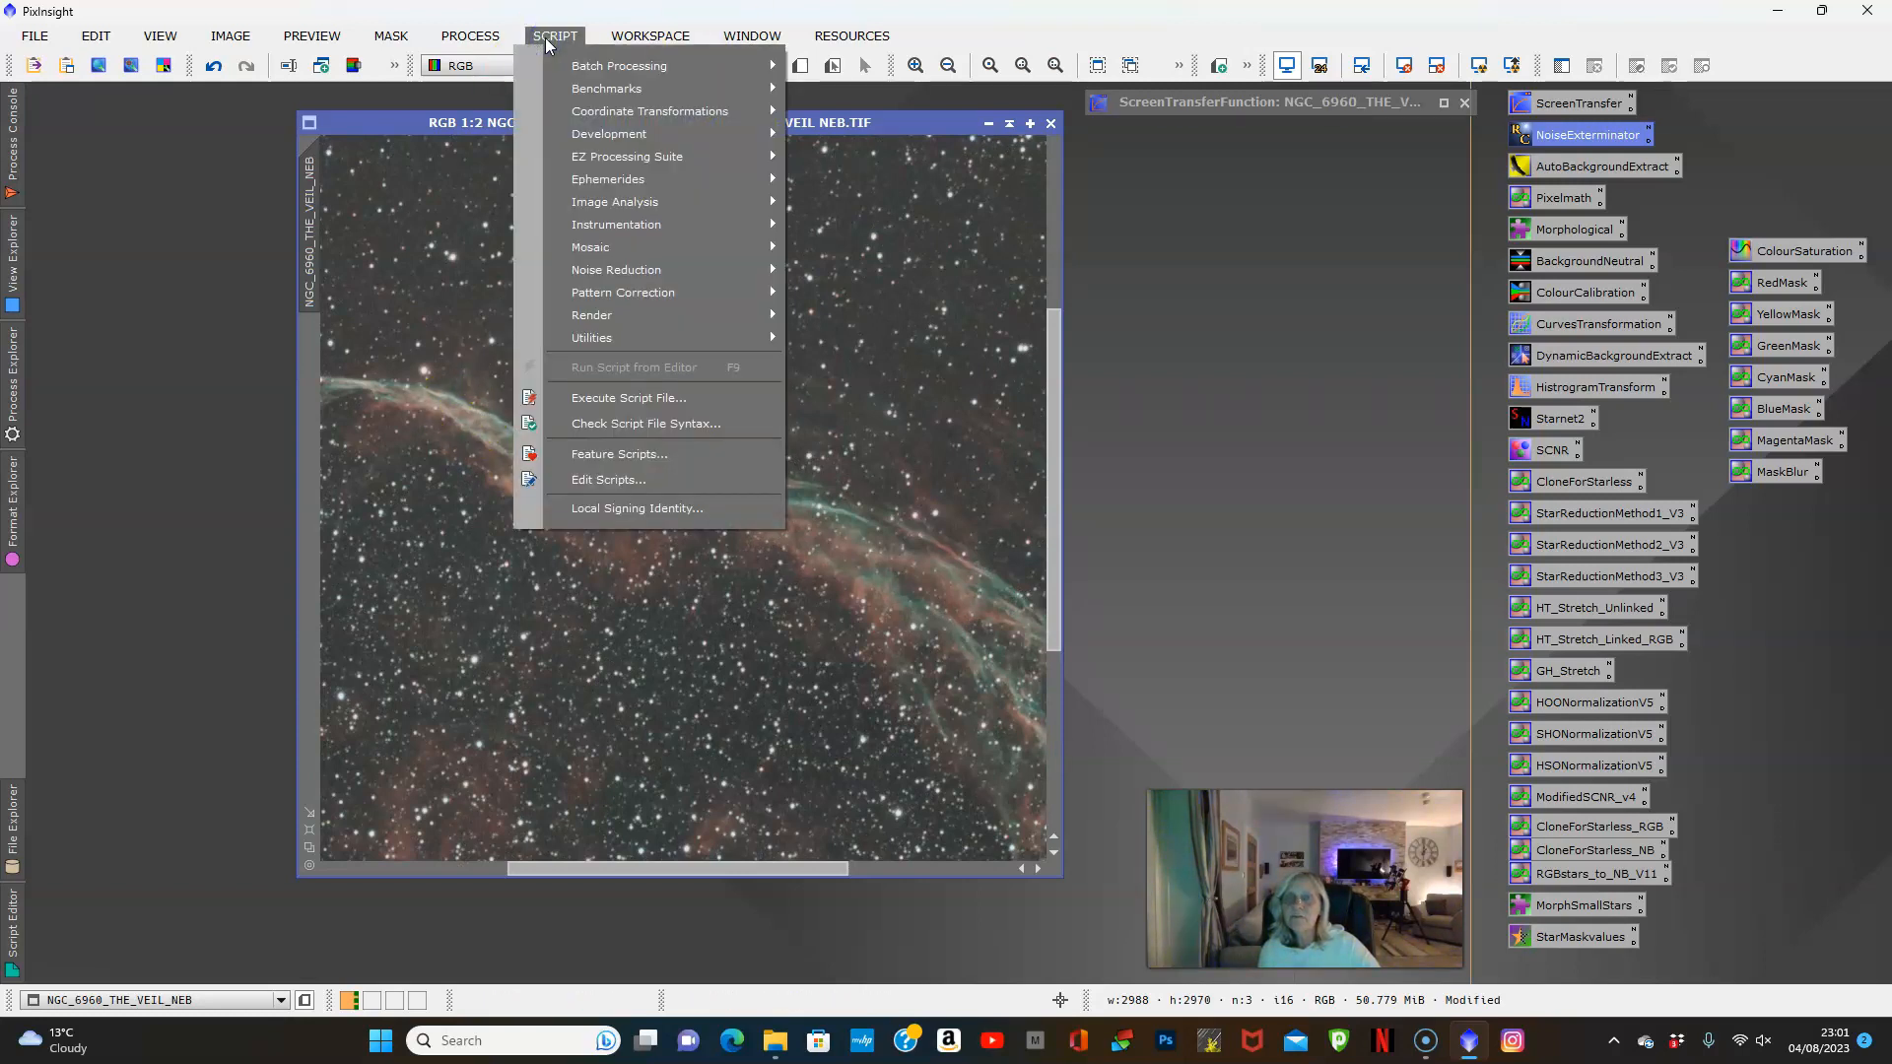
mouse_move(629, 339)
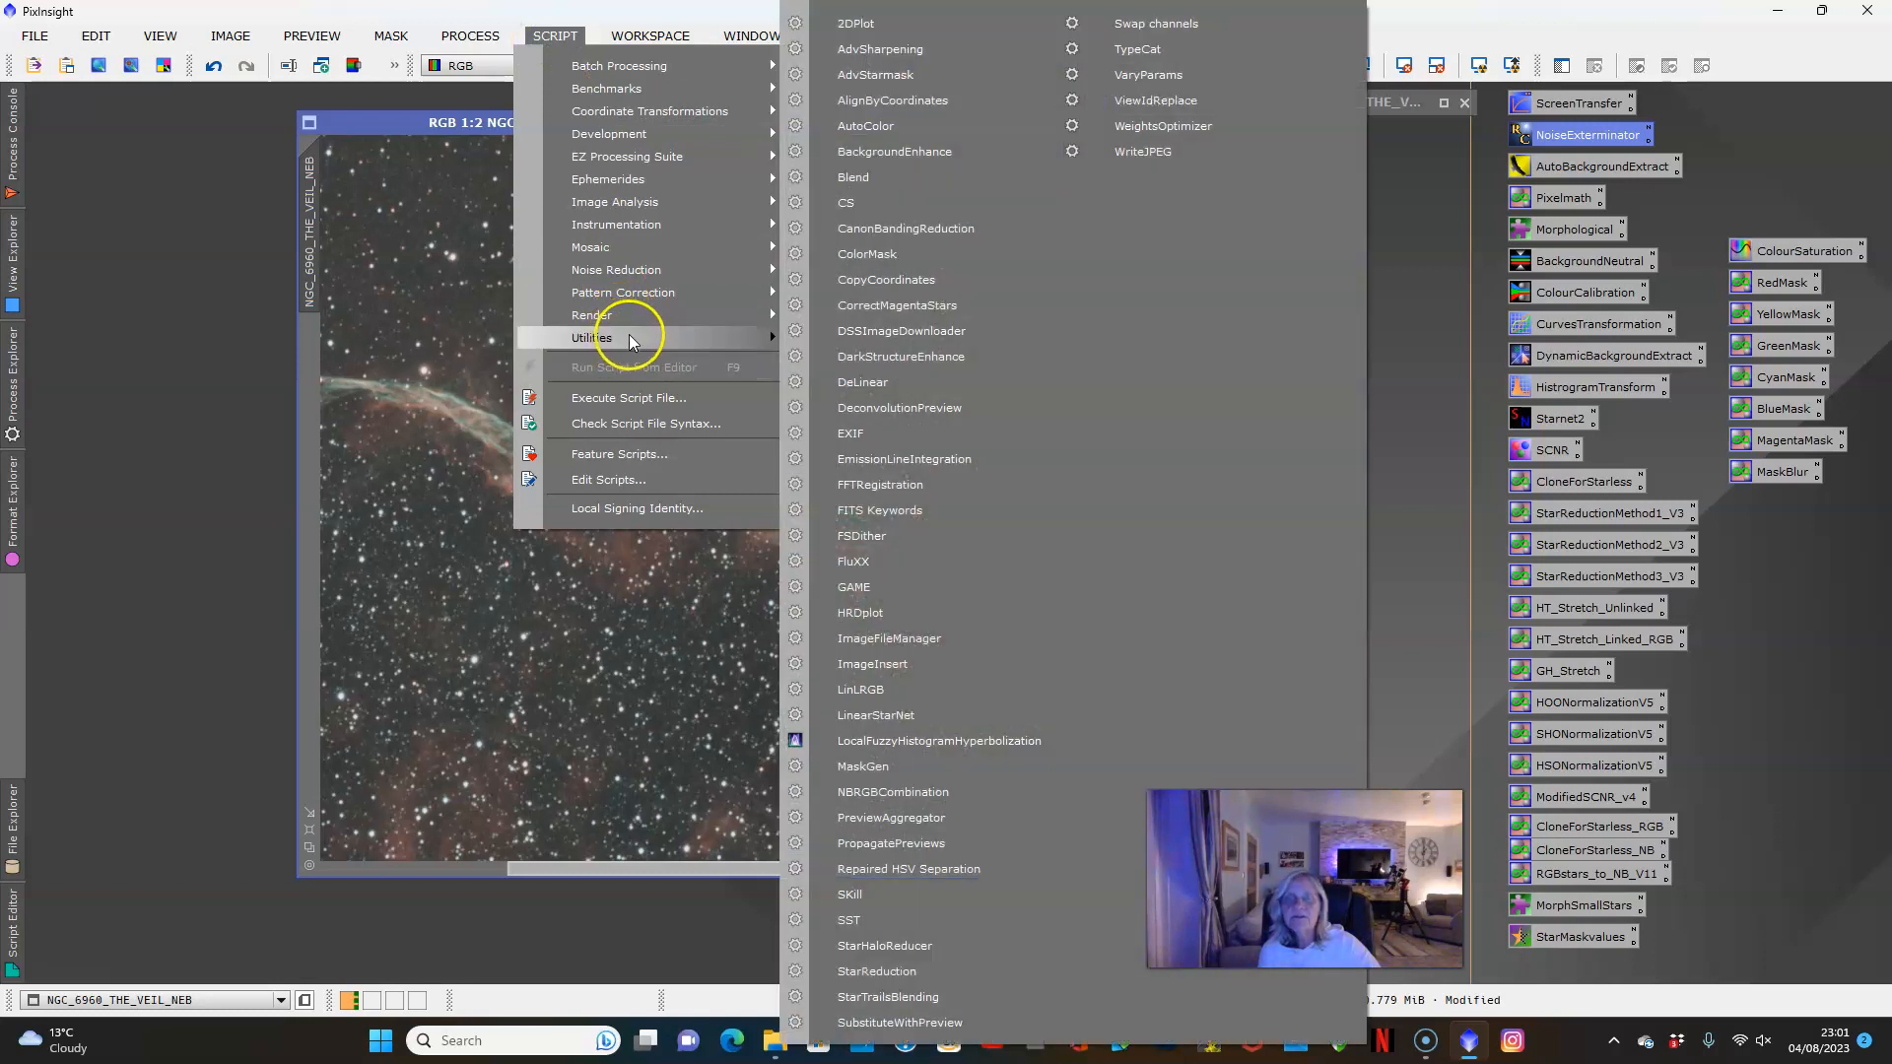
click(913, 53)
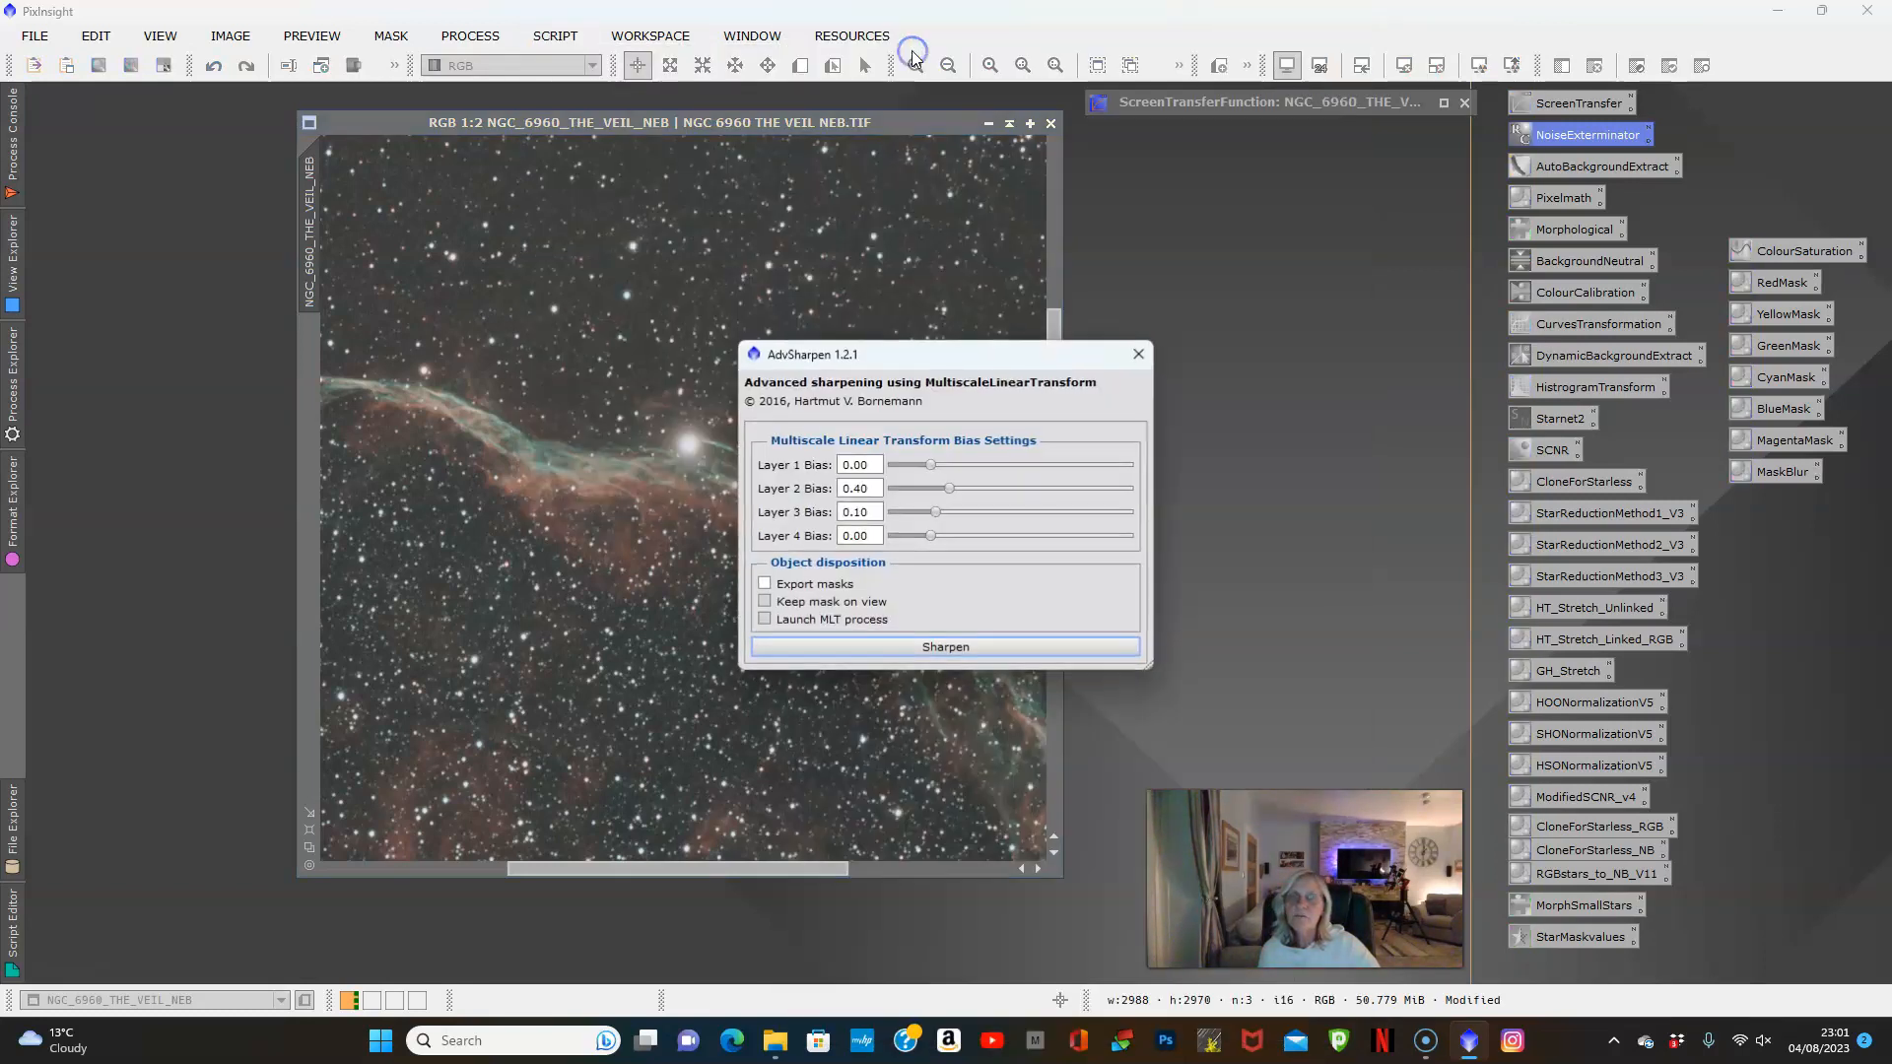
click(950, 489)
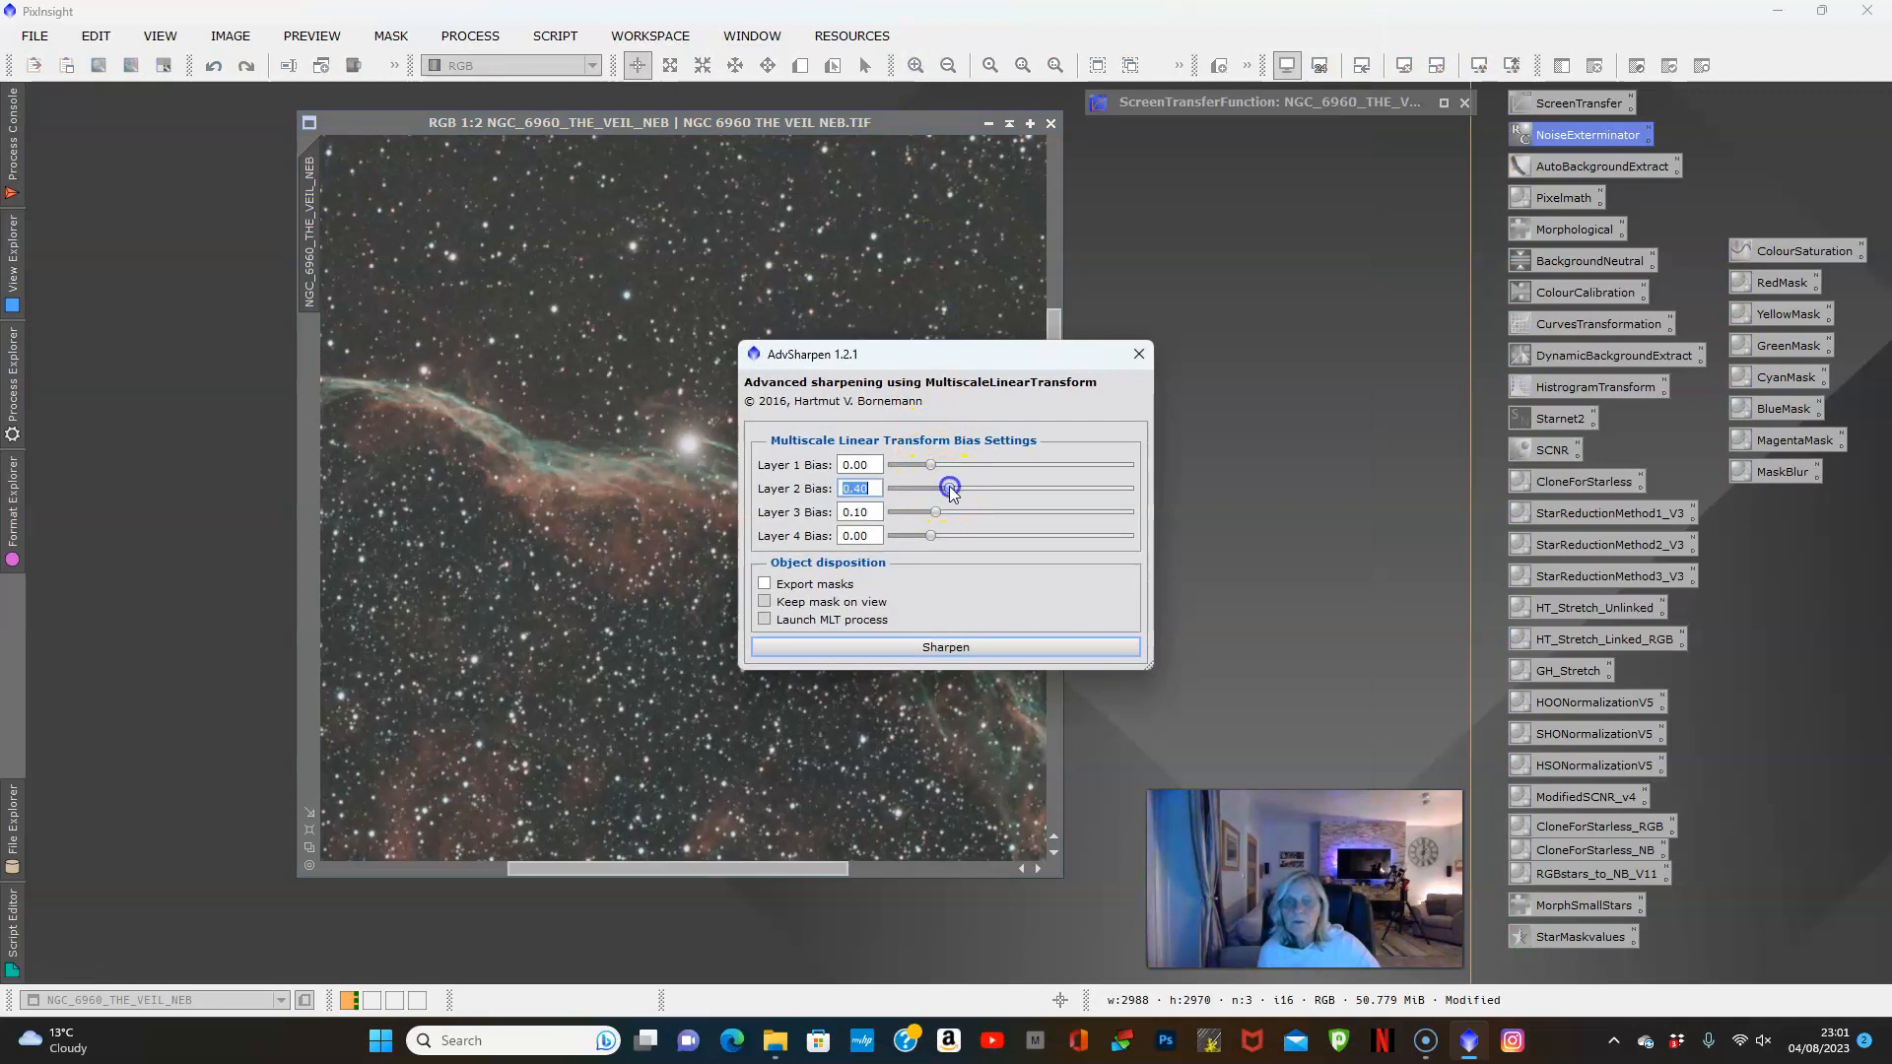
click(932, 646)
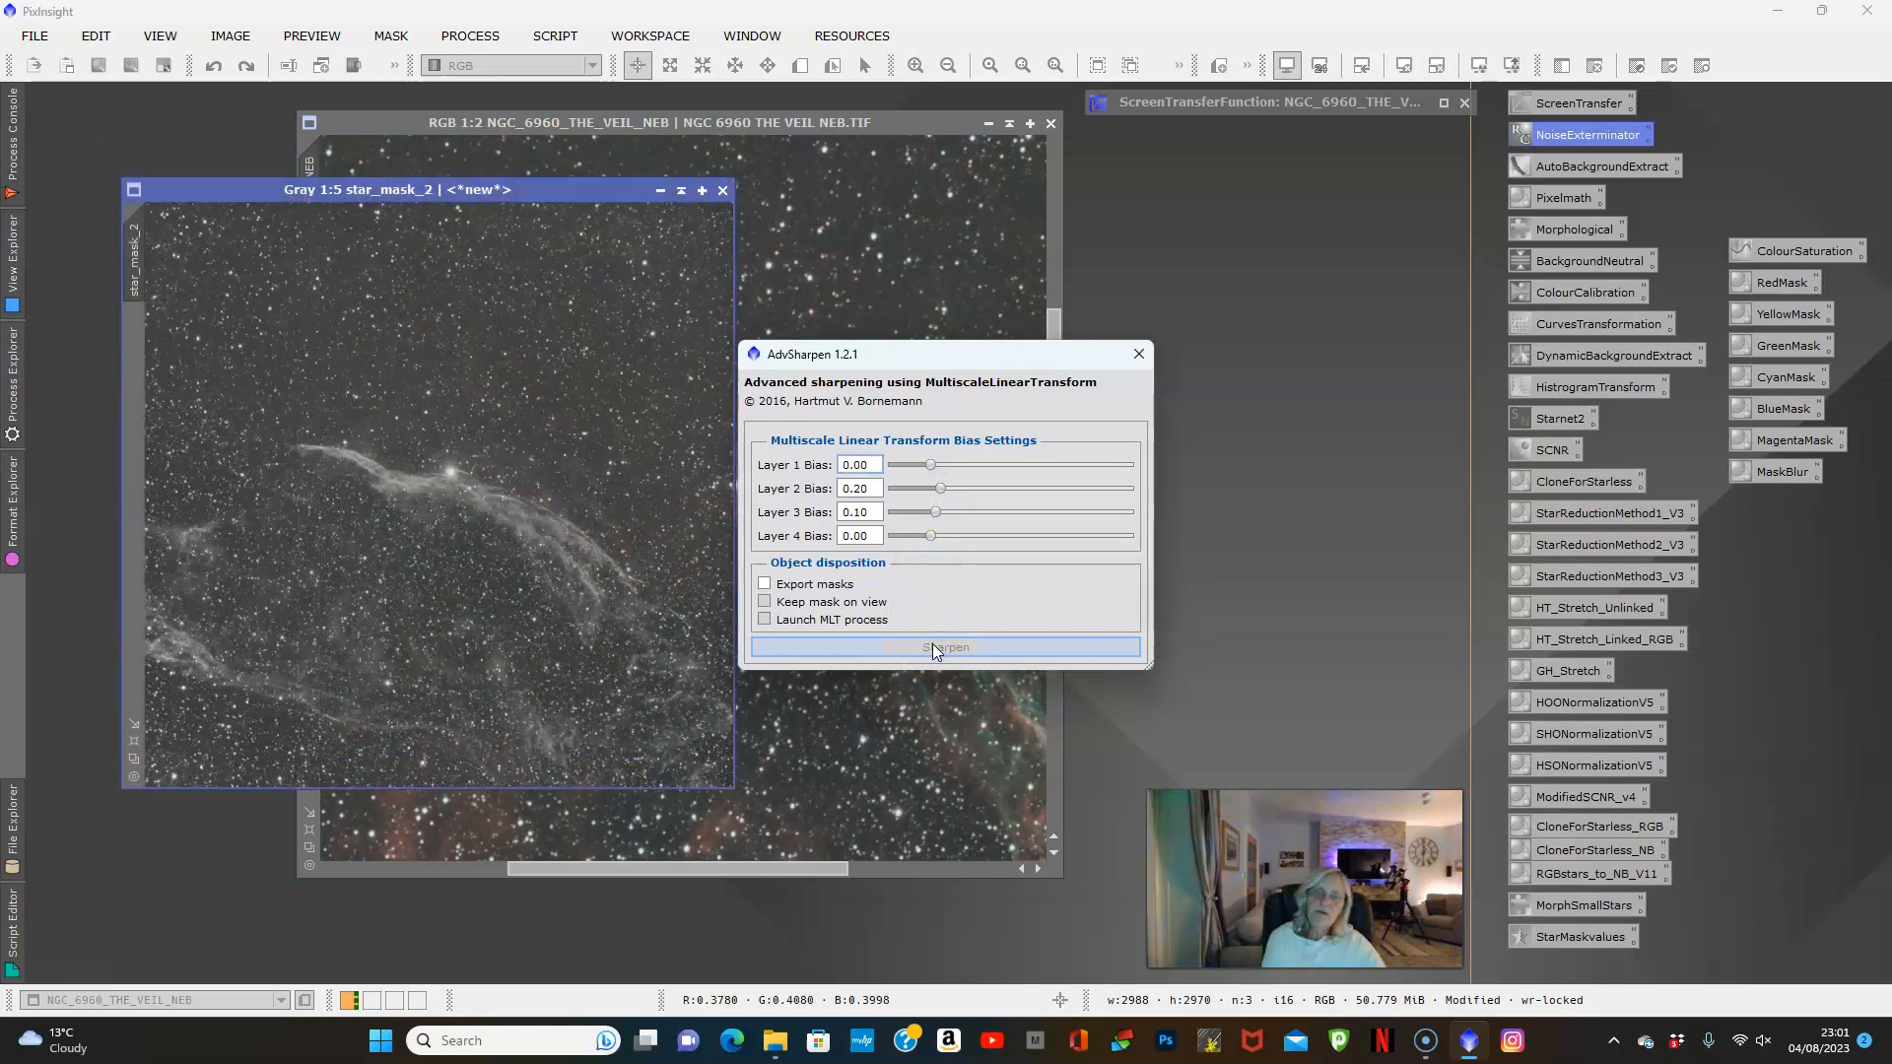
click(421, 421)
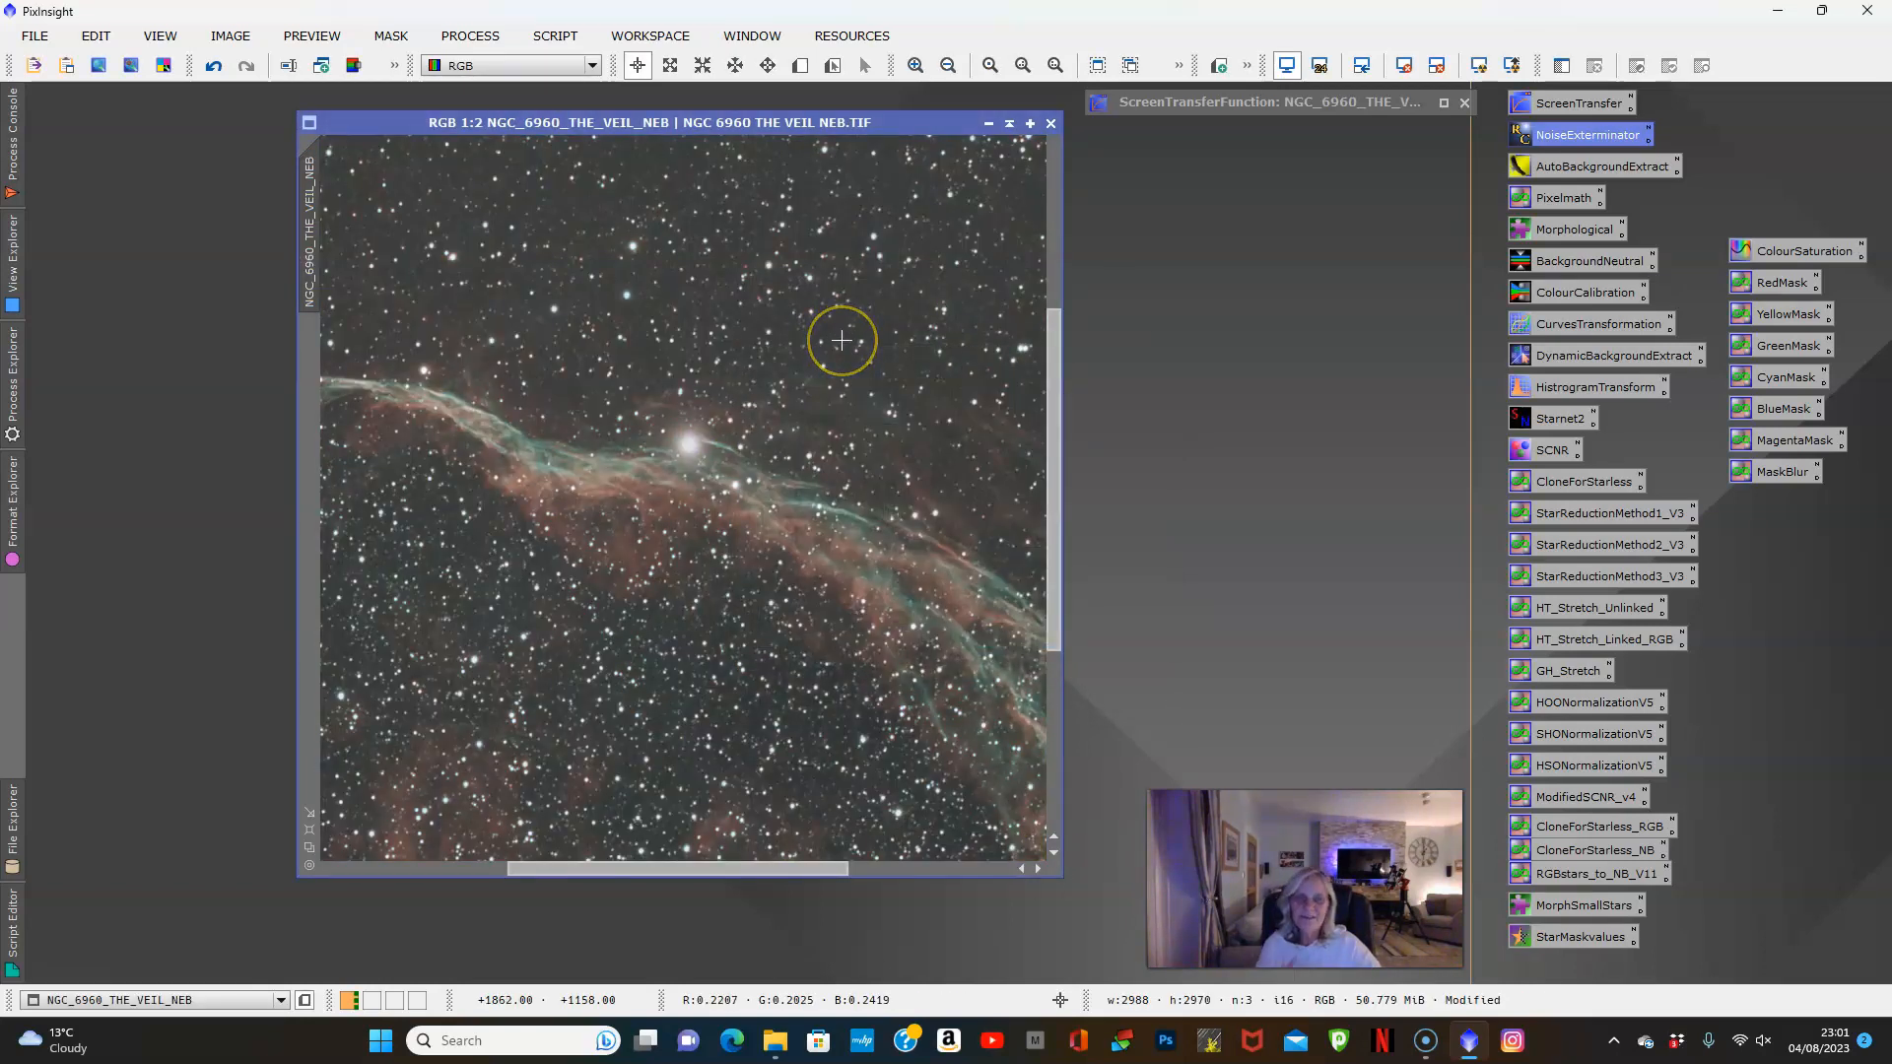
Compare the nebula before and after sharpening by undoing and redoing it, keeping the sharpened version, and review the whole image
scroll(699, 488, down, 1)
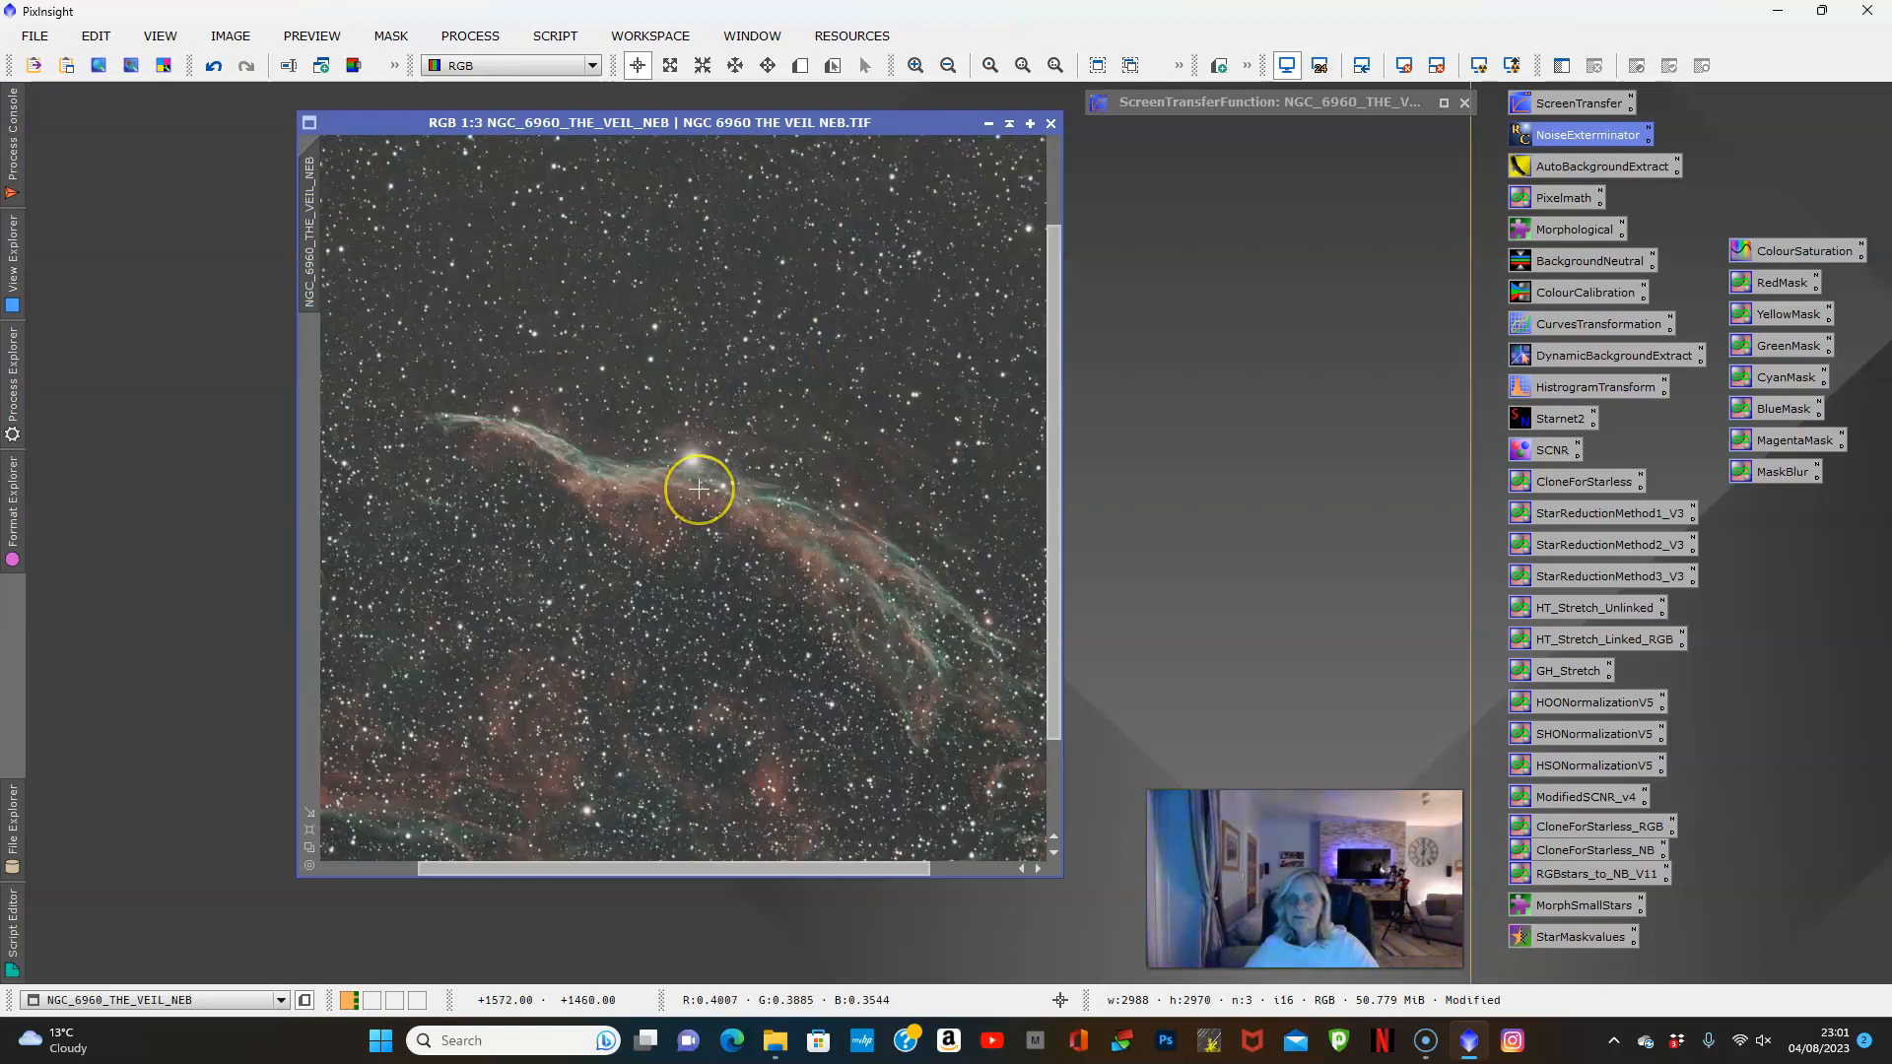
scroll(698, 487, up, 2)
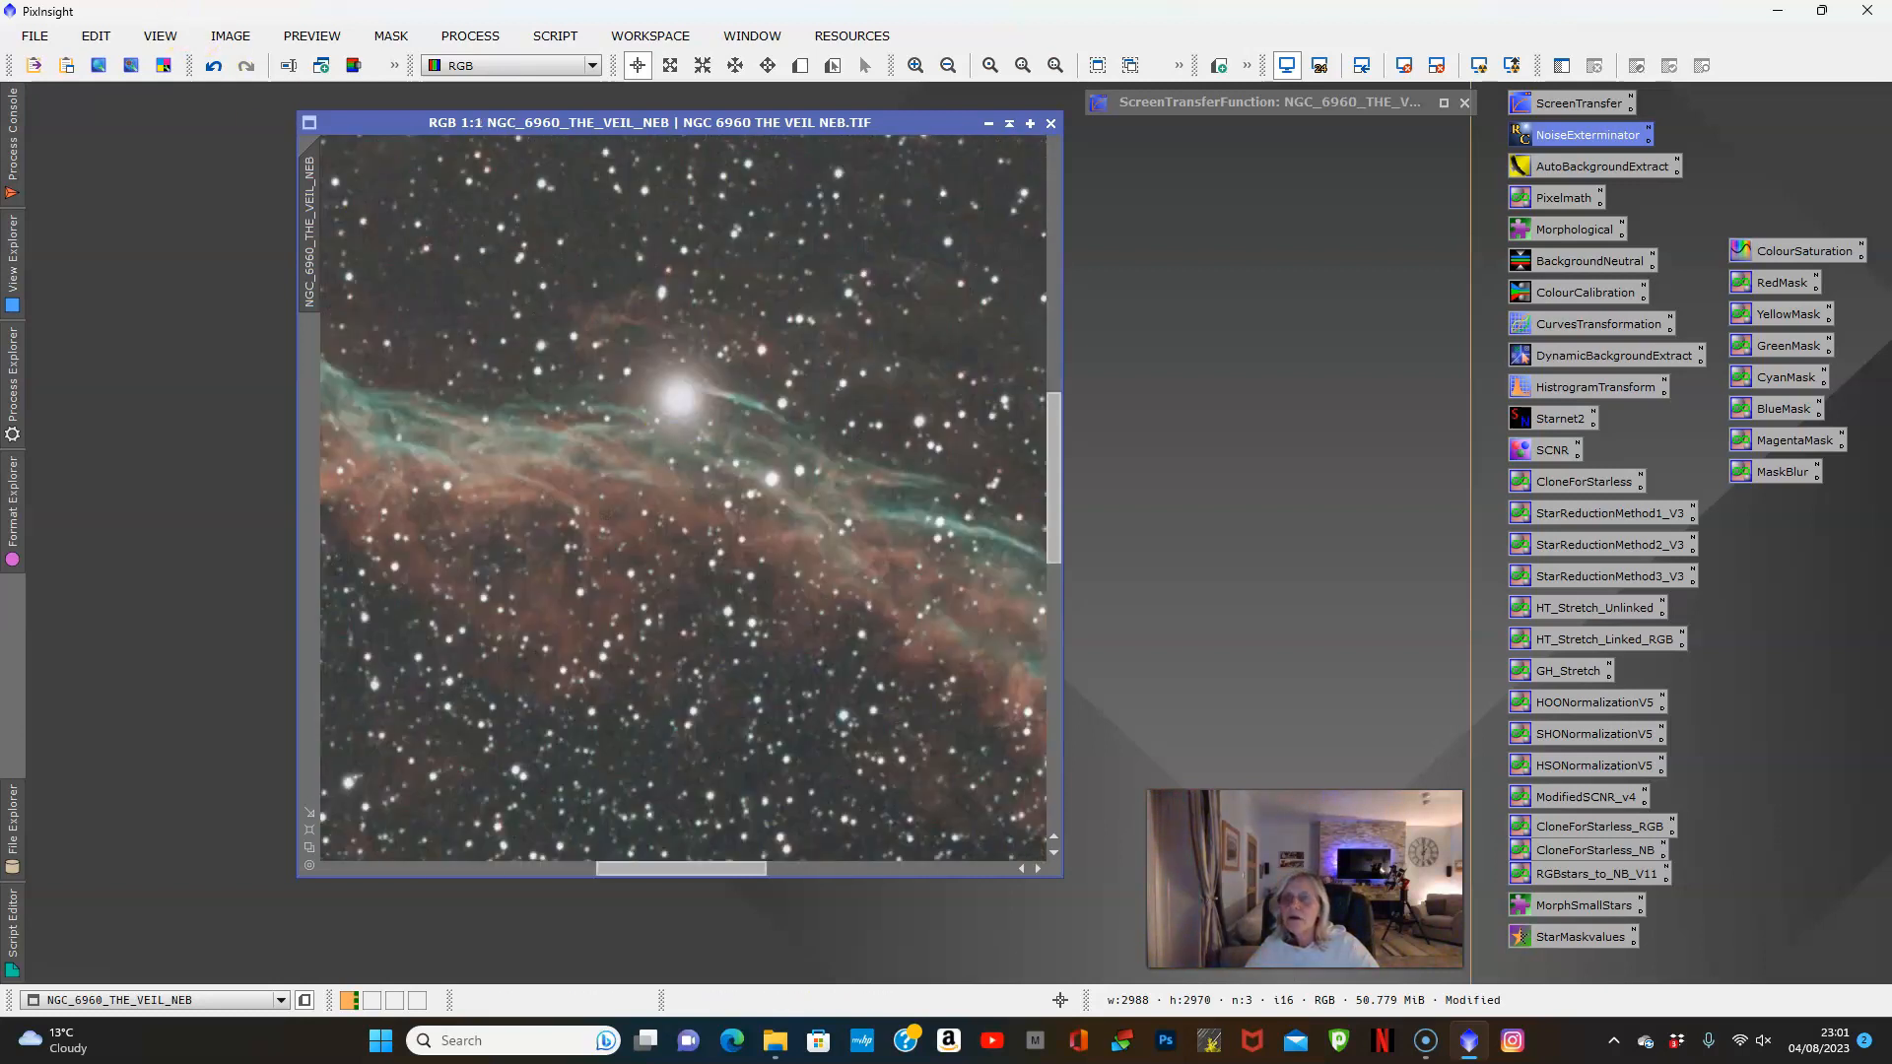
click(215, 69)
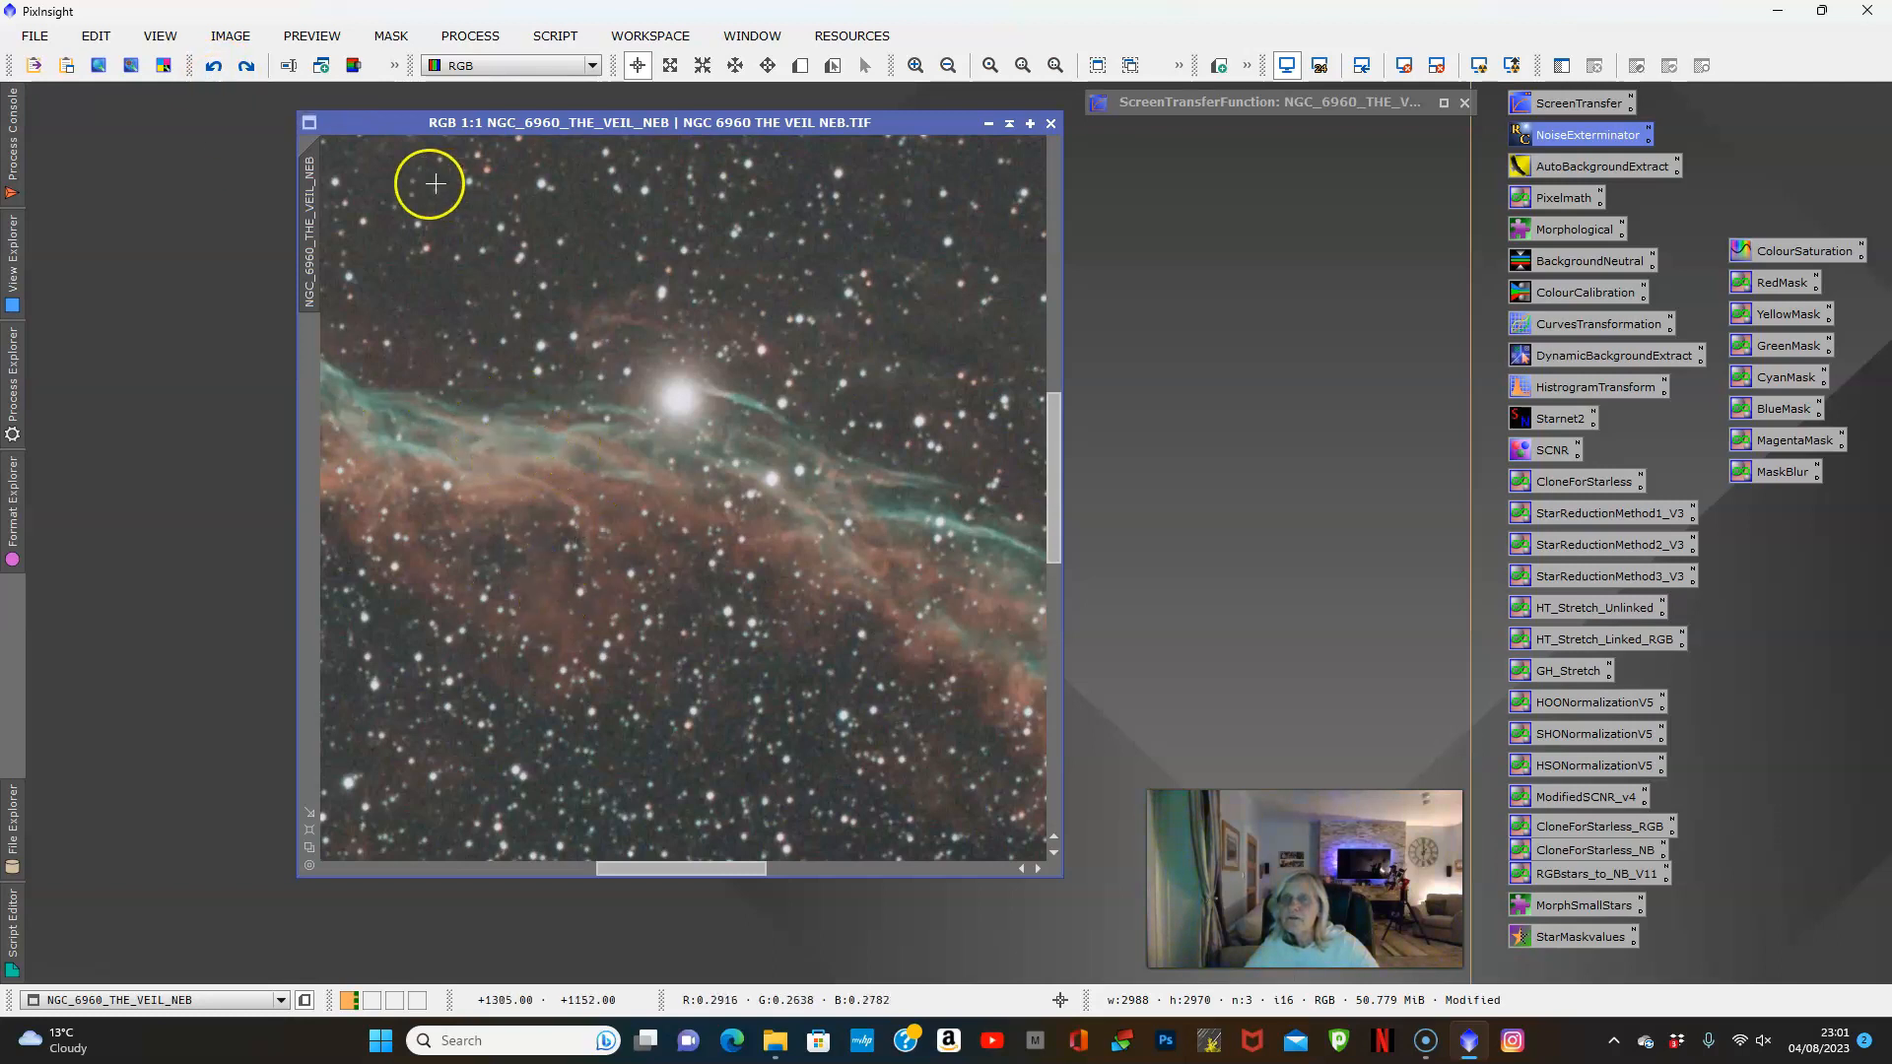
click(247, 67)
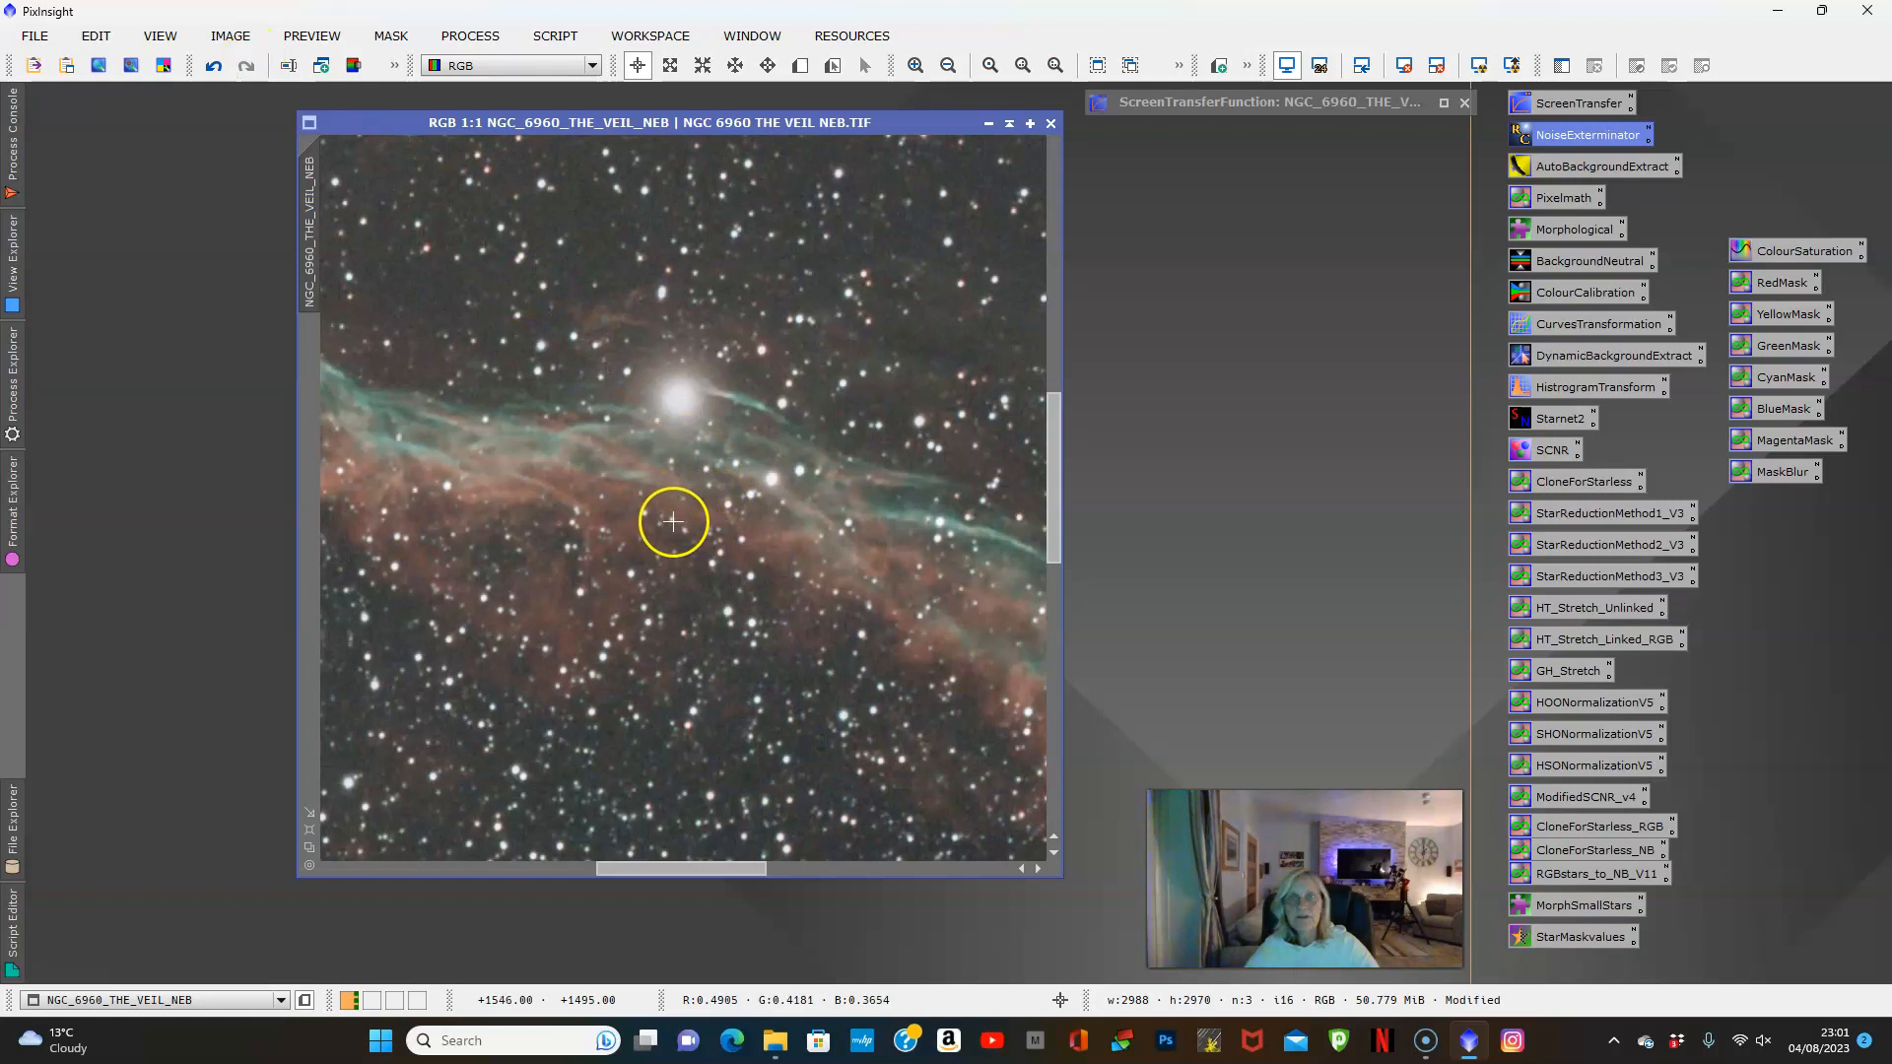
scroll(709, 503, down, 3)
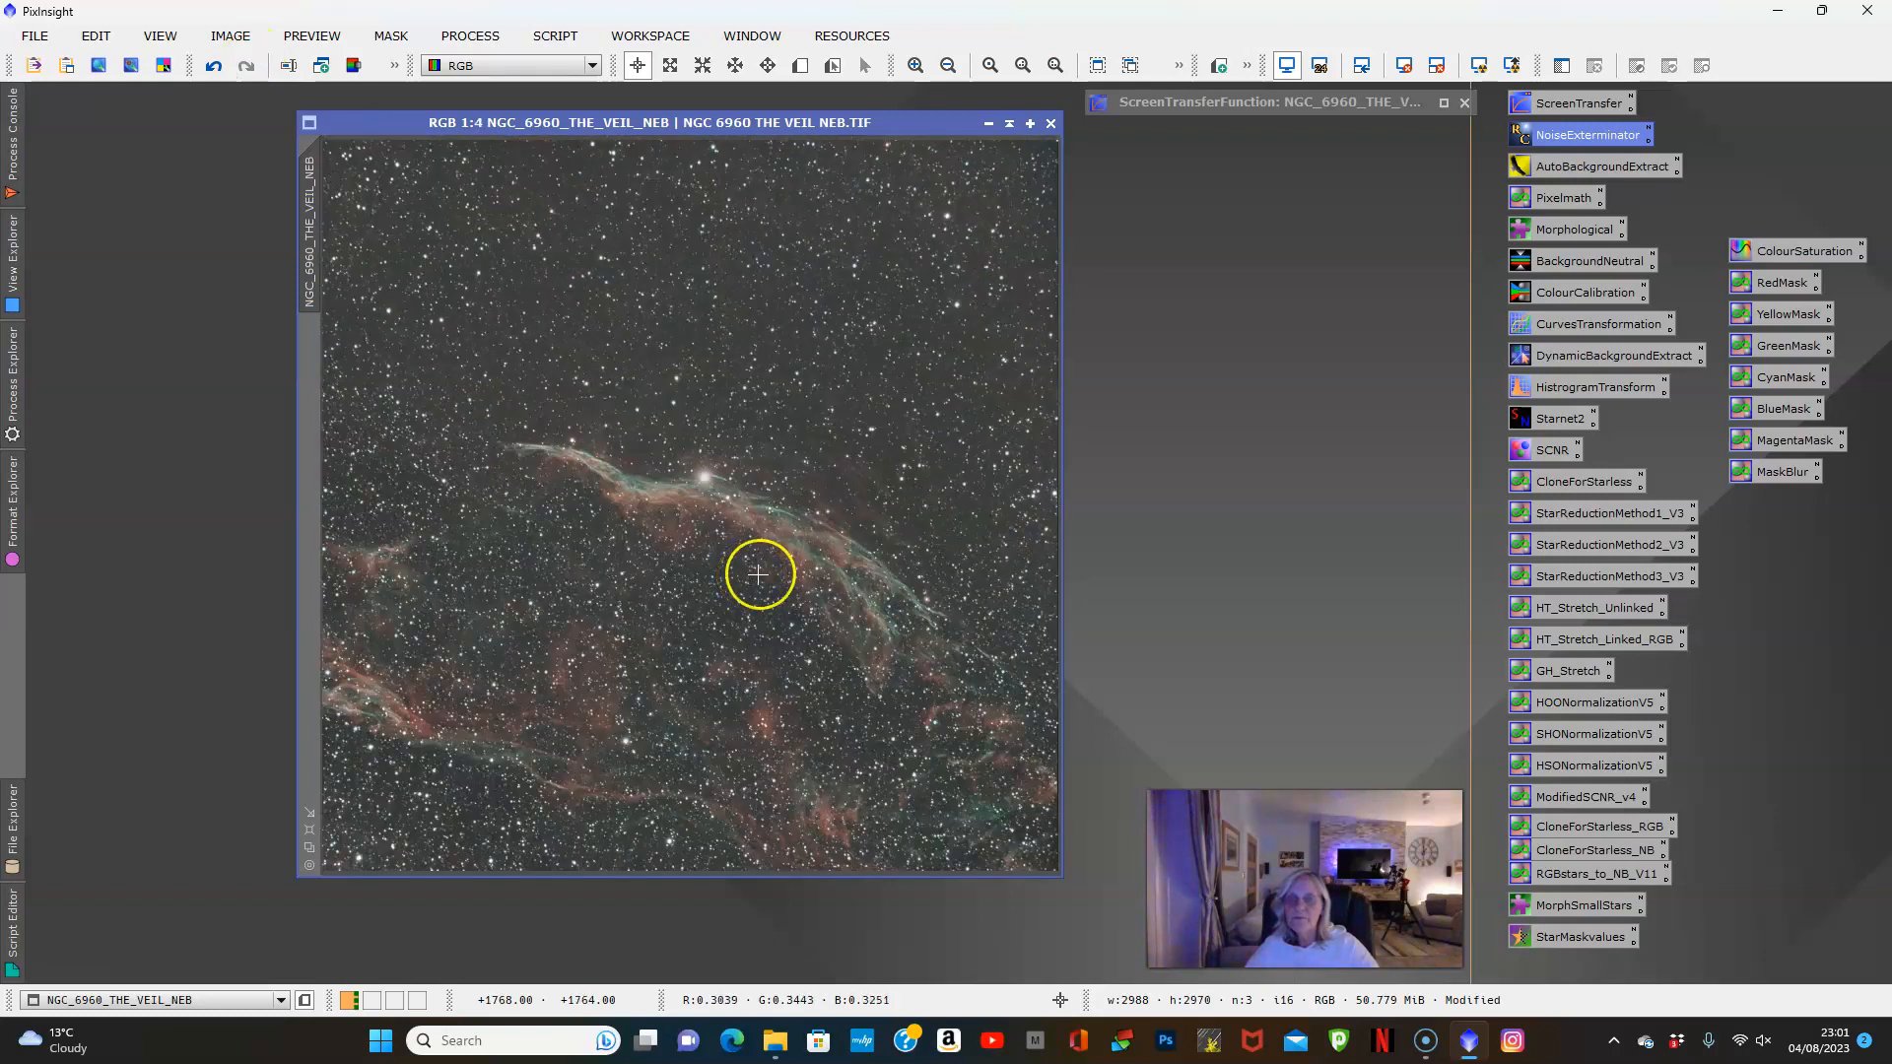
scroll(789, 566, down, 1)
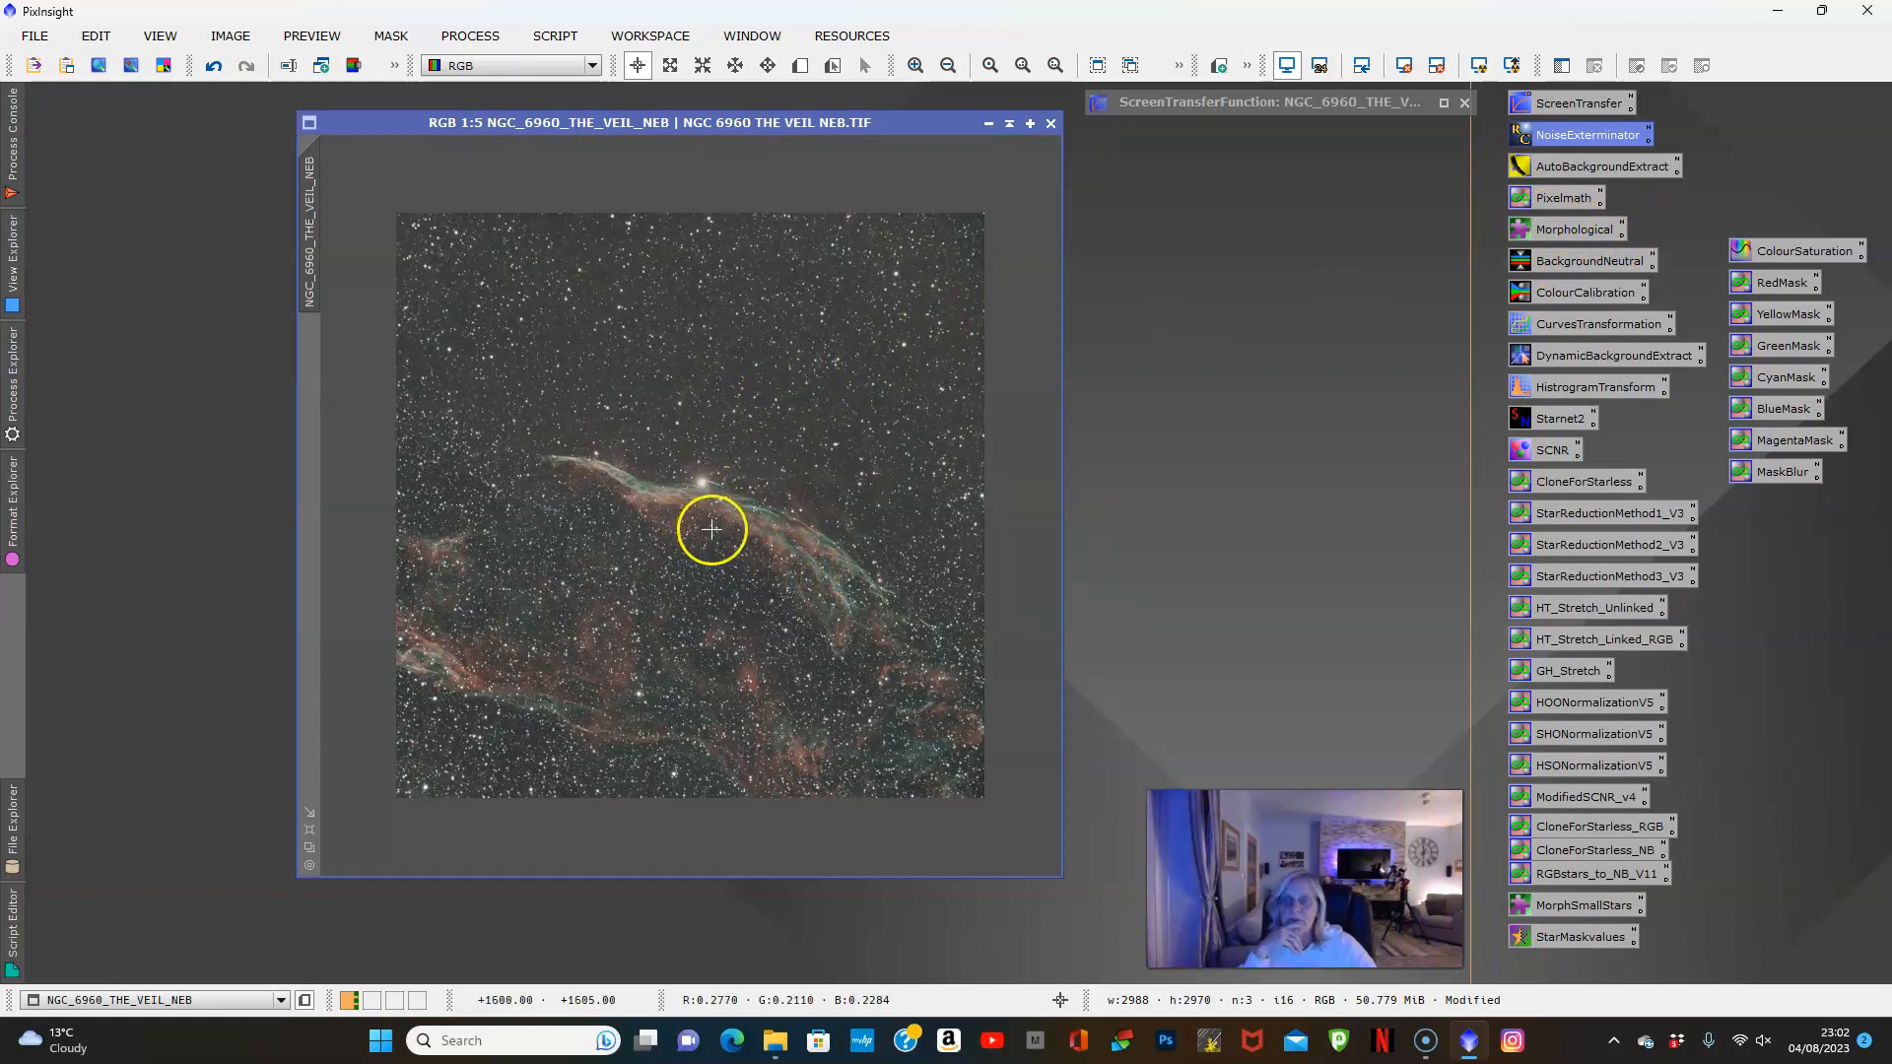
scroll(741, 515, up, 2)
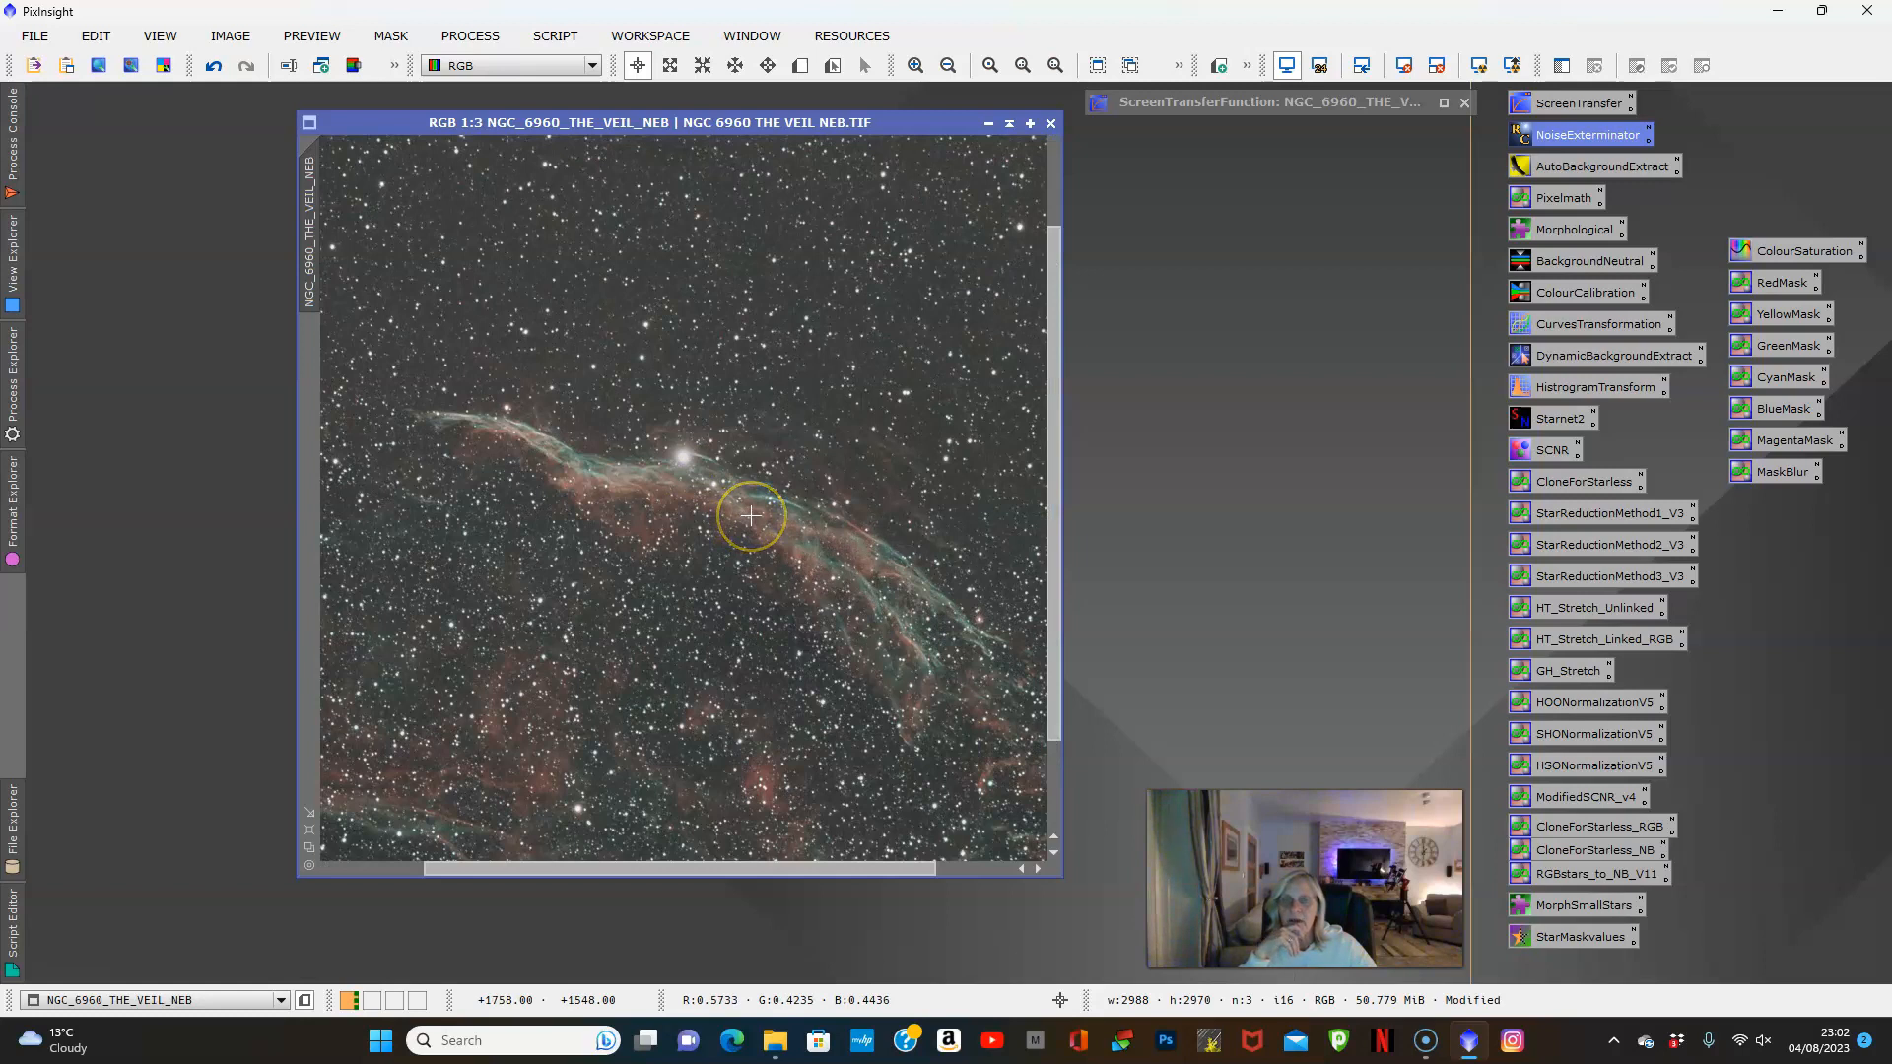
scroll(751, 515, down, 1)
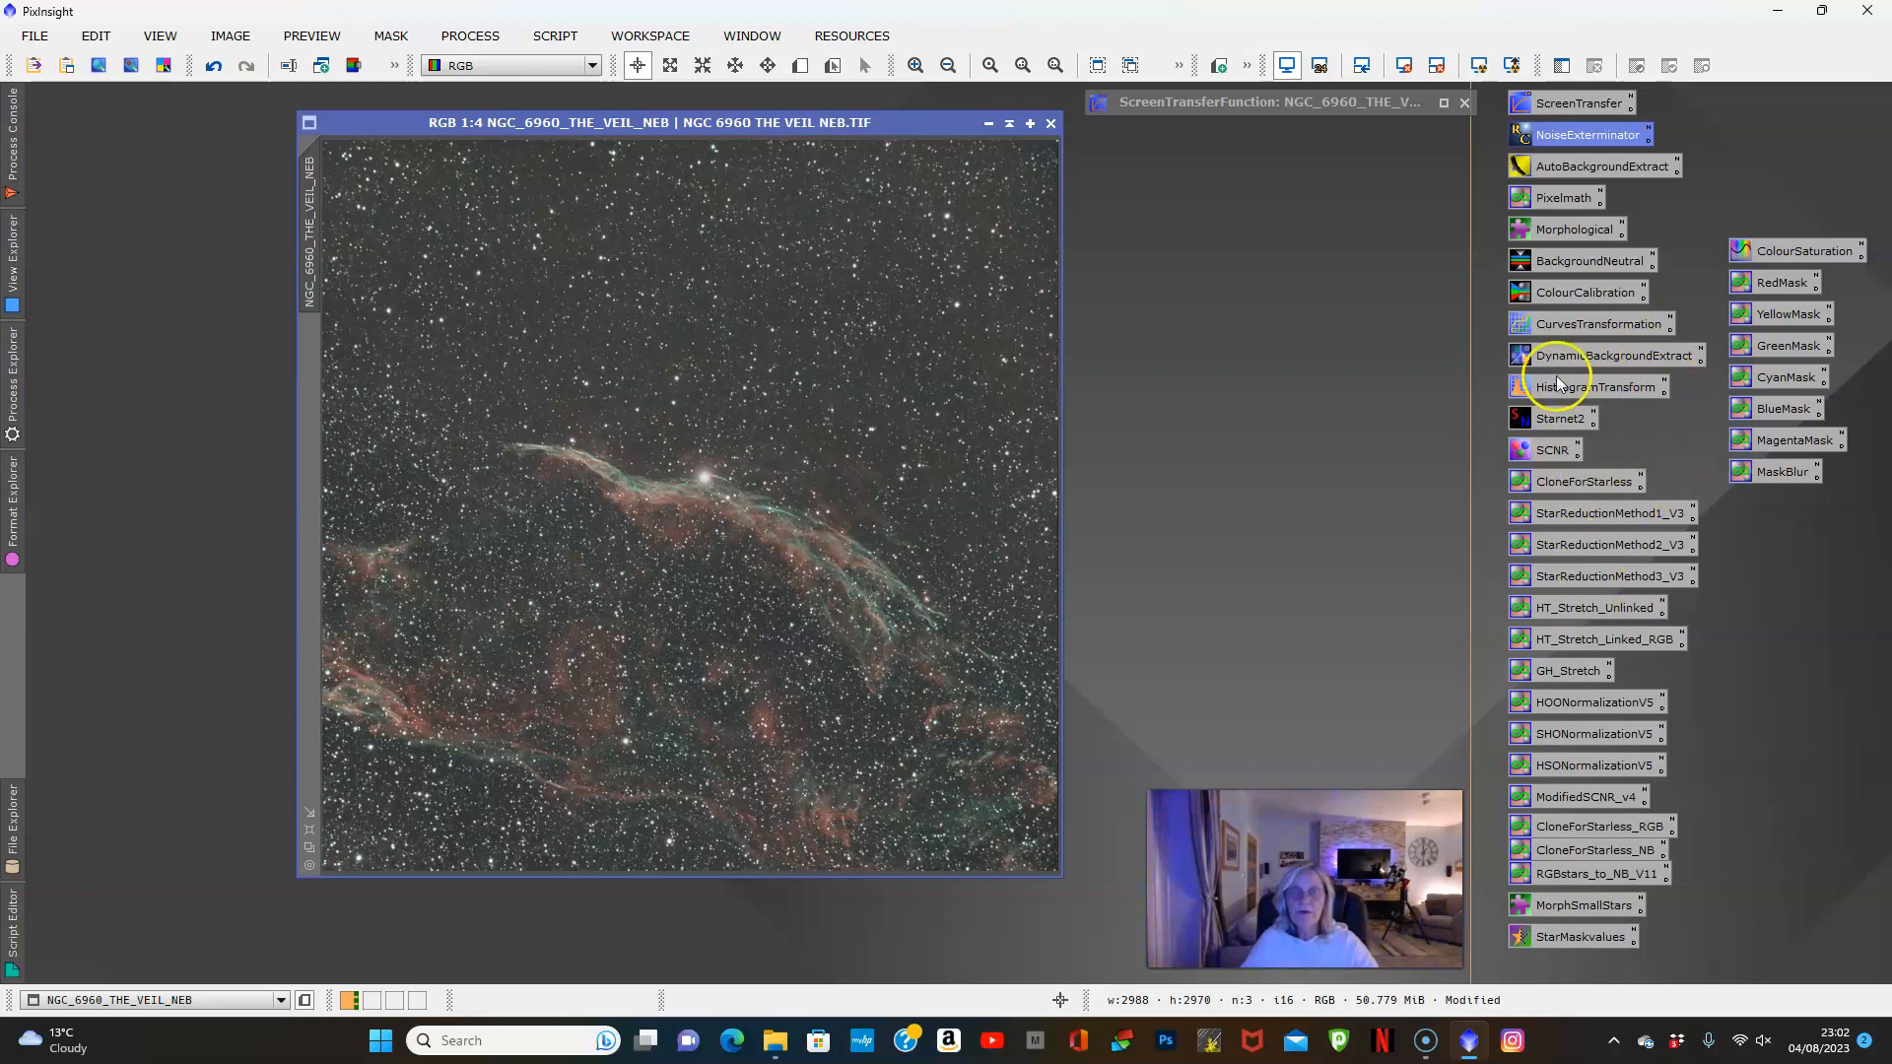
Duplicate the sharpened Veil Nebula image as a new image named Starless, using the saved CloneForStarless PixelMath process
double_click(1567, 481)
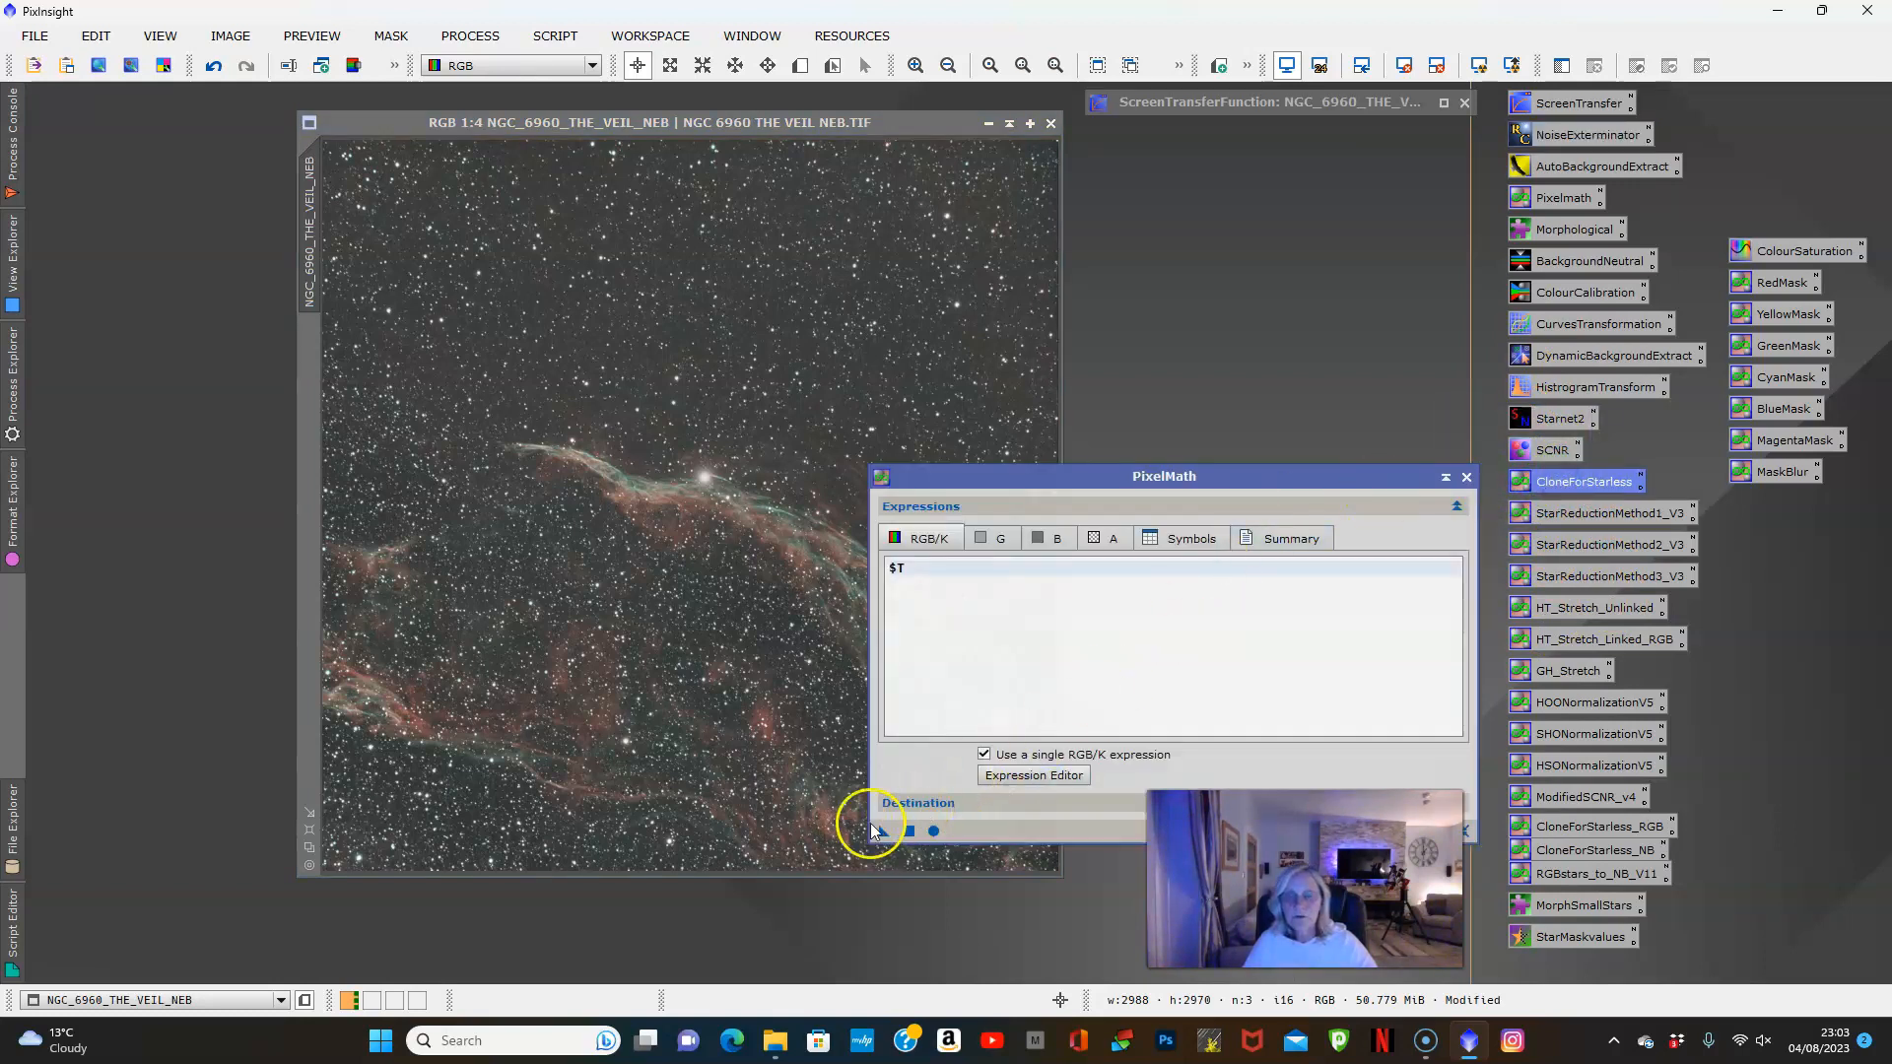
drag(880, 831, 755, 536)
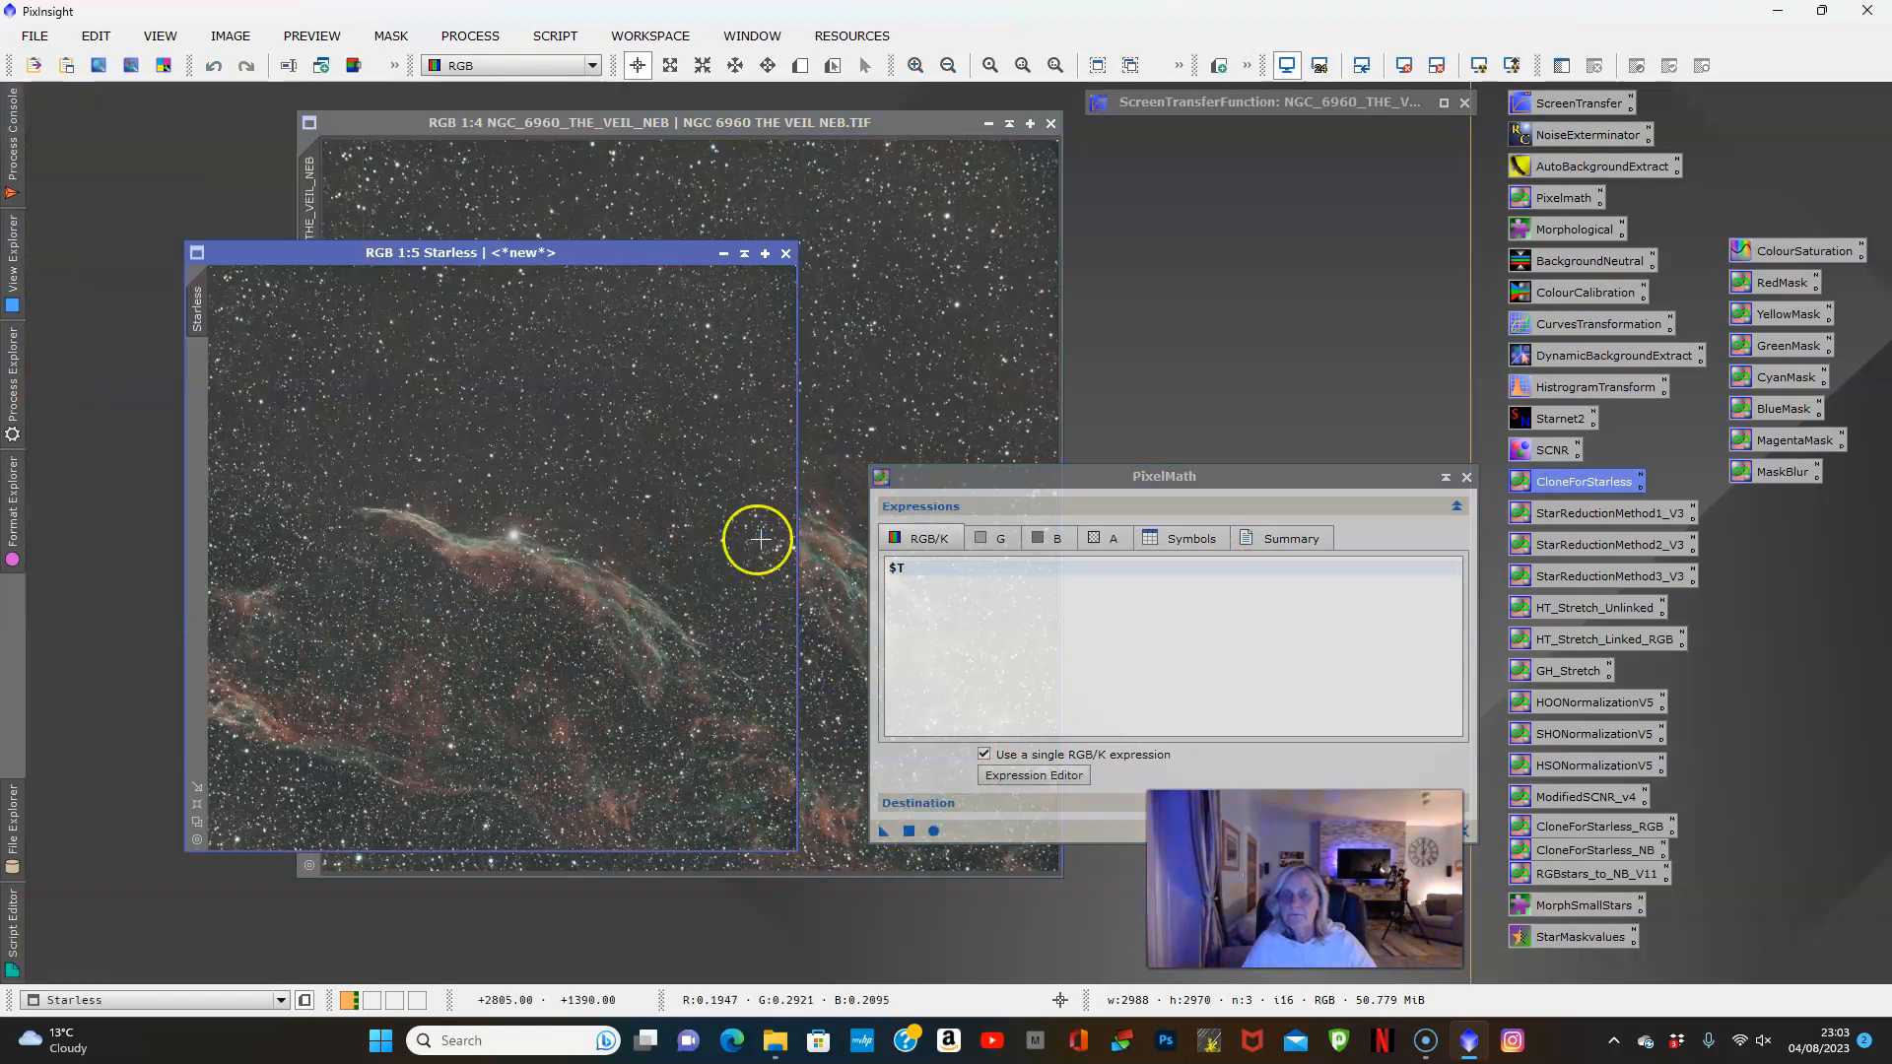
click(1465, 479)
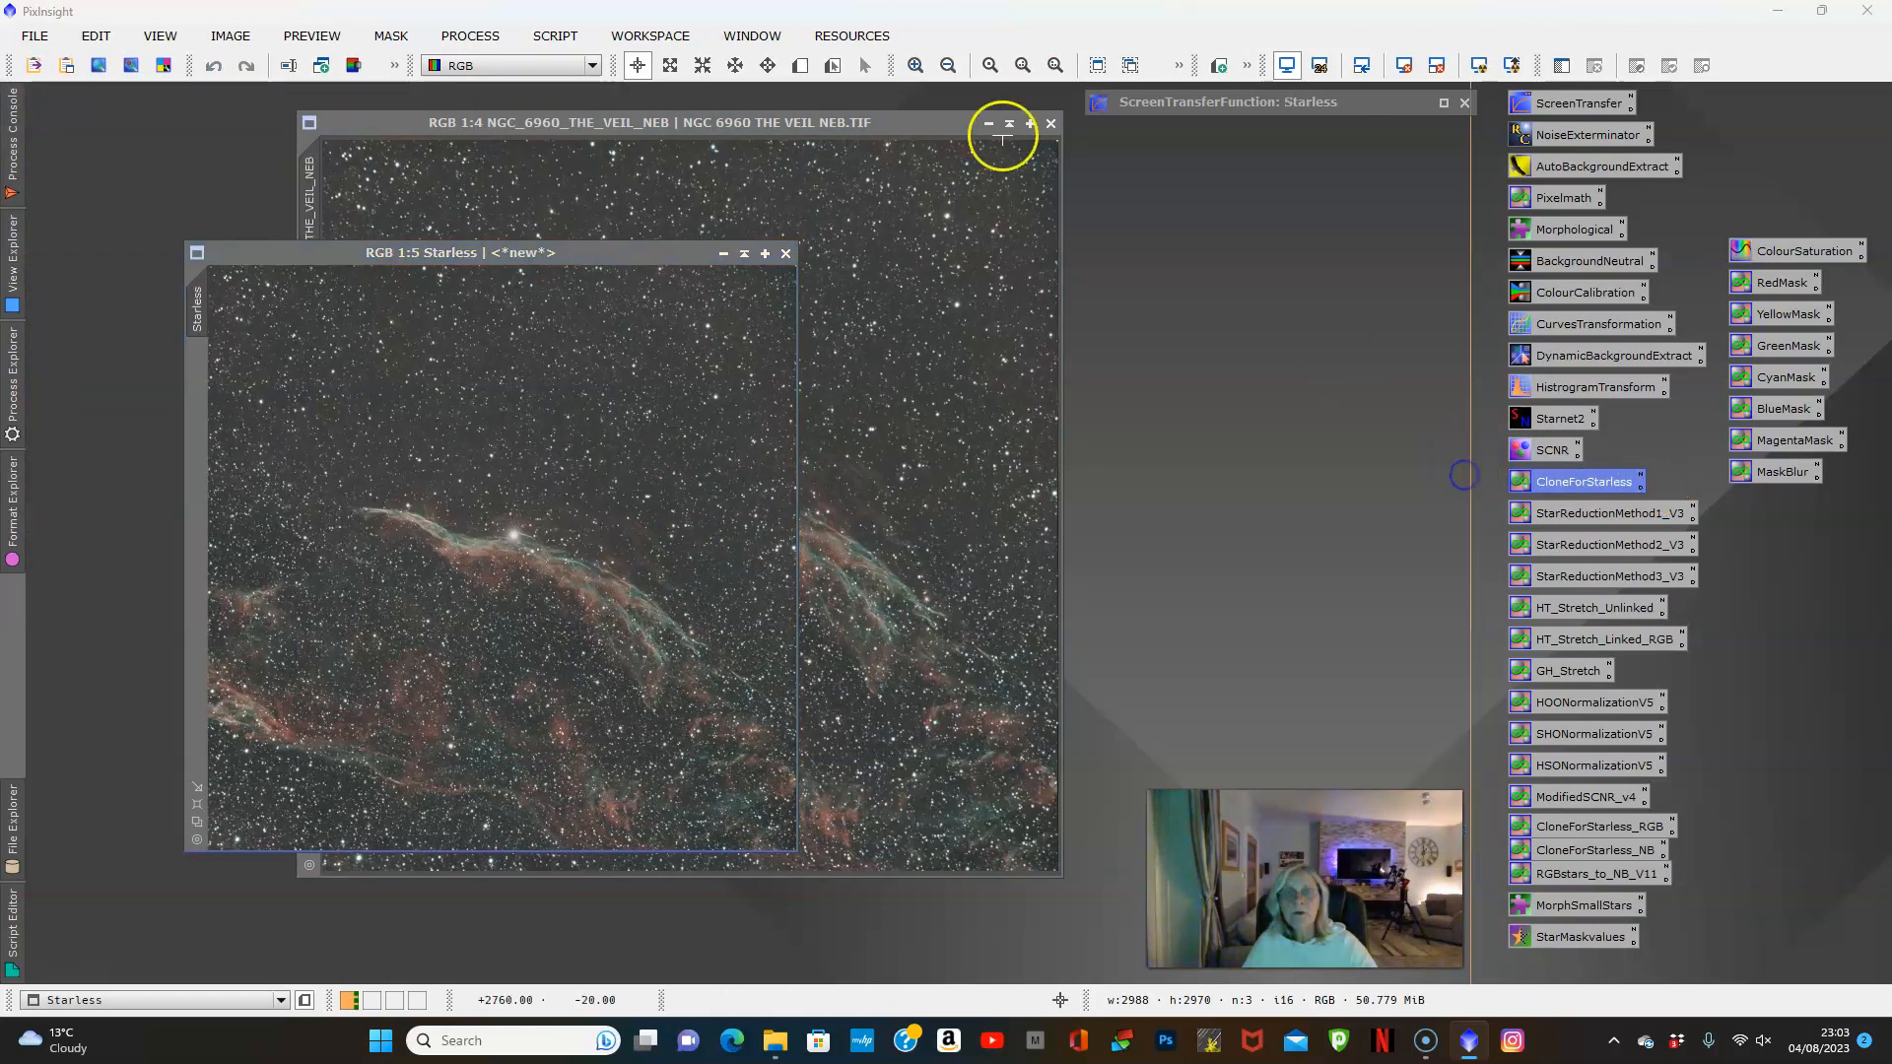
Minimise the original Veil Nebula image out of the way, then reposition the Starless copy and enlarge its view to fit
click(986, 124)
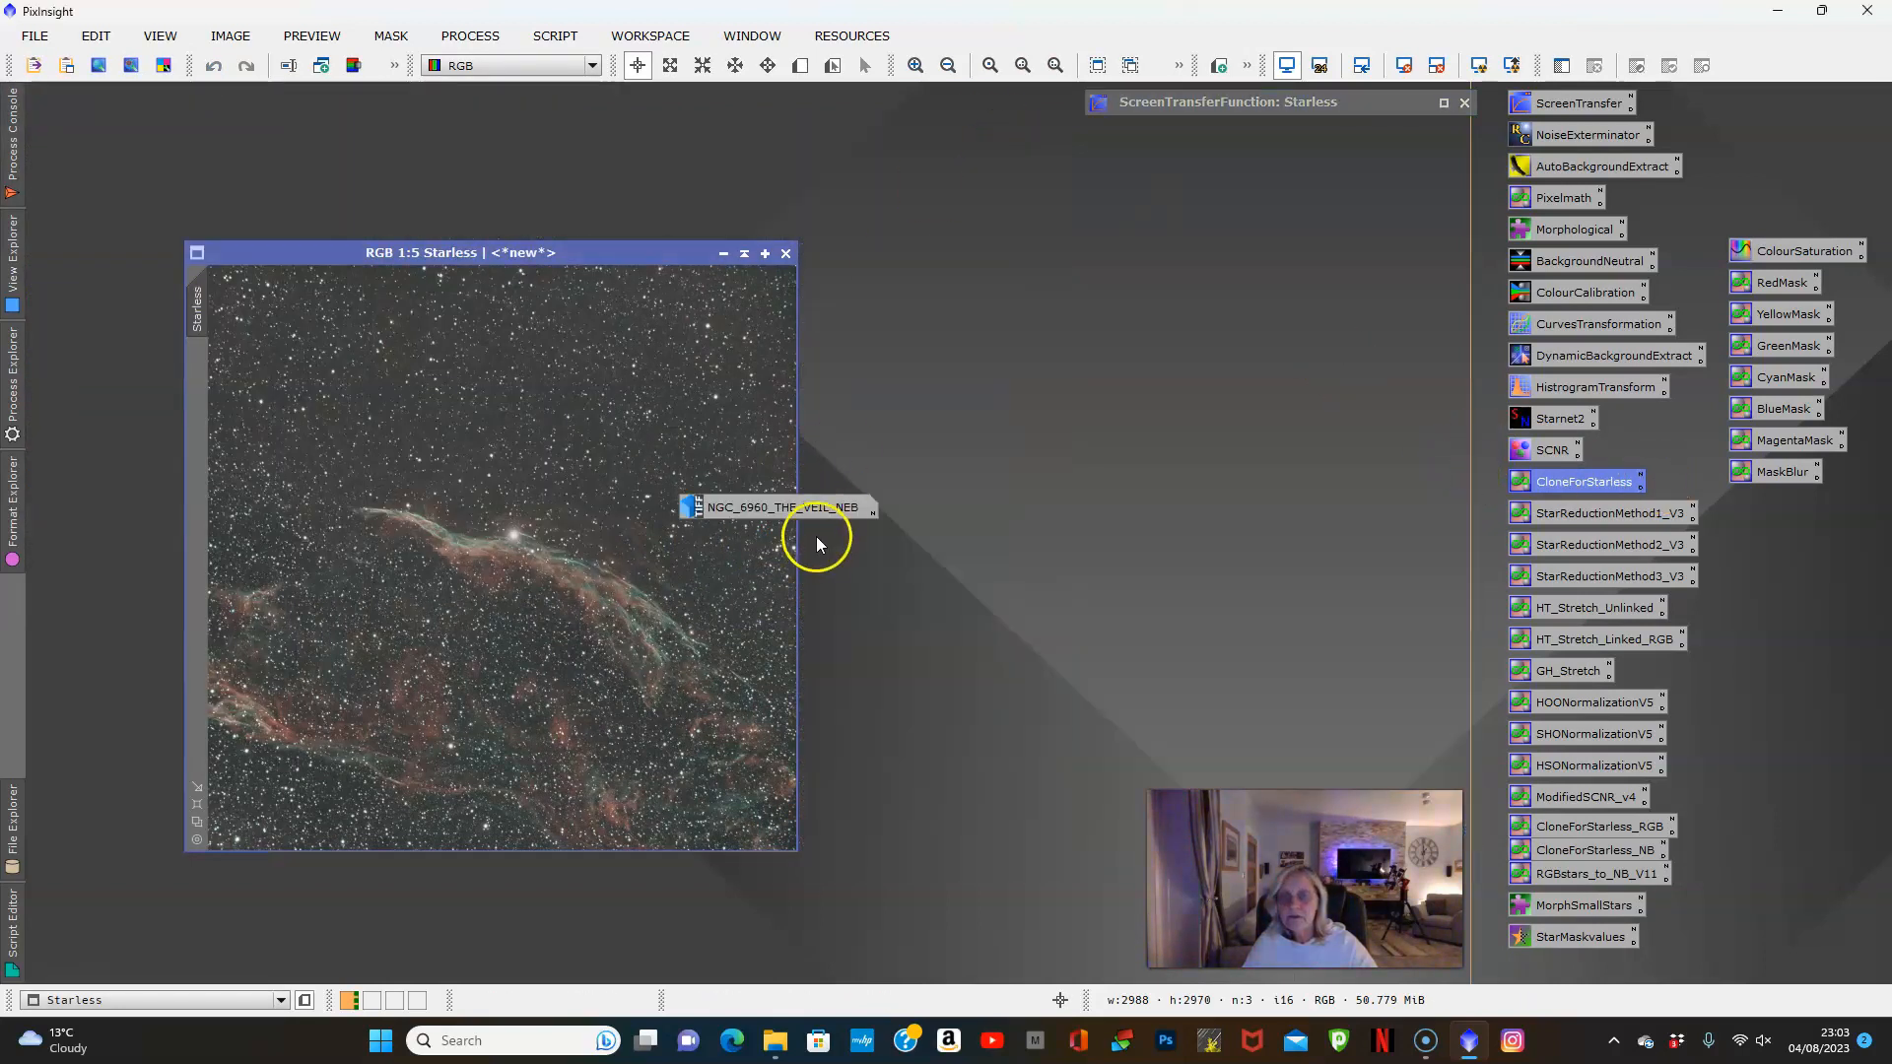
drag(818, 515, 195, 930)
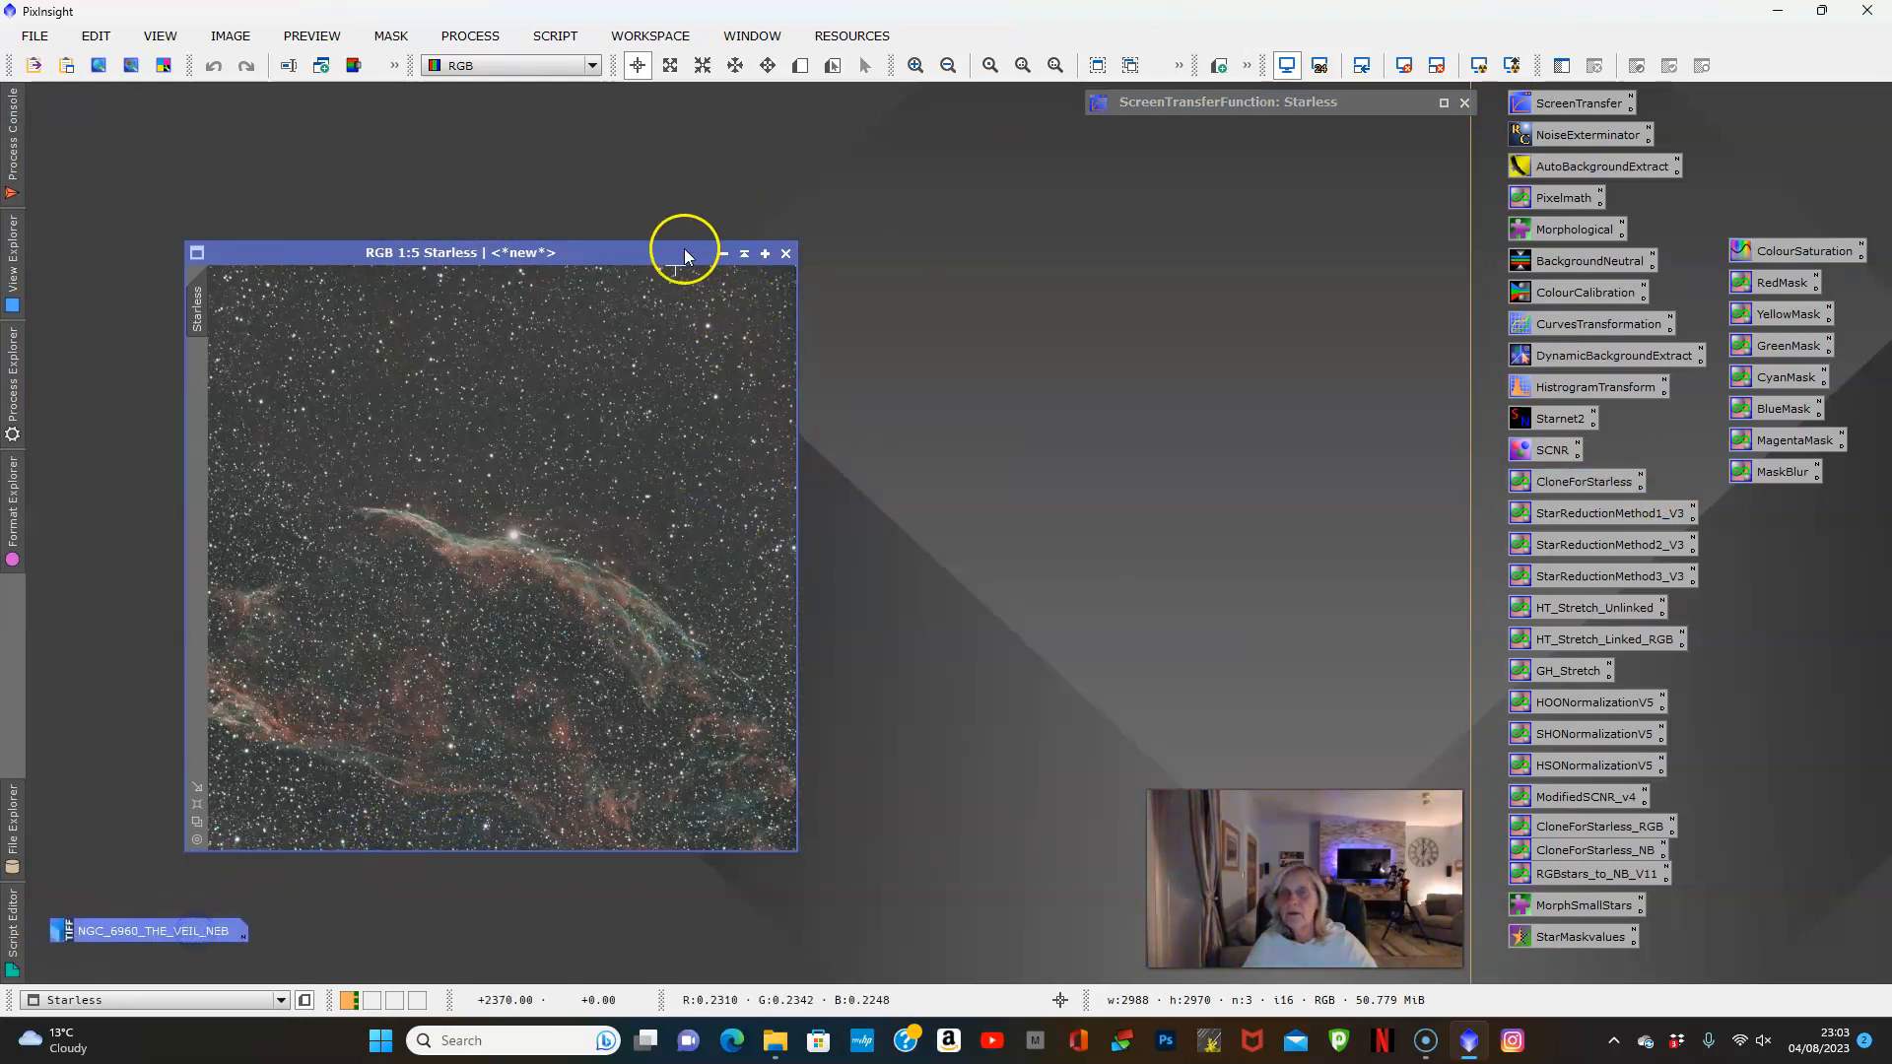
drag(652, 254, 821, 148)
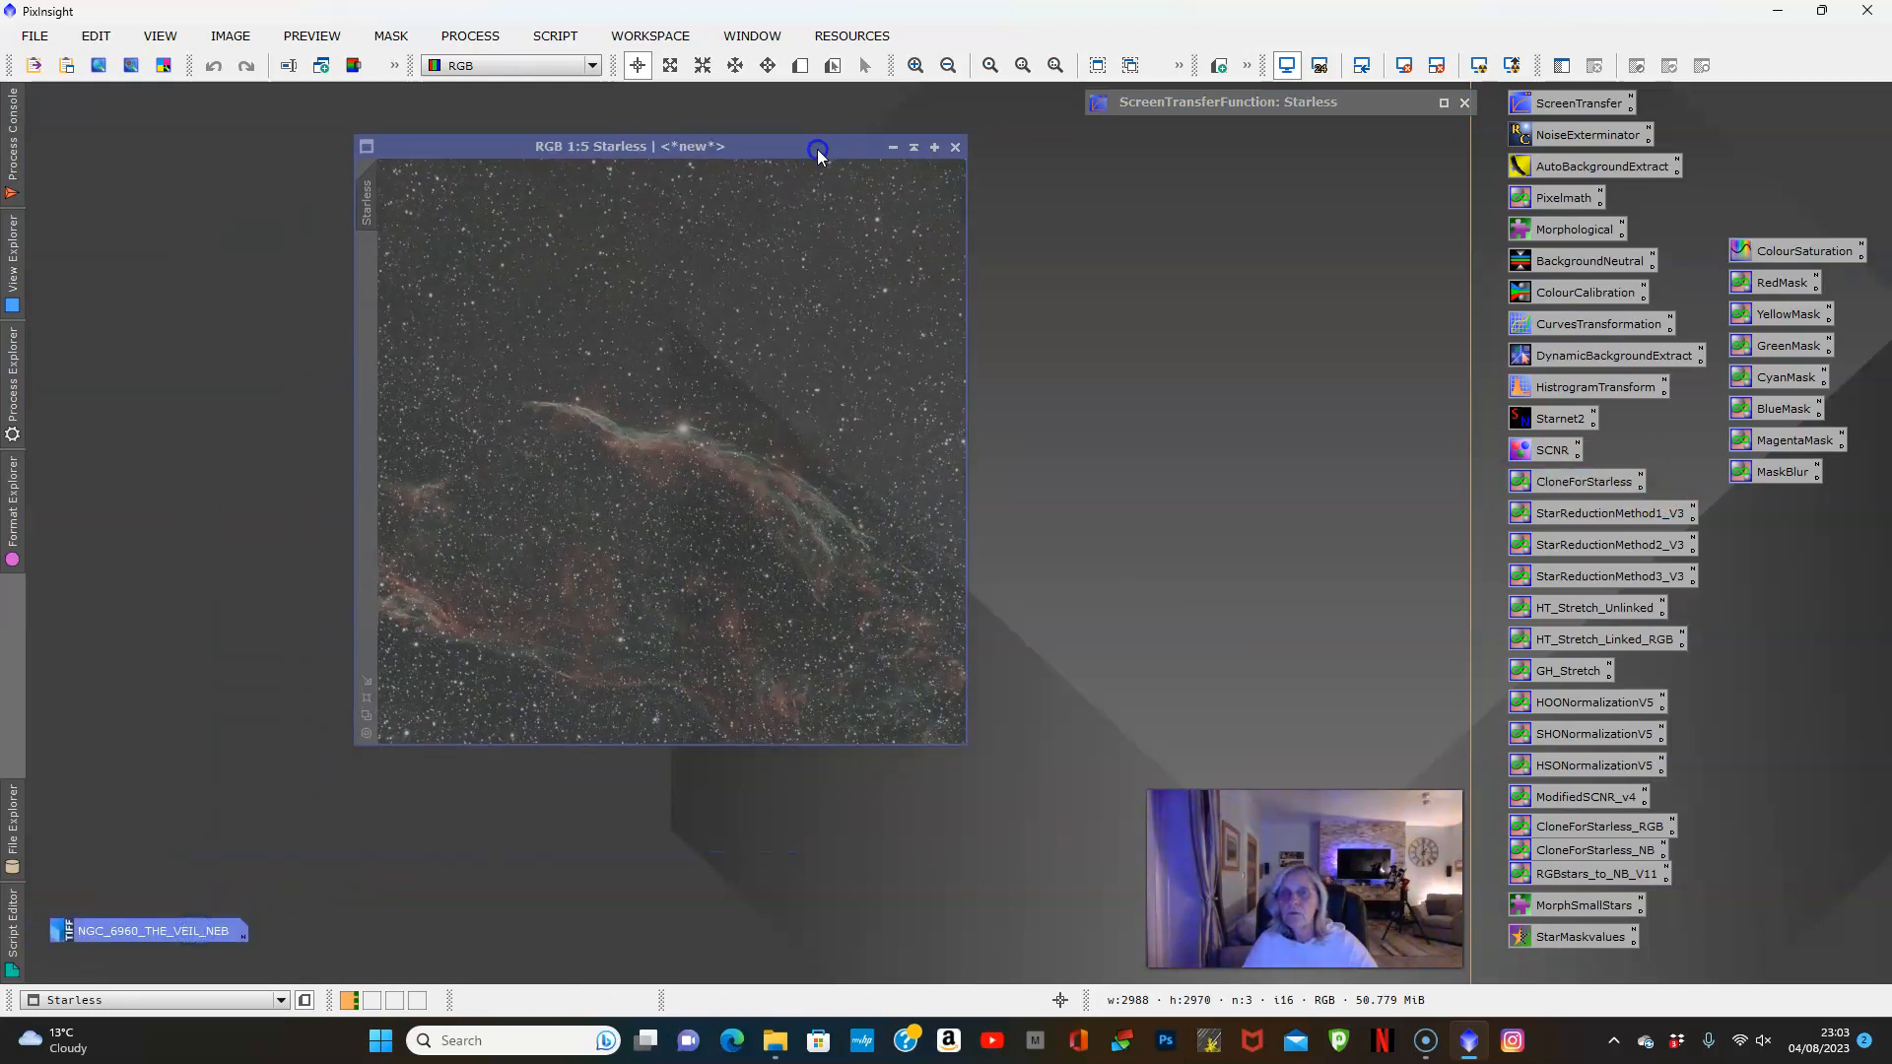
click(365, 697)
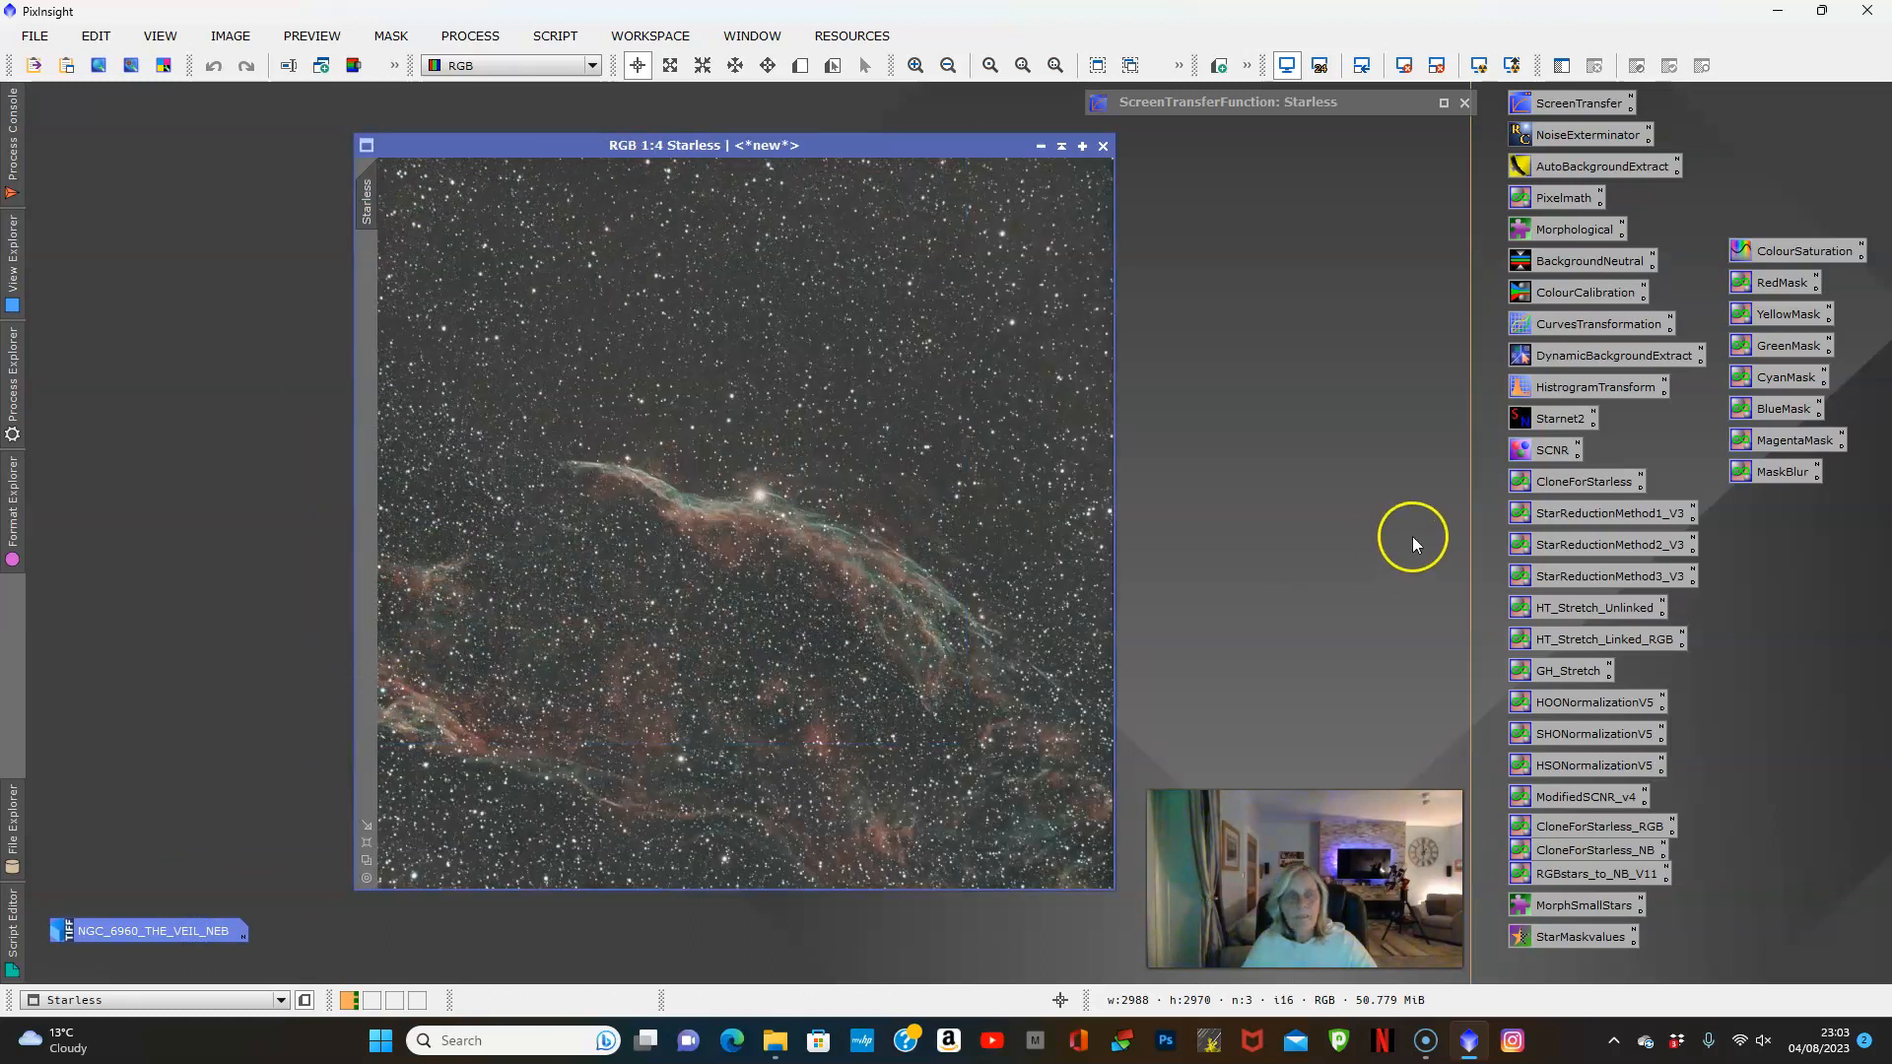
Remove the stars from the Starless image with StarNet2, using stride 256, Create starmask on and Linear data off
double_click(1563, 417)
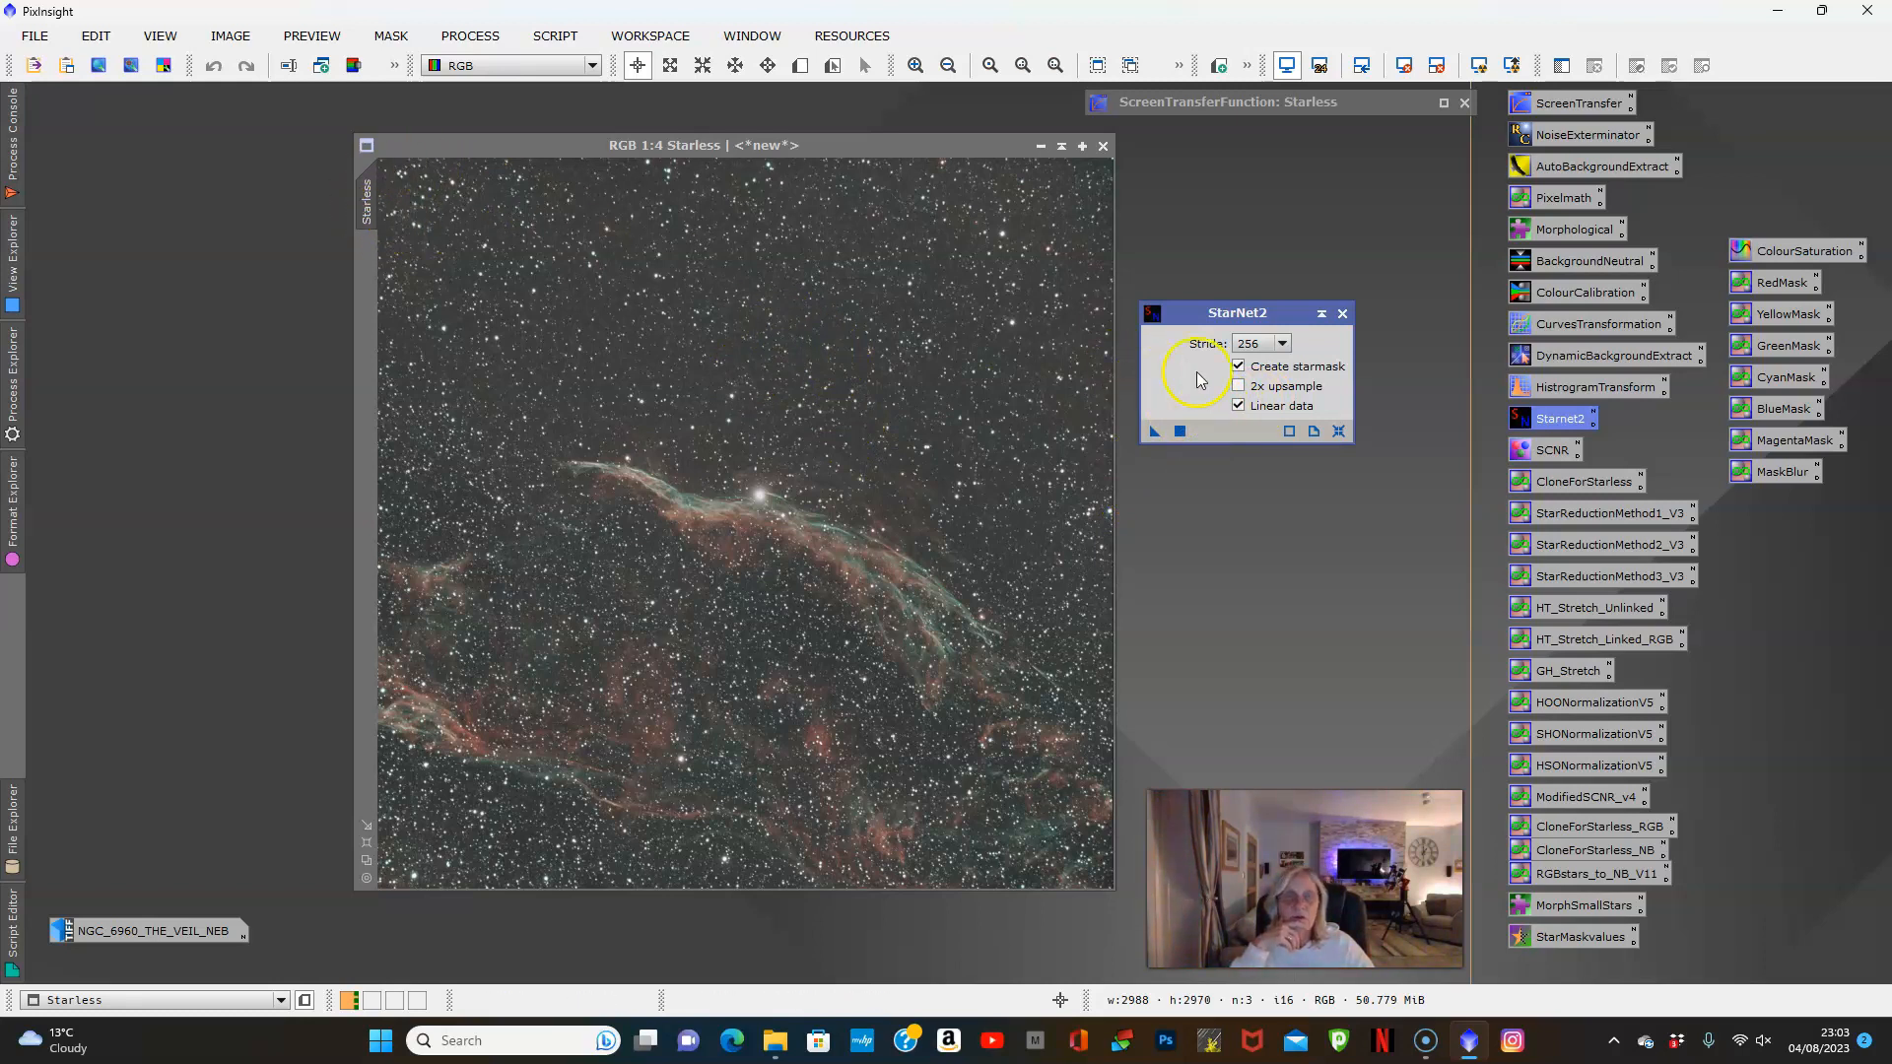
click(1240, 407)
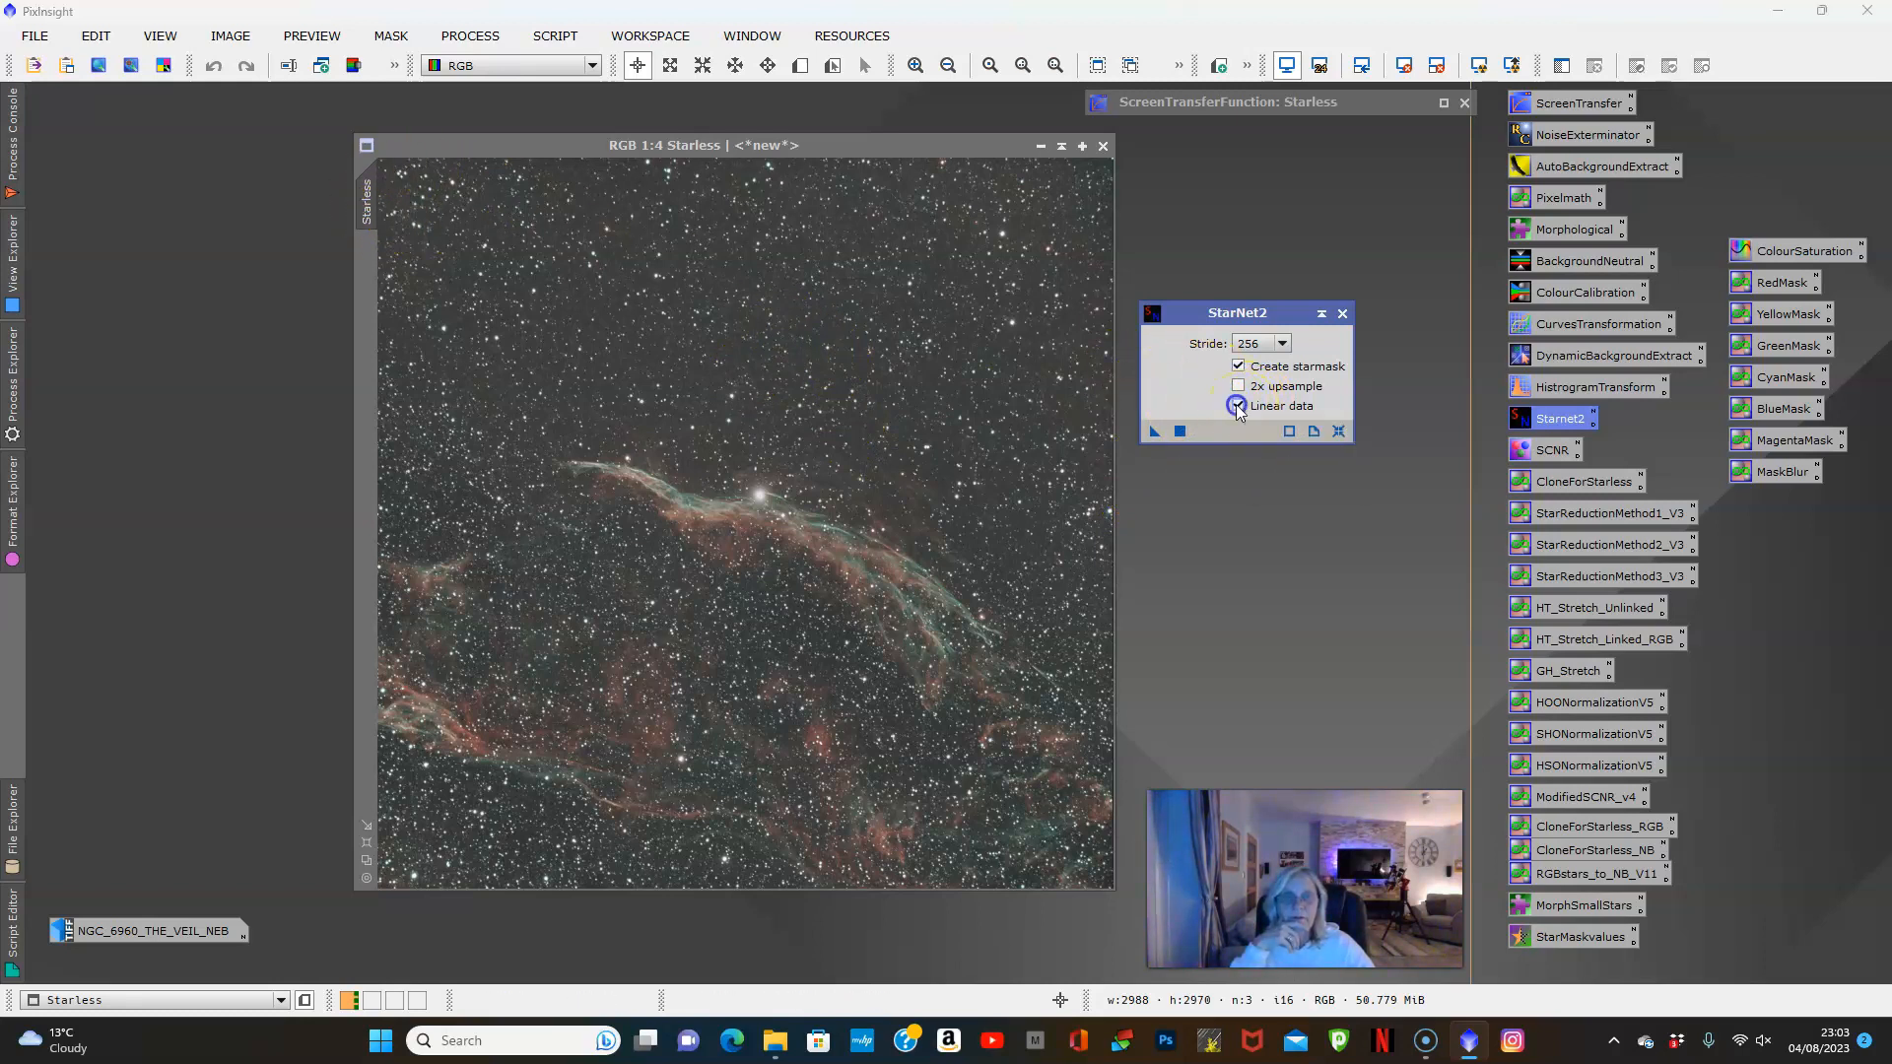
click(1154, 432)
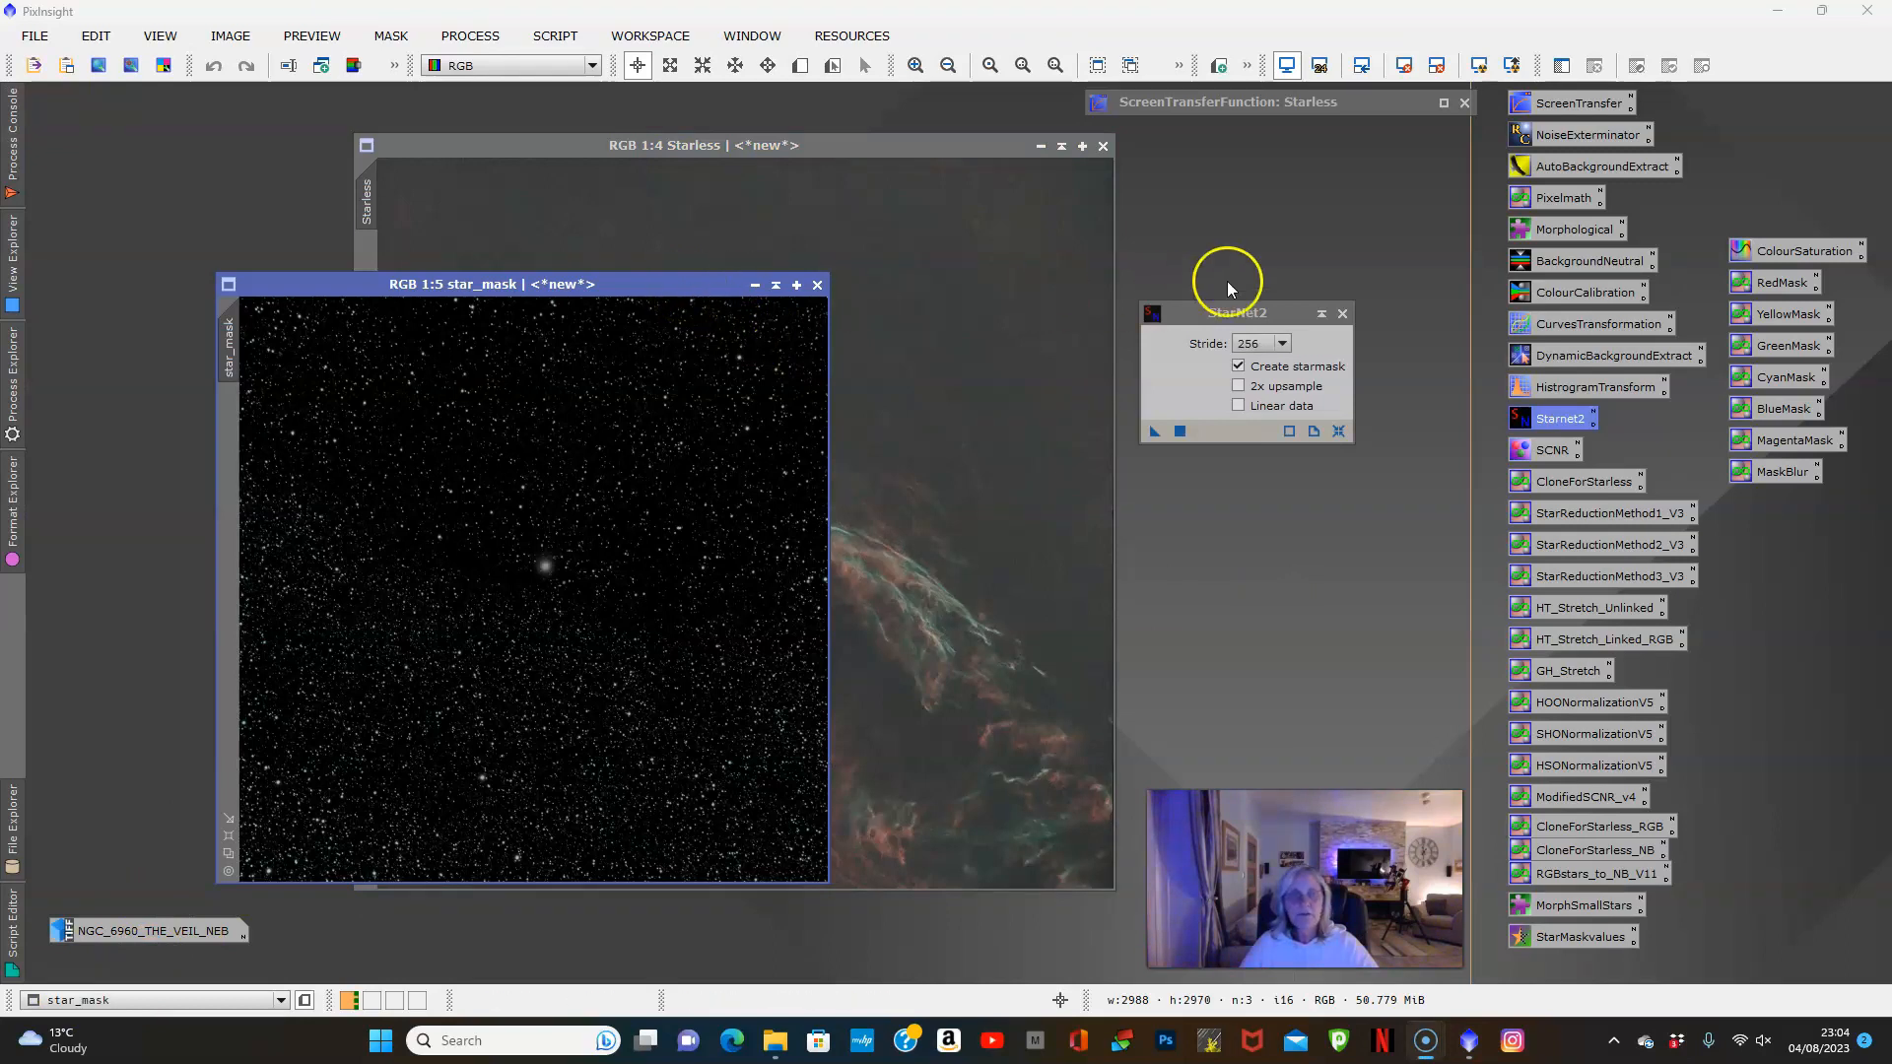
click(1342, 316)
Minimise the star_mask image, clear it out of the way, and reposition the Starless image to free up workspace
click(591, 410)
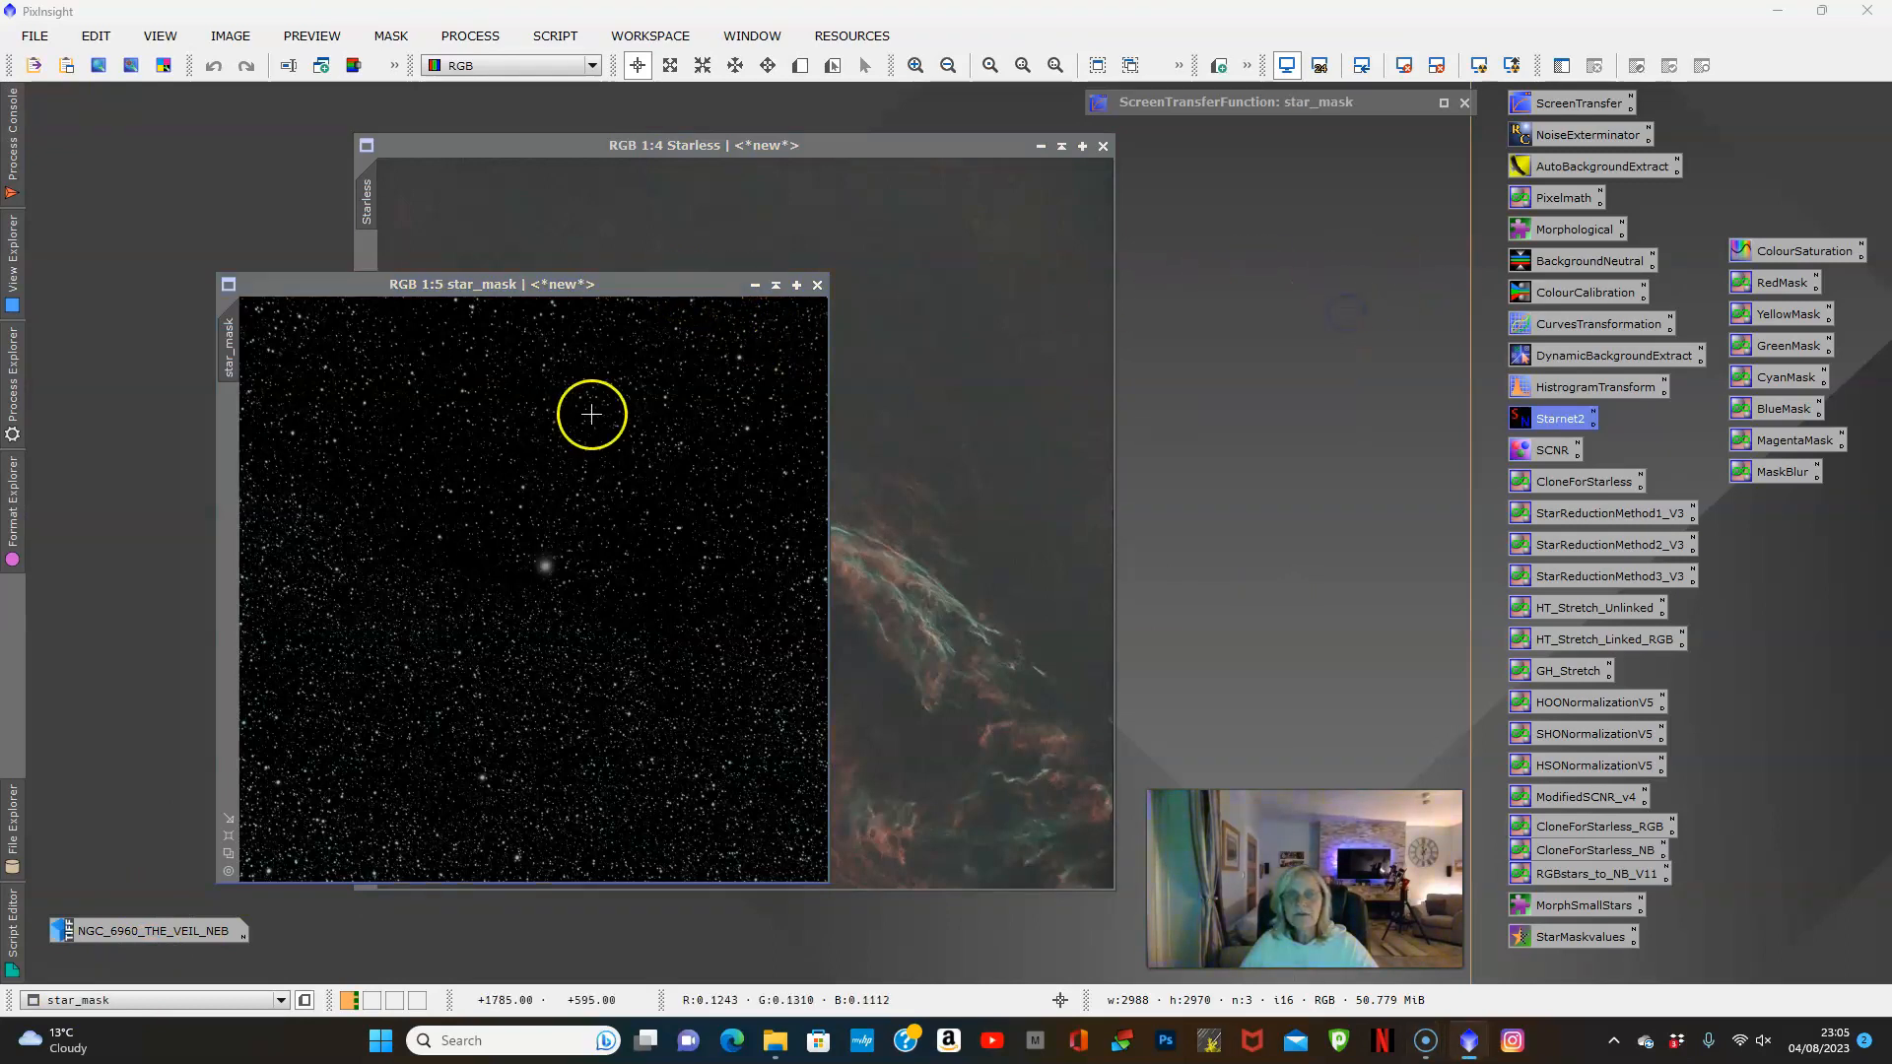
drag(599, 292, 1208, 284)
click(1365, 269)
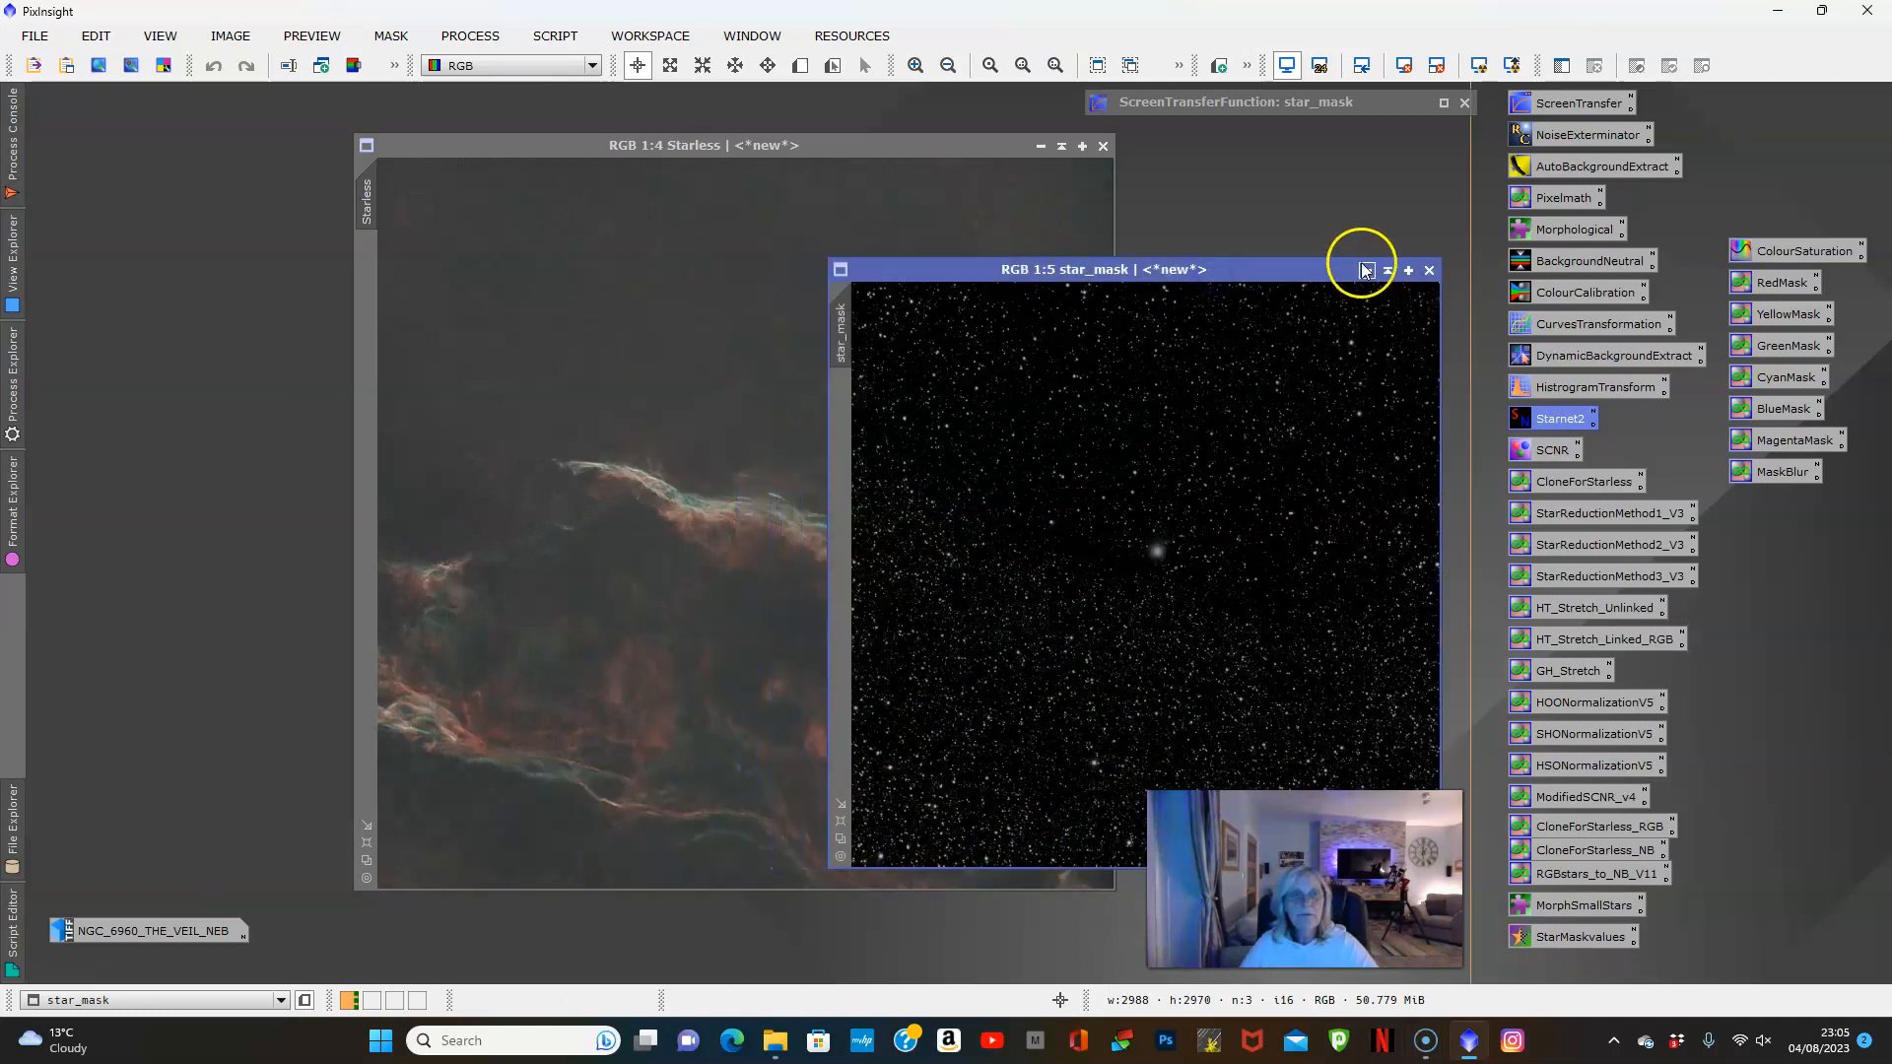
click(1366, 270)
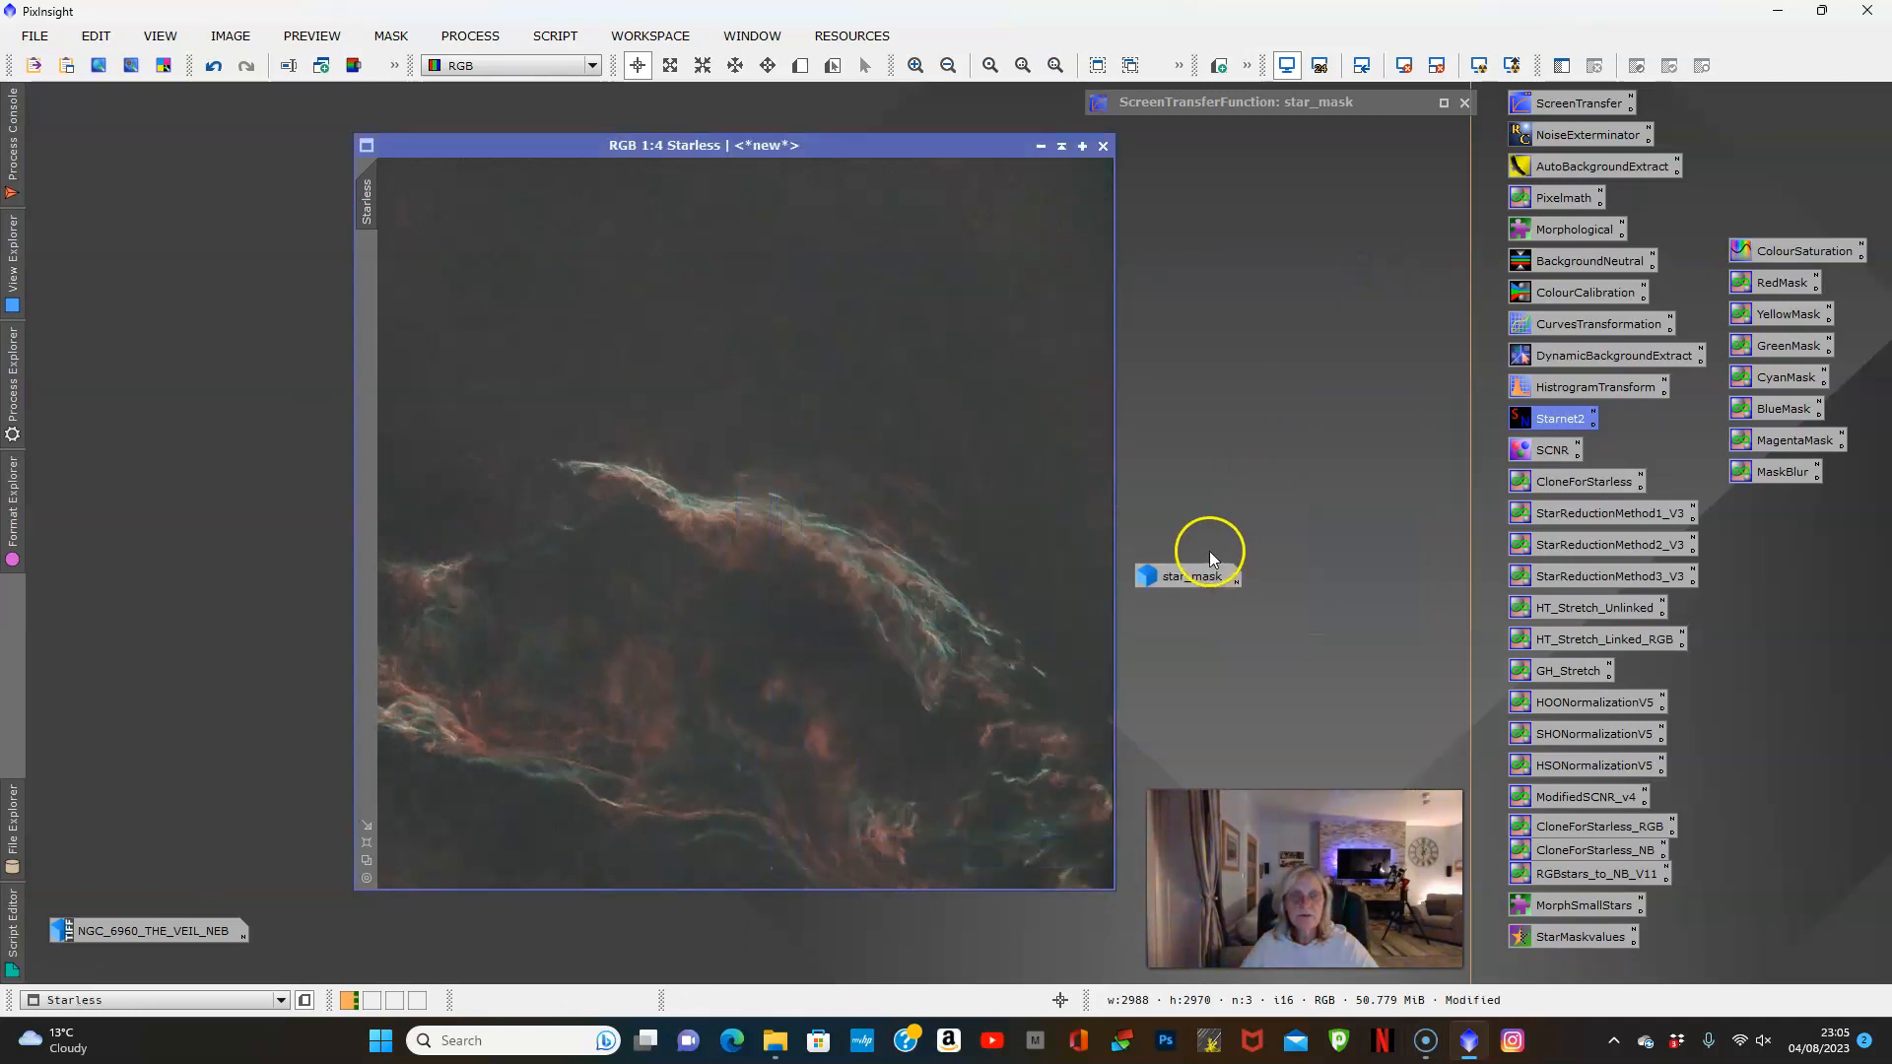
click(1179, 580)
drag(726, 148, 551, 135)
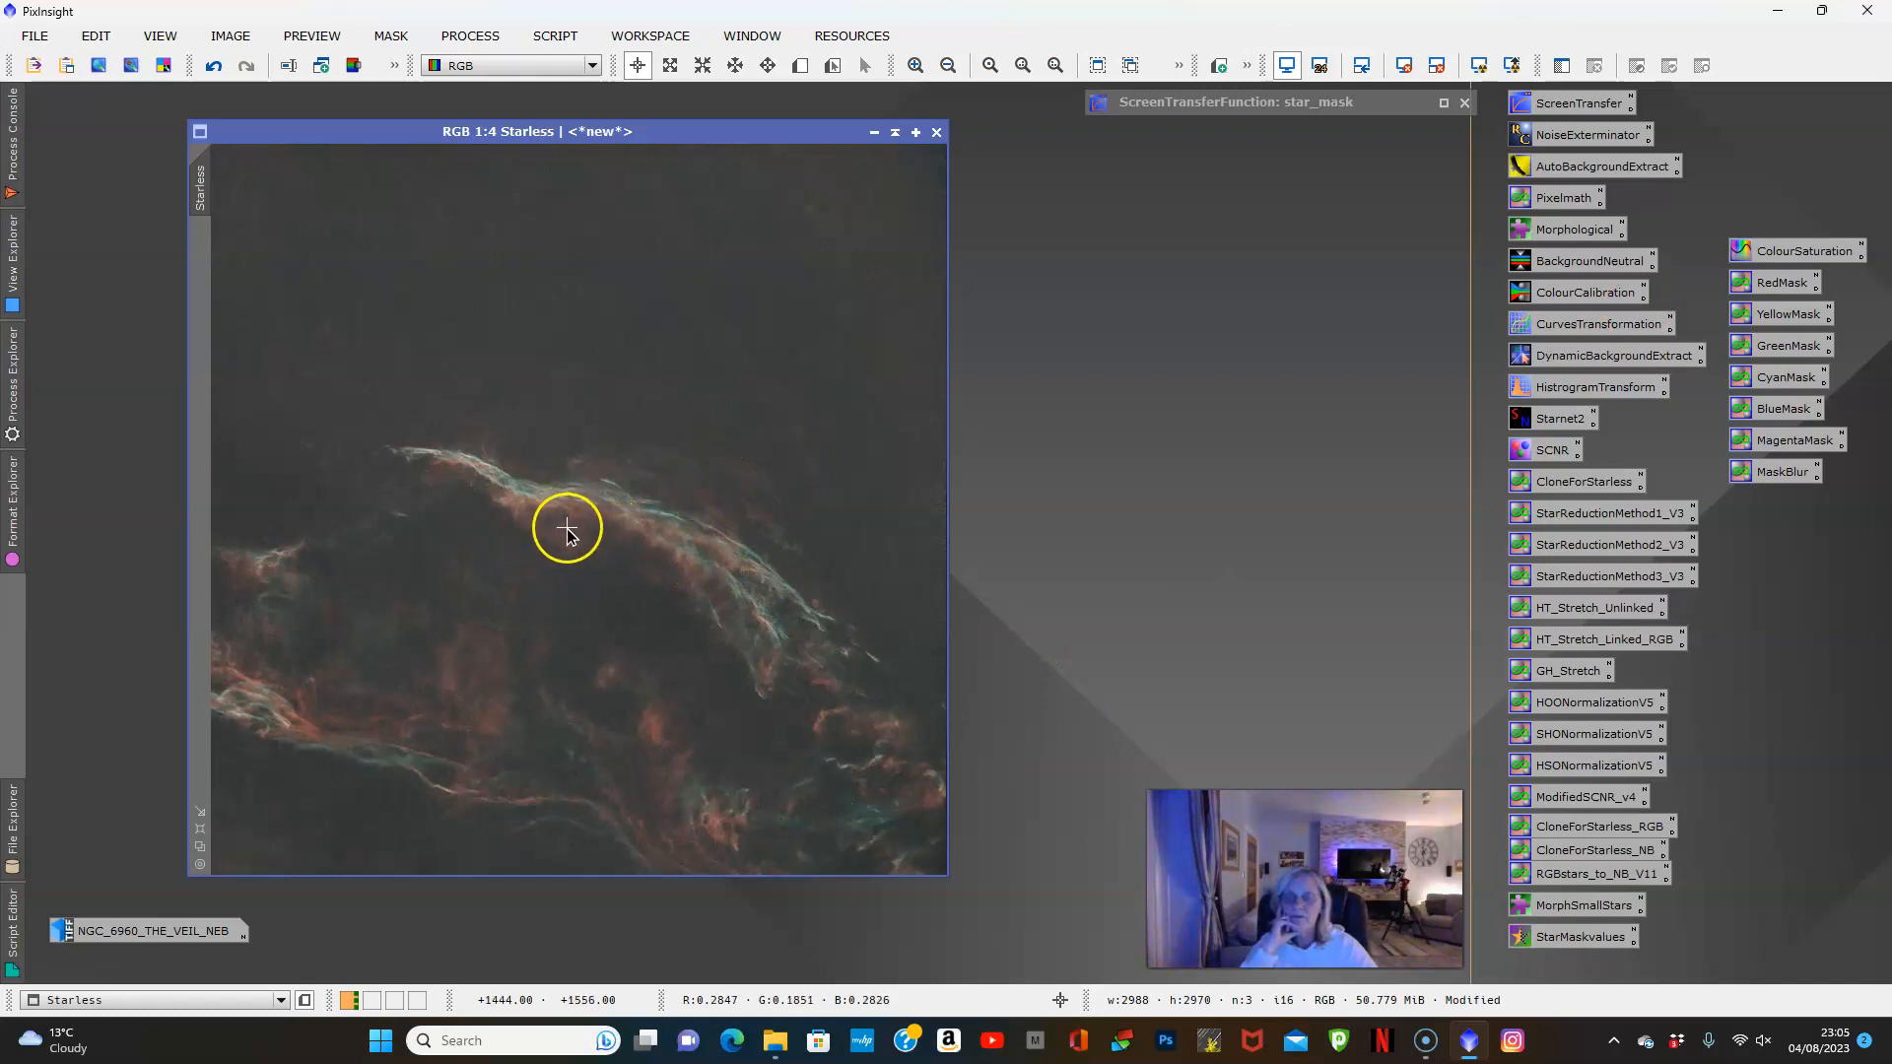
Generate a red colour mask from the Starless image with the saved RedMask process and apply it as that image's mask
double_click(1780, 284)
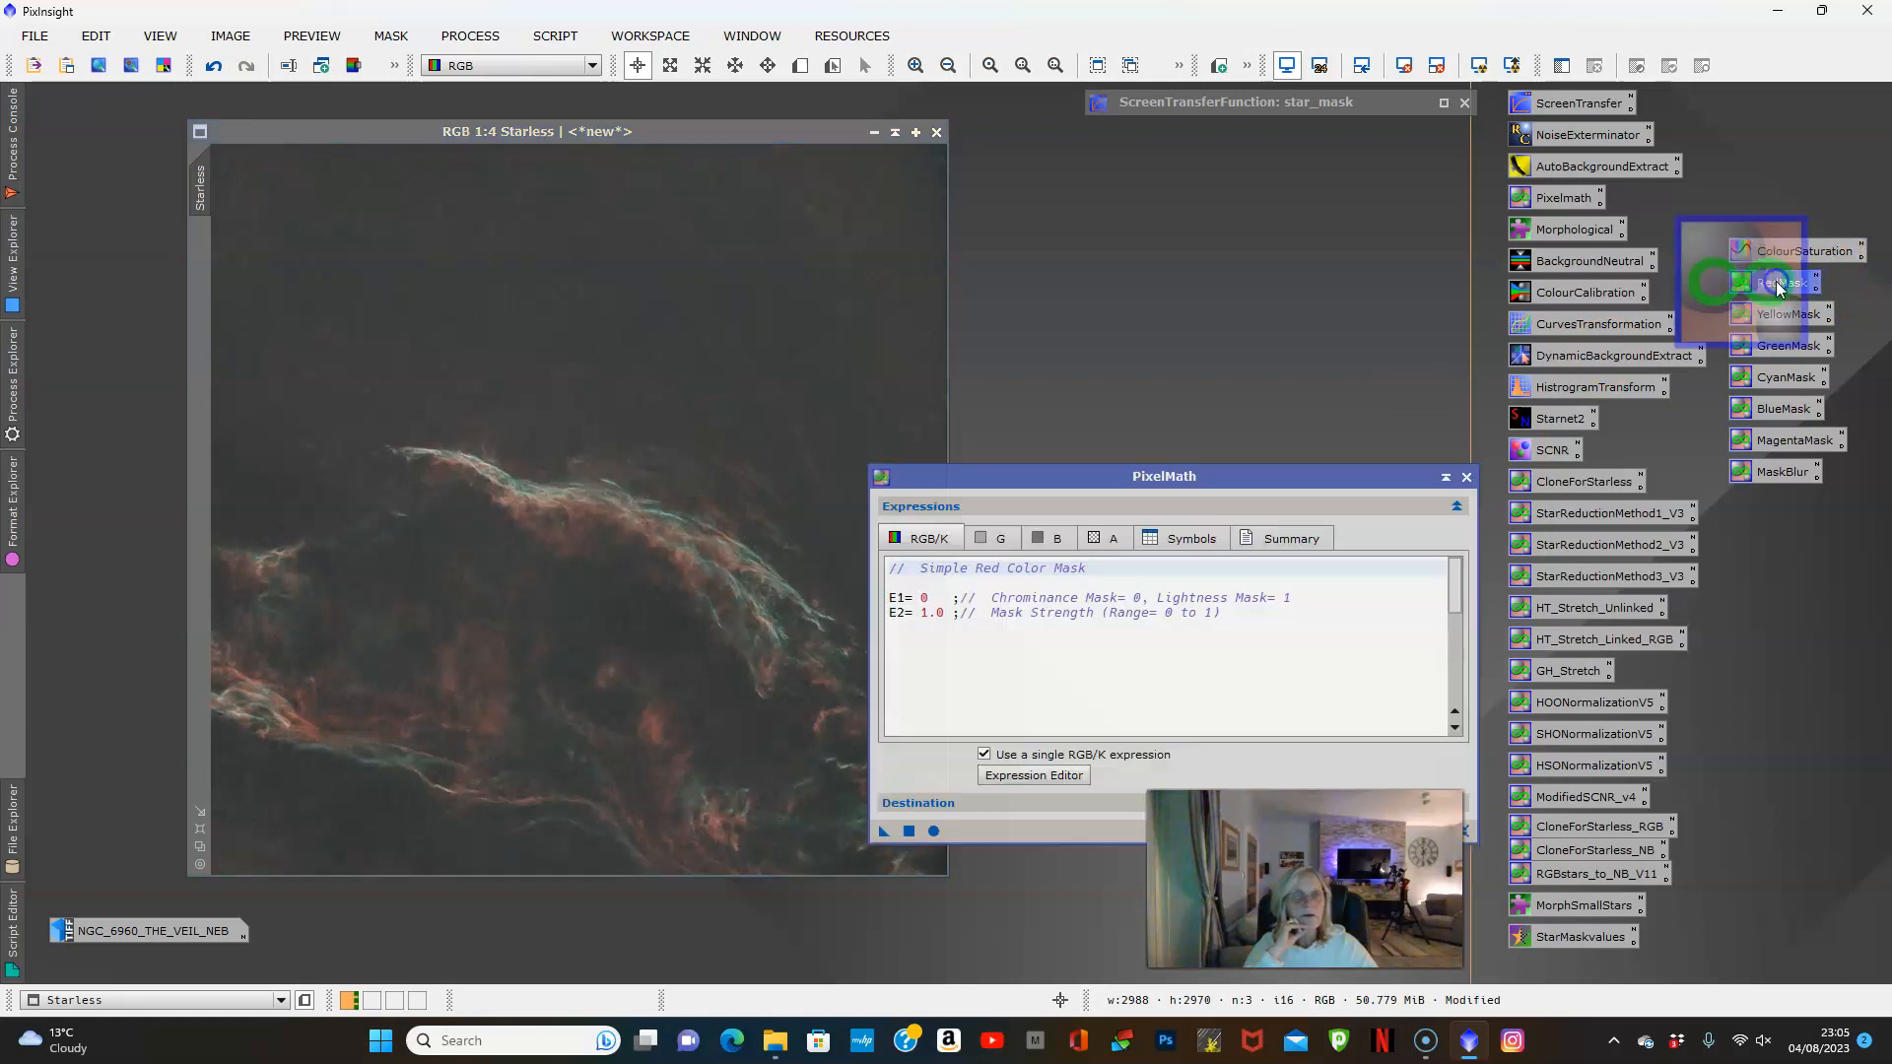
drag(879, 830, 588, 565)
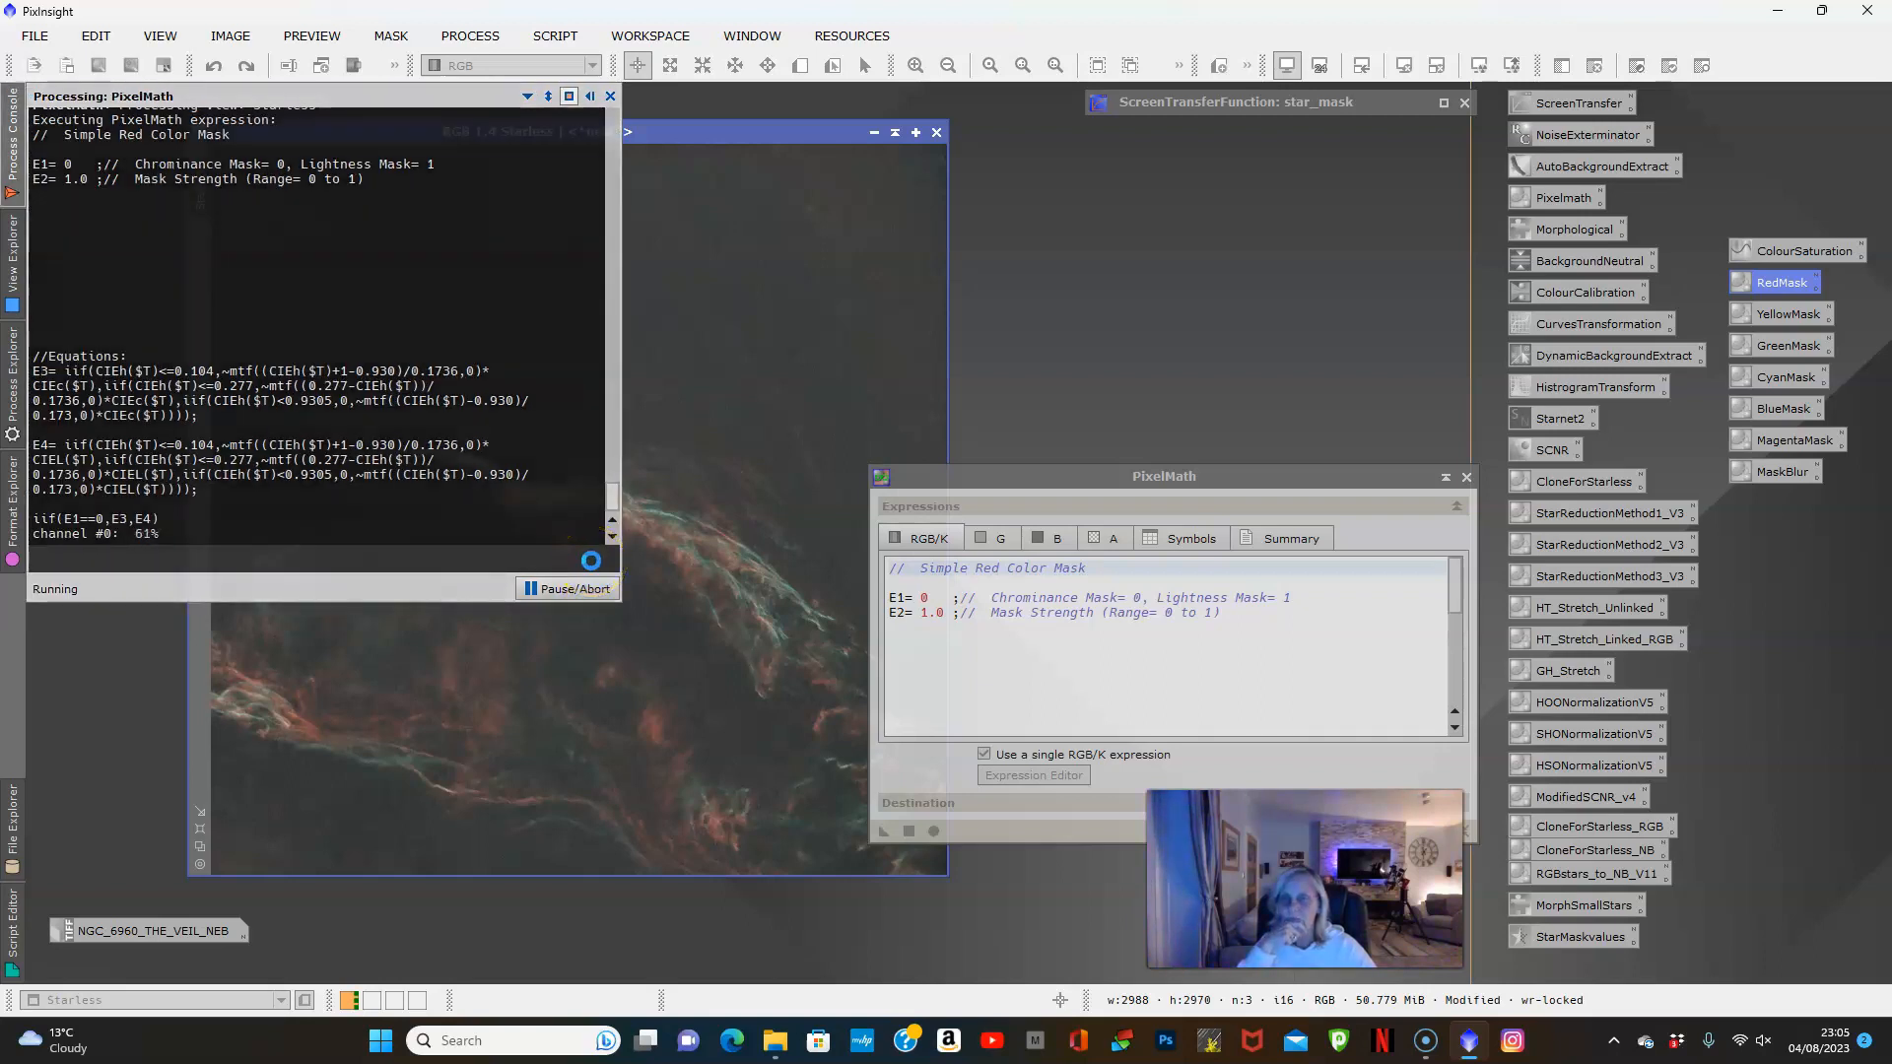
click(739, 560)
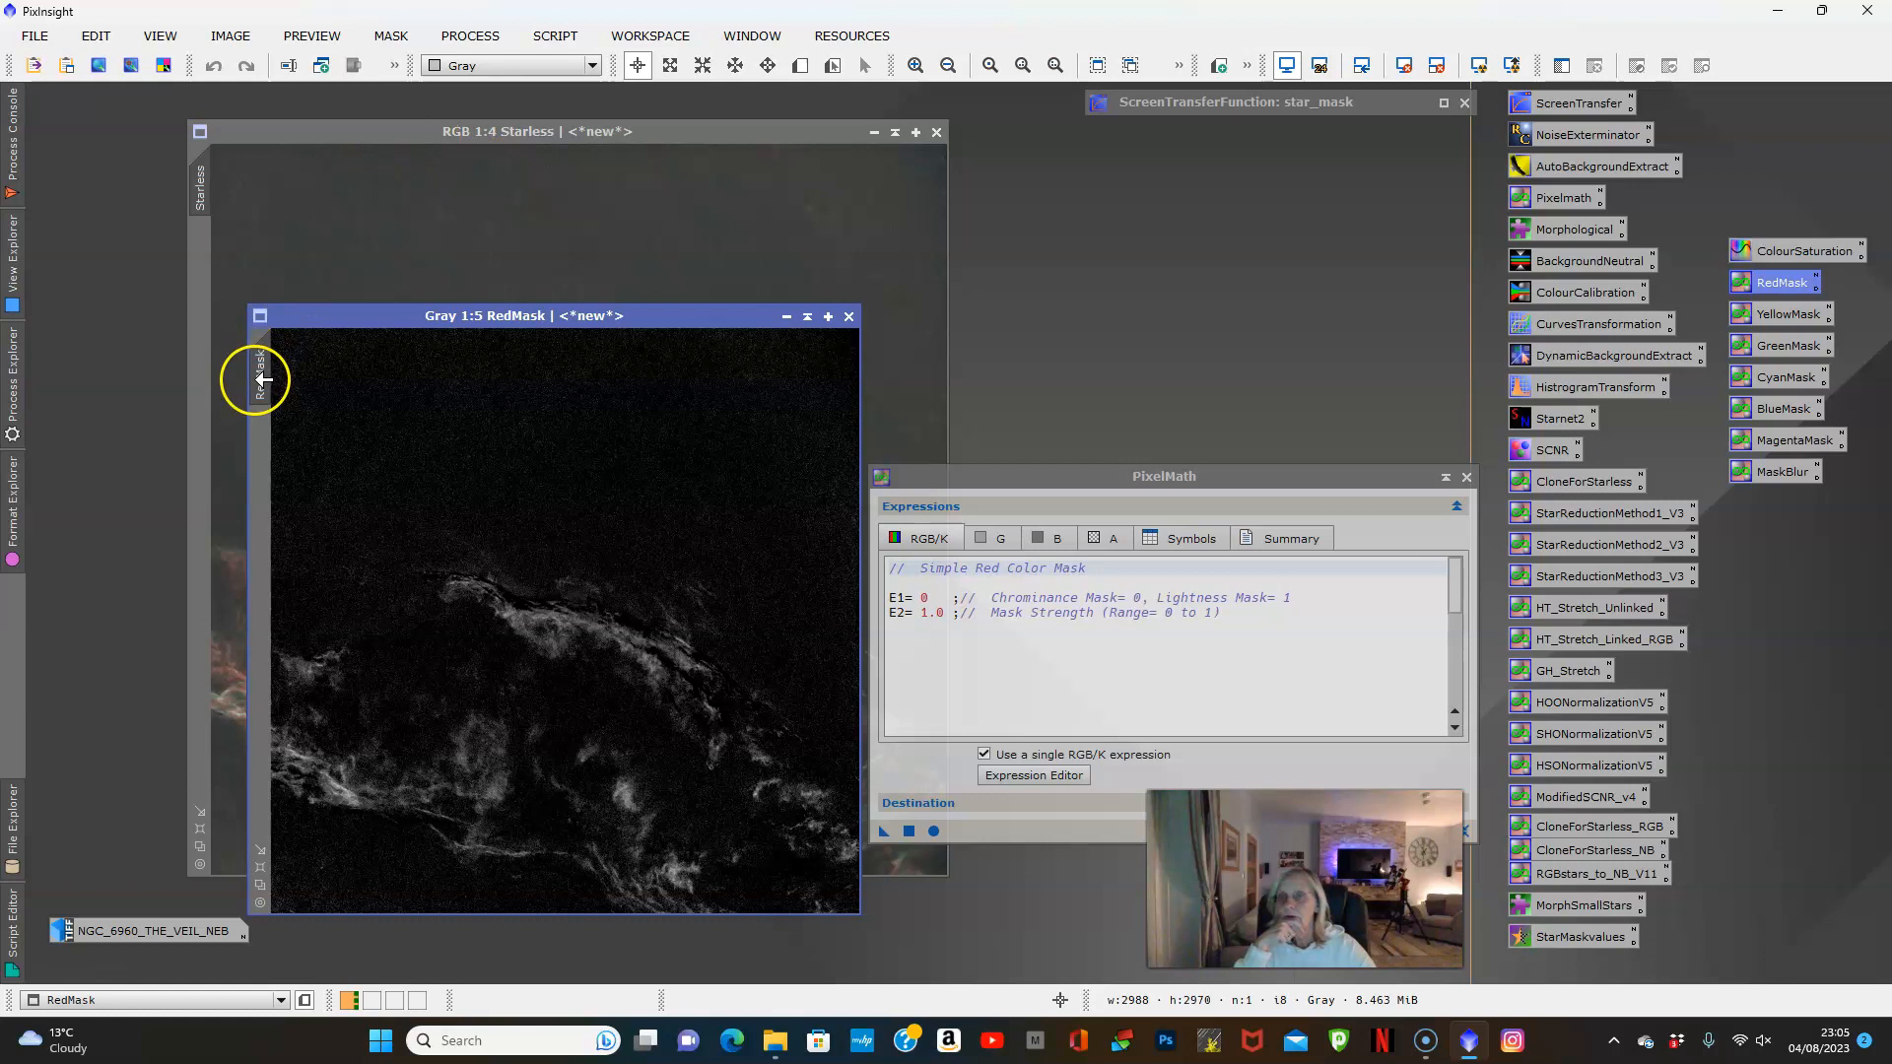
drag(195, 286, 197, 283)
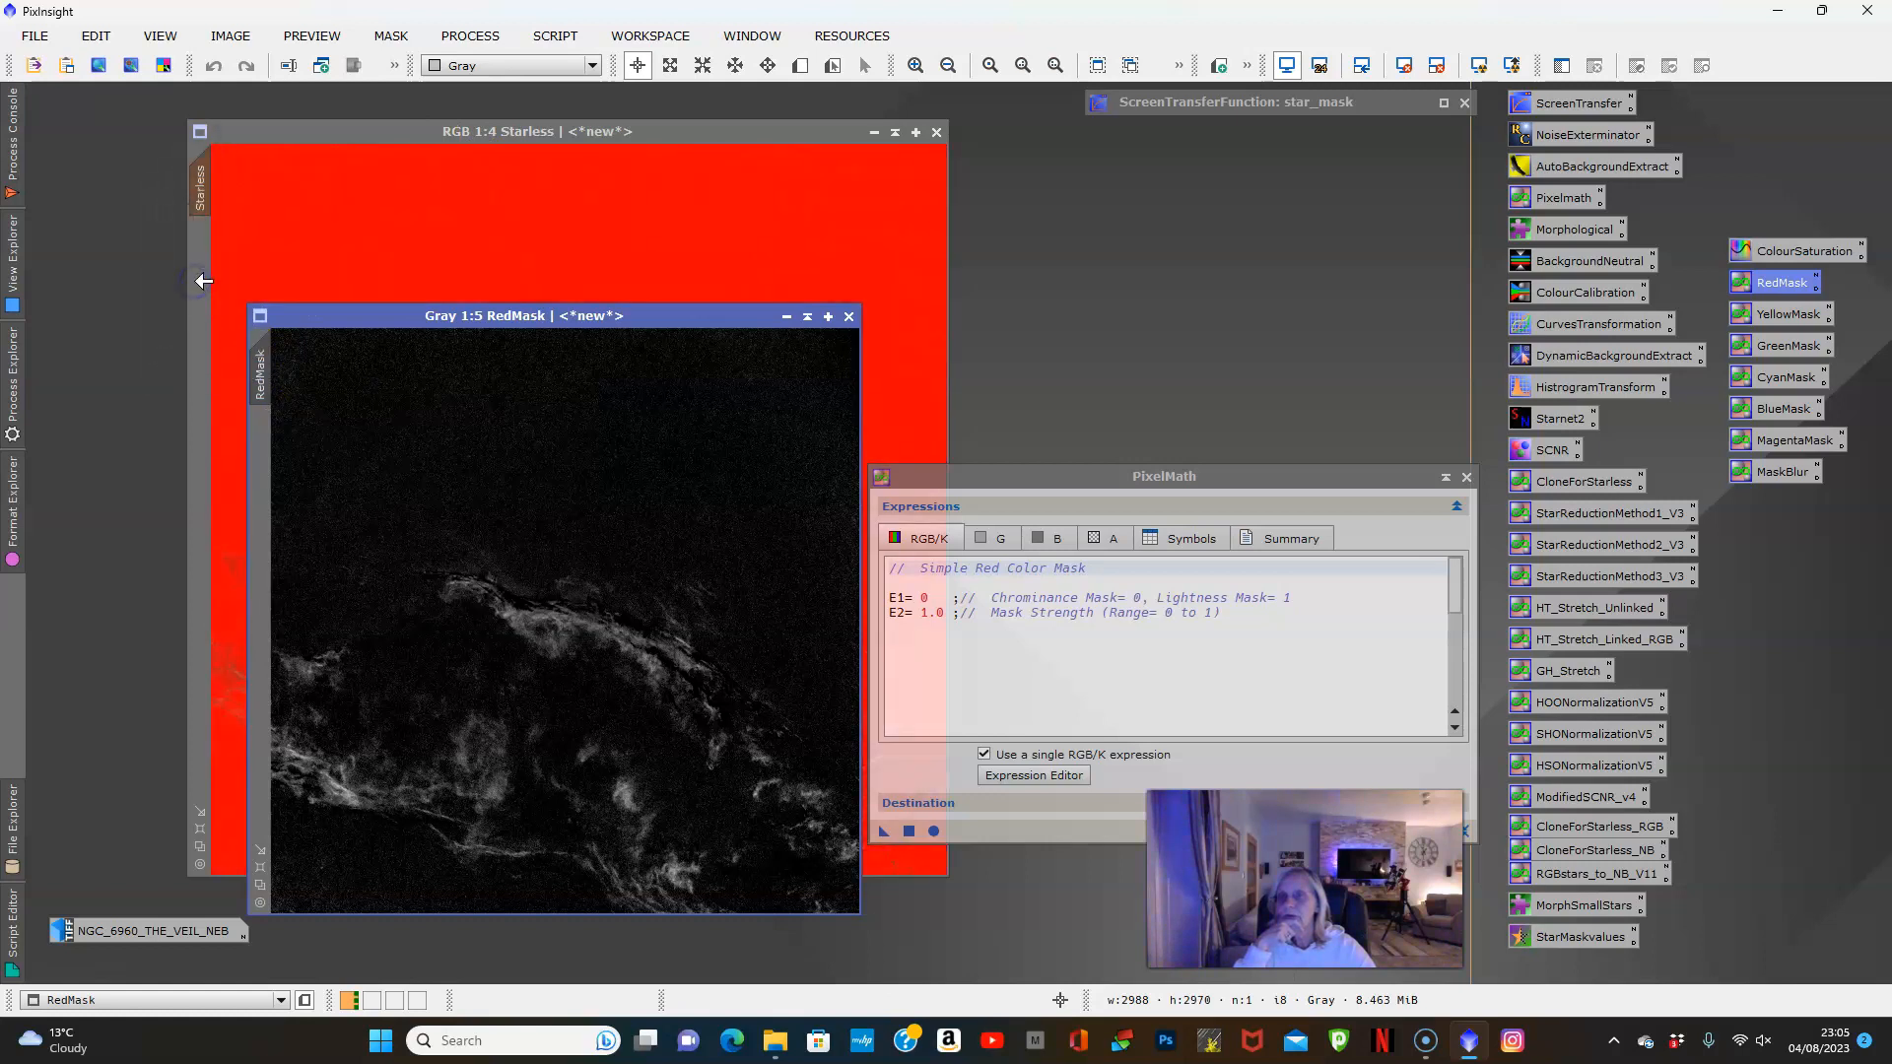
click(1467, 478)
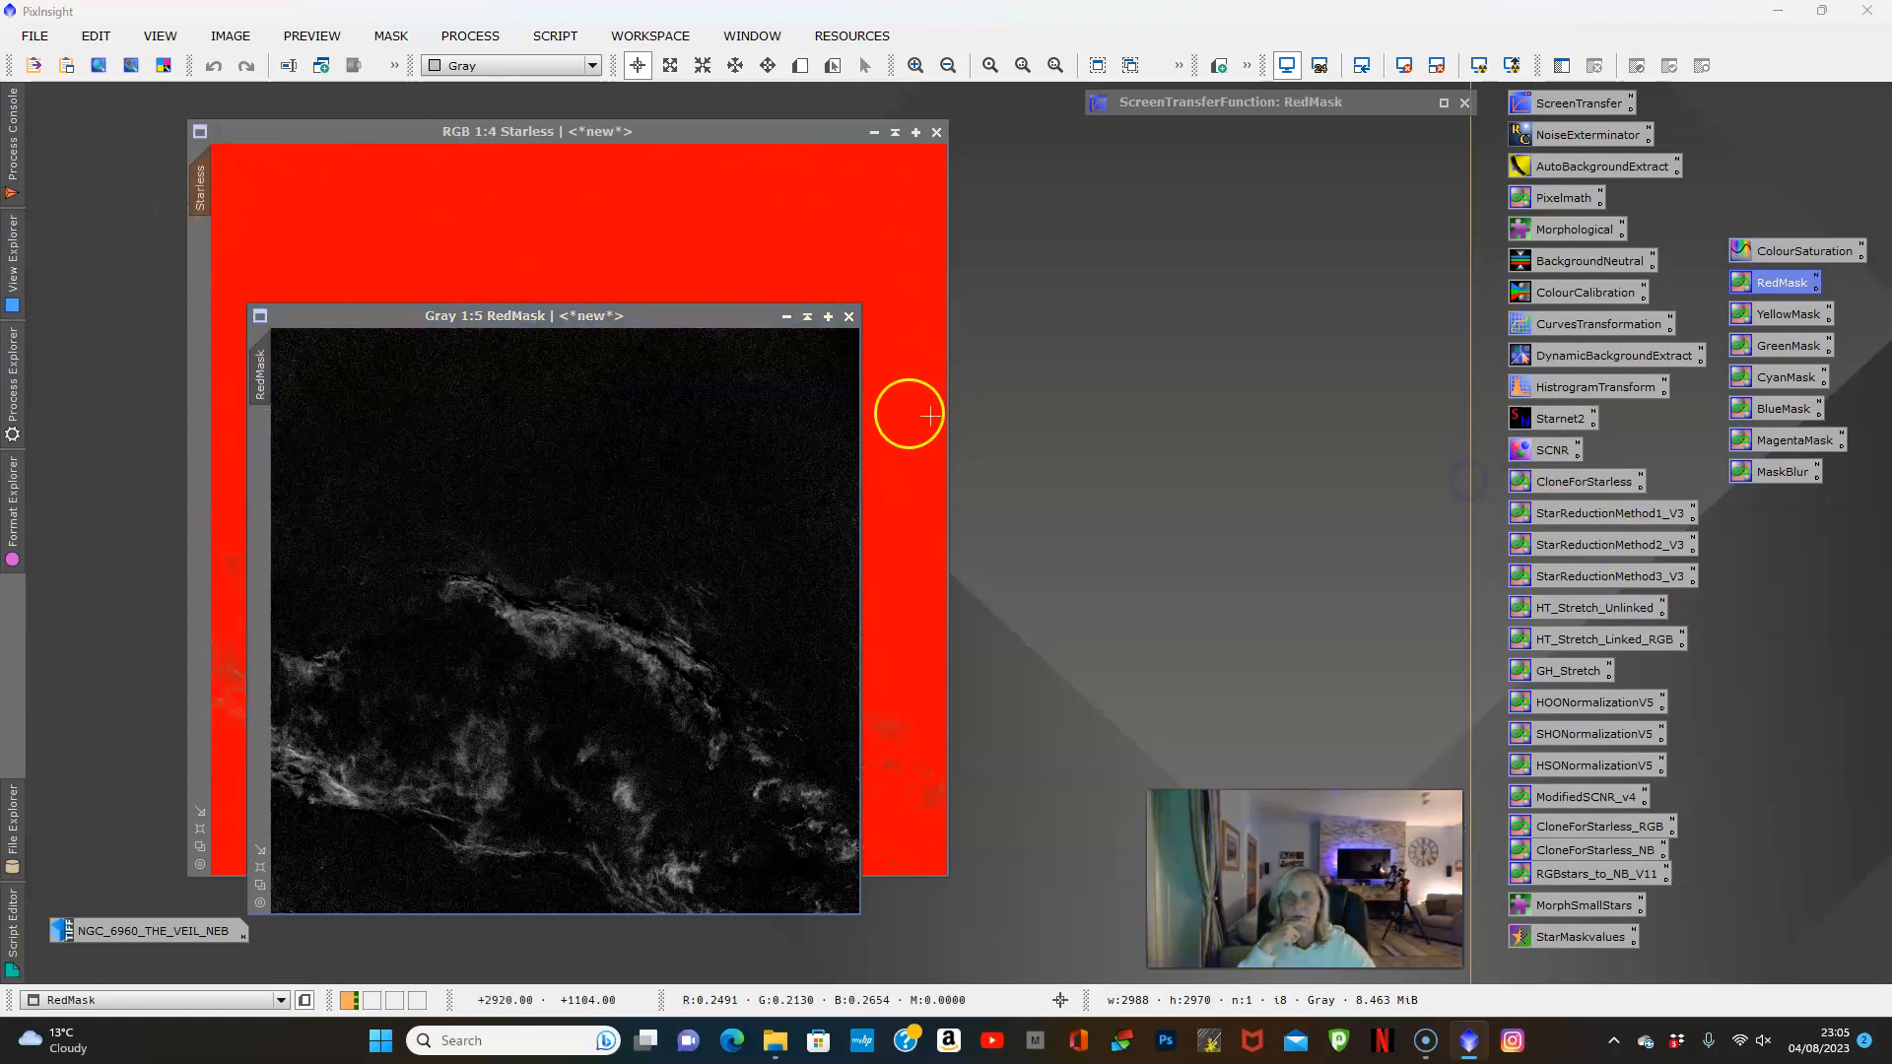
Move the RedMask image aside and hide the red mask overlay on the Starless image while keeping the mask active
drag(729, 323, 954, 392)
click(806, 133)
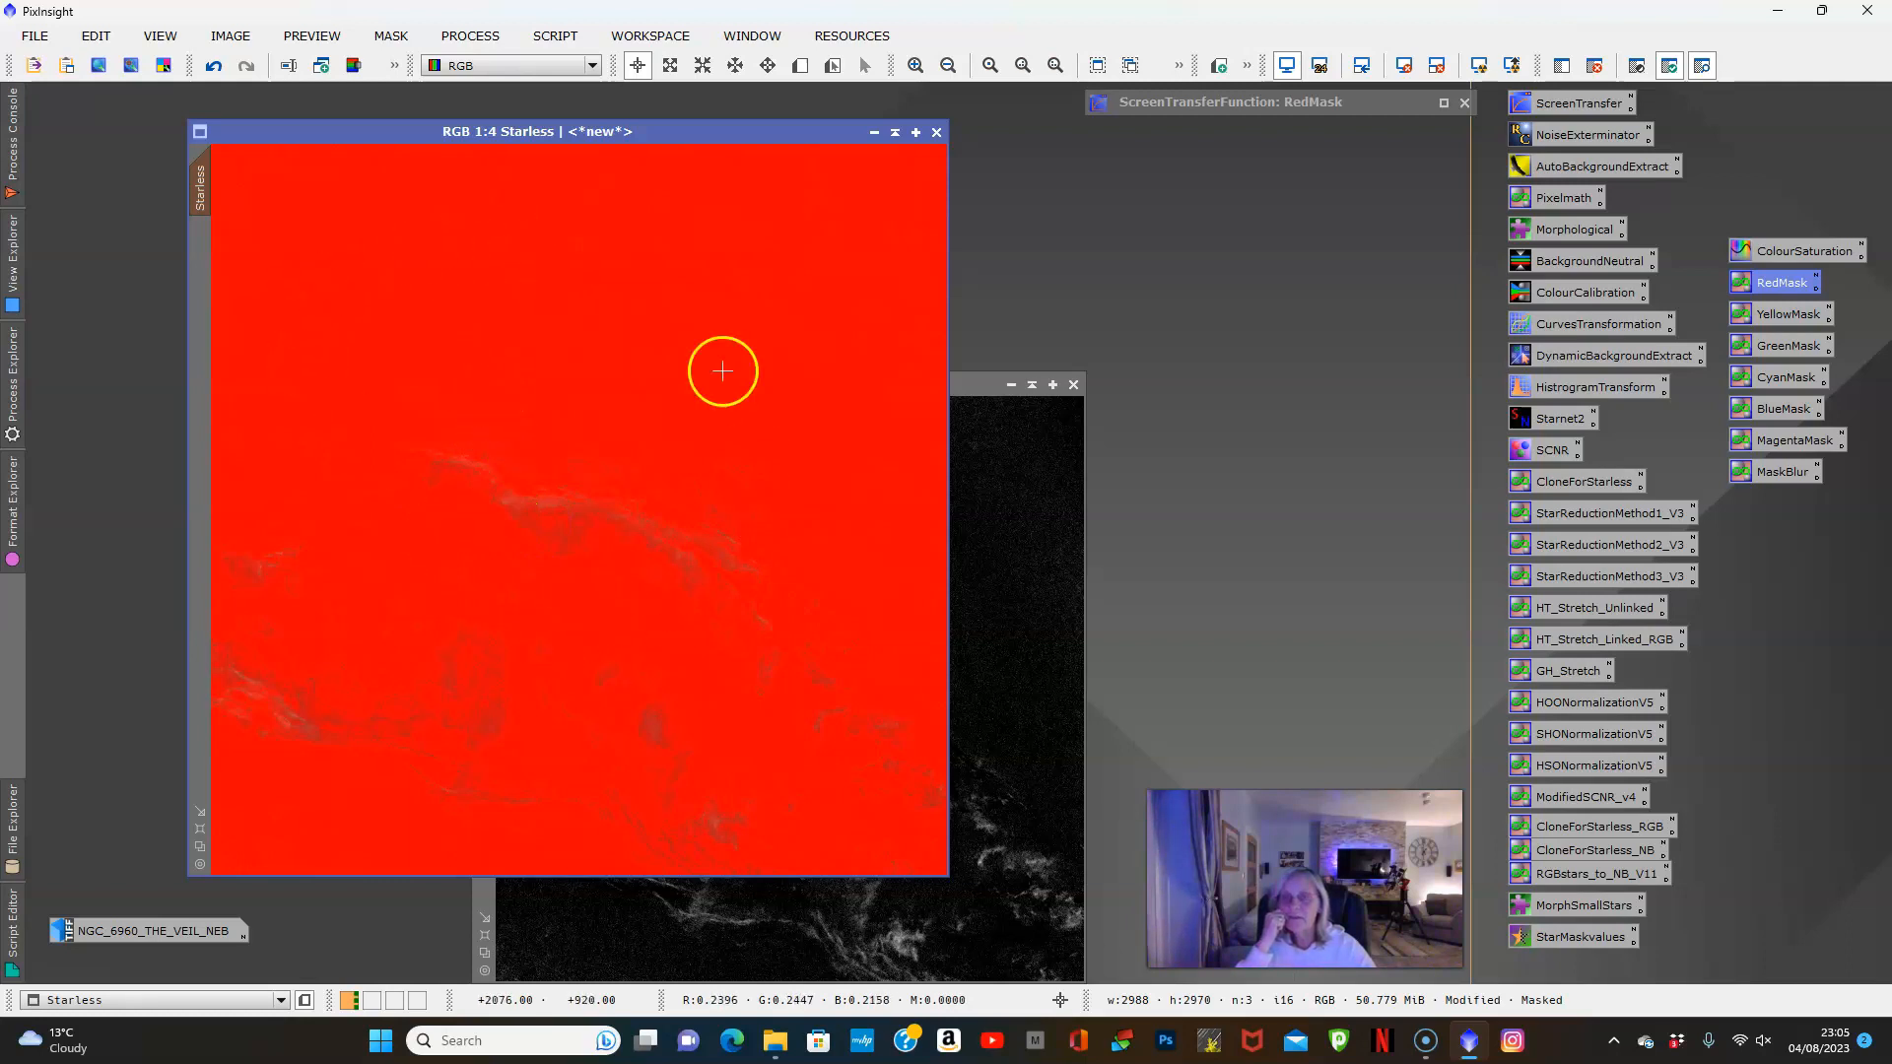
click(1703, 66)
click(139, 178)
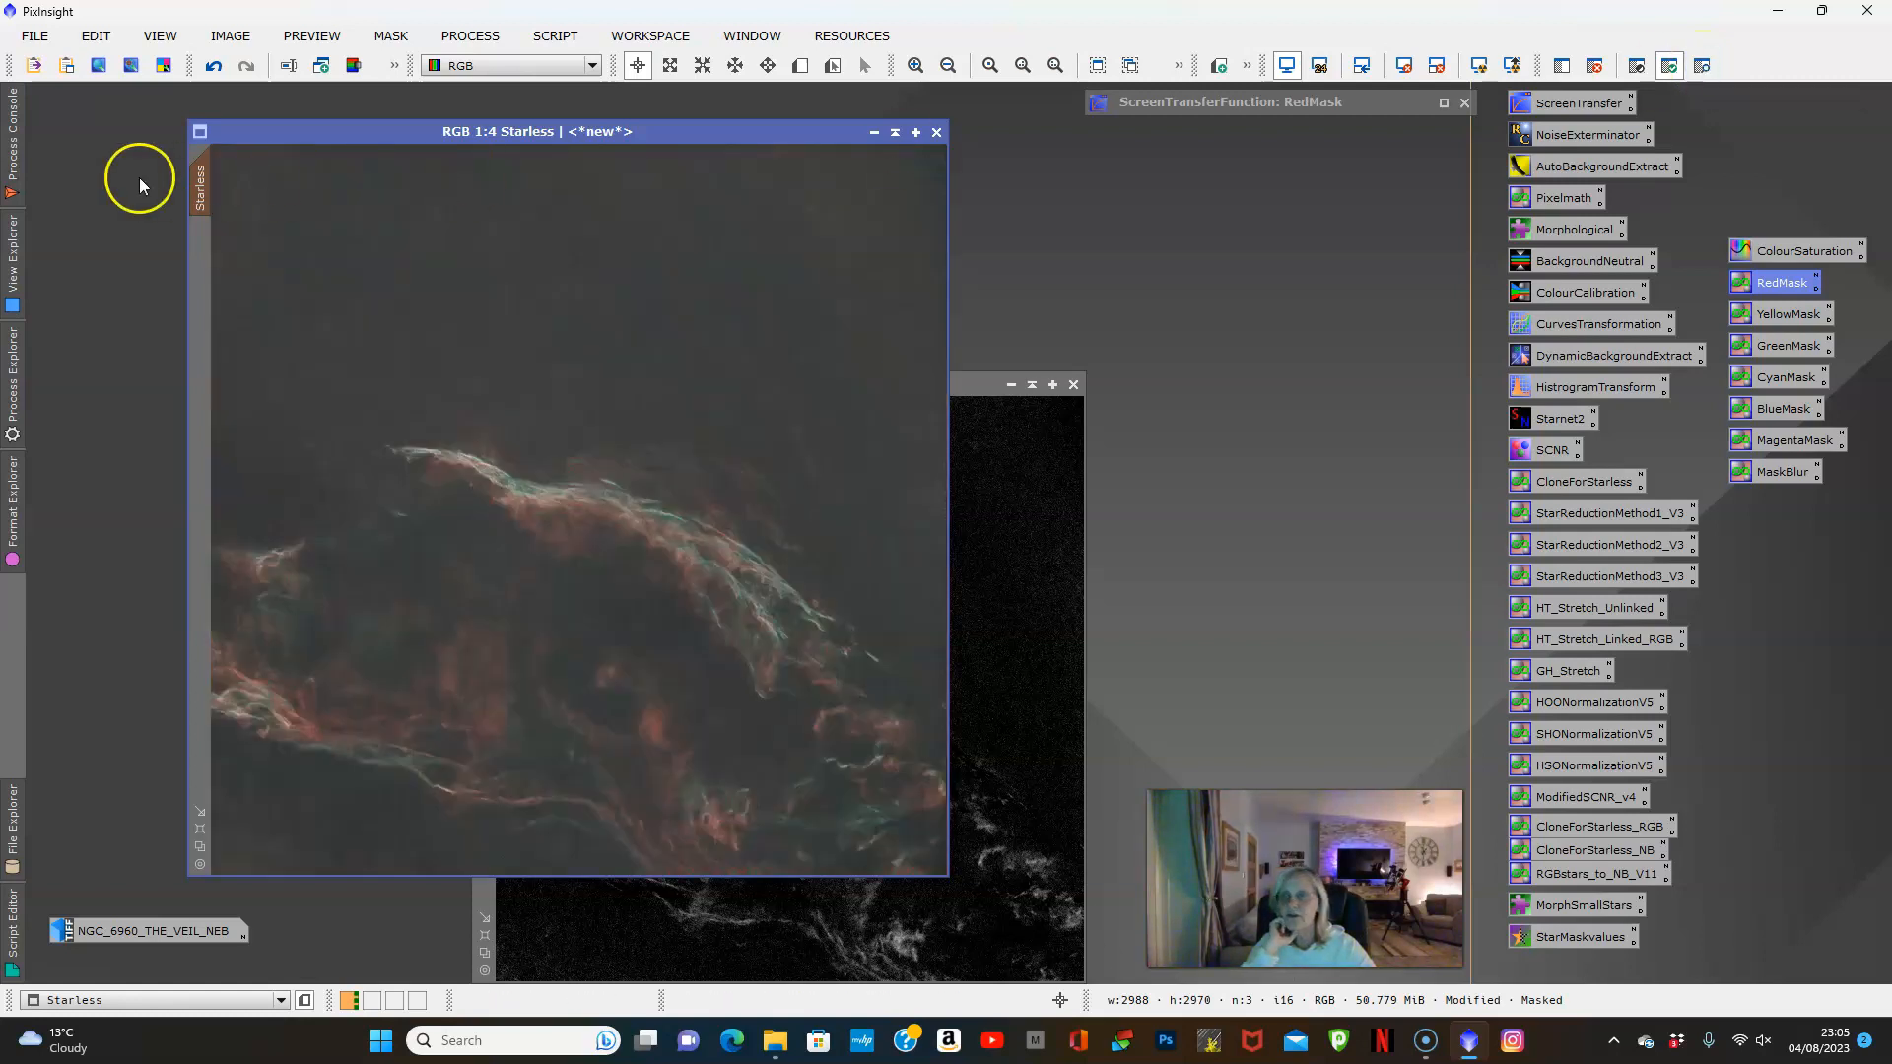
mouse_move(202, 170)
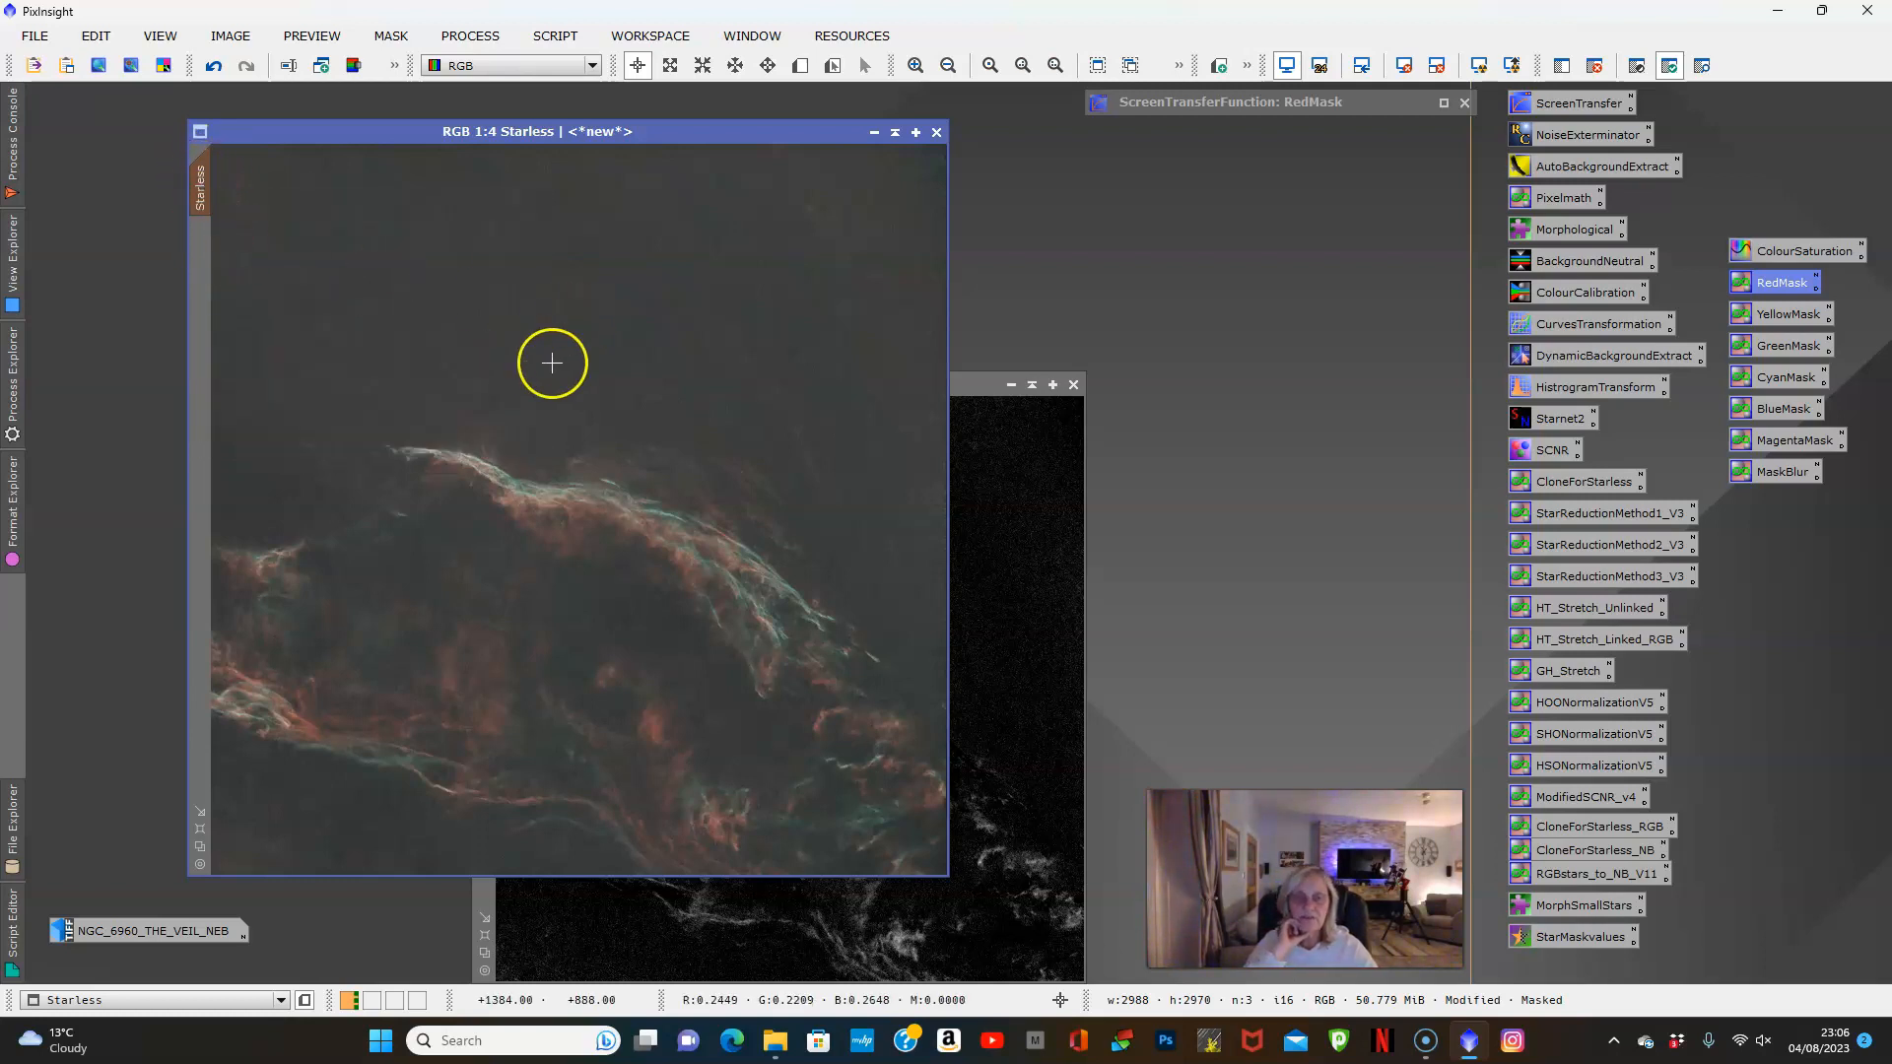
Boost the masked reds in Starless with CurvesTransformation, raising the red curve at input 0.25581 to output 0.48320, and reset the curve
double_click(1557, 332)
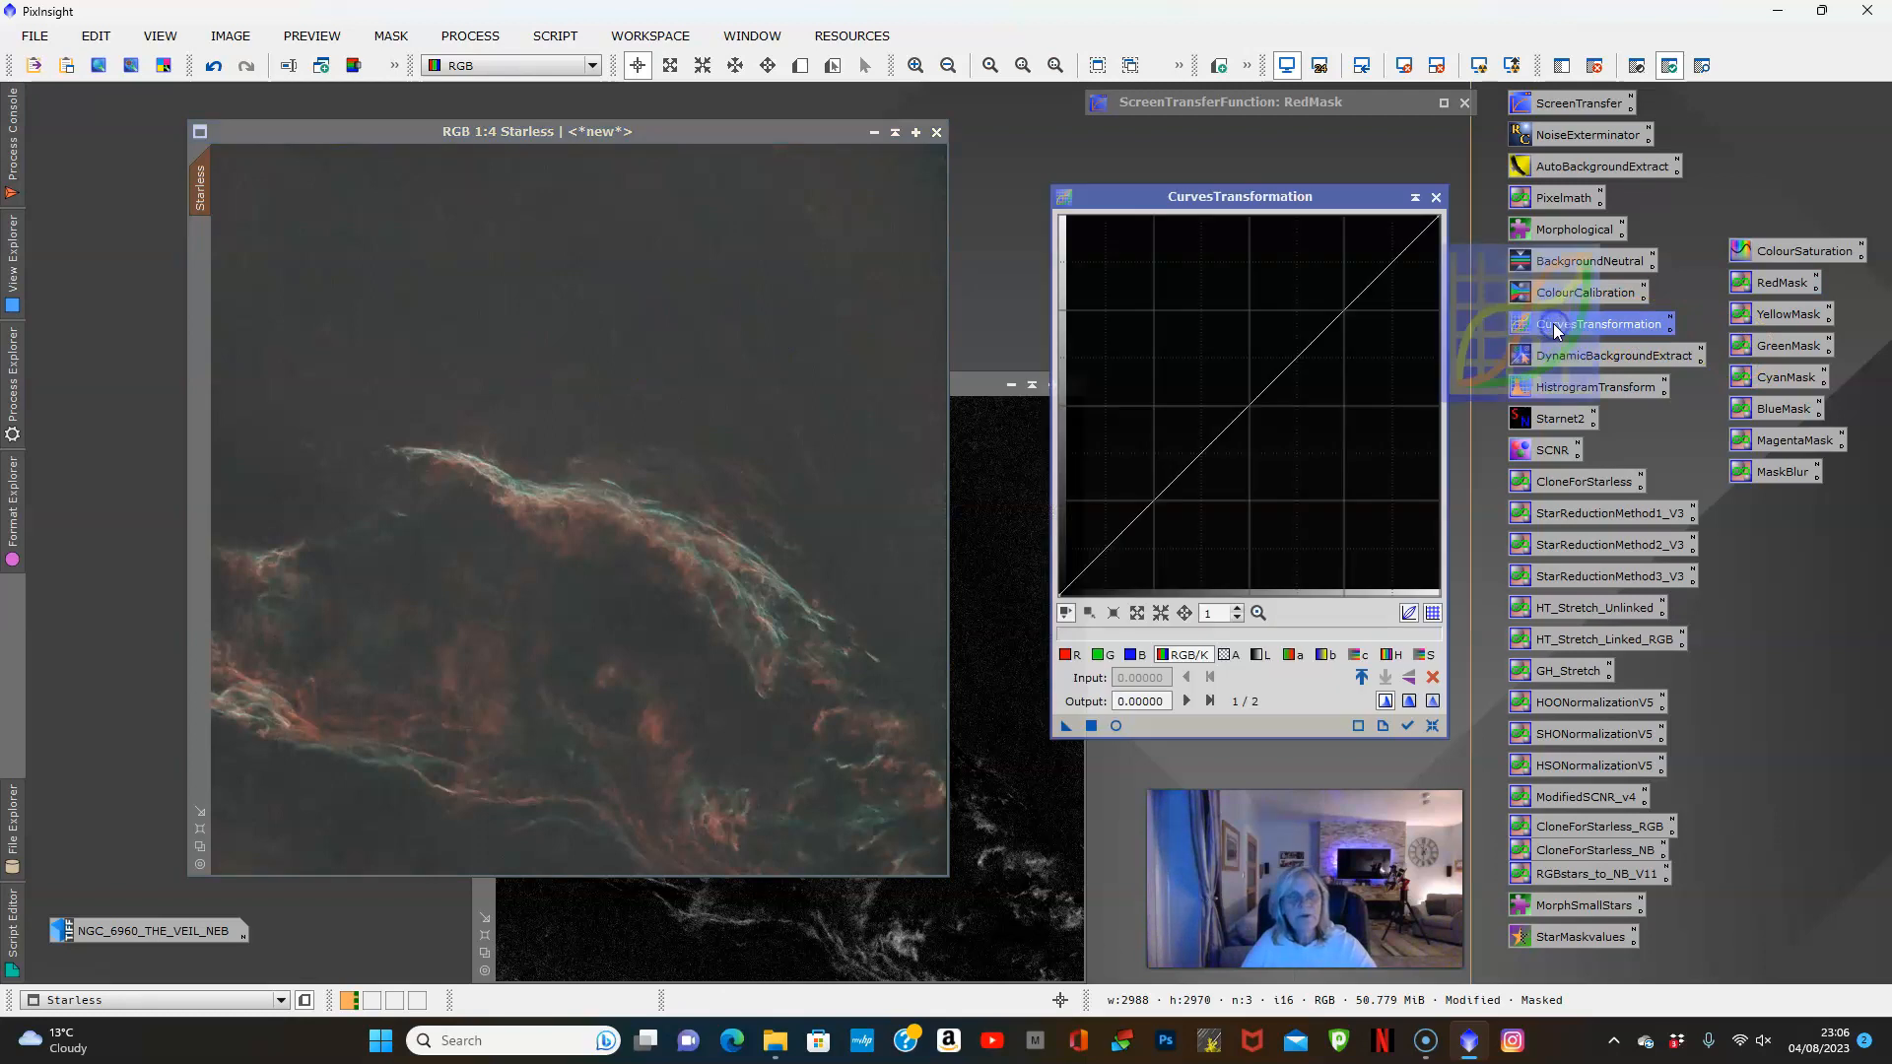
click(1116, 727)
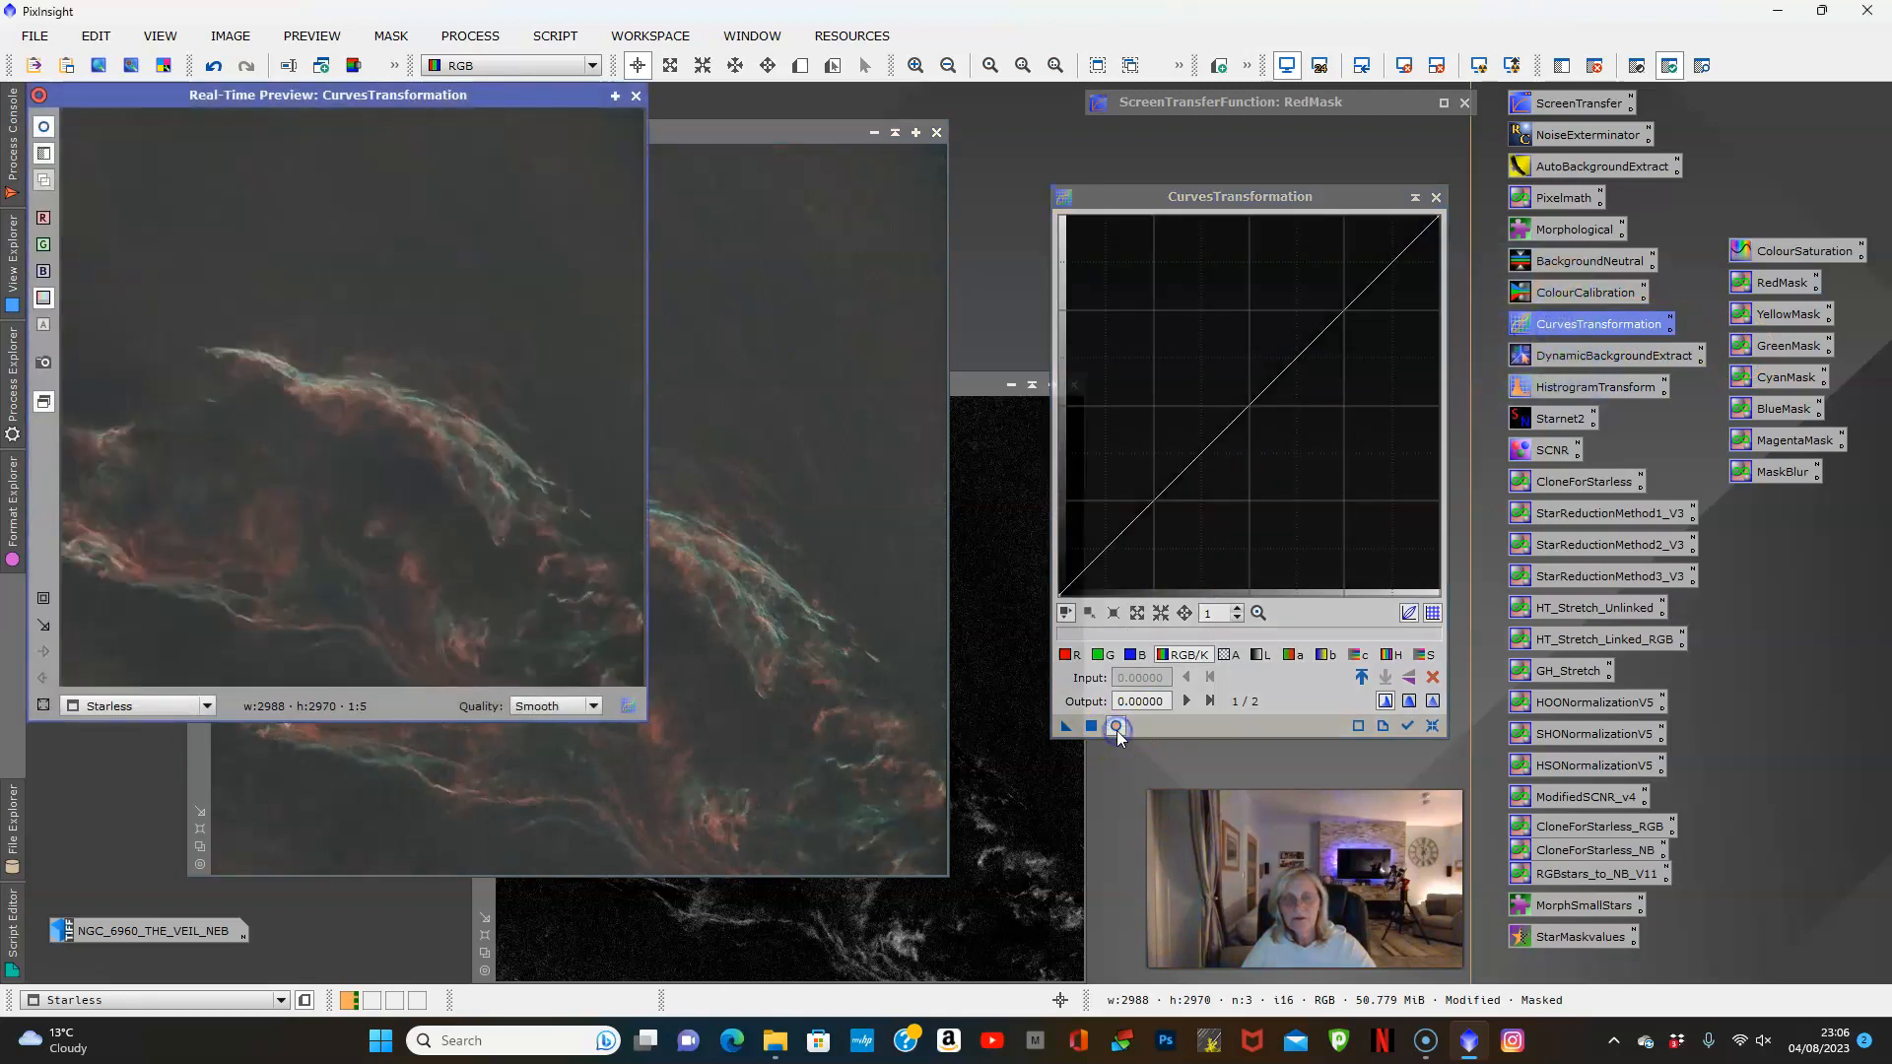
click(1069, 656)
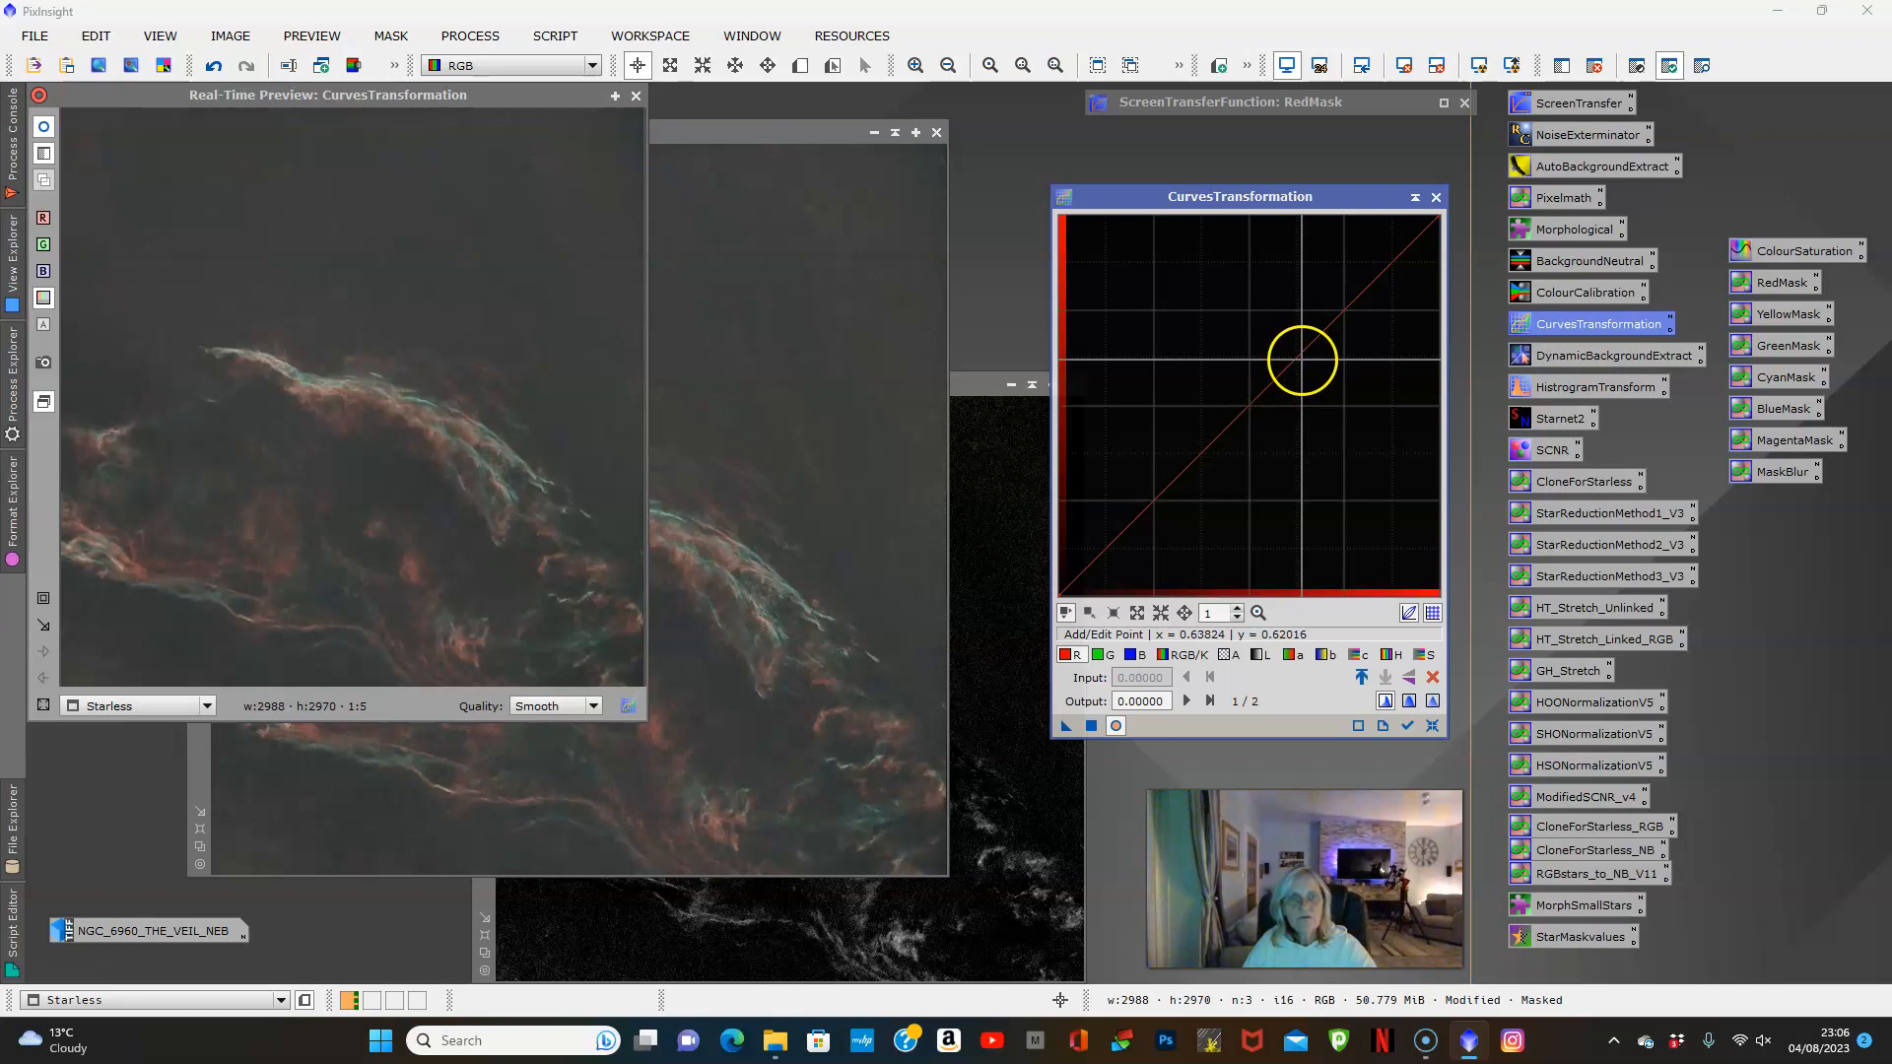
click(1302, 357)
drag(1302, 357, 1200, 296)
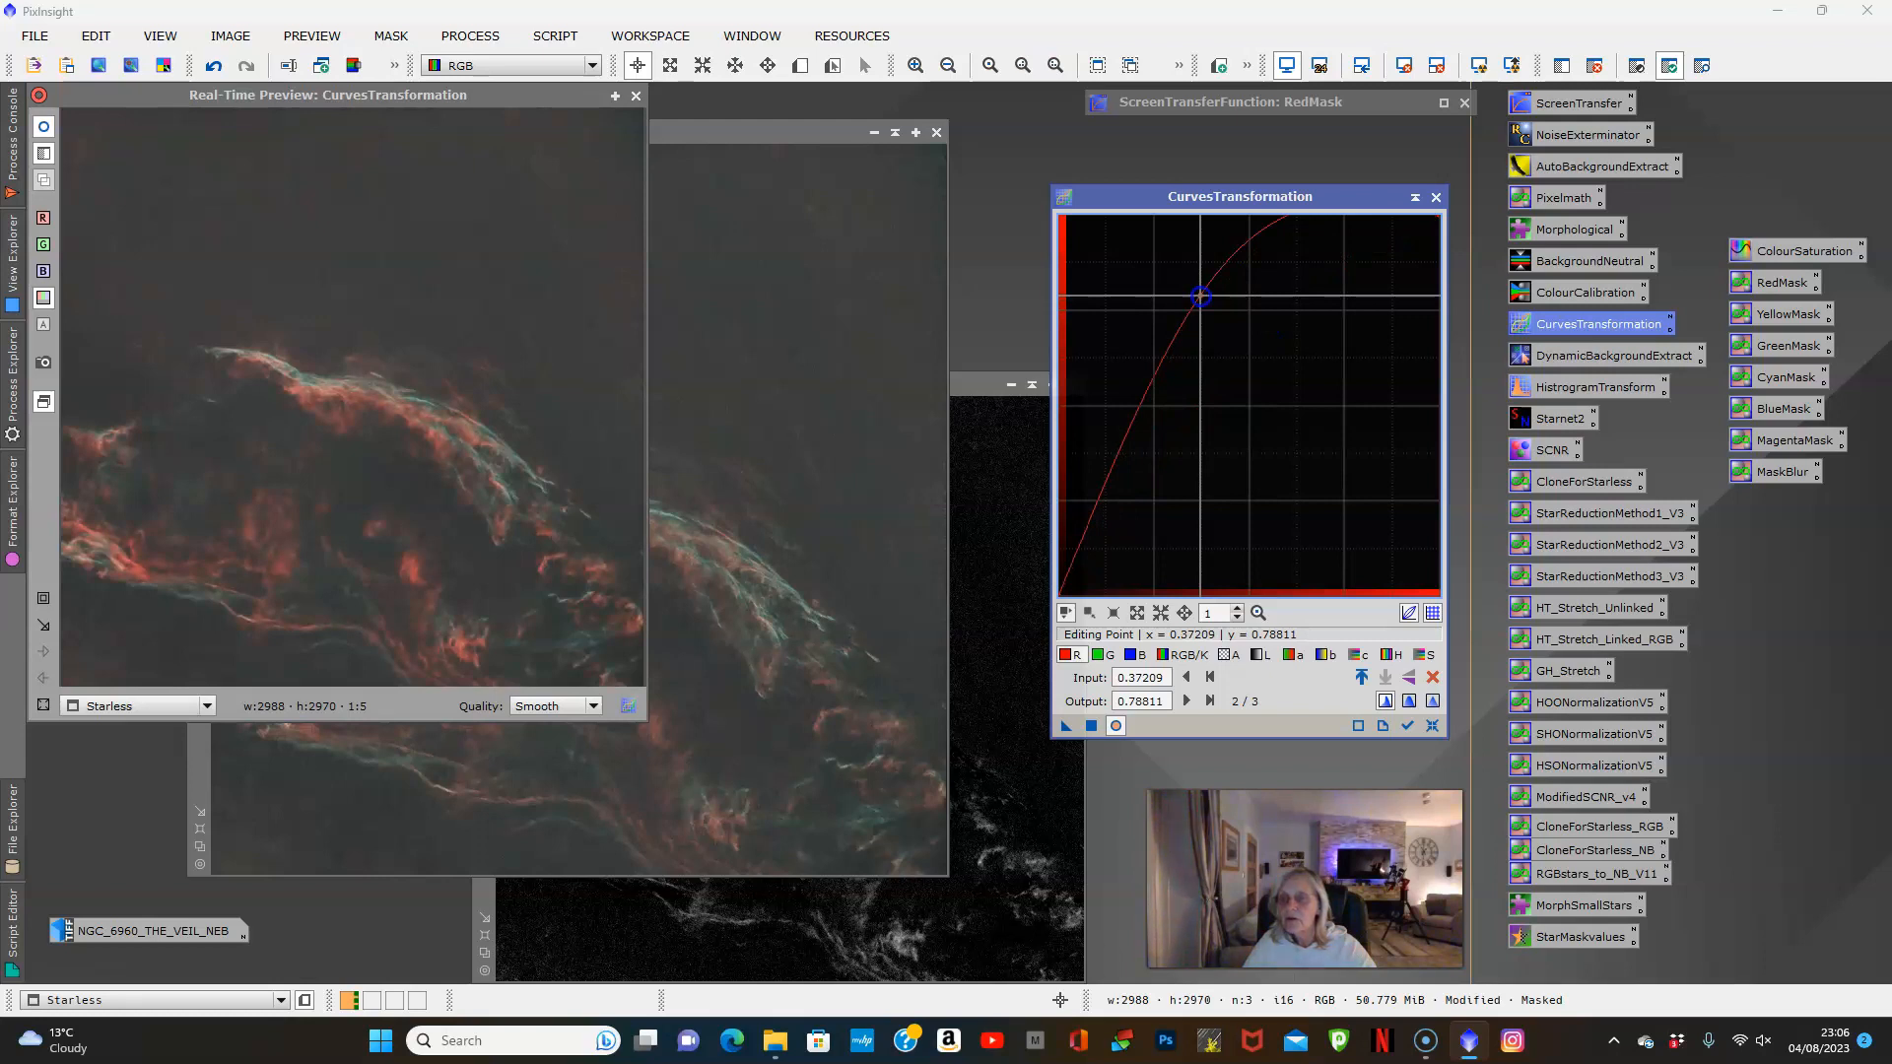
drag(1200, 297, 1166, 371)
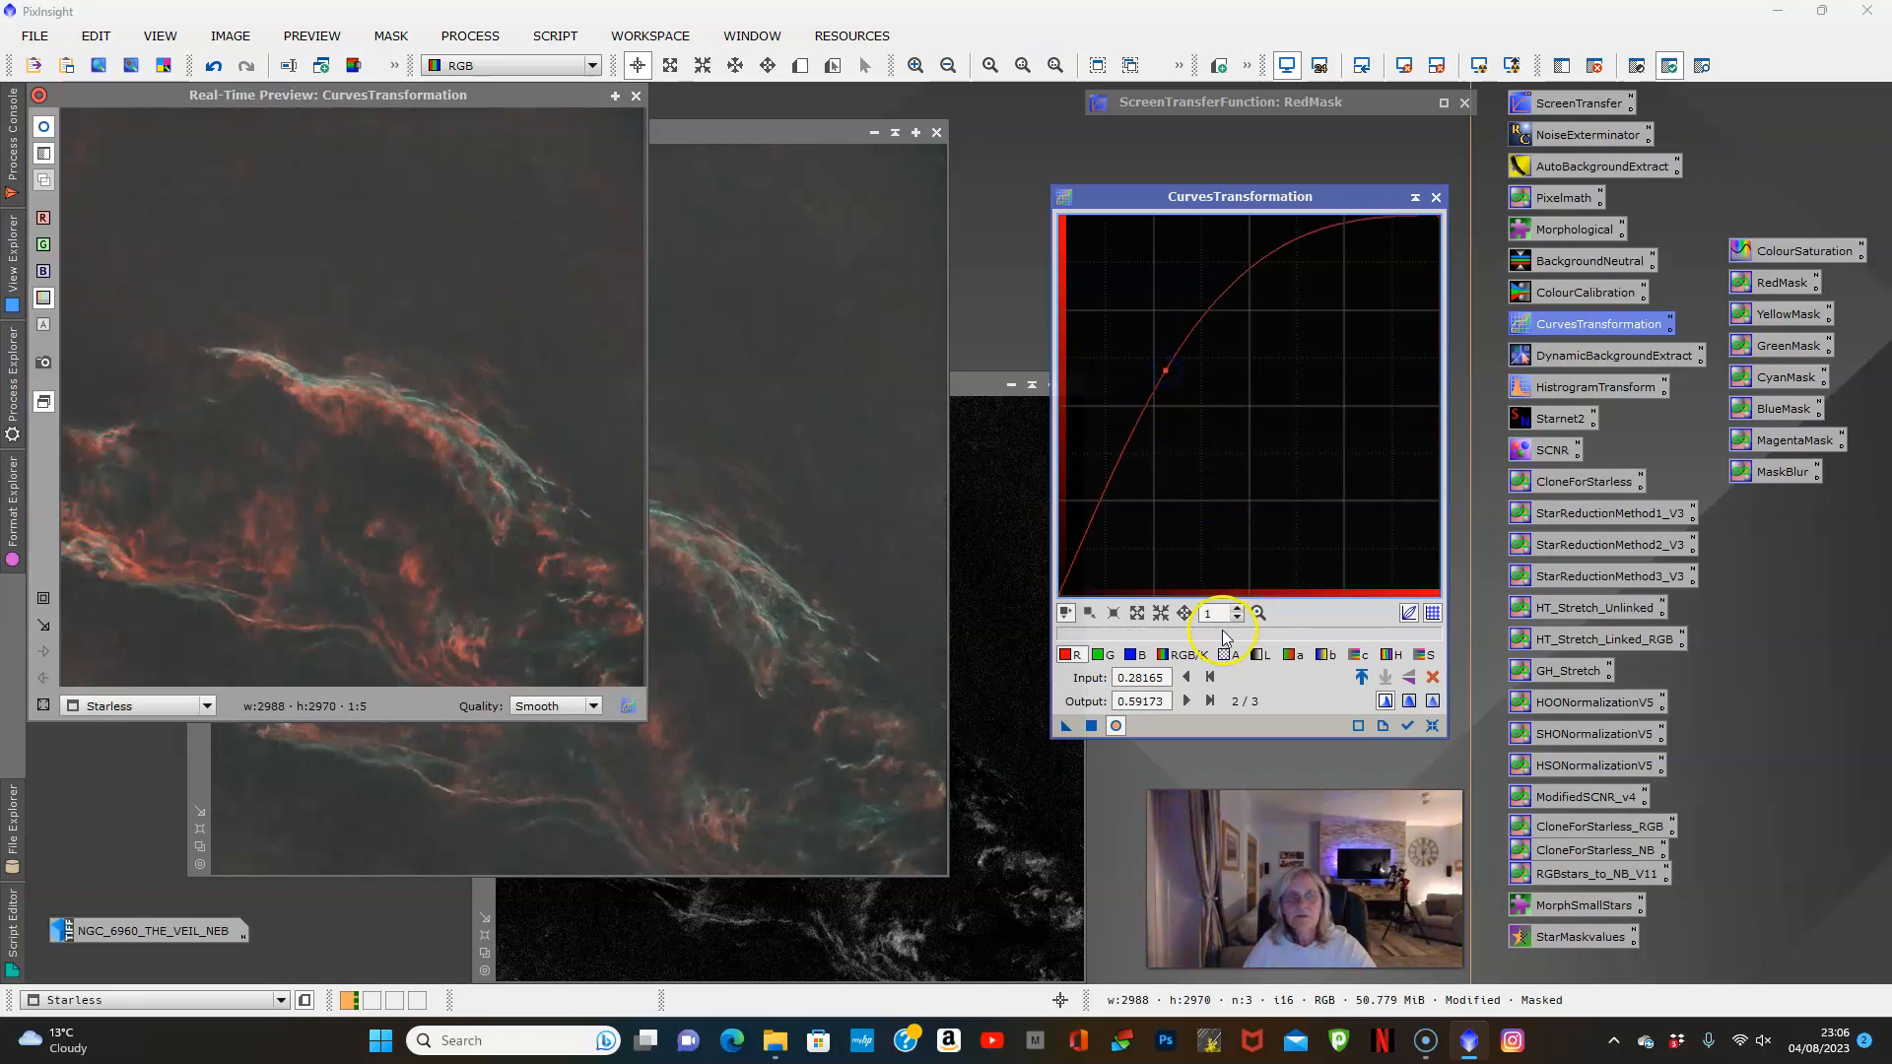
drag(1166, 369, 1156, 414)
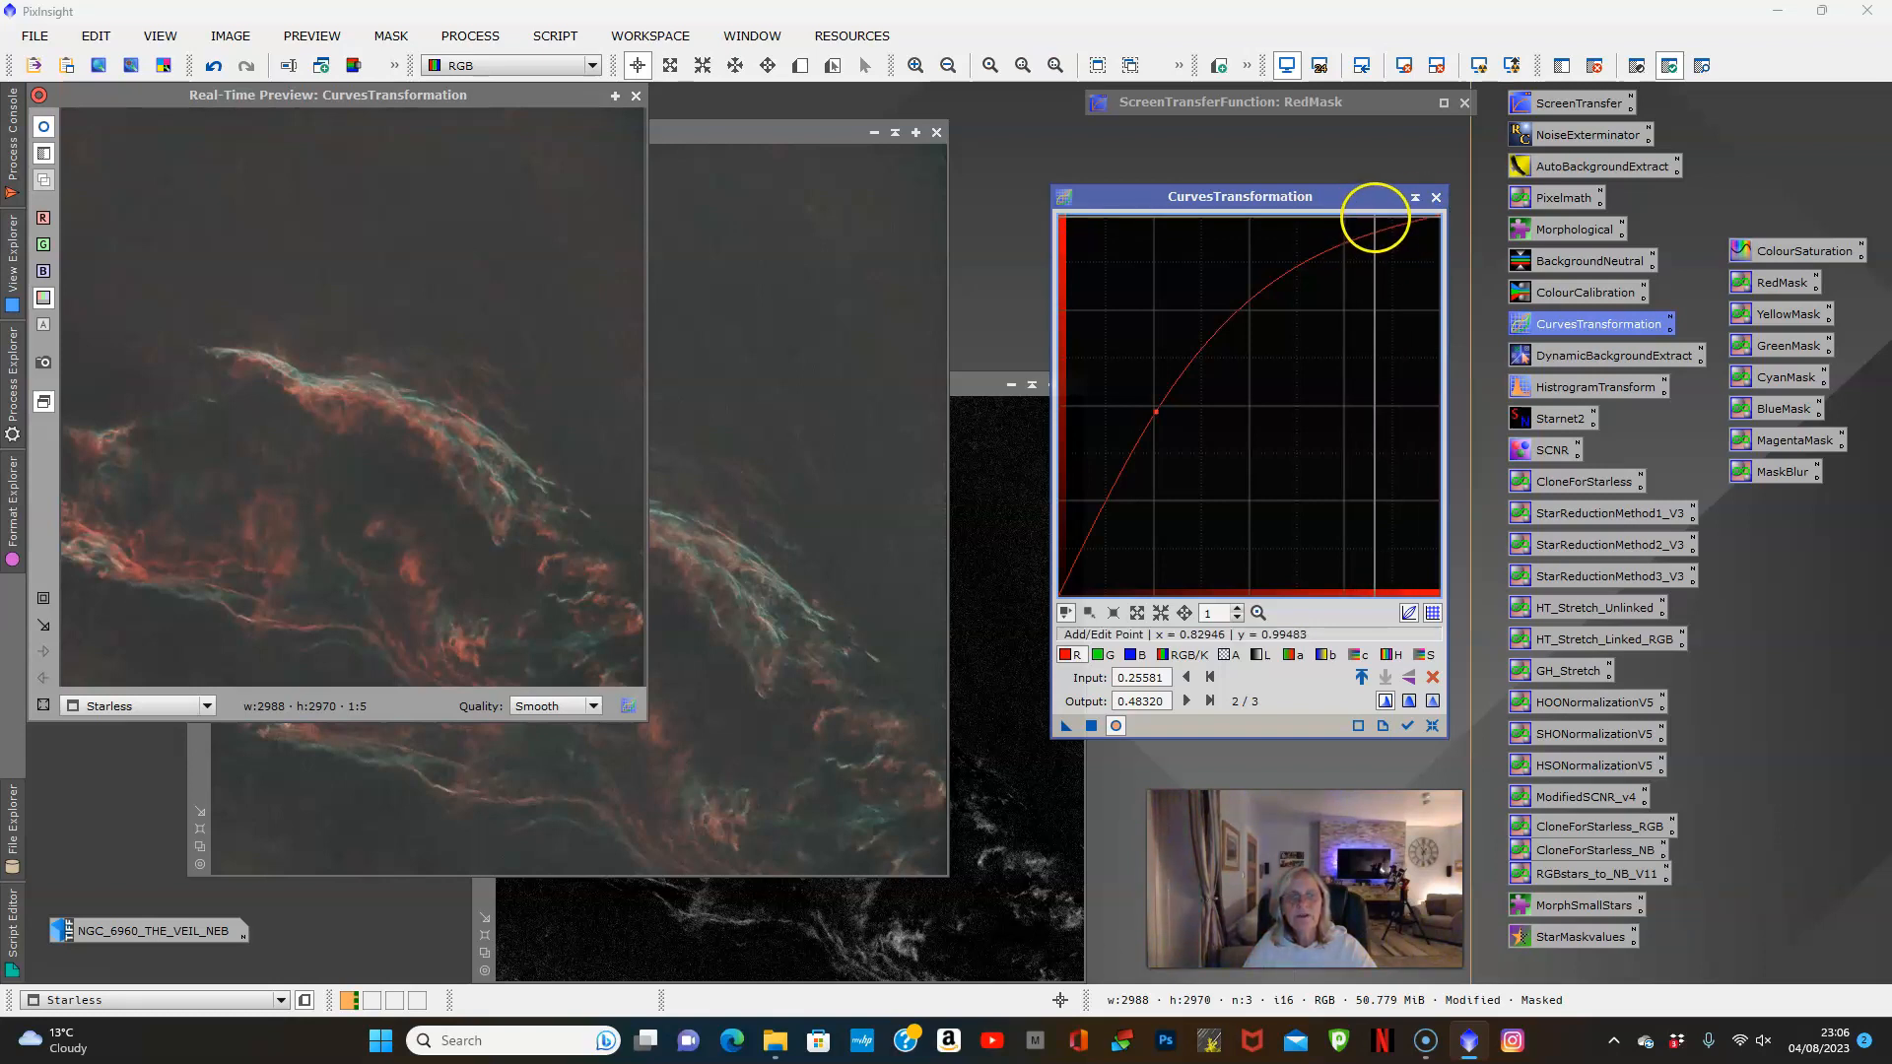
click(1092, 726)
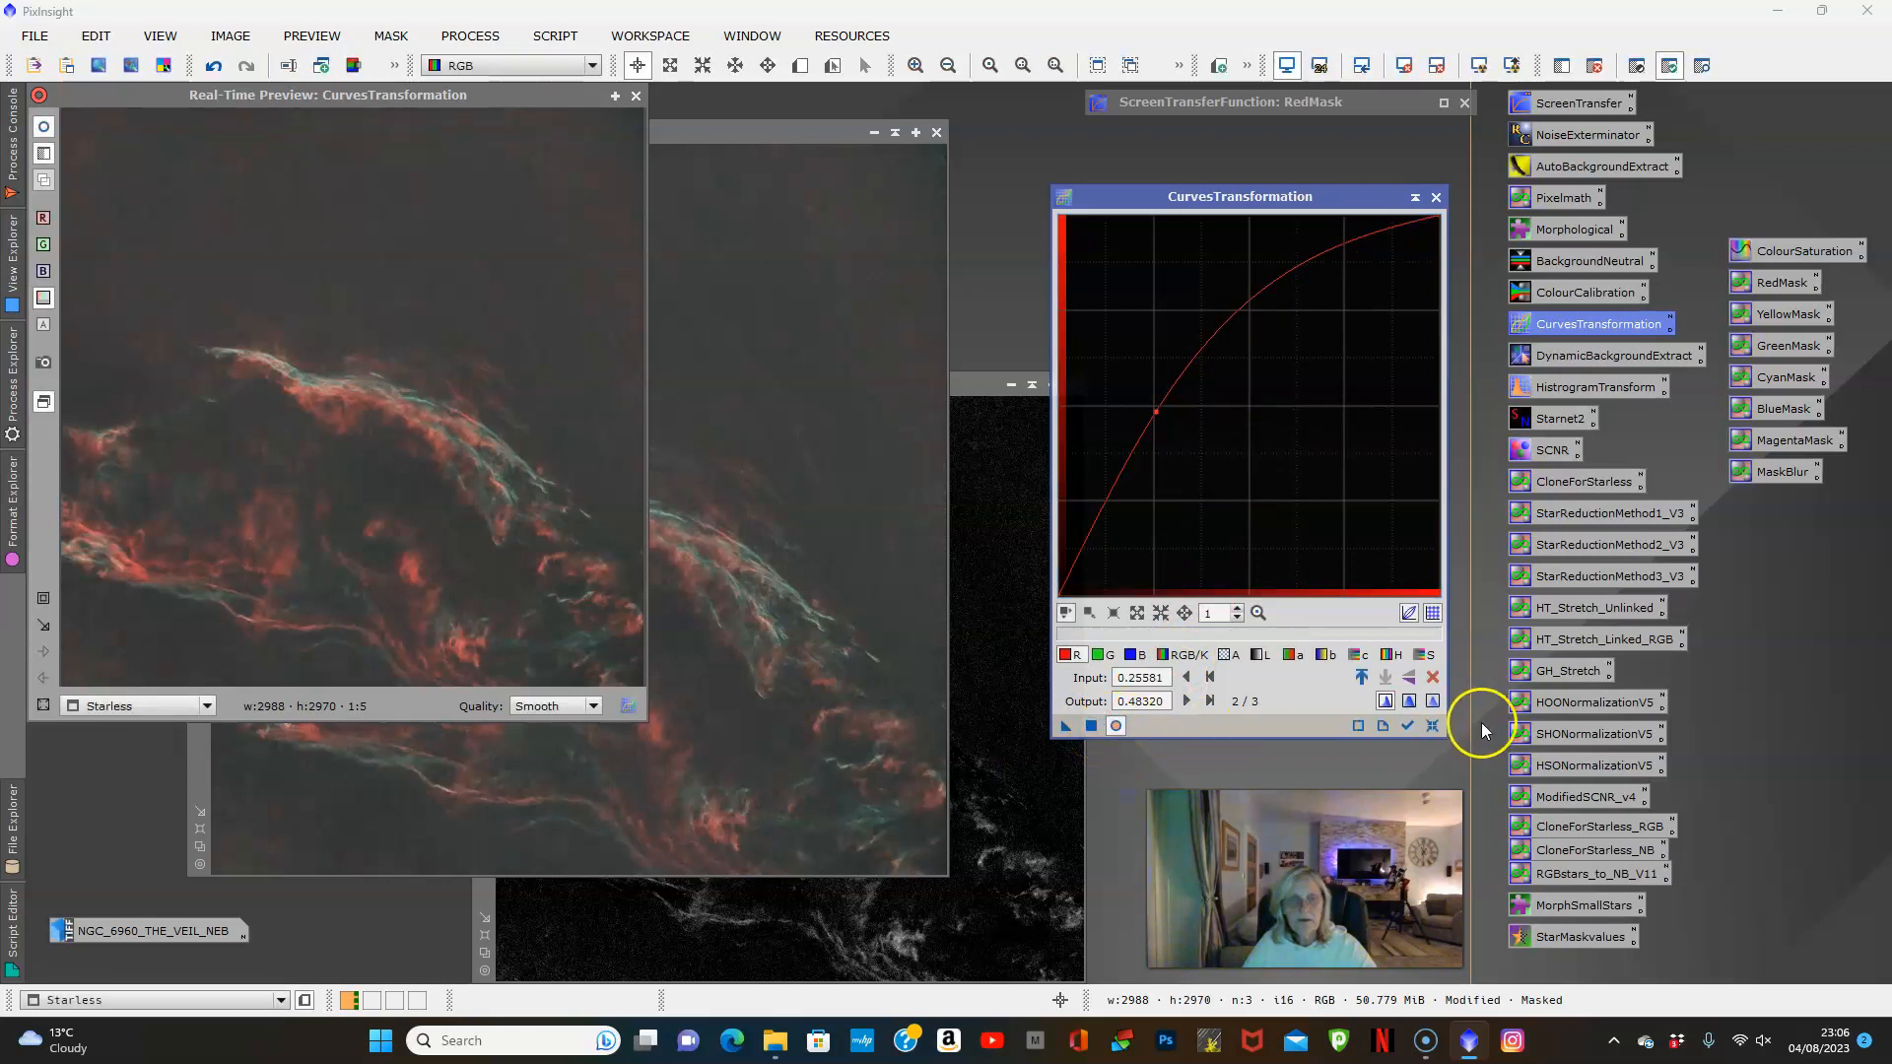
click(1433, 726)
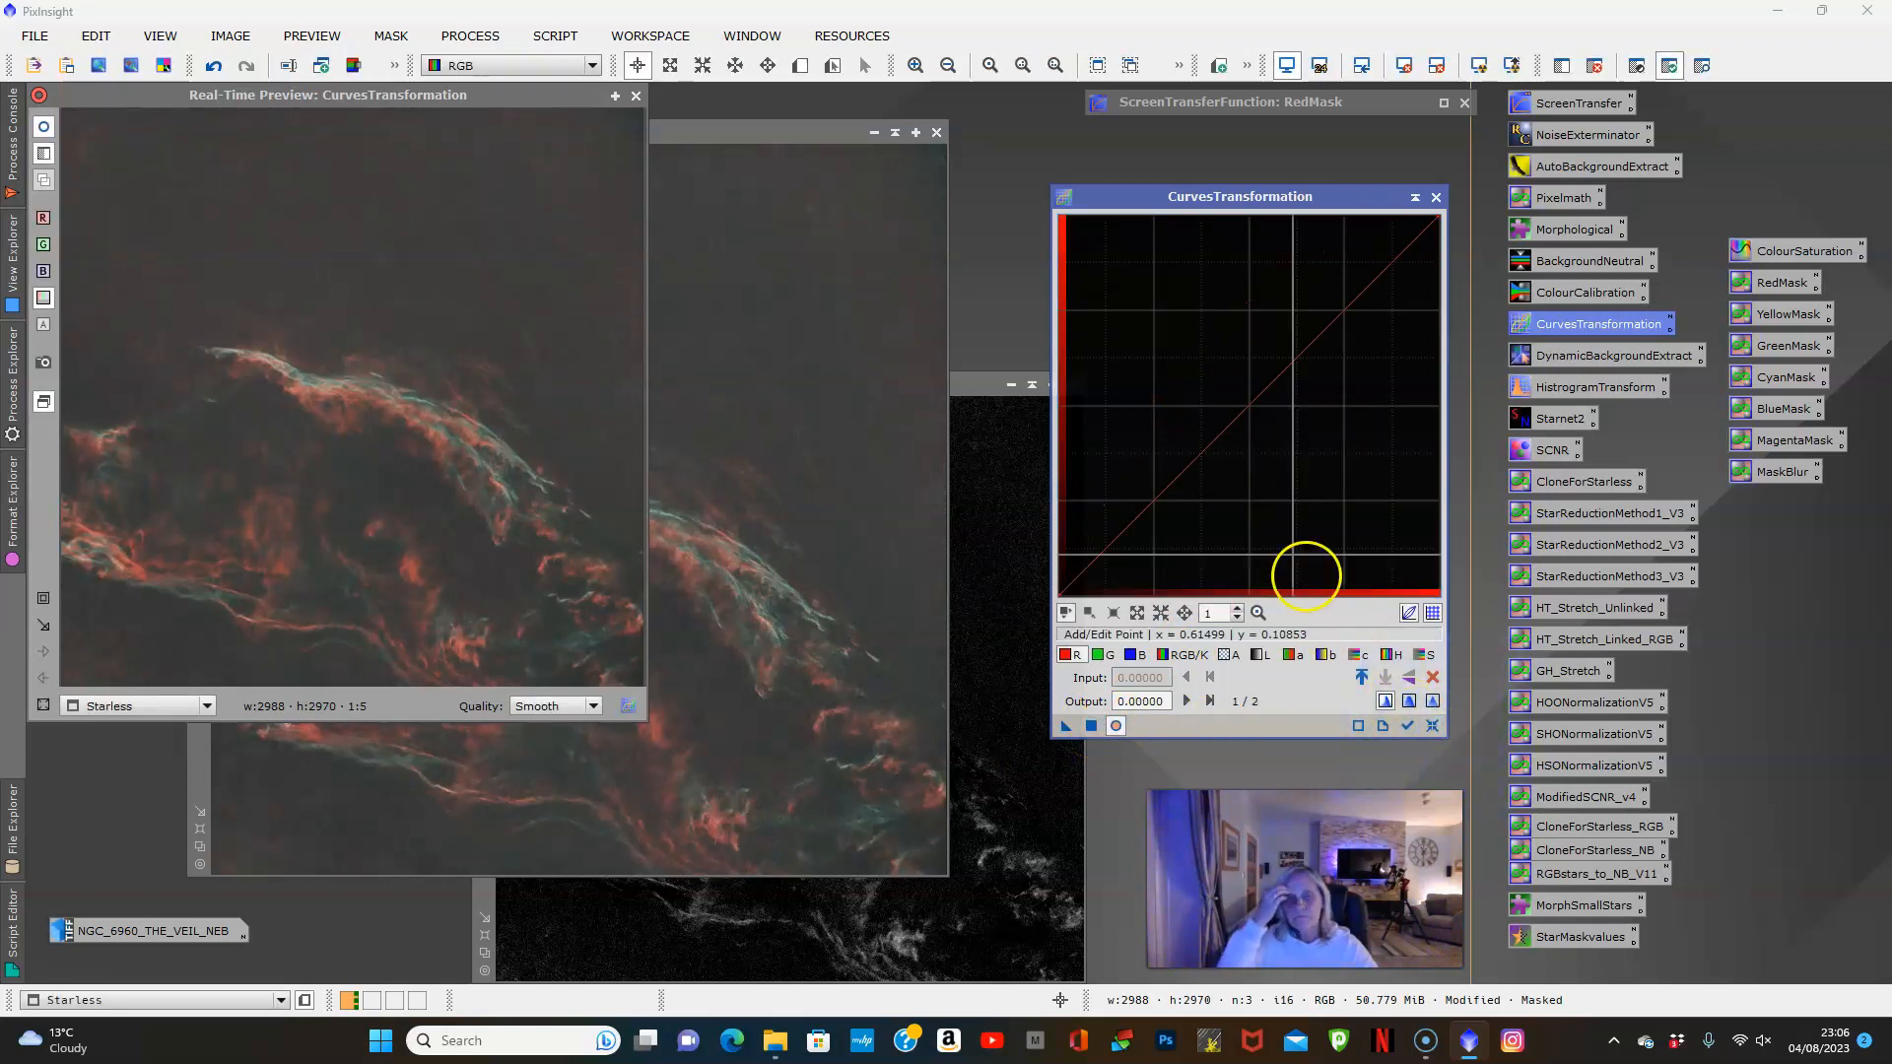
Raise the lightness curve slightly with a point at input 0.47545, output 0.51680 for the masked Starless image, and reset the curve
click(1258, 655)
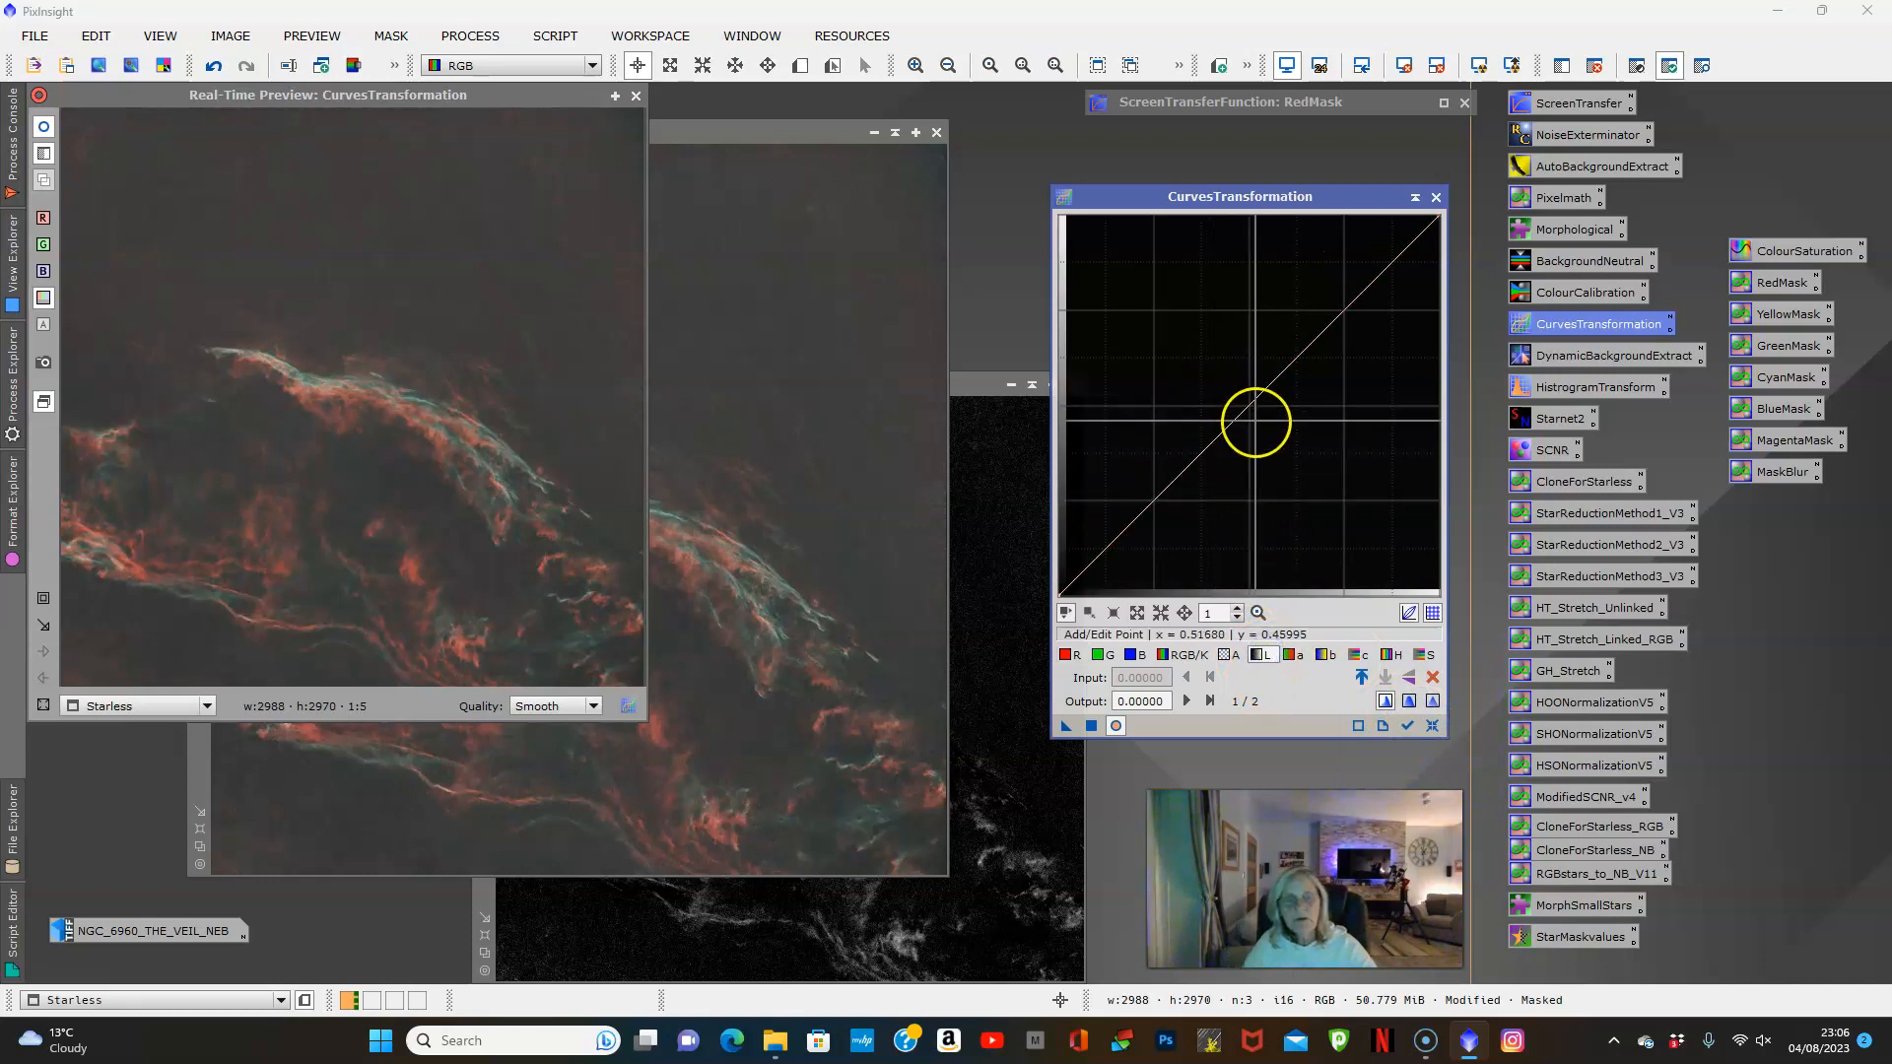
mouse_move(1253, 397)
mouse_down()
mouse_move(1184, 349)
mouse_move(1239, 399)
mouse_up()
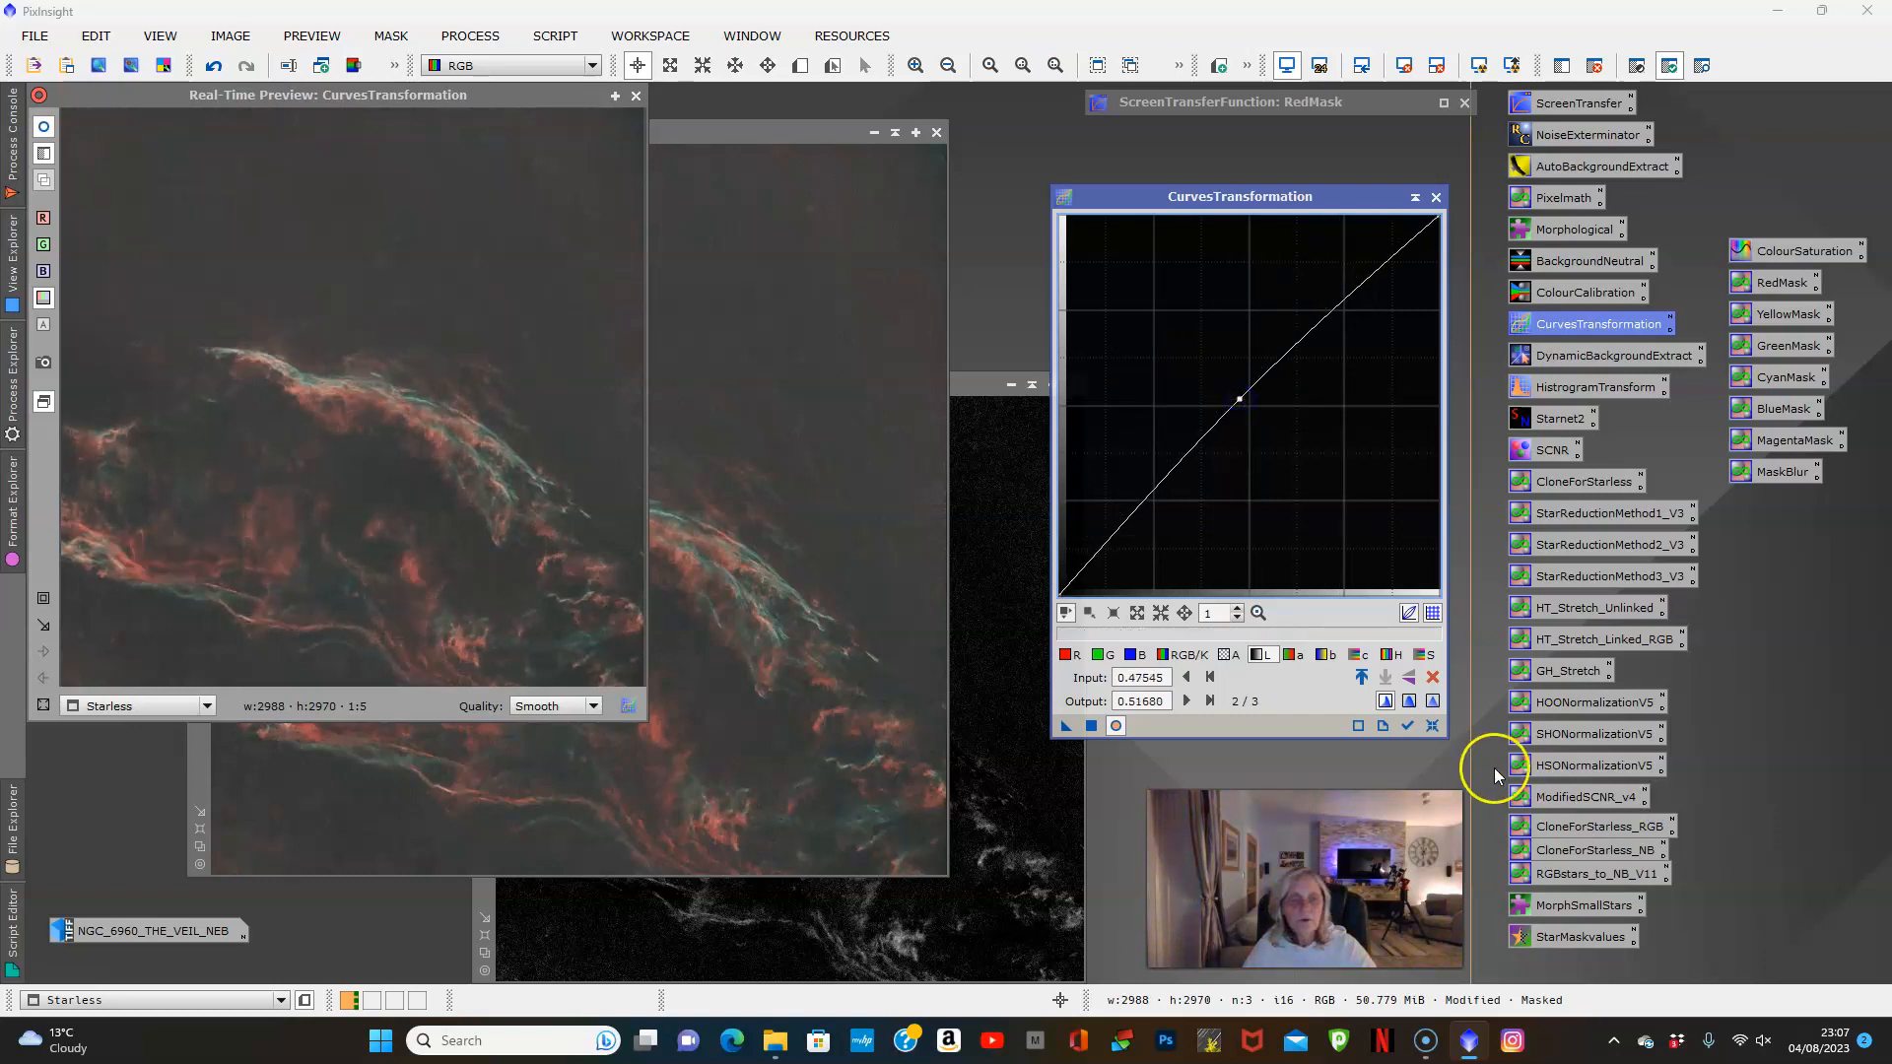
click(1435, 725)
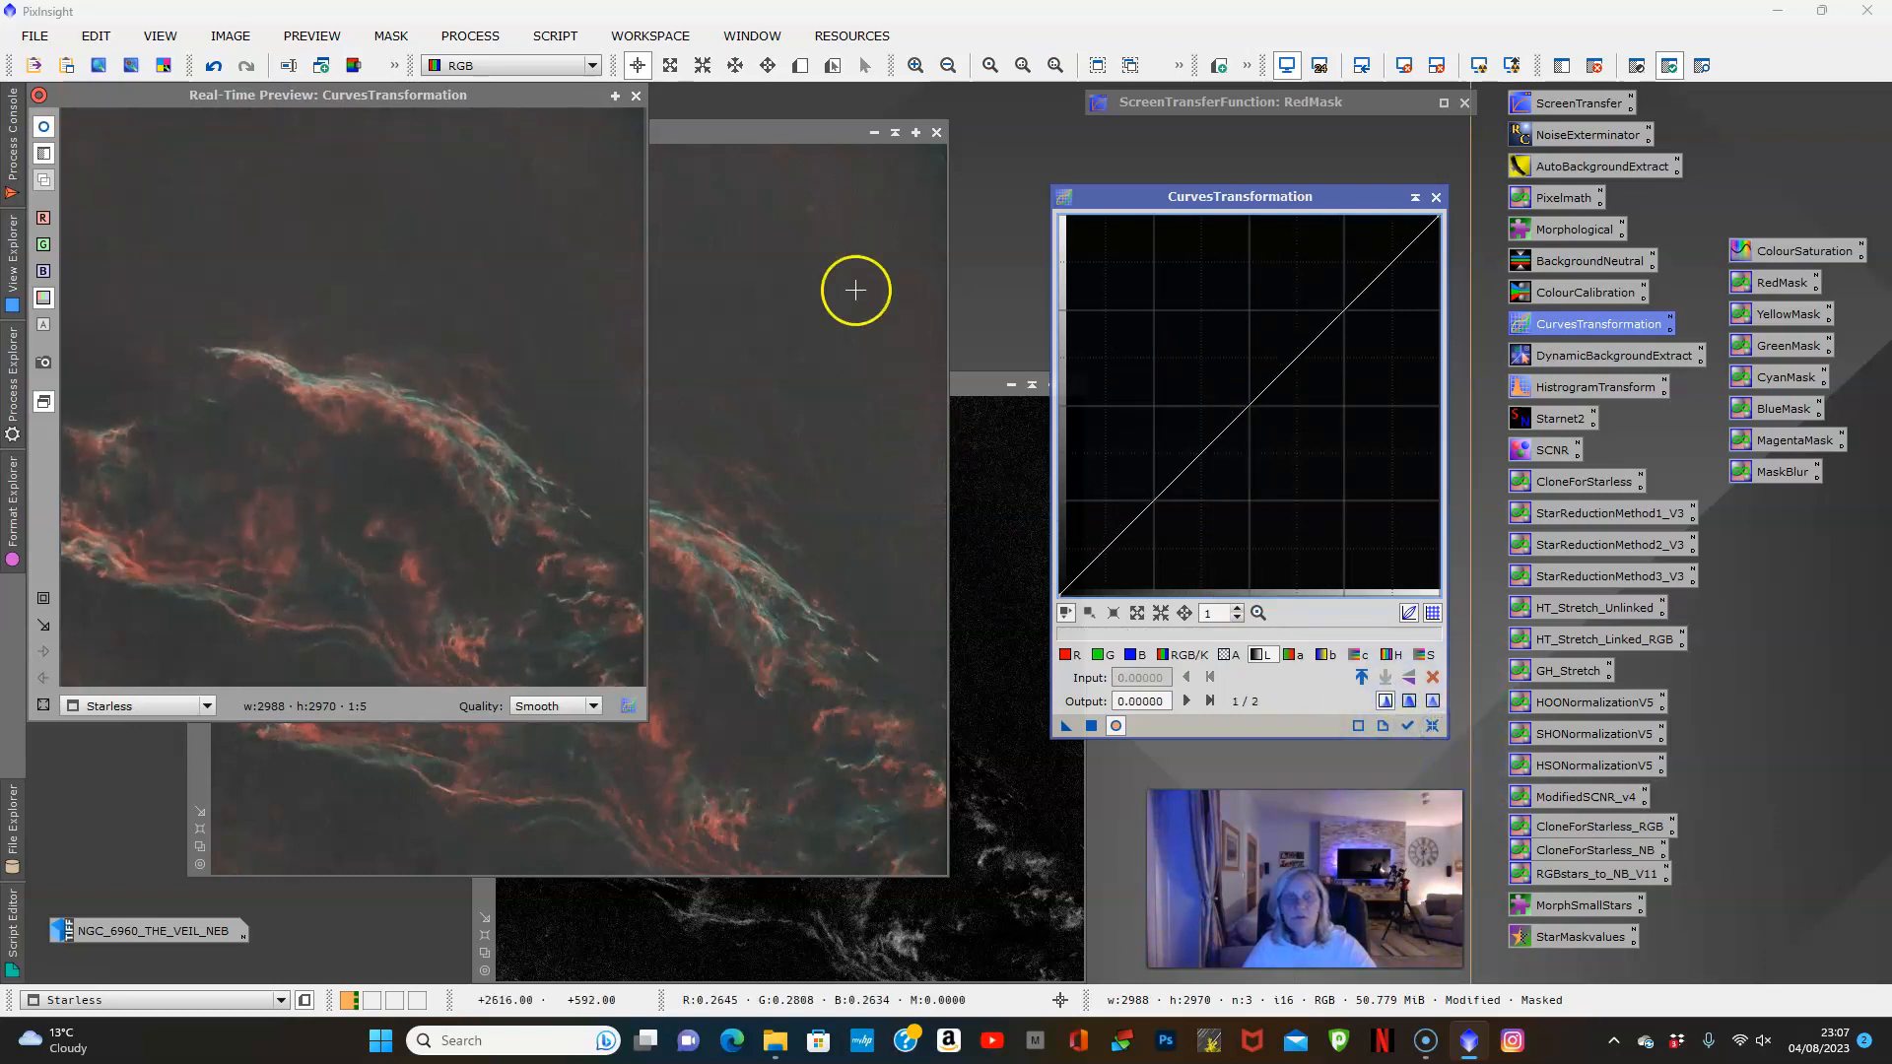
Close the real-time preview and remove the red mask from the Starless image
click(636, 96)
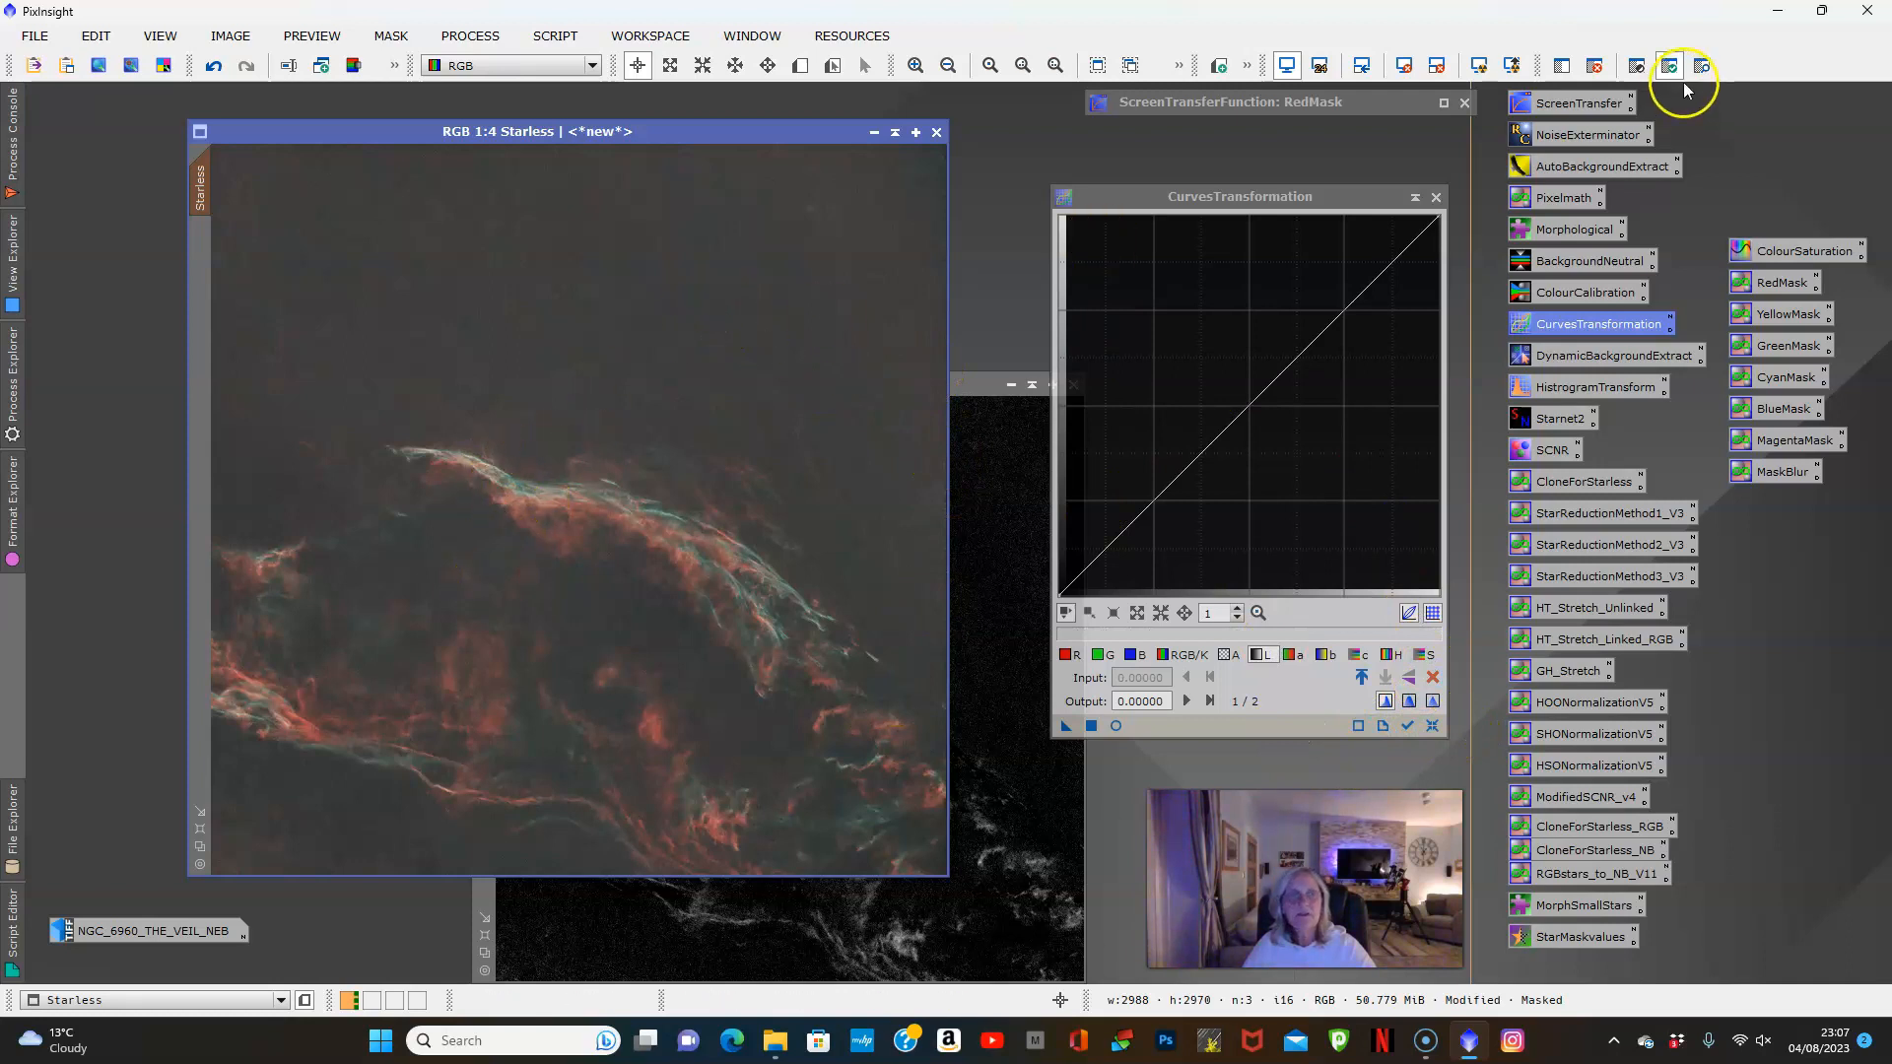
click(1596, 66)
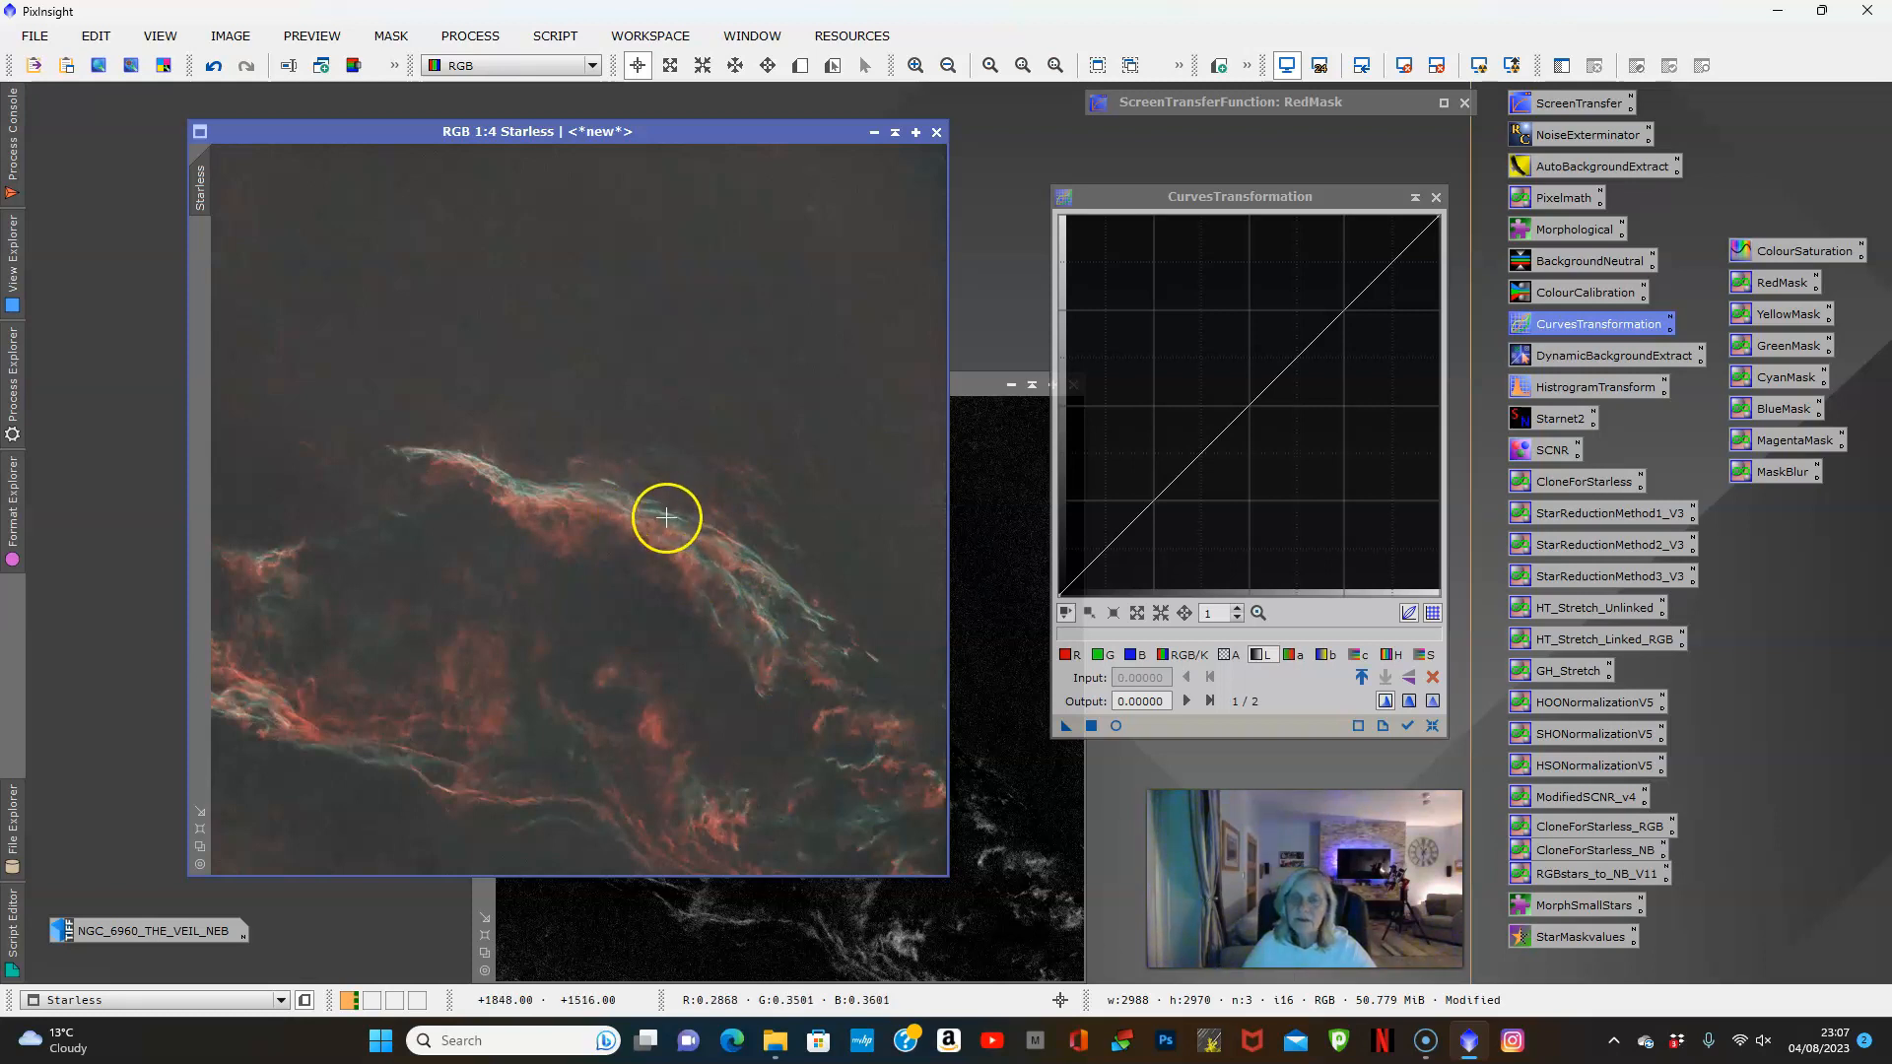
Generate a cyan colour mask from the Starless image with the CyanMask preset, apply it to Starless as a mask, and close PixelMath
double_click(1784, 375)
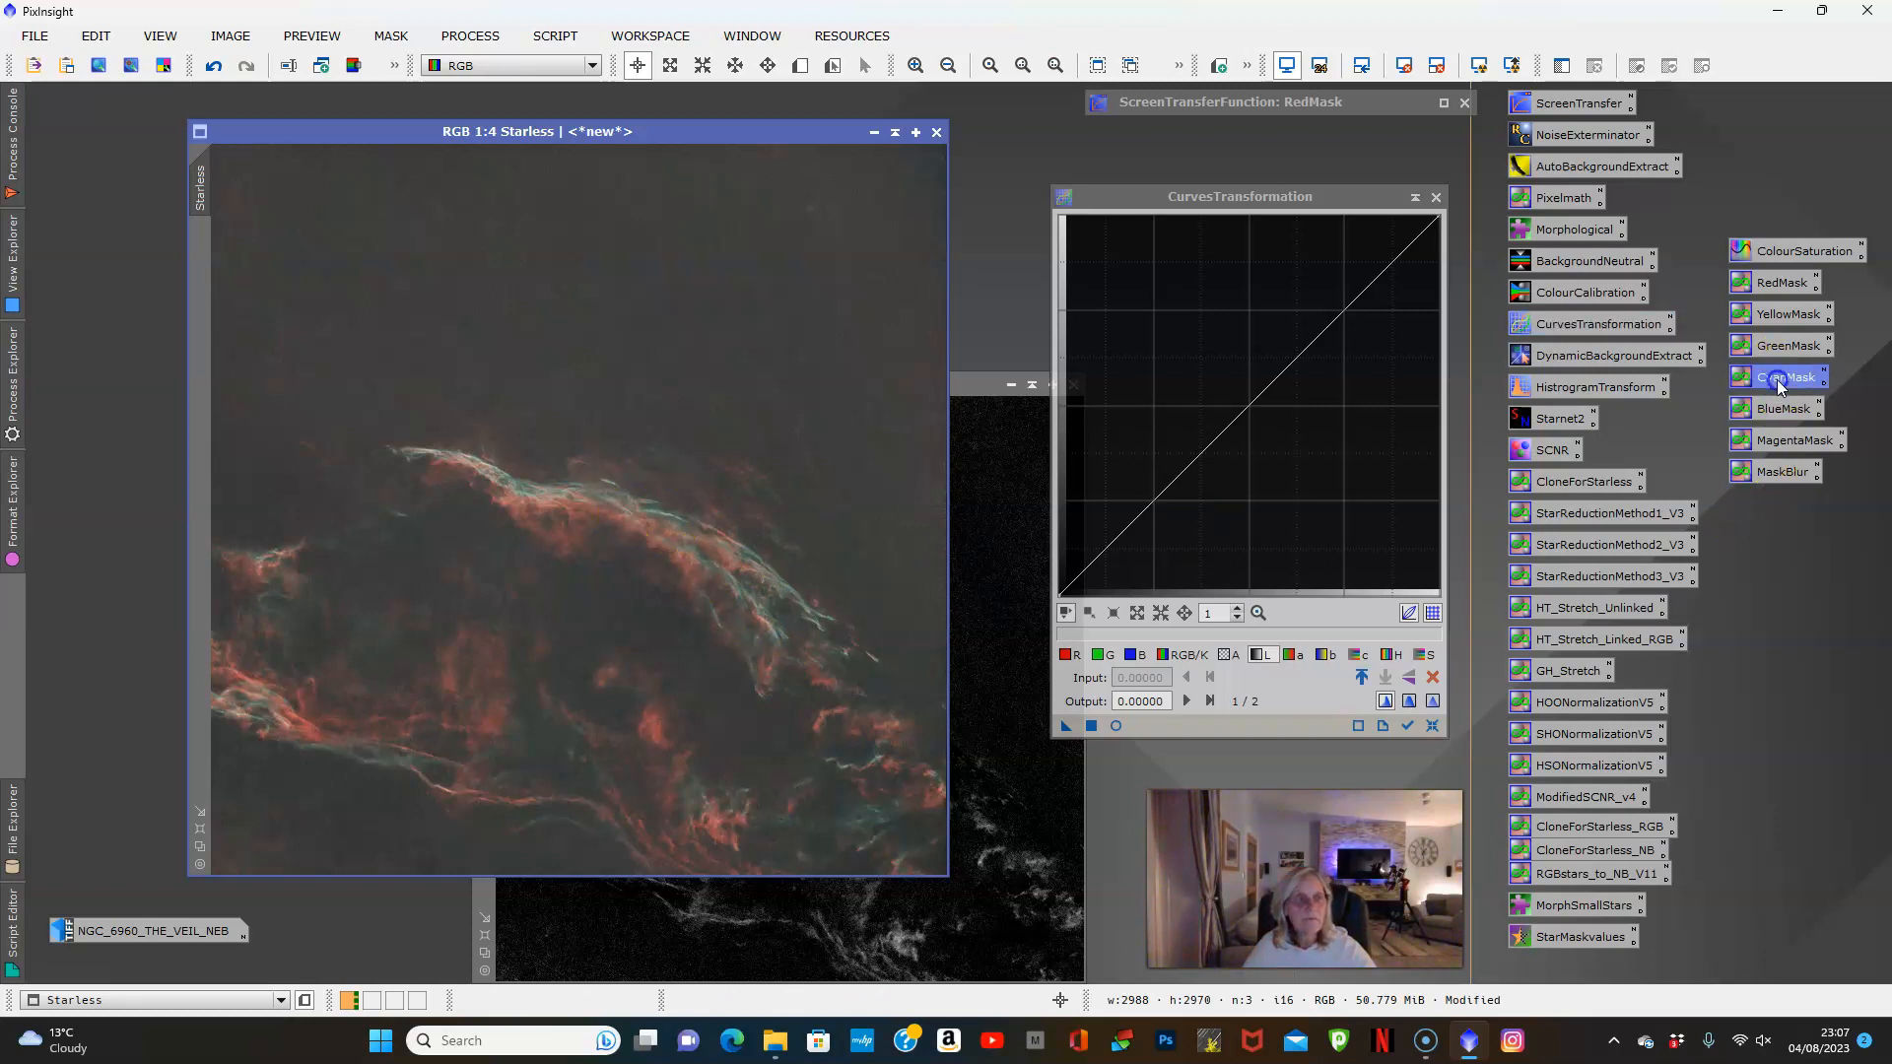
drag(881, 828, 539, 527)
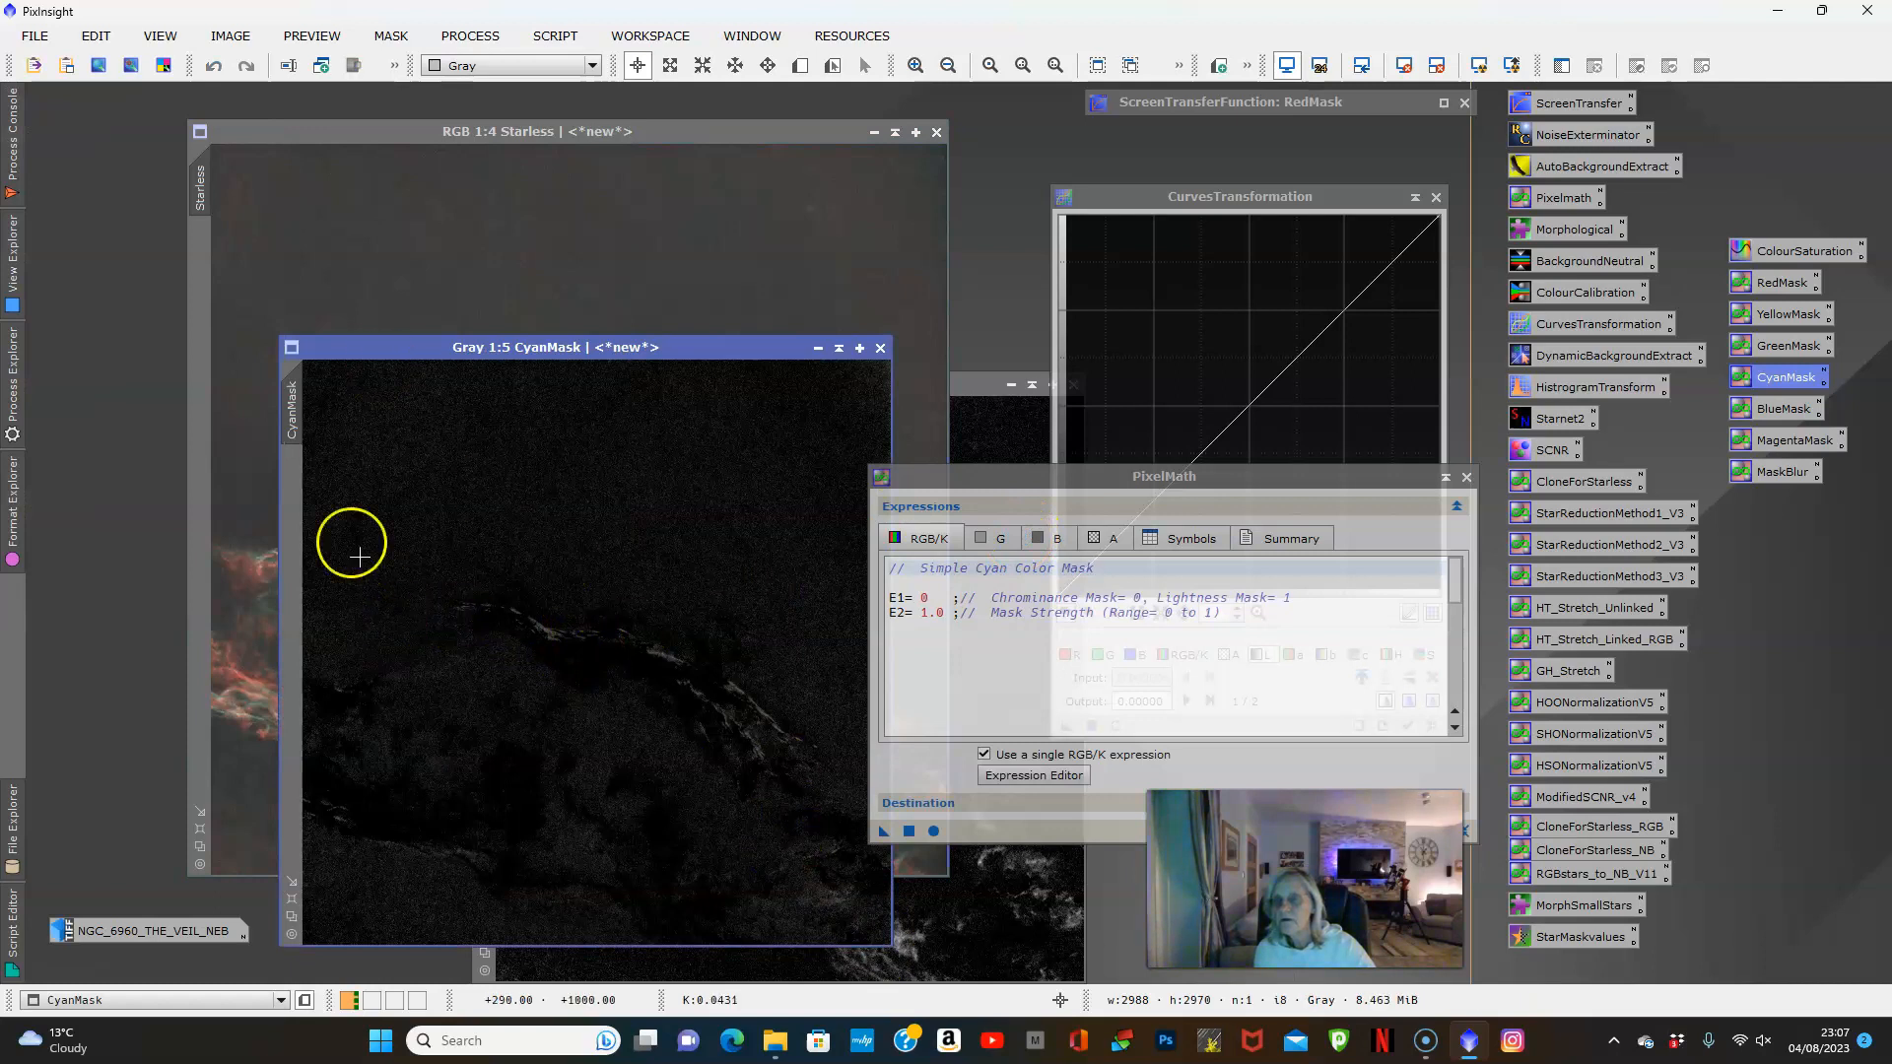
drag(292, 397, 199, 292)
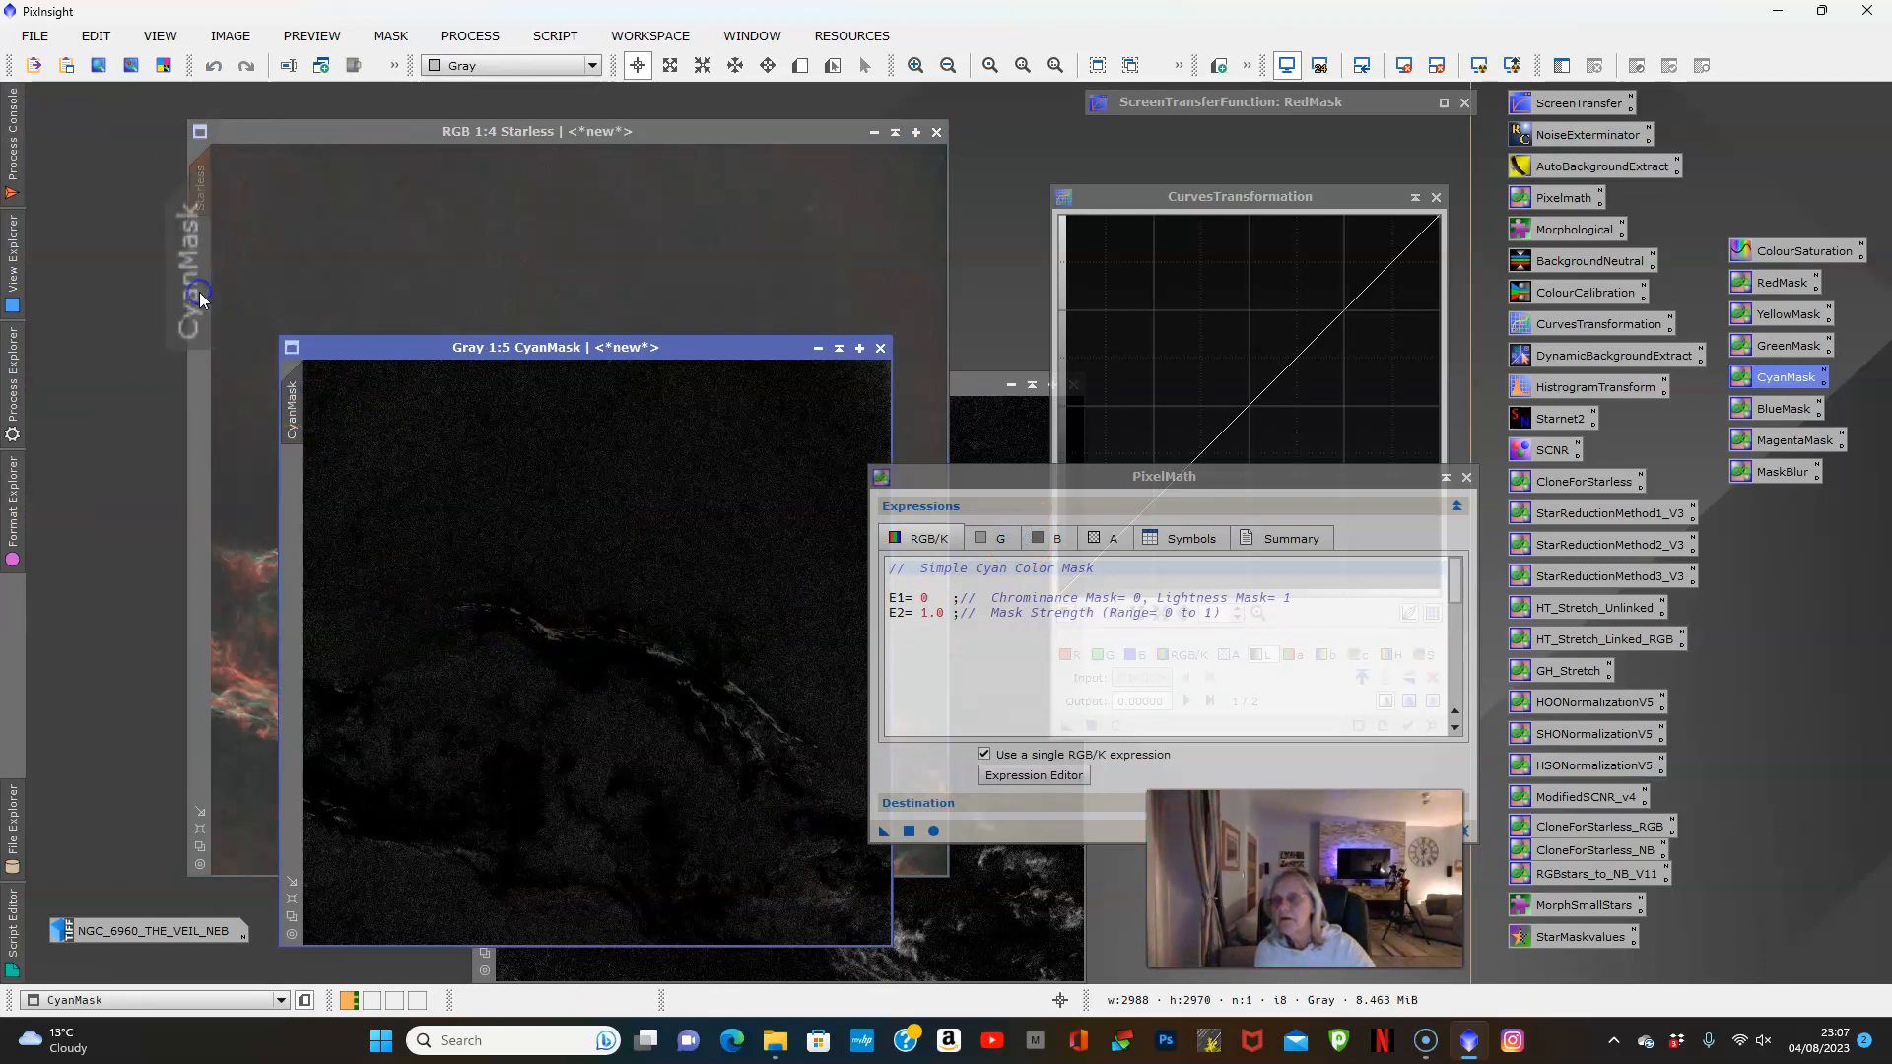
click(1465, 478)
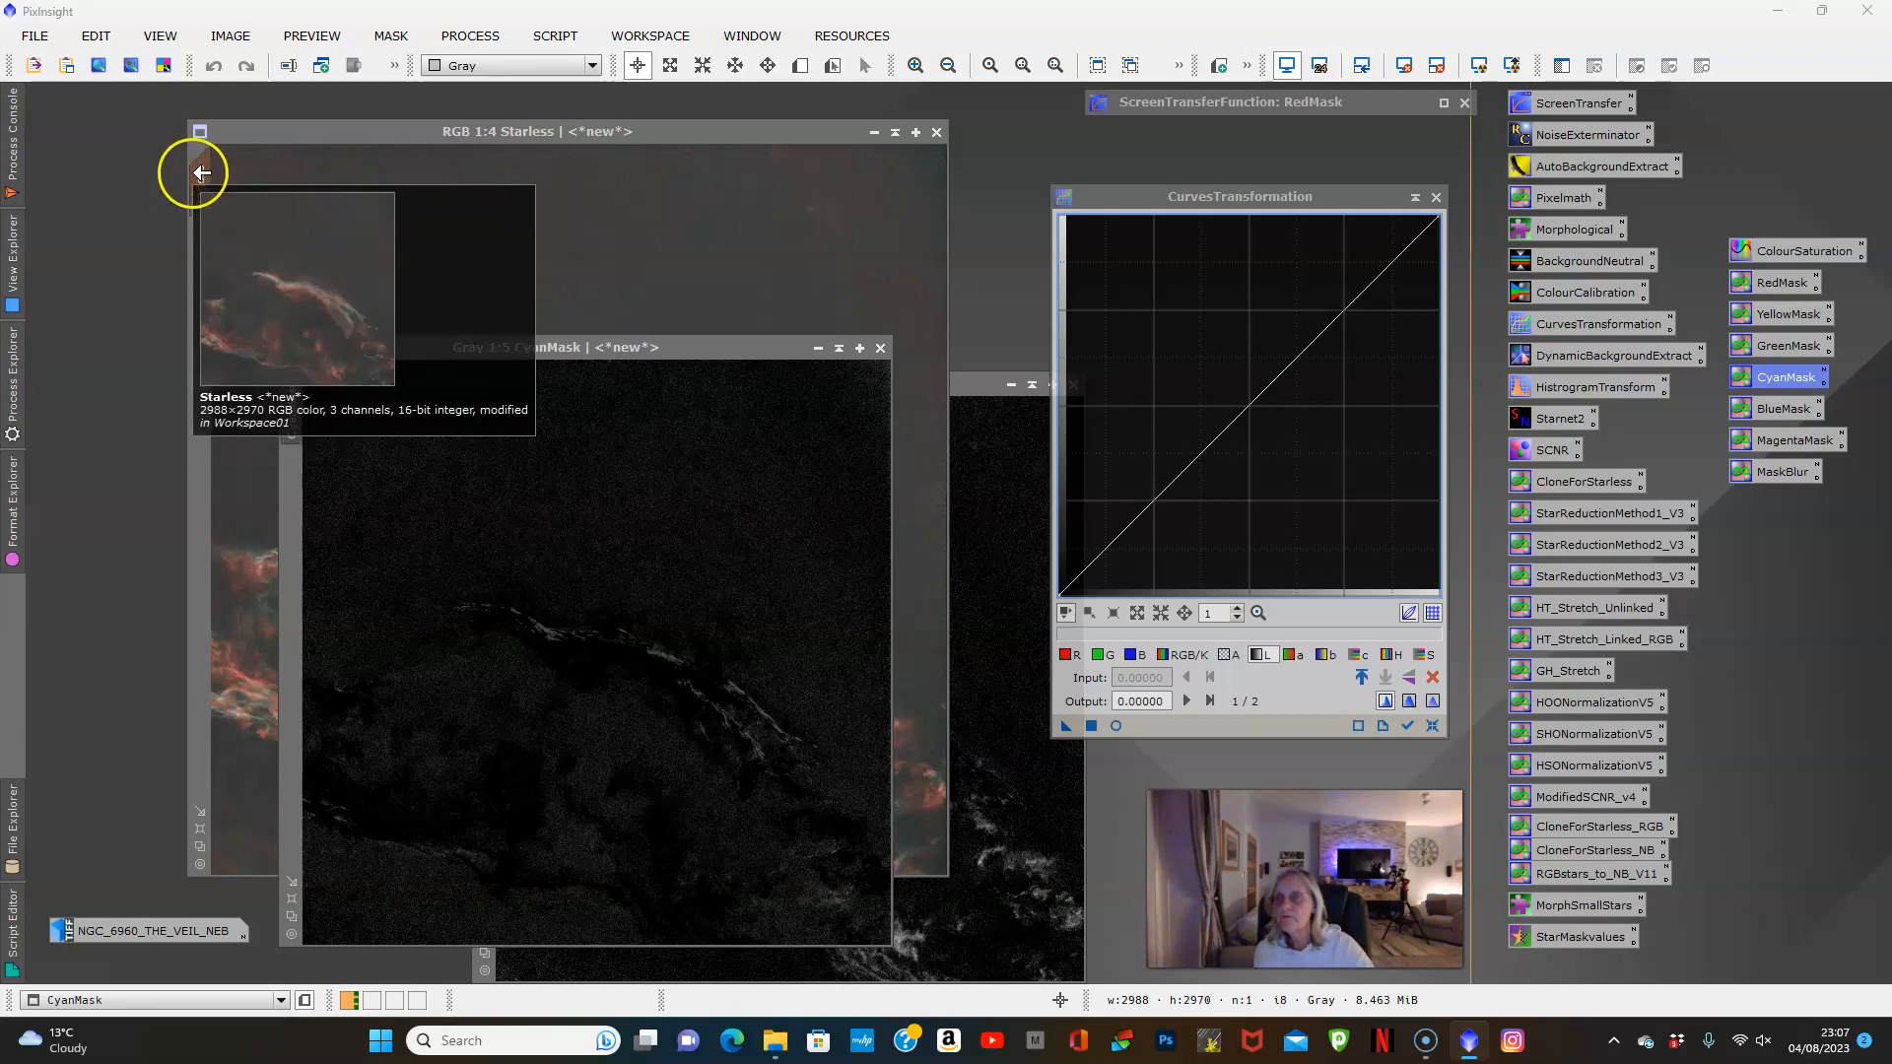
Hide the cyan mask overlay on the Starless image while keeping the mask active
click(578, 202)
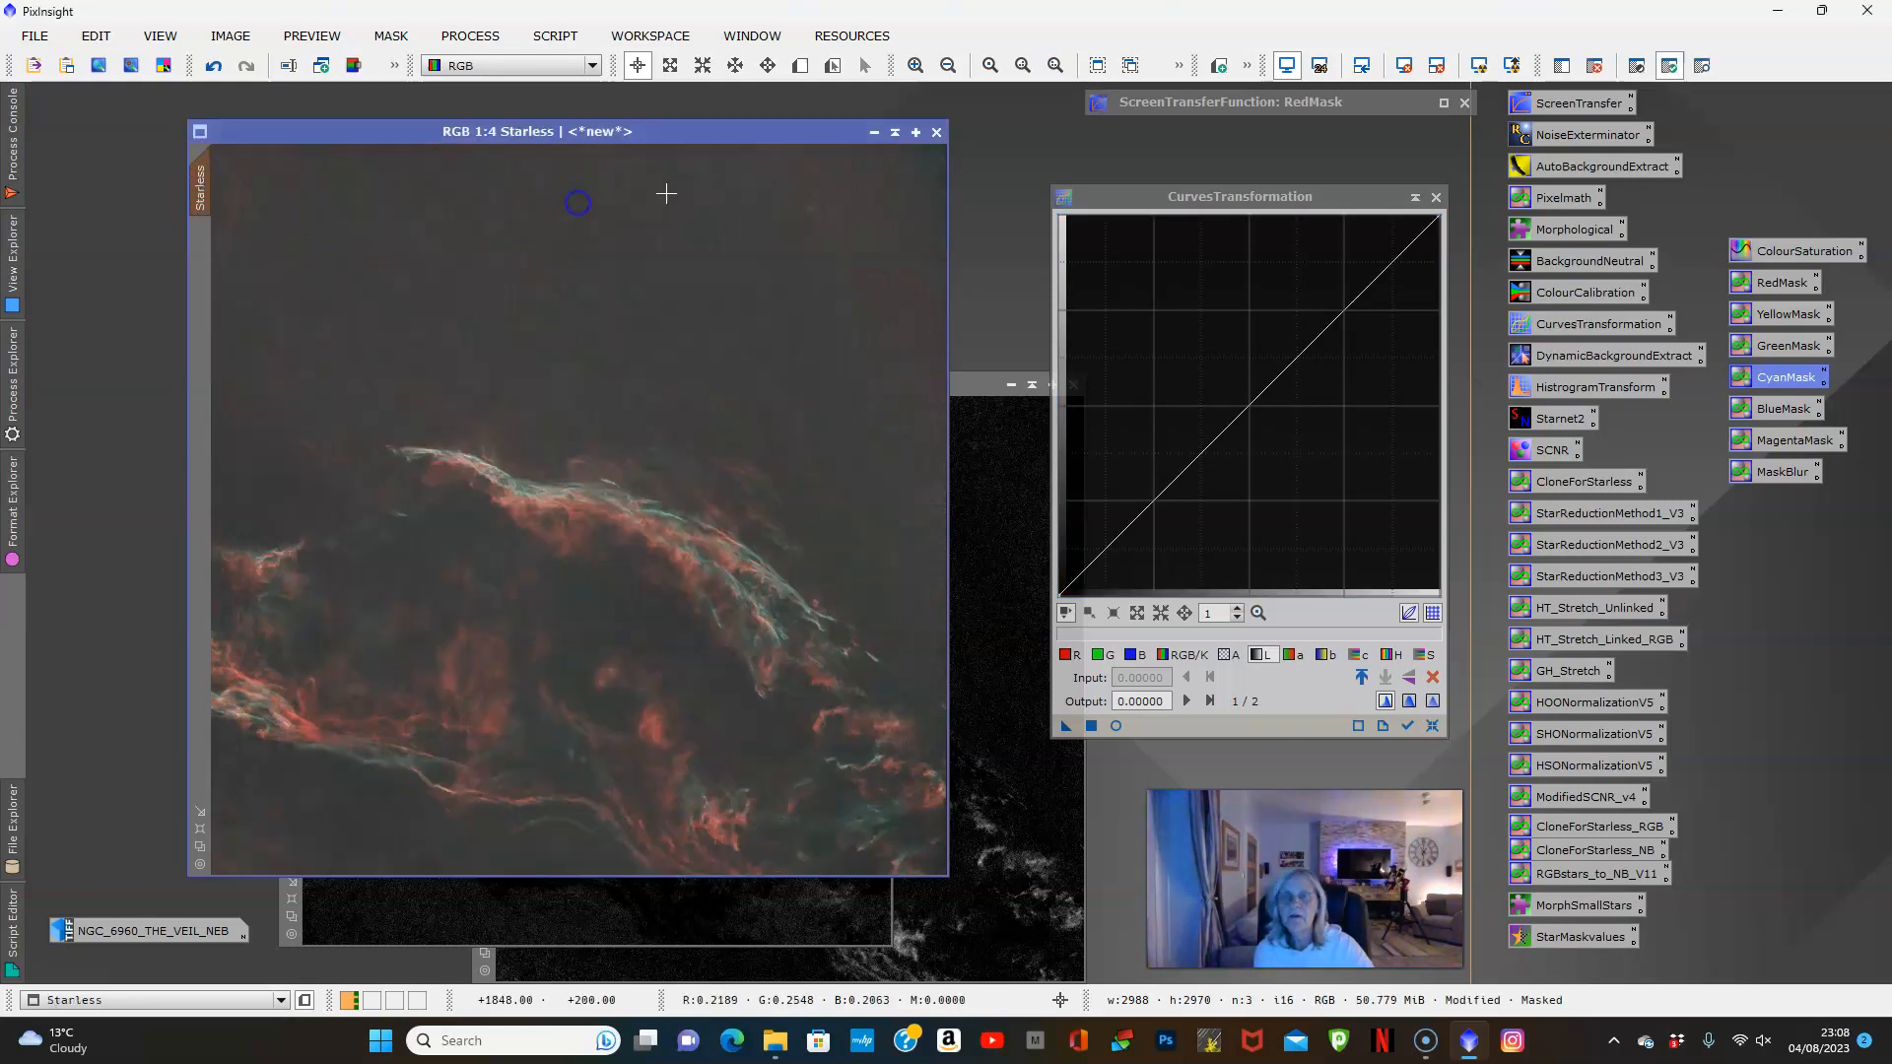
click(1705, 67)
click(1708, 68)
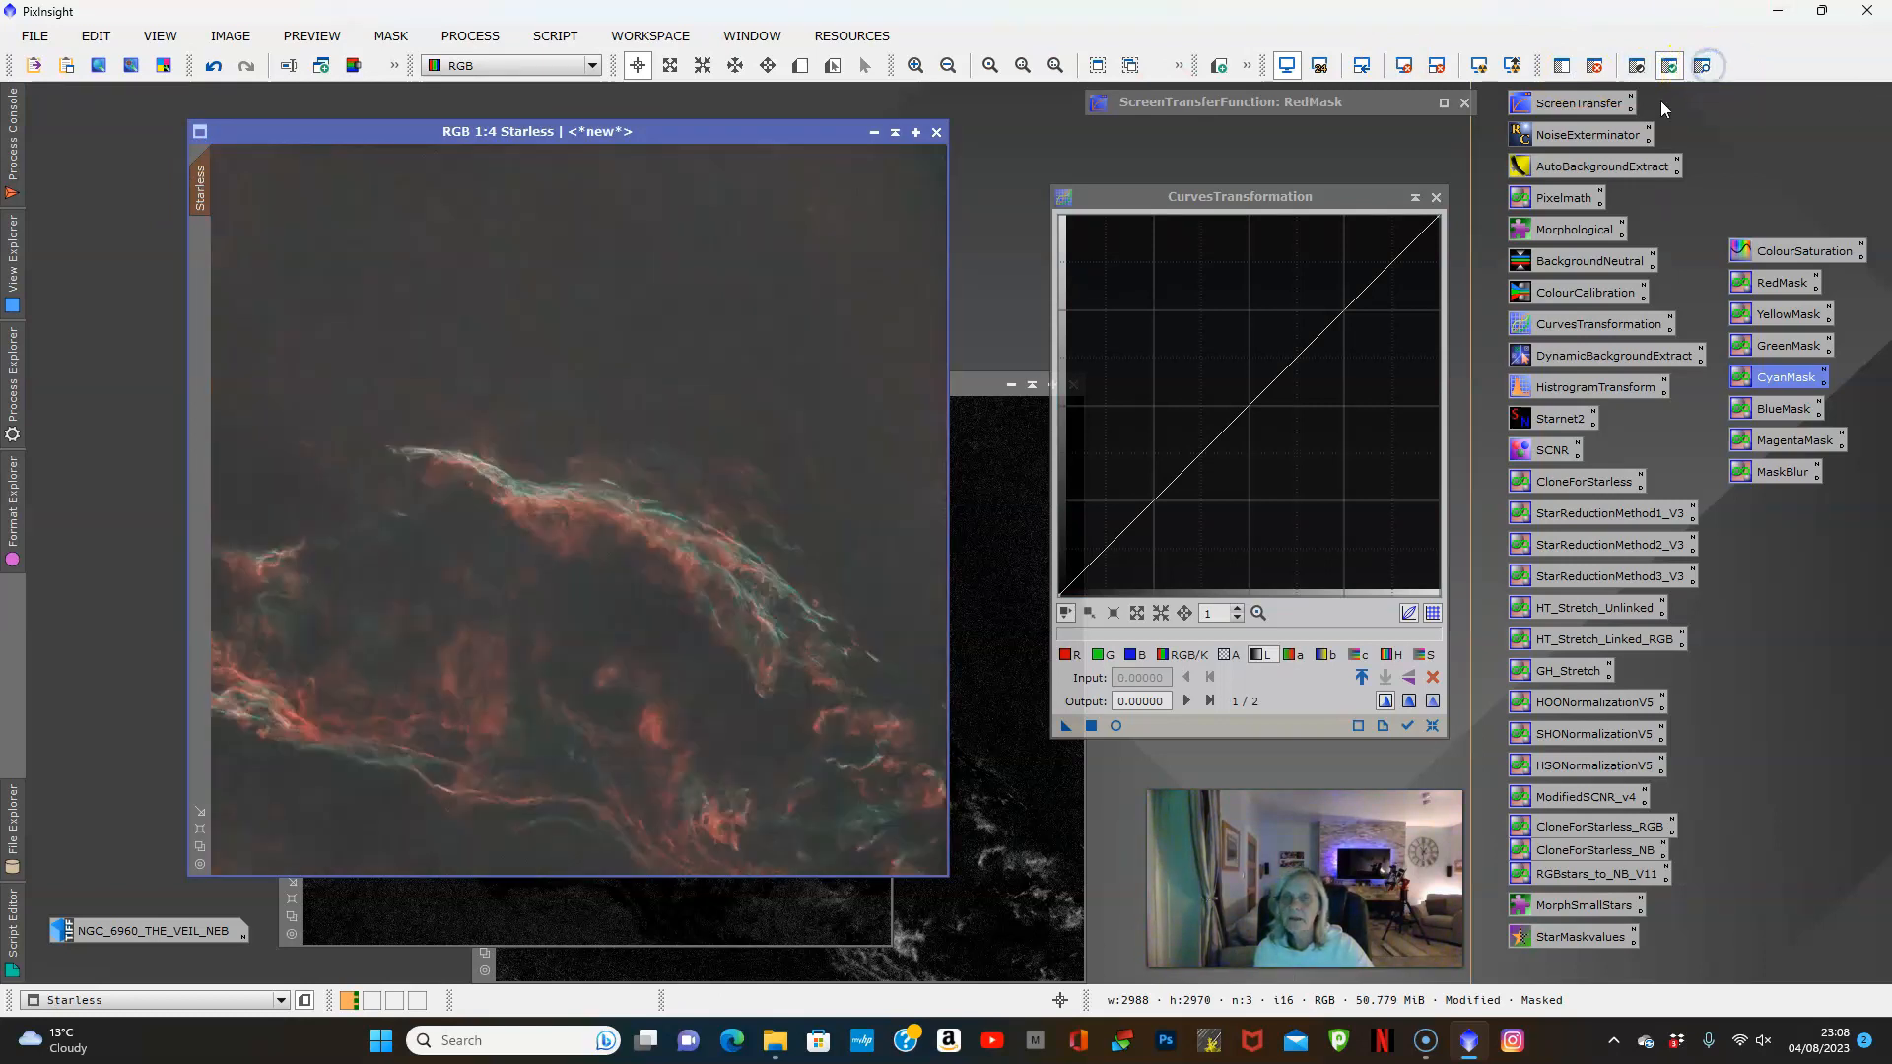
With a real-time preview, raise the green curve at input 0.43928 to output 0.63824, apply it to masked Starless, and reset the curve
click(1118, 726)
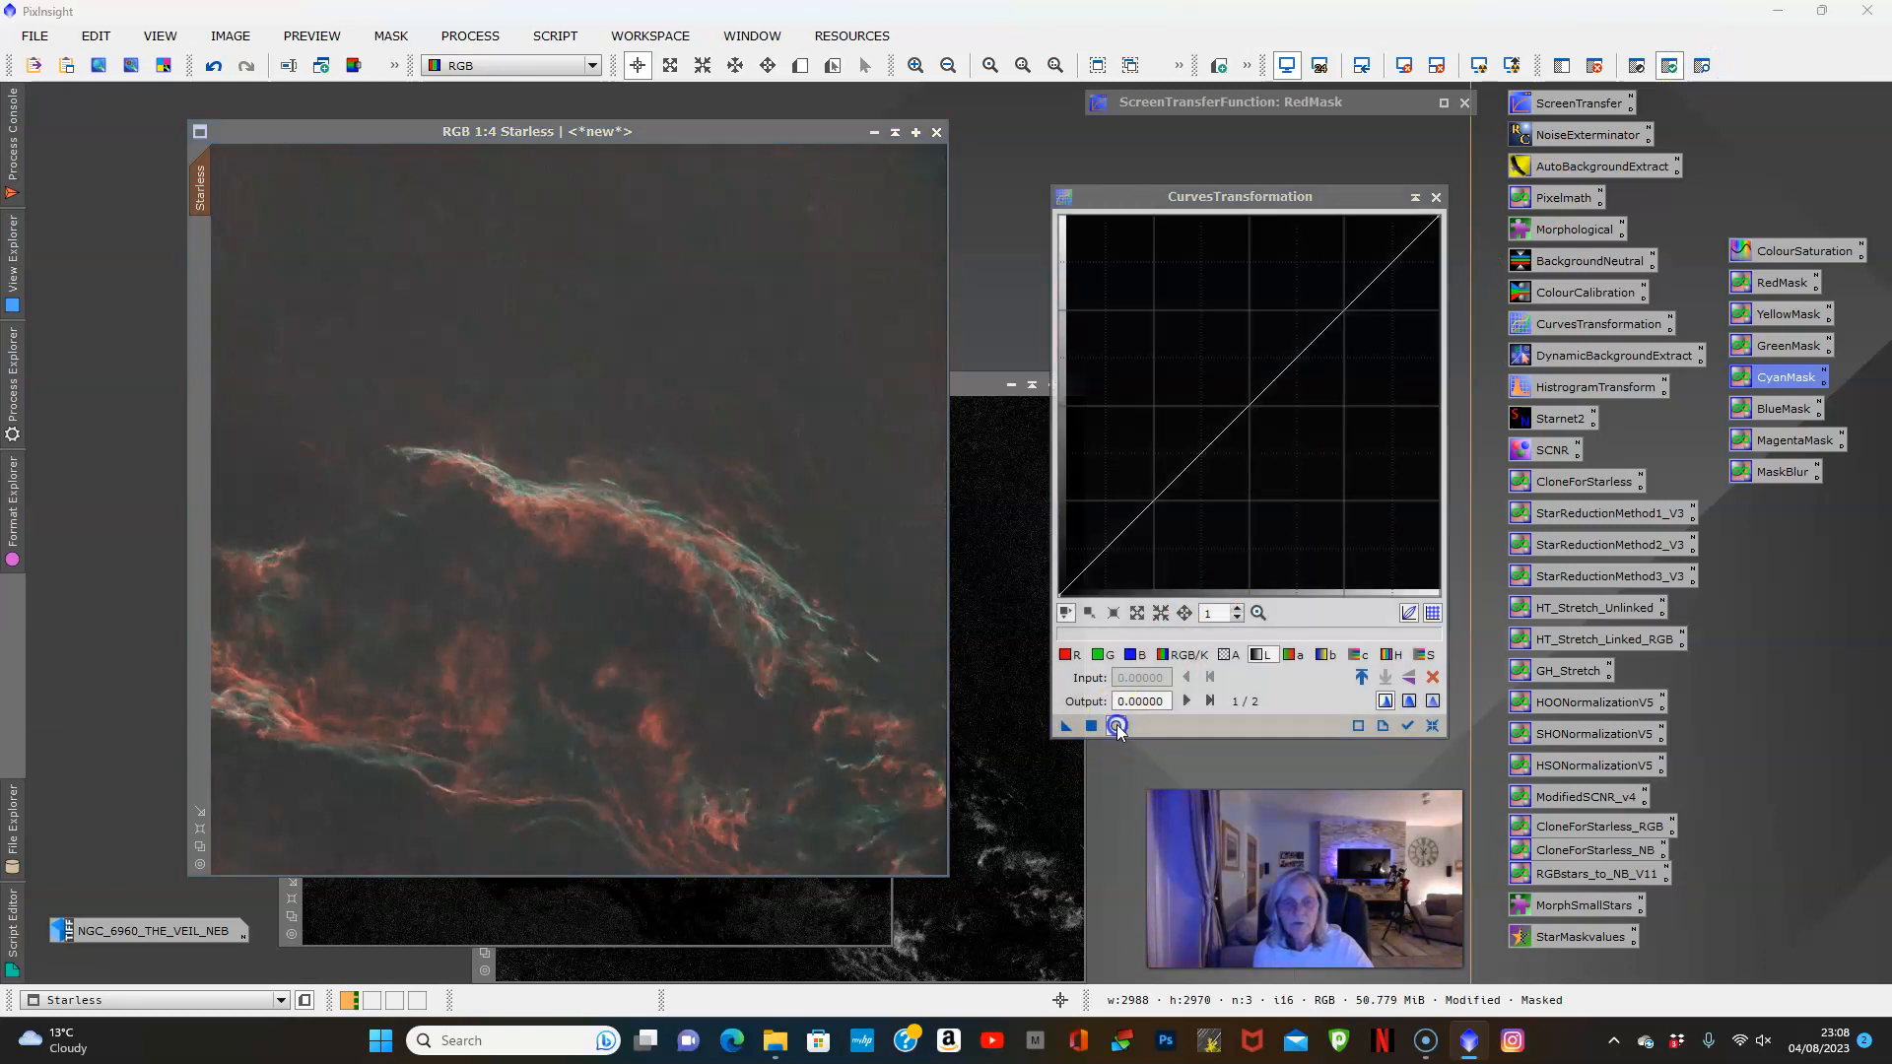
click(1112, 656)
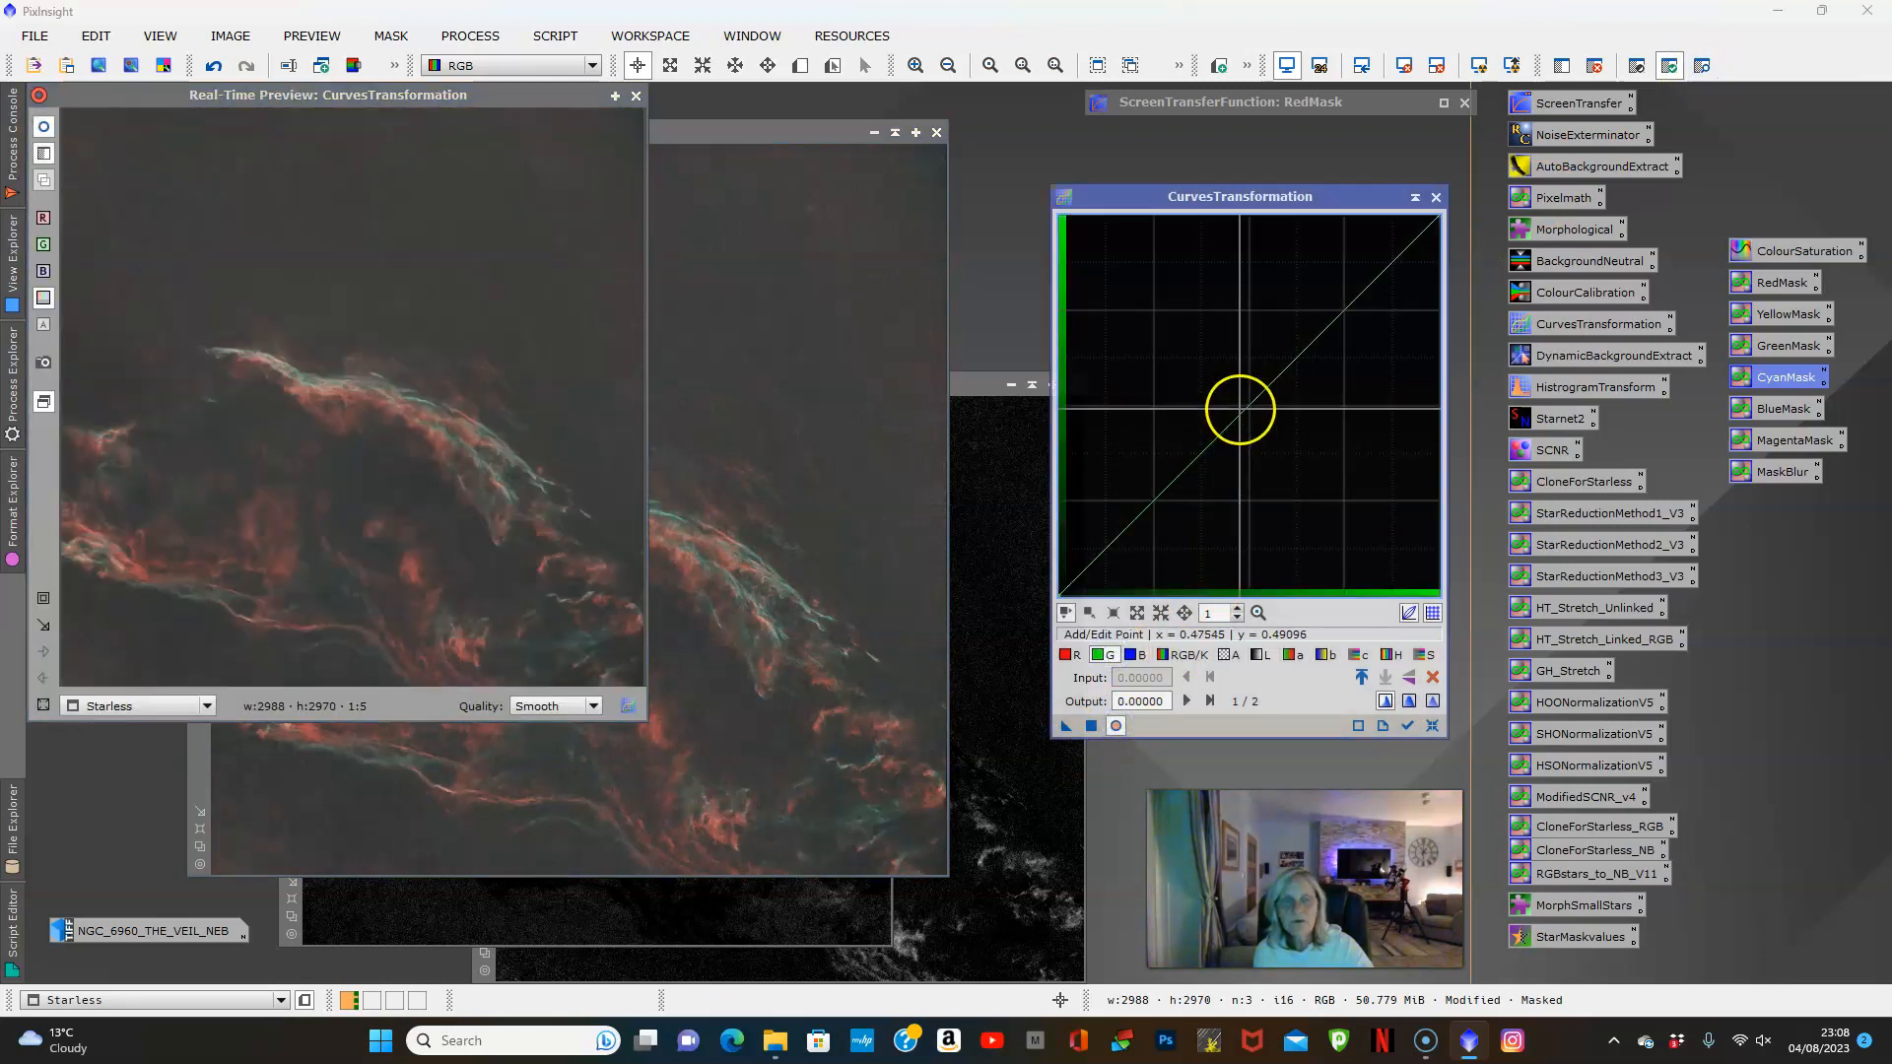
click(1327, 330)
drag(1326, 331, 1226, 352)
click(1146, 699)
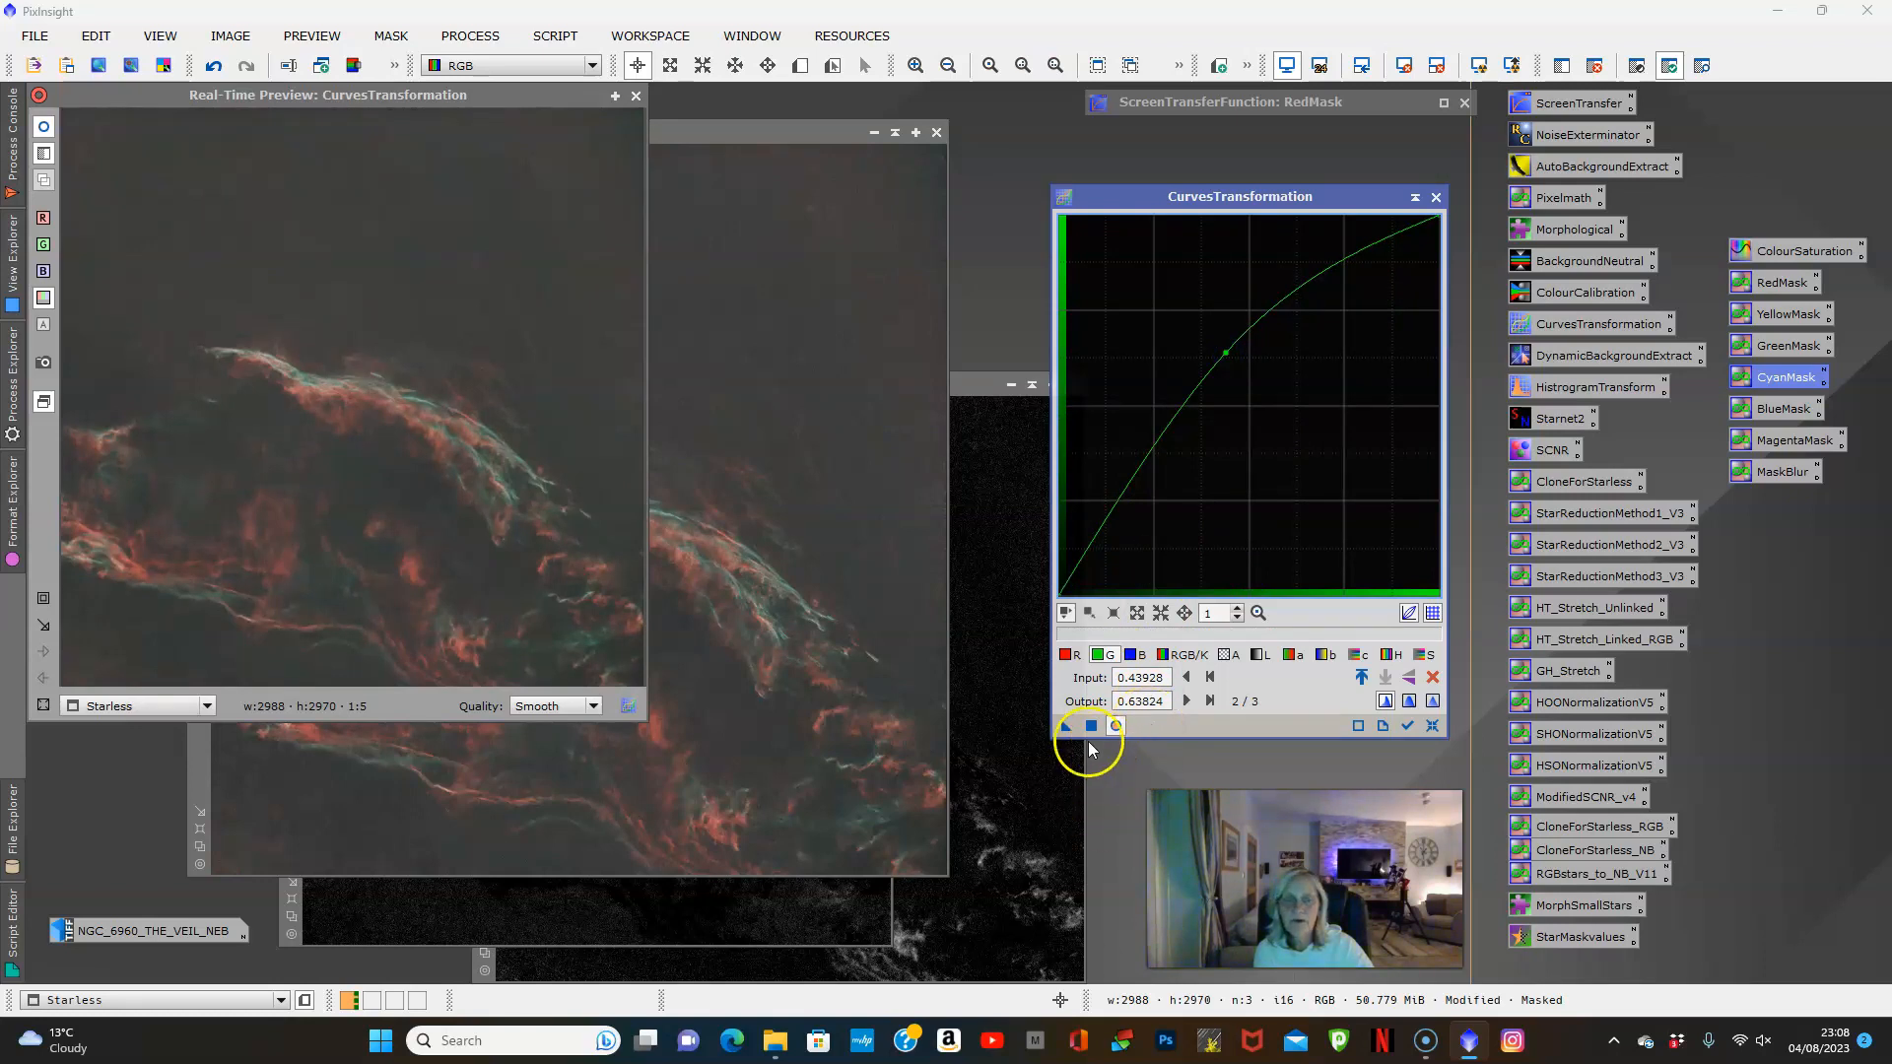
click(1430, 727)
Slightly raise the hue curve, reset it, raise the chrominance curve at input 0.43411 to output 0.53230 for masked Starless, and reset again
click(1389, 655)
click(1245, 405)
mouse_move(1245, 405)
mouse_down()
mouse_move(1162, 317)
mouse_move(1373, 506)
mouse_move(1232, 386)
mouse_up()
click(1433, 726)
click(1359, 654)
mouse_move(1245, 405)
mouse_down()
mouse_move(1182, 256)
mouse_move(1195, 372)
mouse_move(1224, 394)
mouse_up()
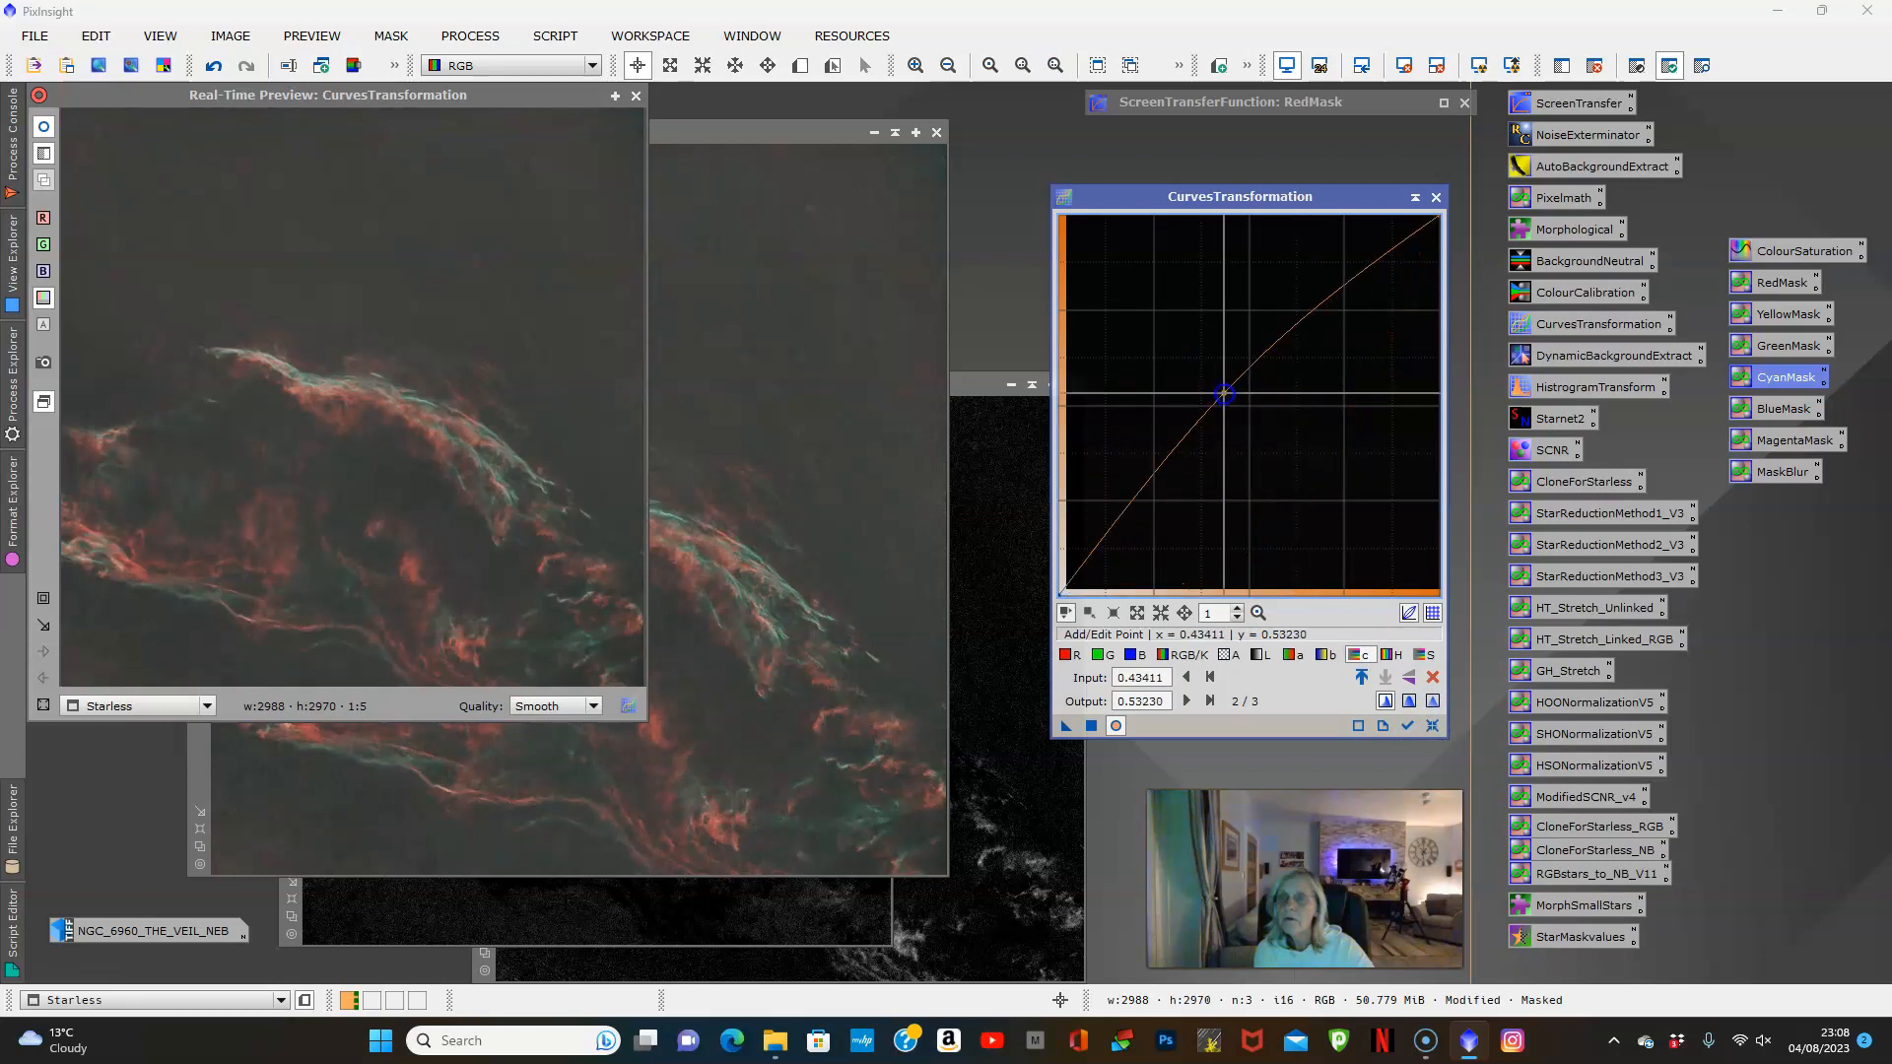
click(1435, 726)
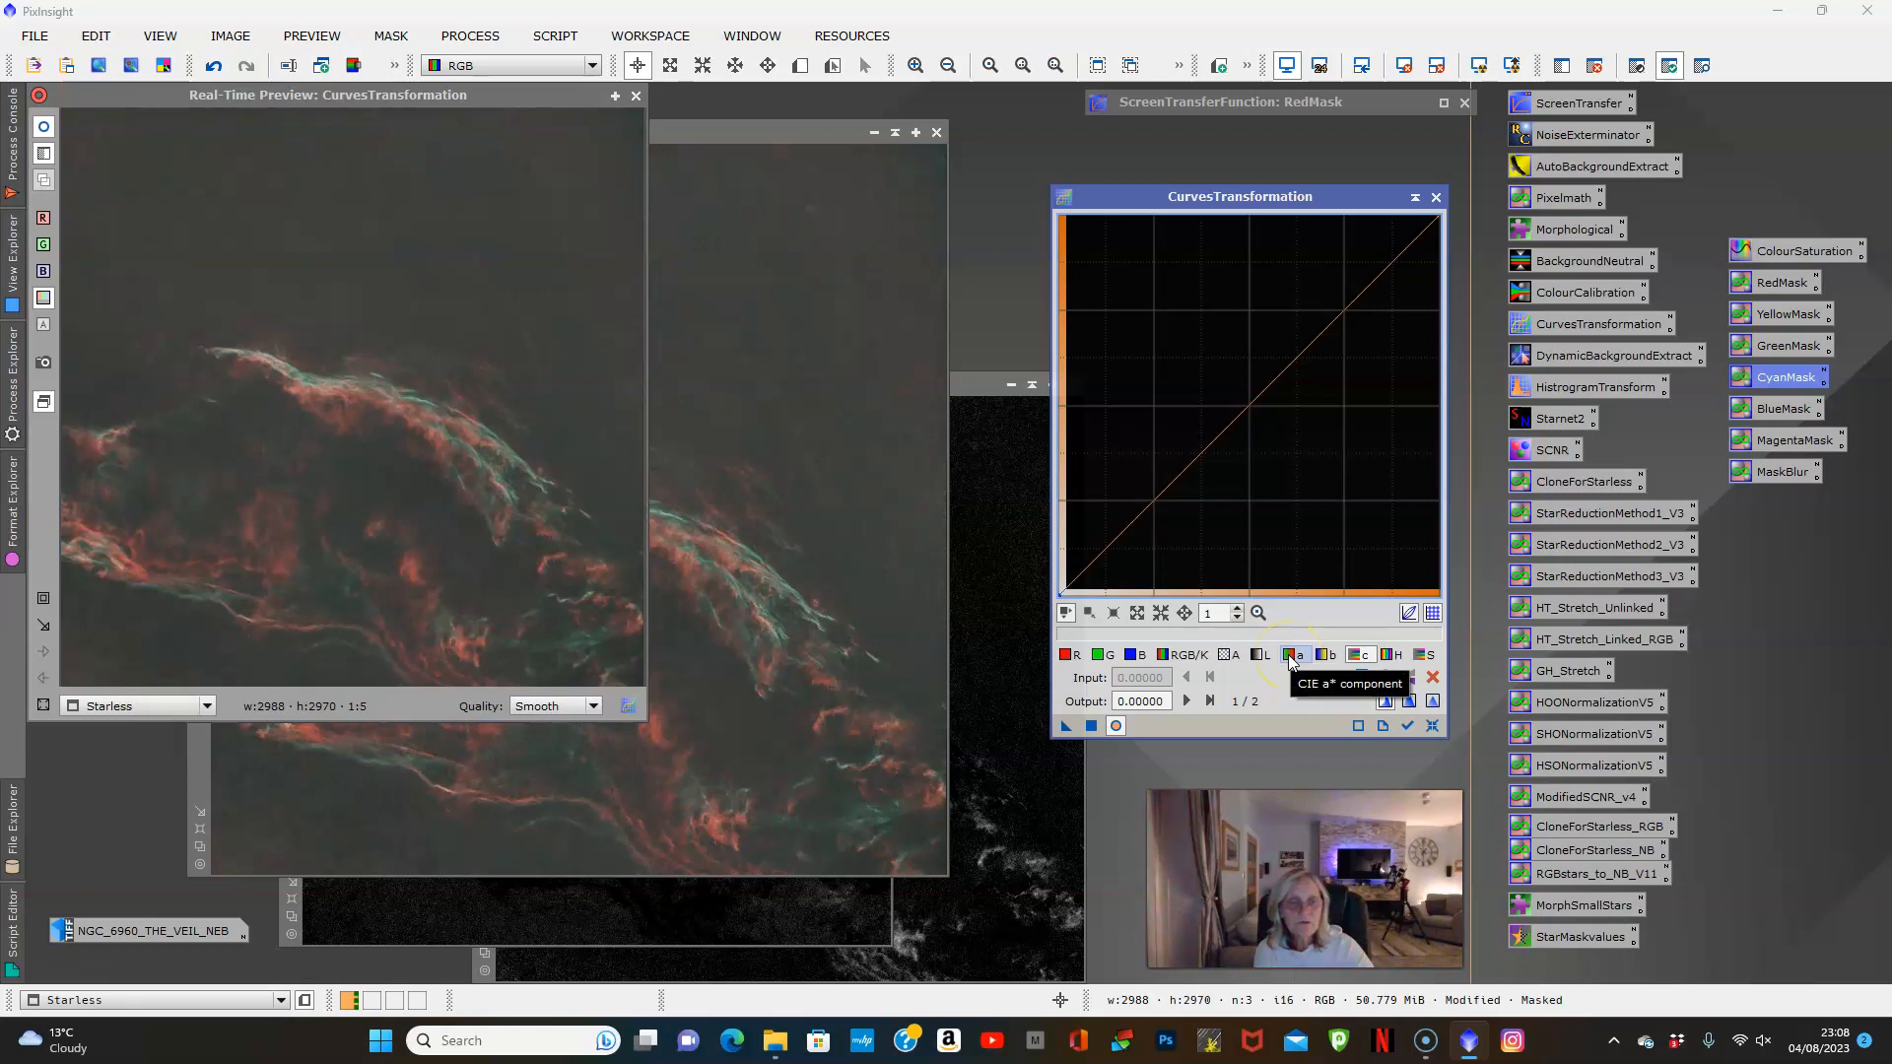
Lower the CIE a* curve very slightly near its midpoint for the masked Starless image, and reset the curve
click(1290, 655)
mouse_move(1250, 410)
mouse_down()
mouse_move(1152, 345)
mouse_move(1303, 465)
mouse_move(1179, 377)
mouse_move(1271, 430)
mouse_move(1245, 414)
mouse_up()
click(1429, 724)
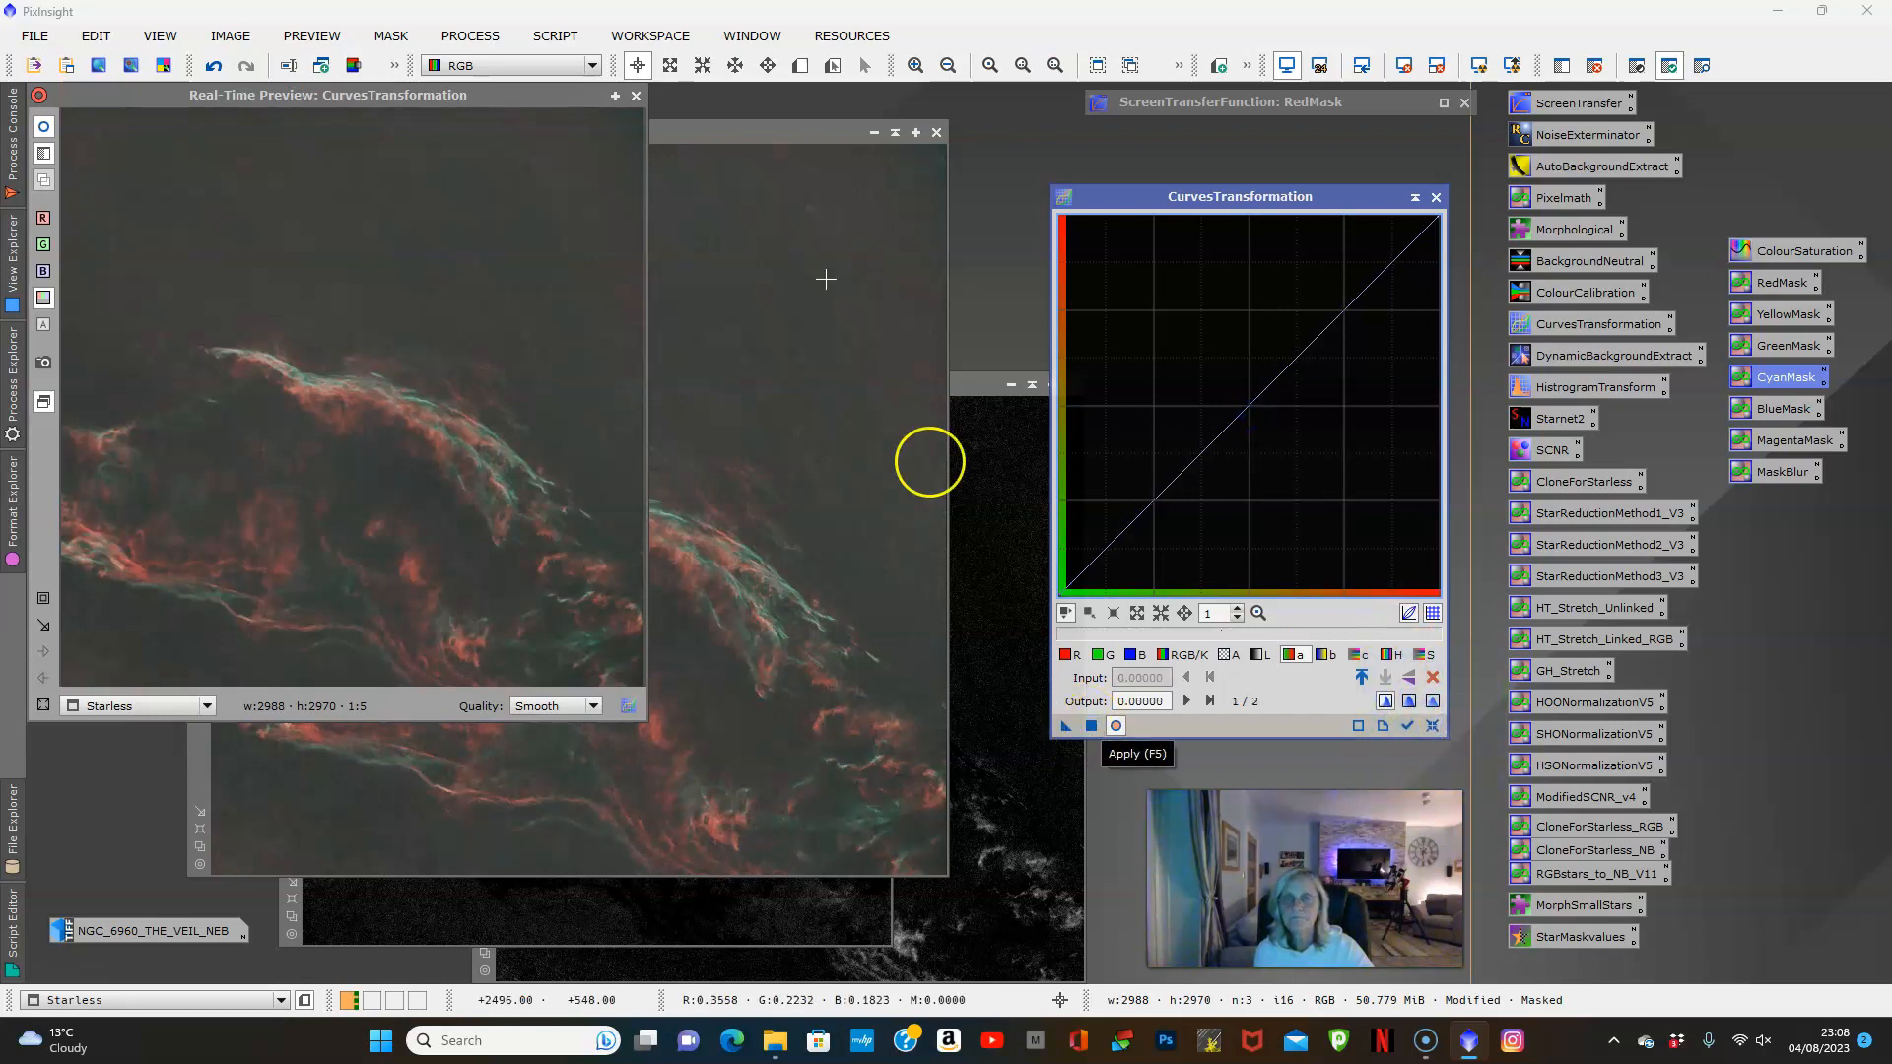
Close the real-time preview and CurvesTransformation, and remove the cyan mask from the Starless image
click(636, 97)
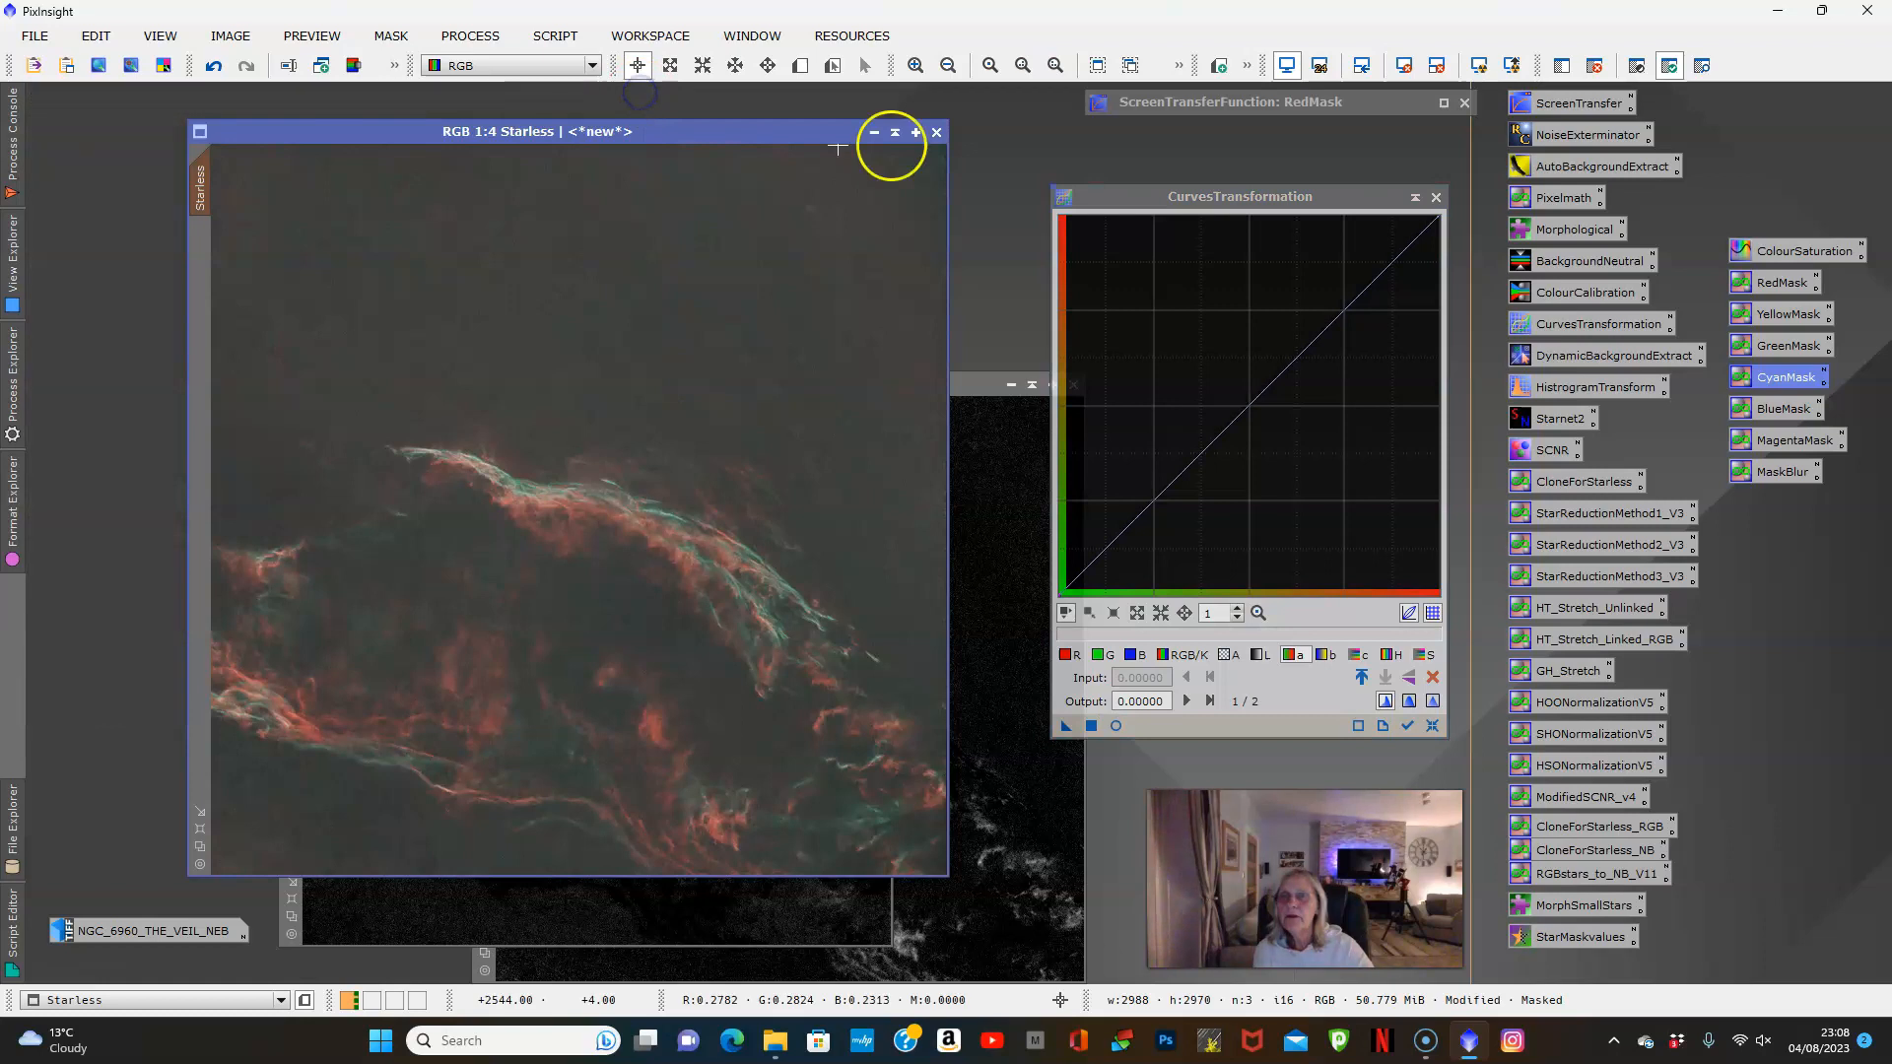
click(1598, 67)
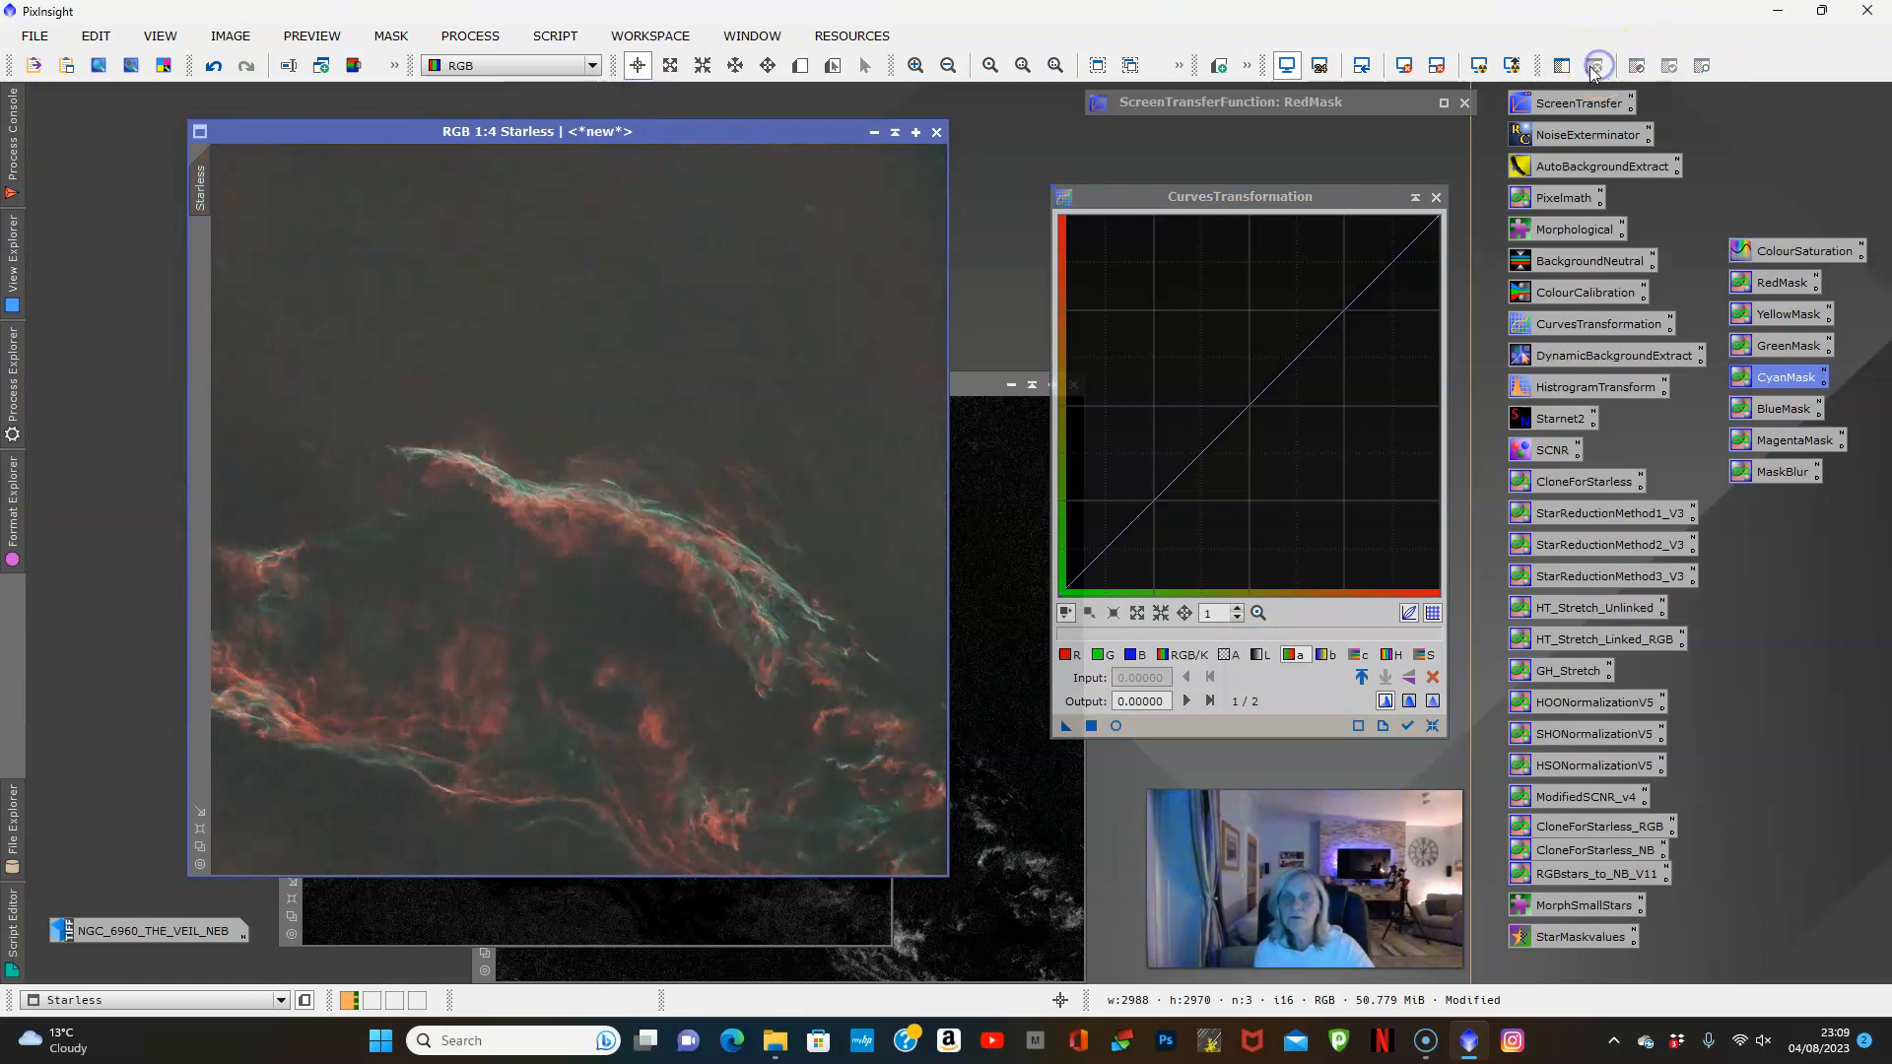
click(1436, 197)
scroll(685, 527, up, 3)
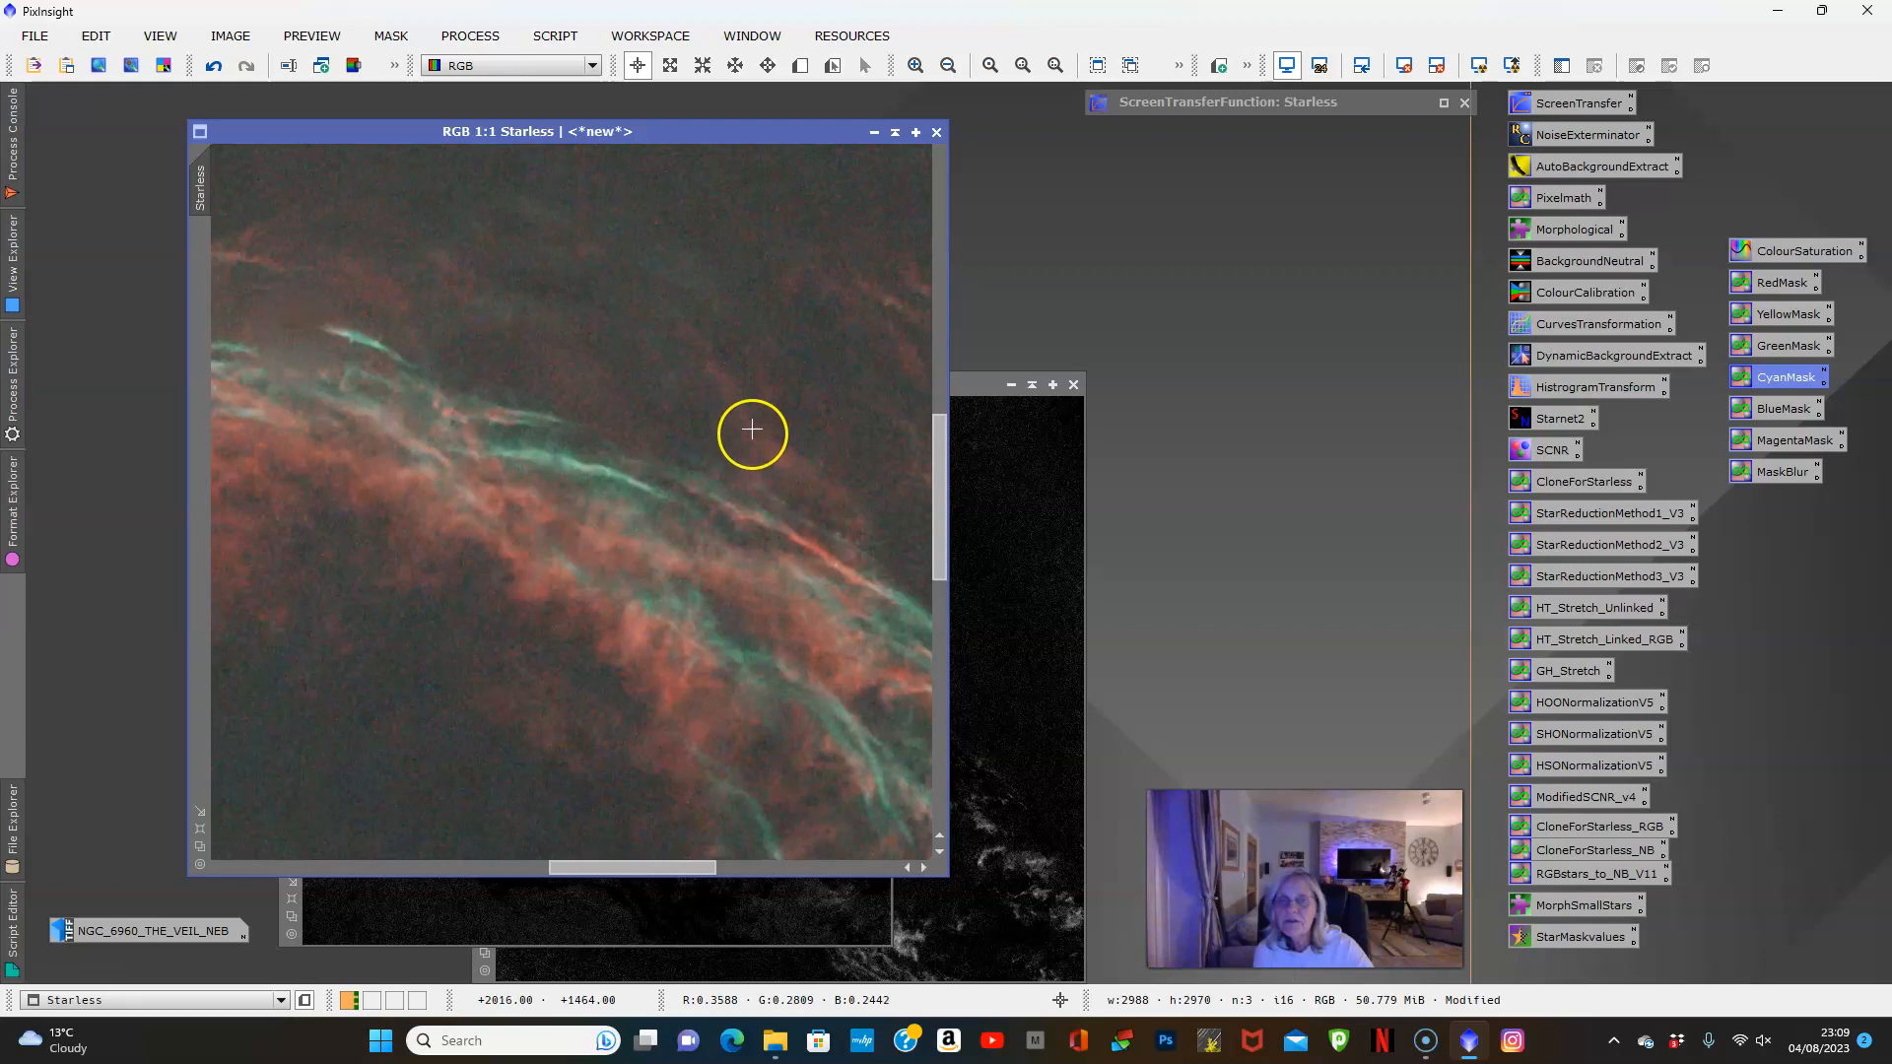
scroll(561, 439, down, 2)
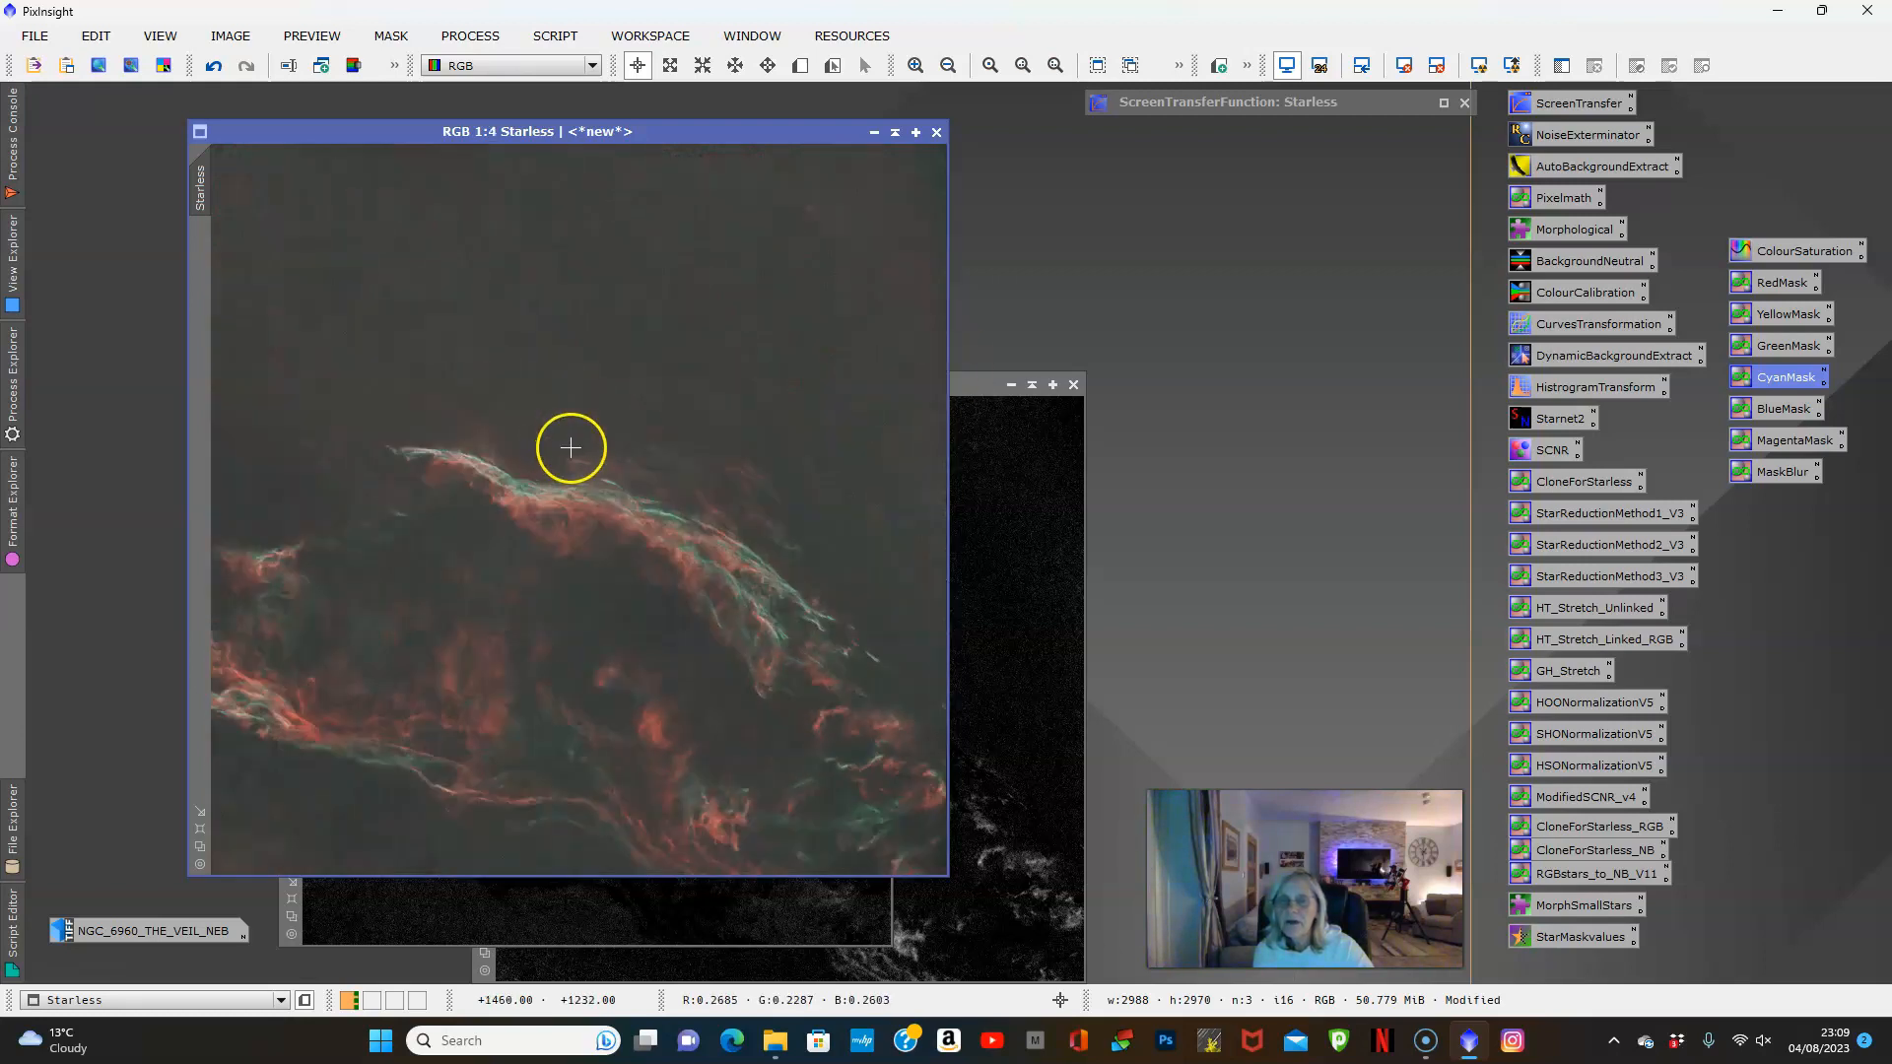
scroll(571, 443, down, 2)
scroll(579, 444, up, 1)
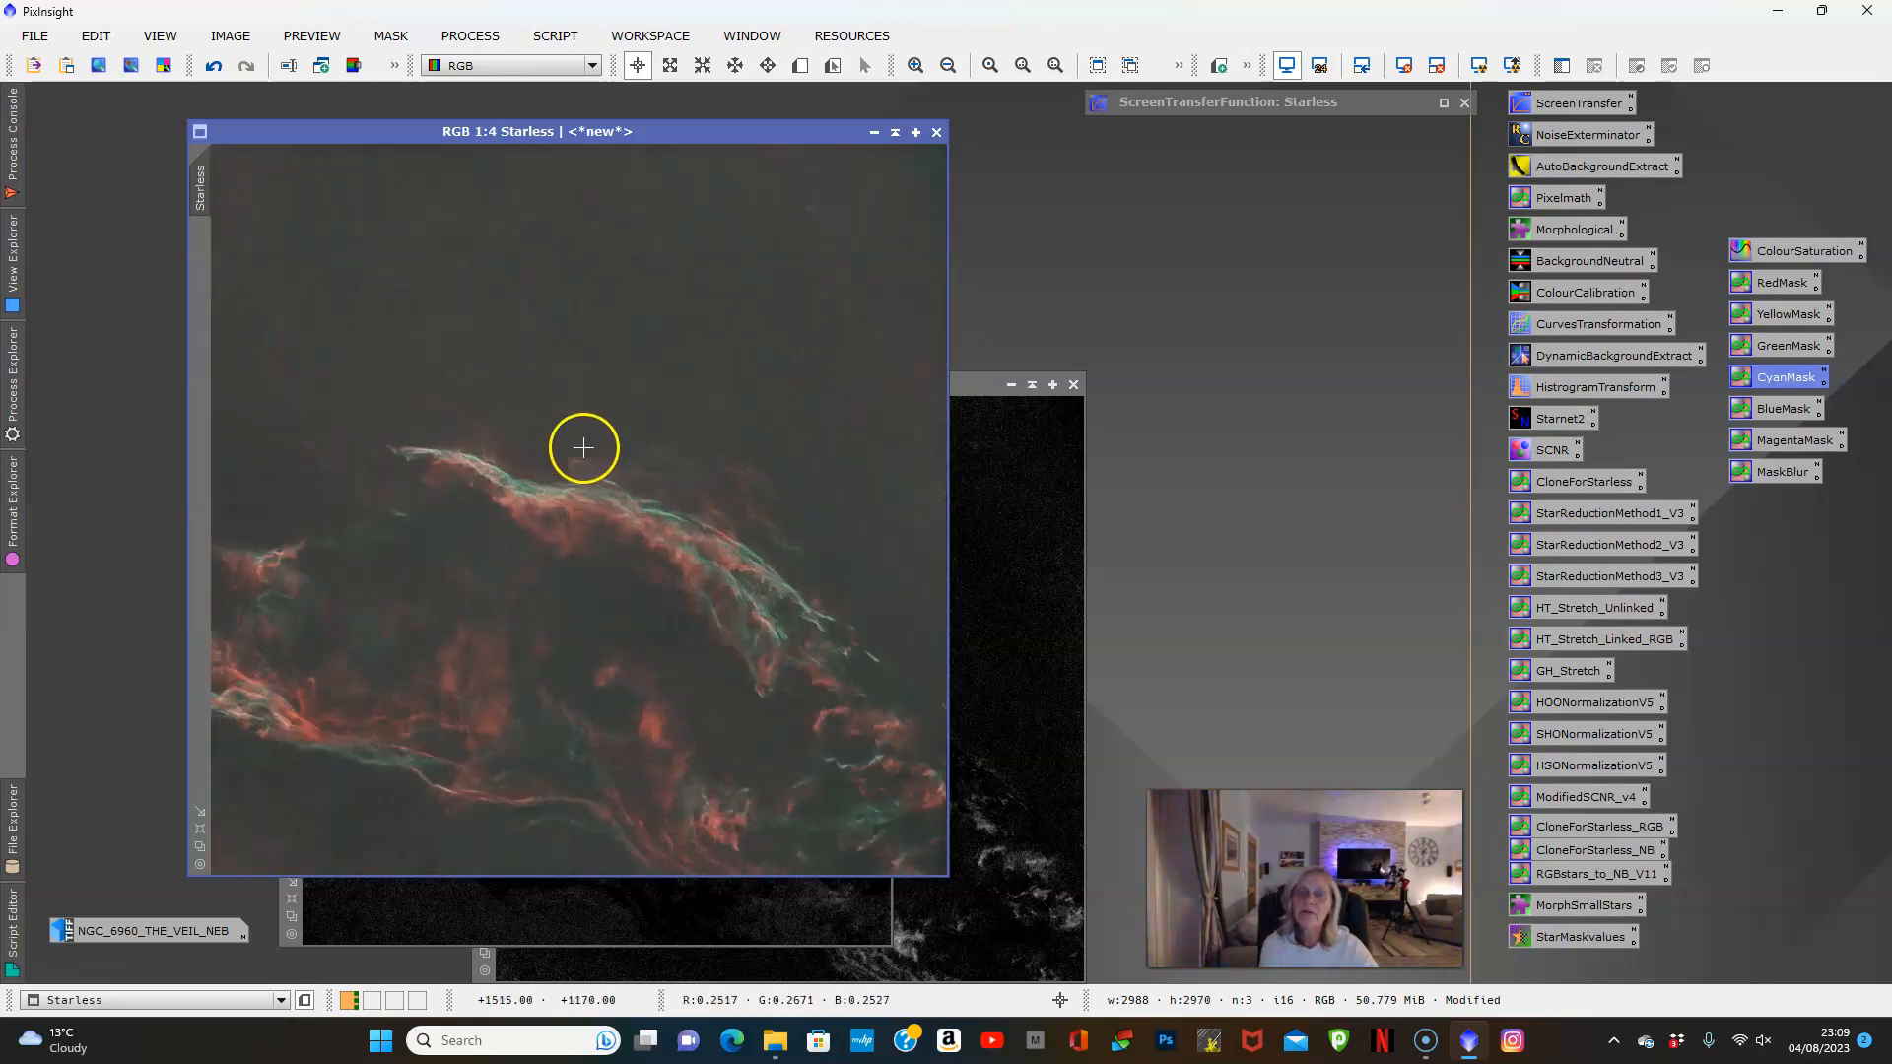
scroll(589, 435, down, 1)
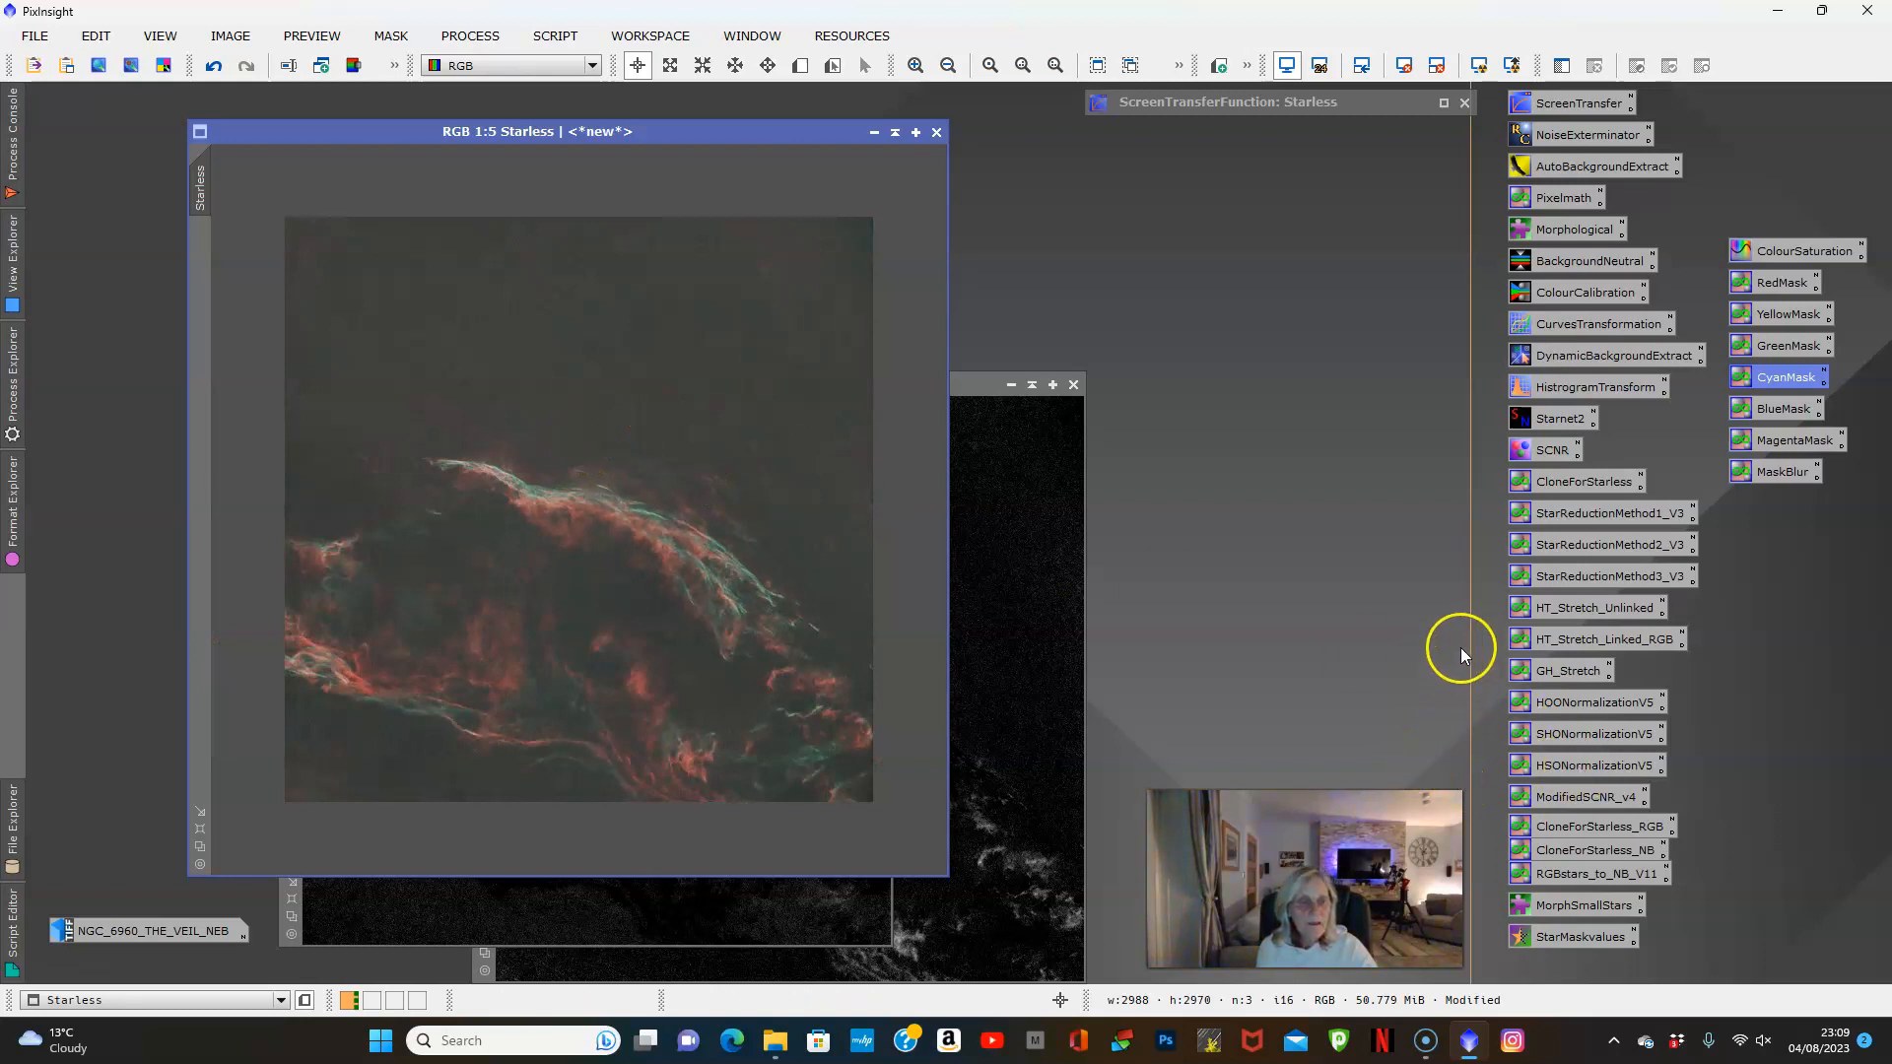
Close the RedMask and CyanMask images, accepting that their mask references are broken
click(1073, 386)
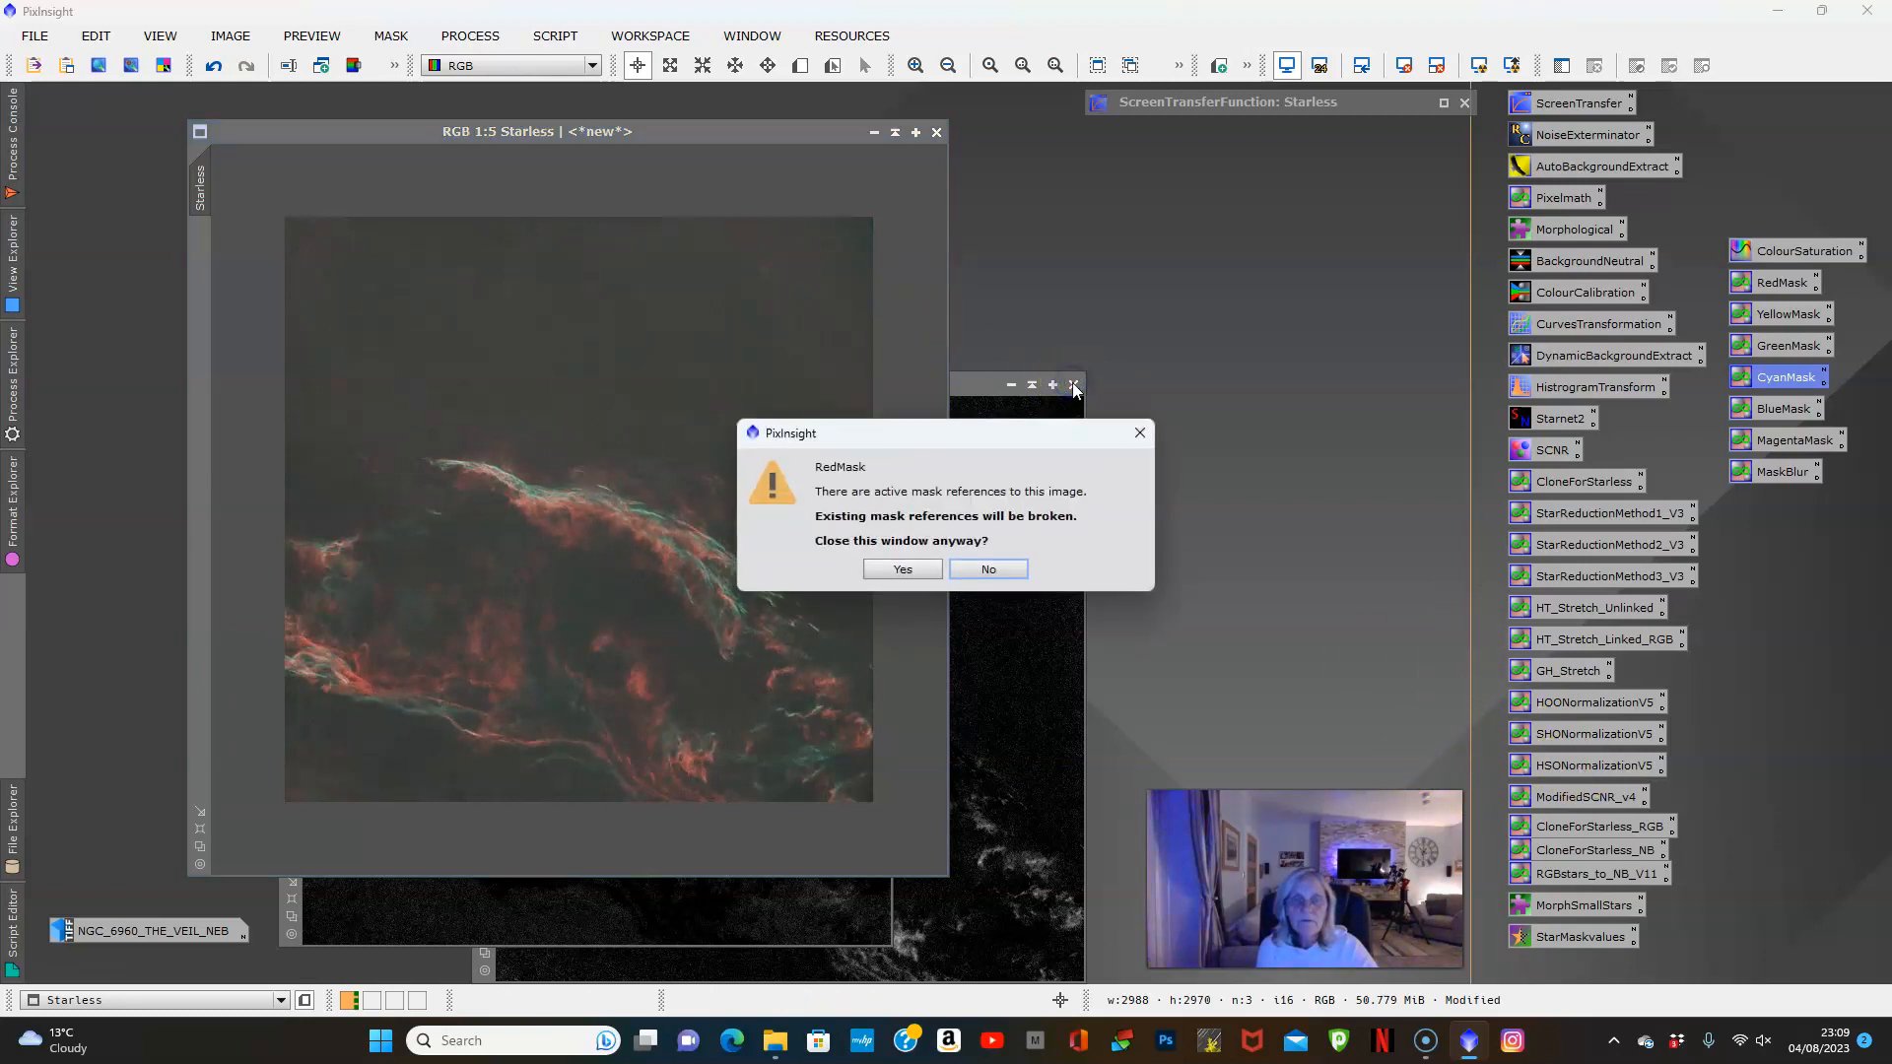
click(899, 570)
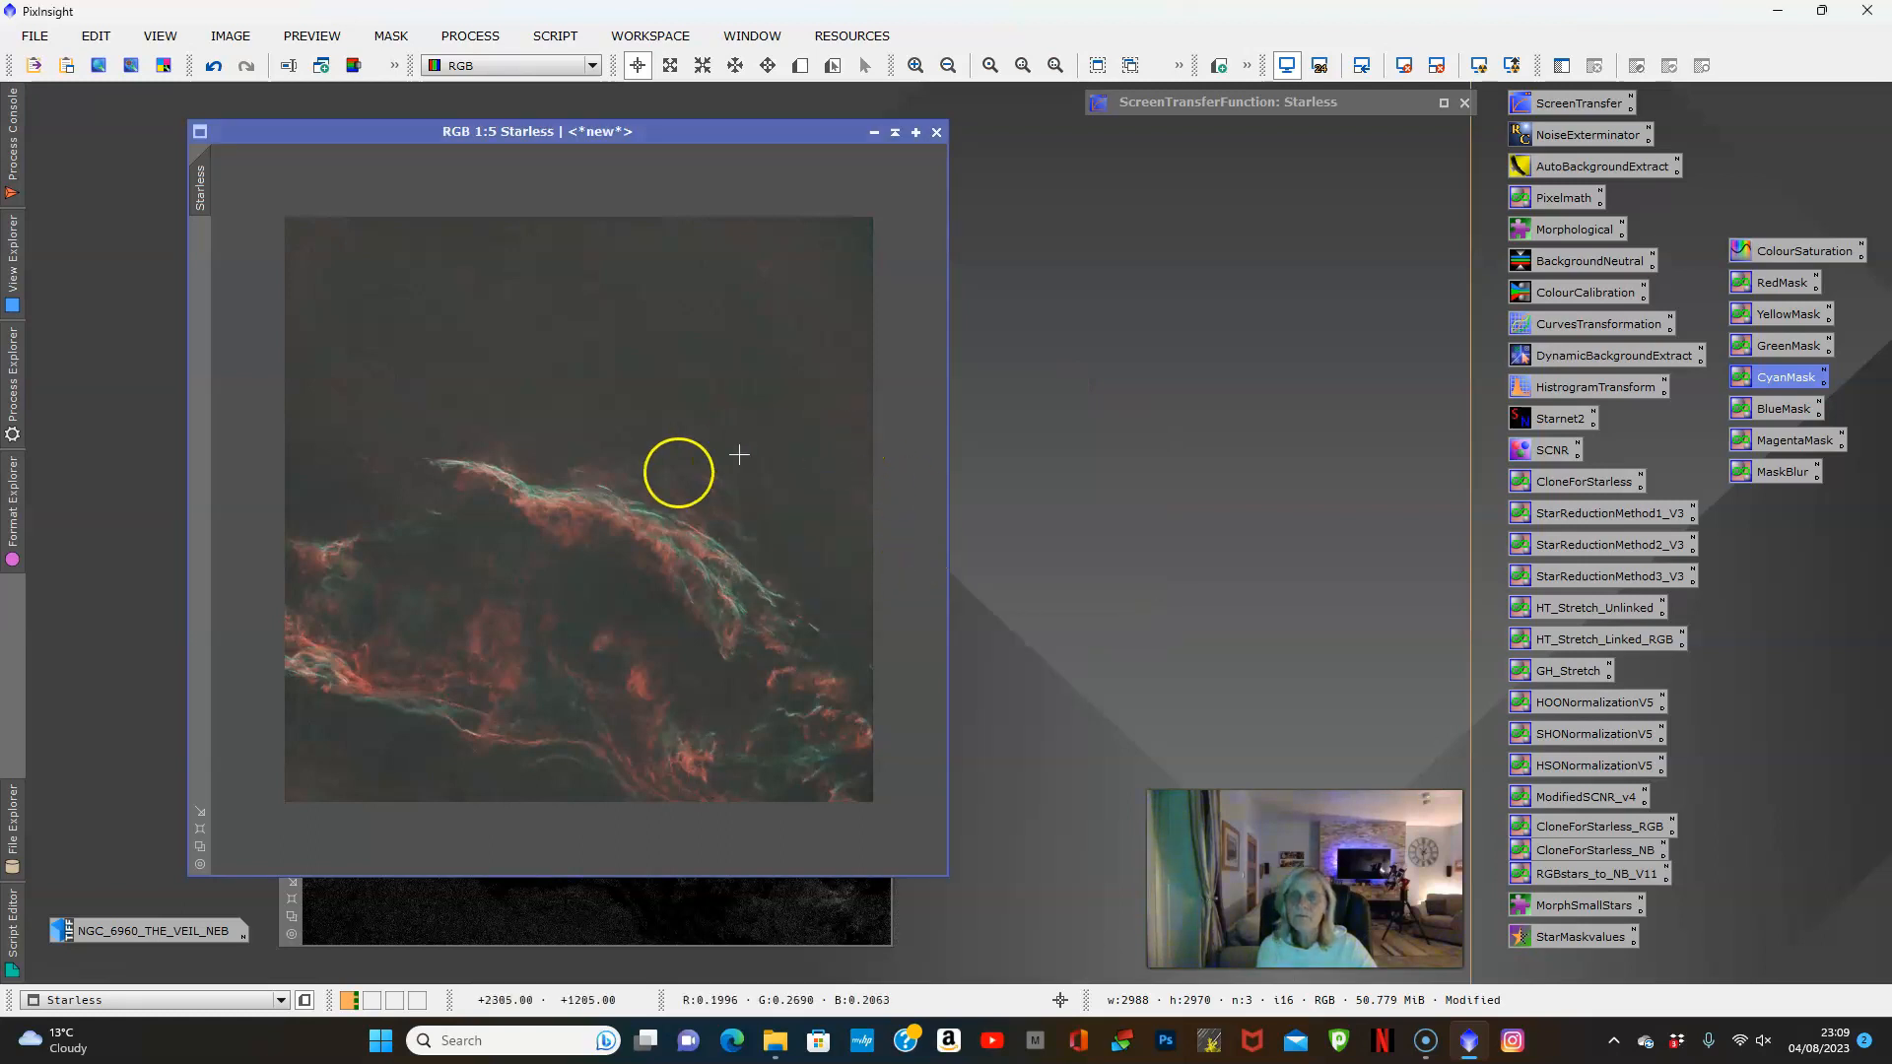
scroll(571, 541, up, 1)
click(570, 923)
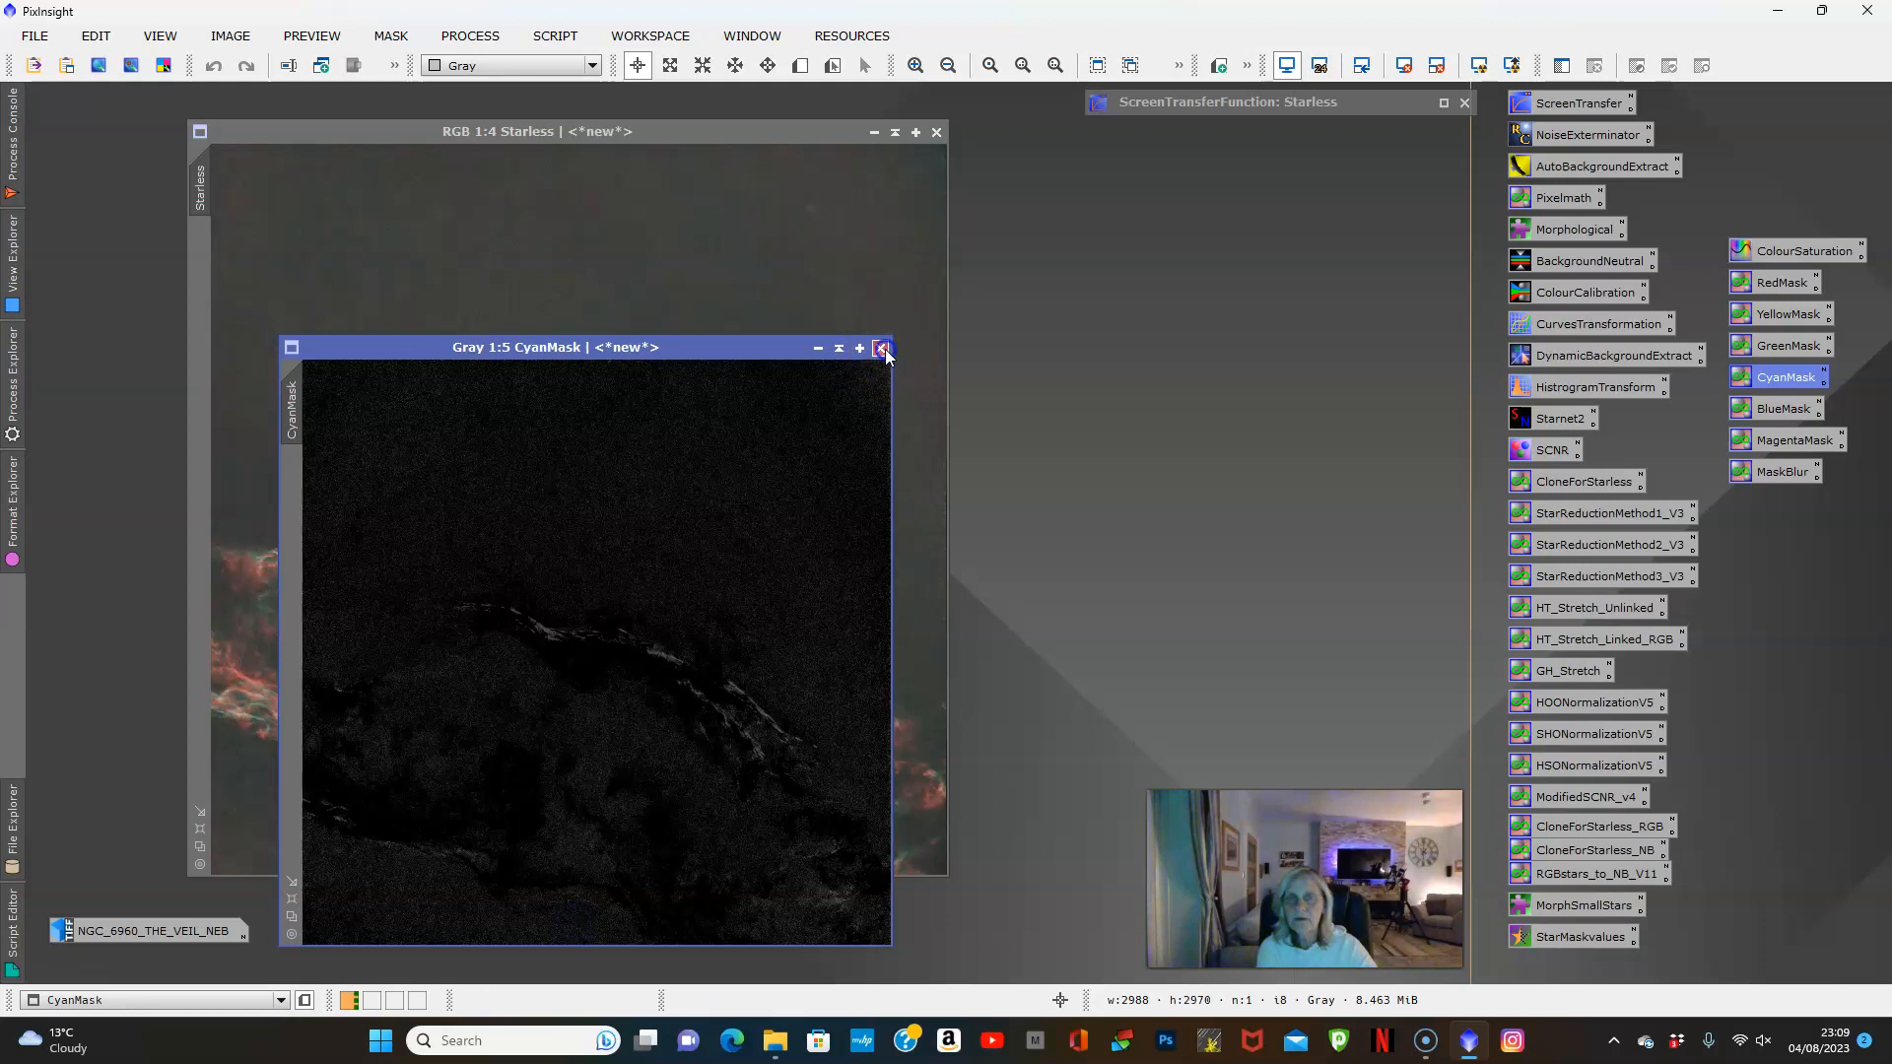
click(884, 350)
click(898, 572)
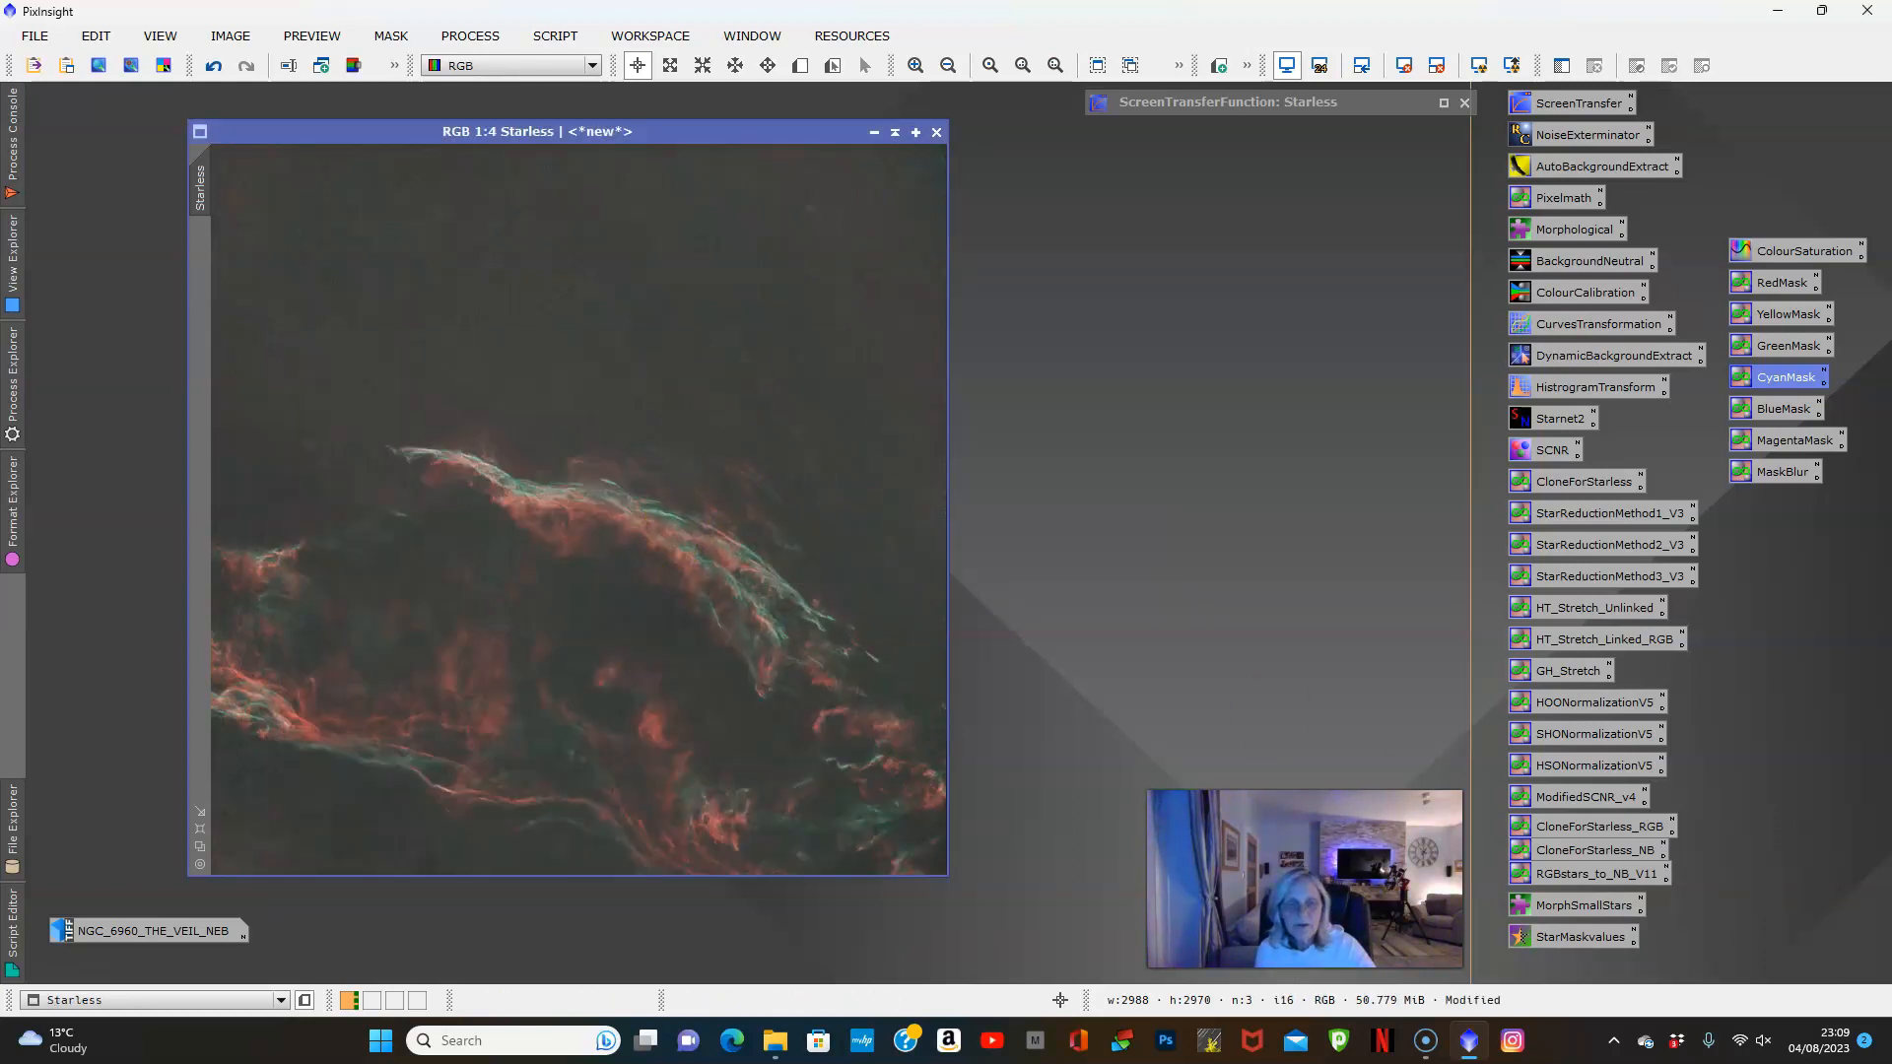
Restore the minimised star_mask image, enlarge it to the size of Starless, place it beside Starless, and make it the active image
double_click(1296, 887)
drag(992, 270, 350, 138)
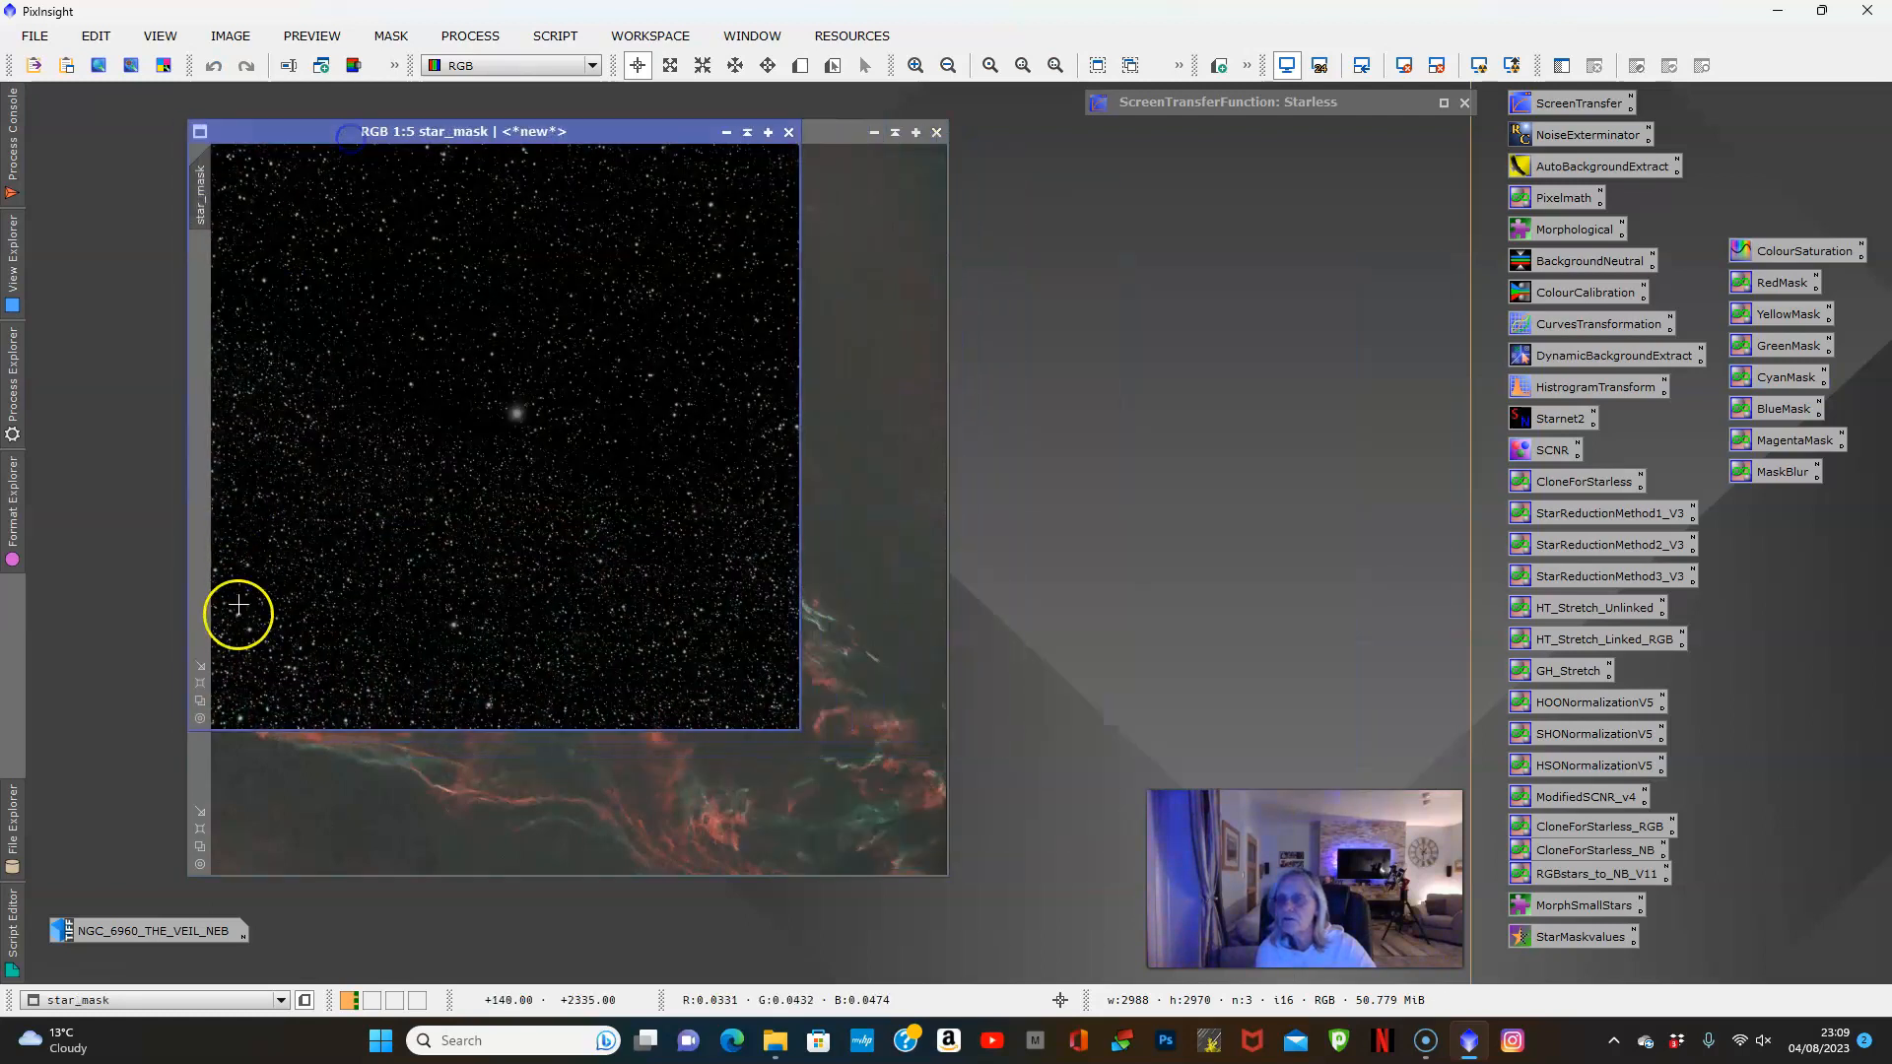
click(201, 683)
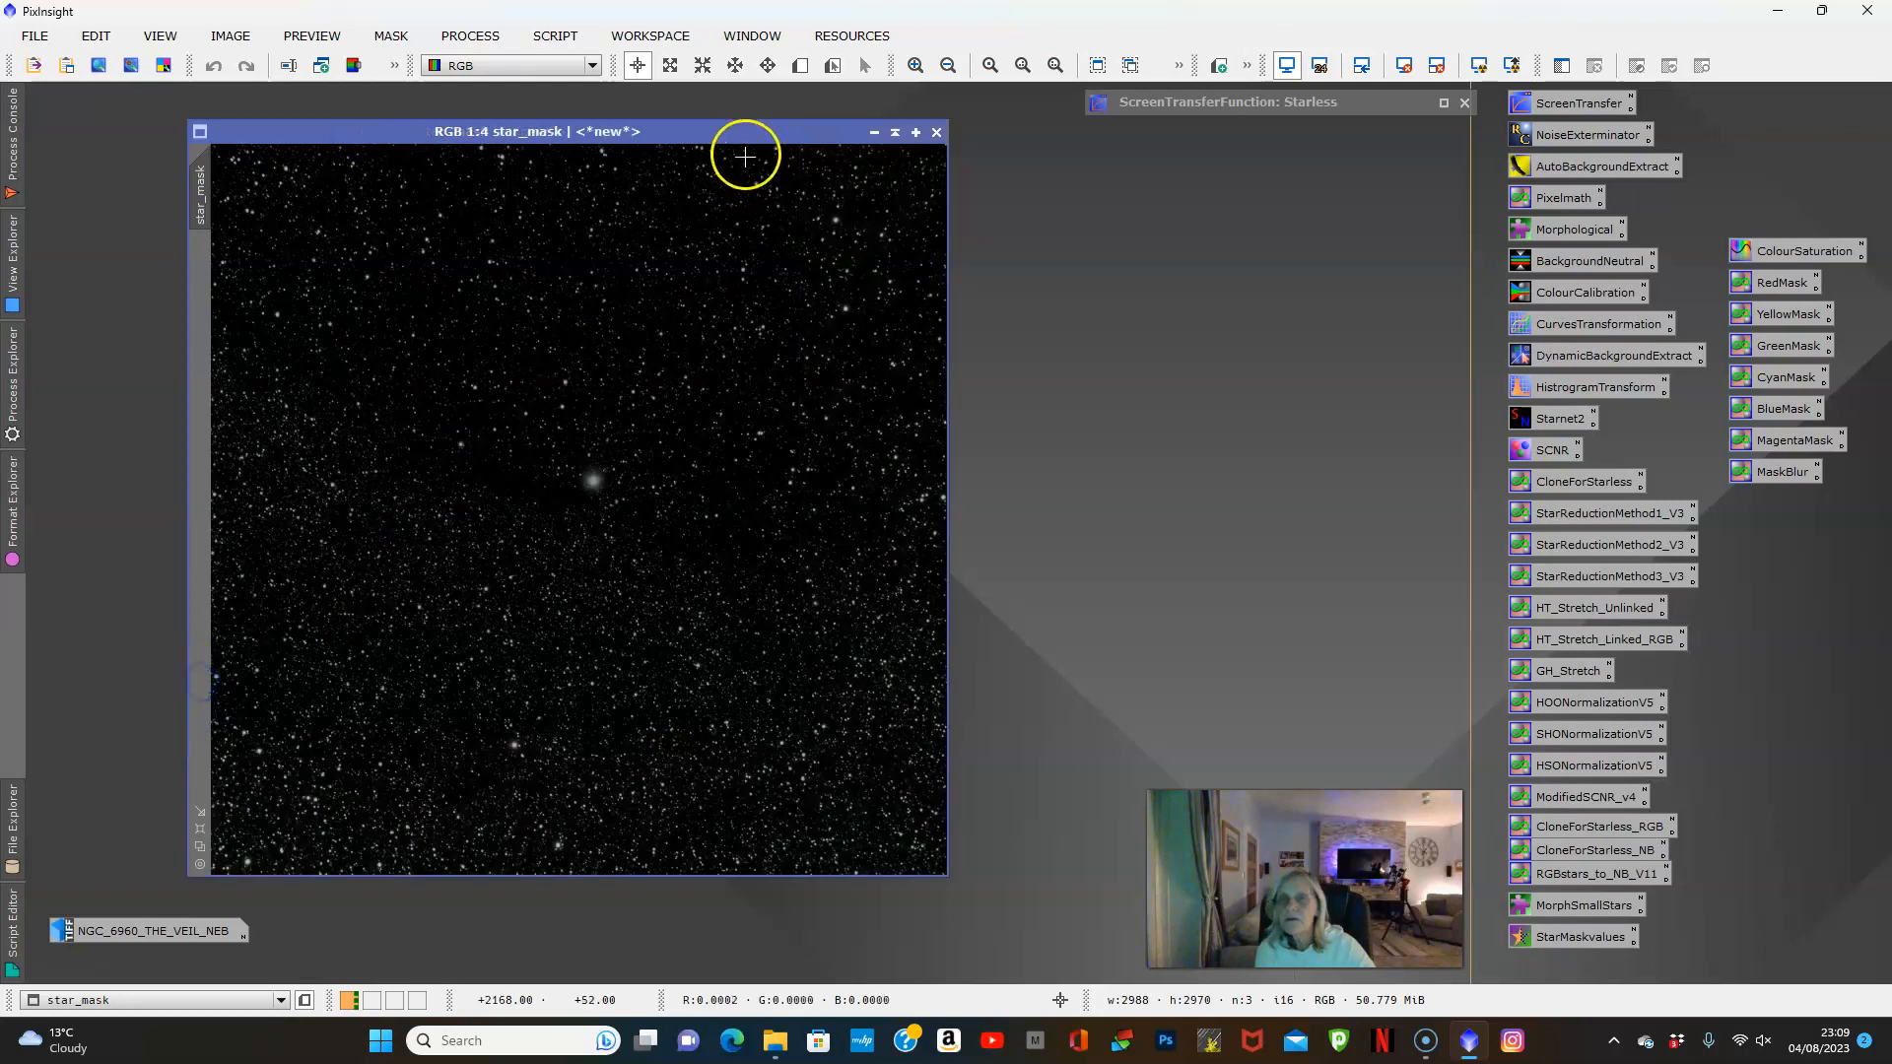
drag(743, 132, 743, 132)
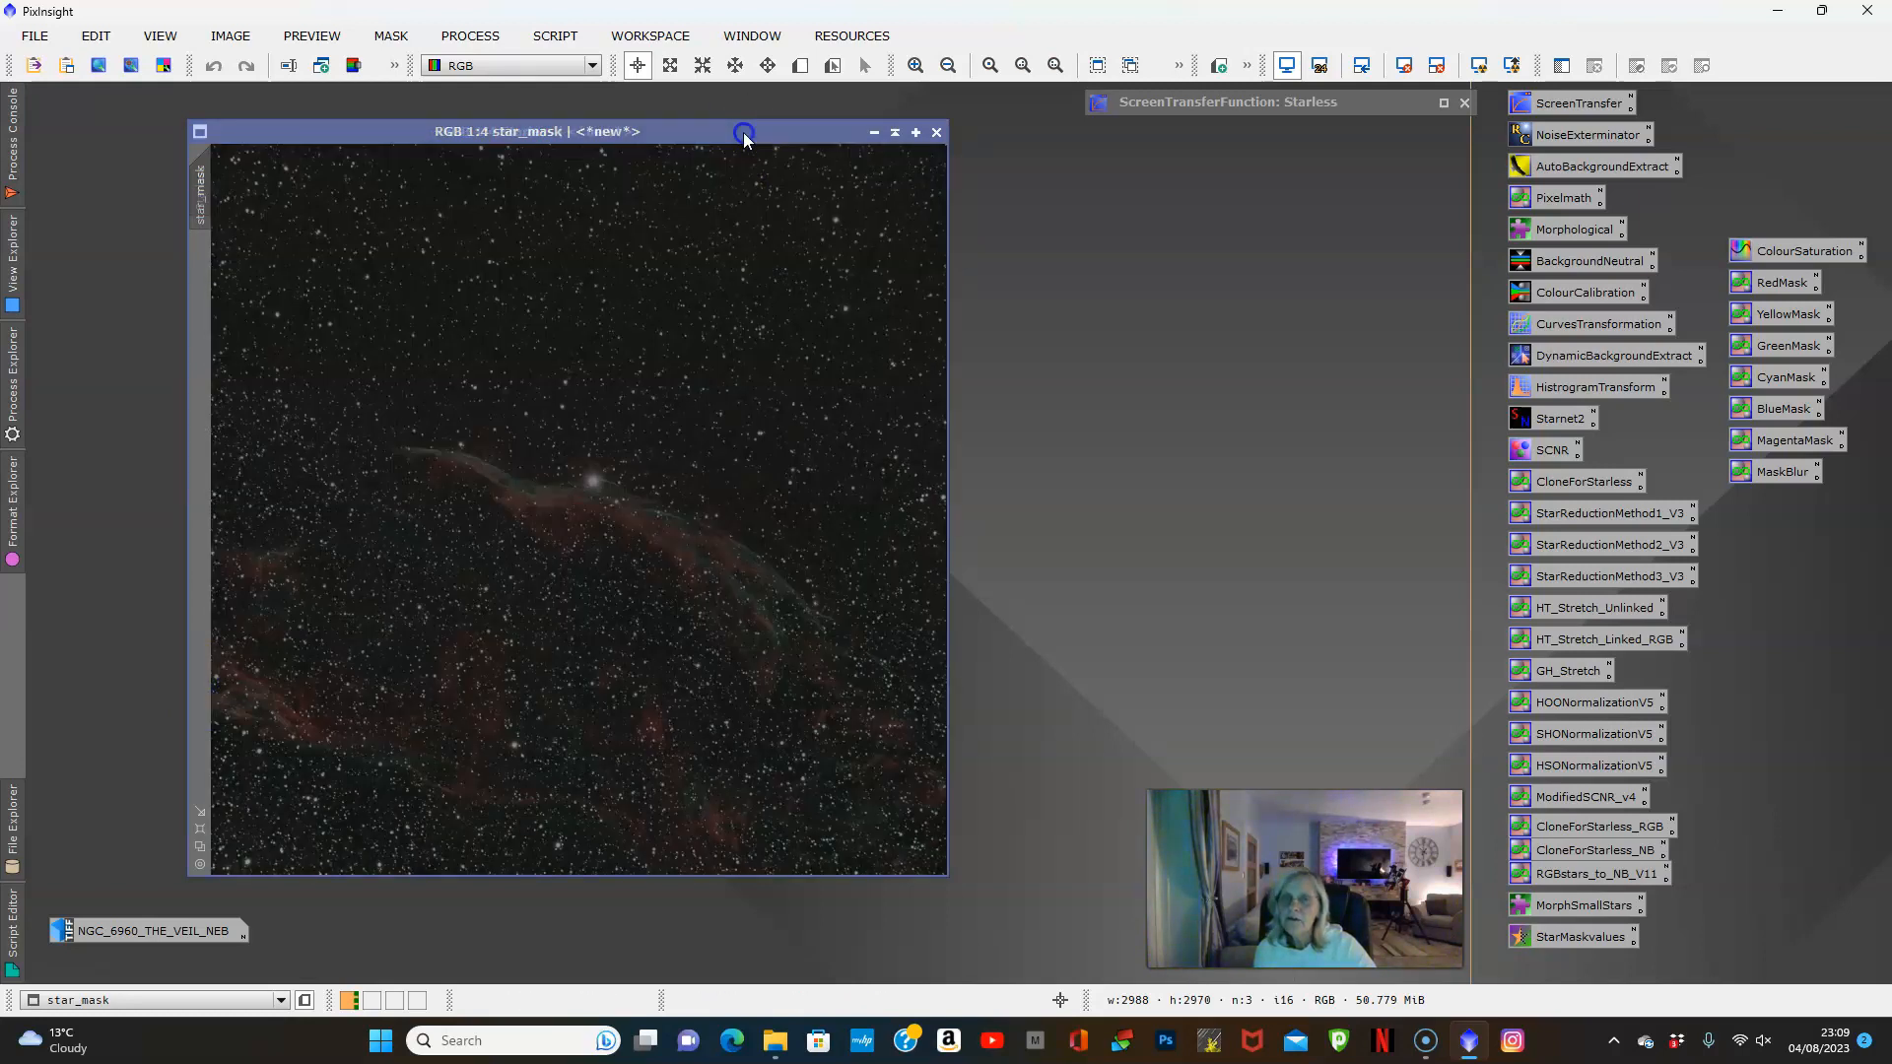
drag(743, 132, 1223, 171)
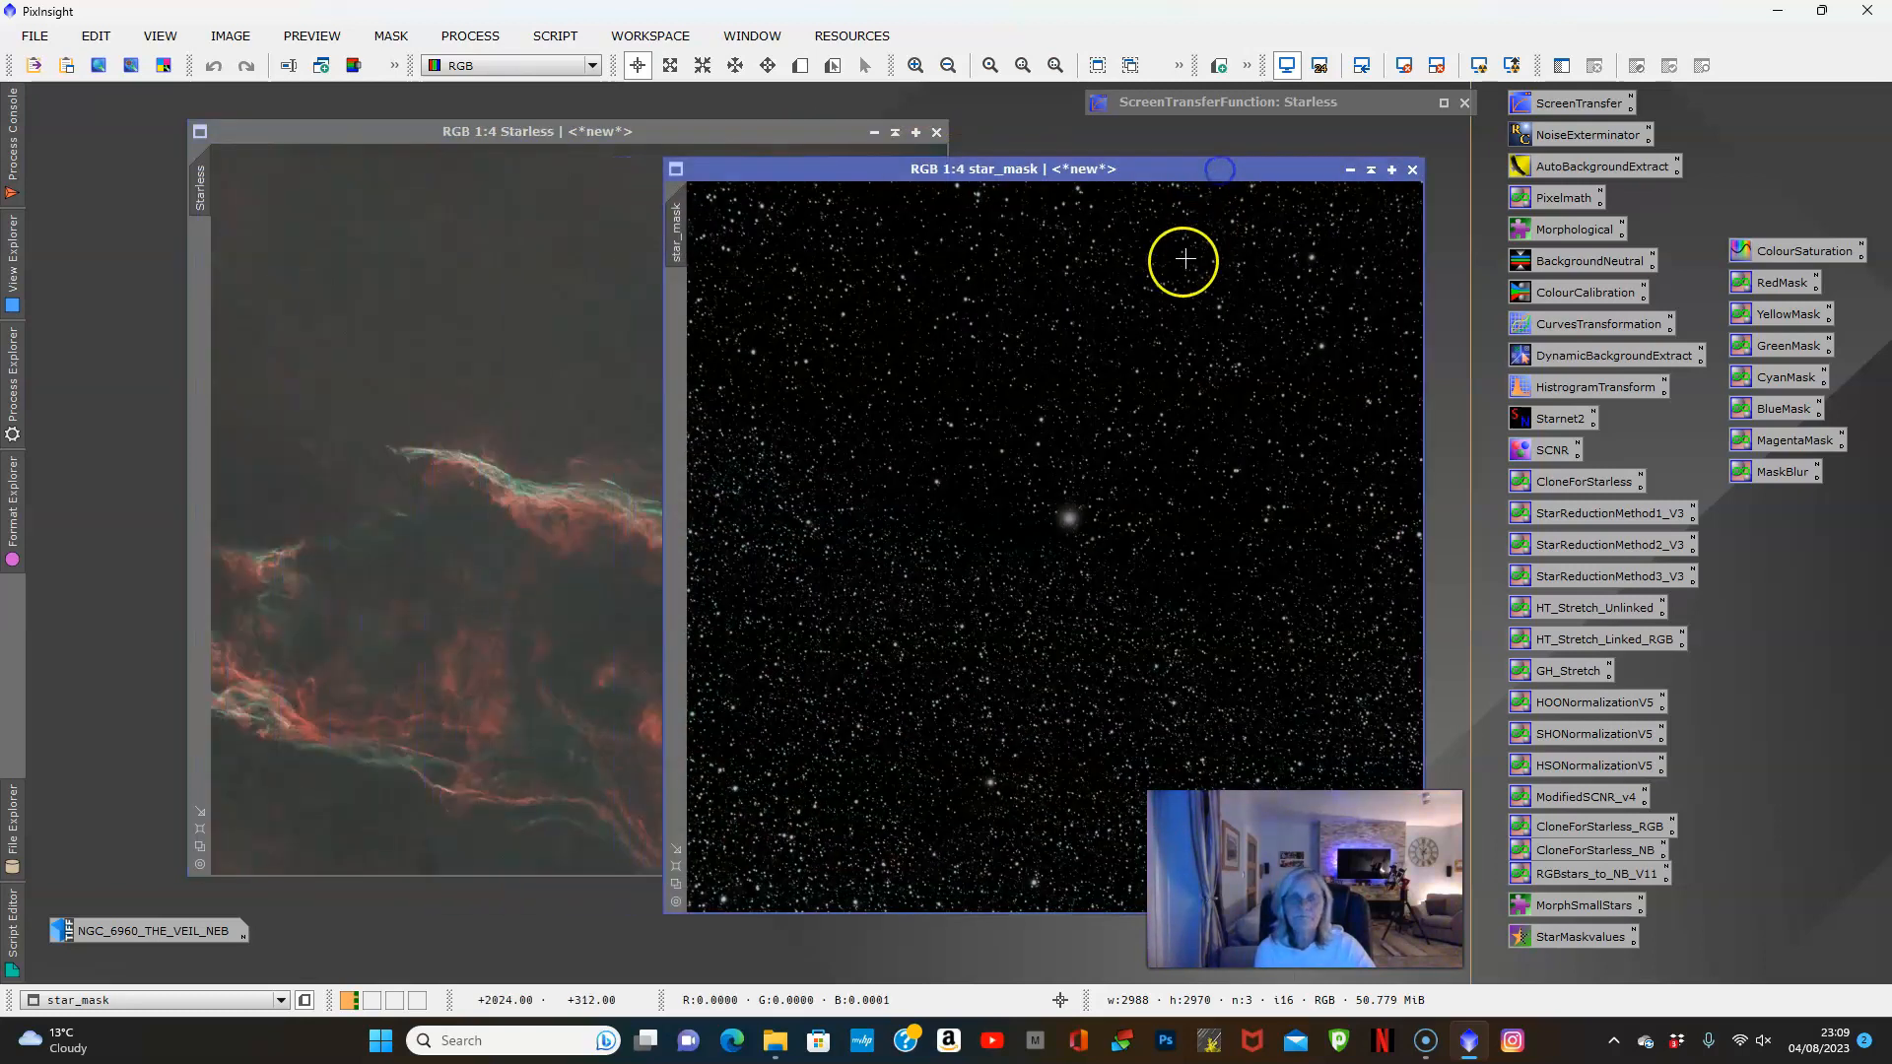
drag(399, 131, 399, 131)
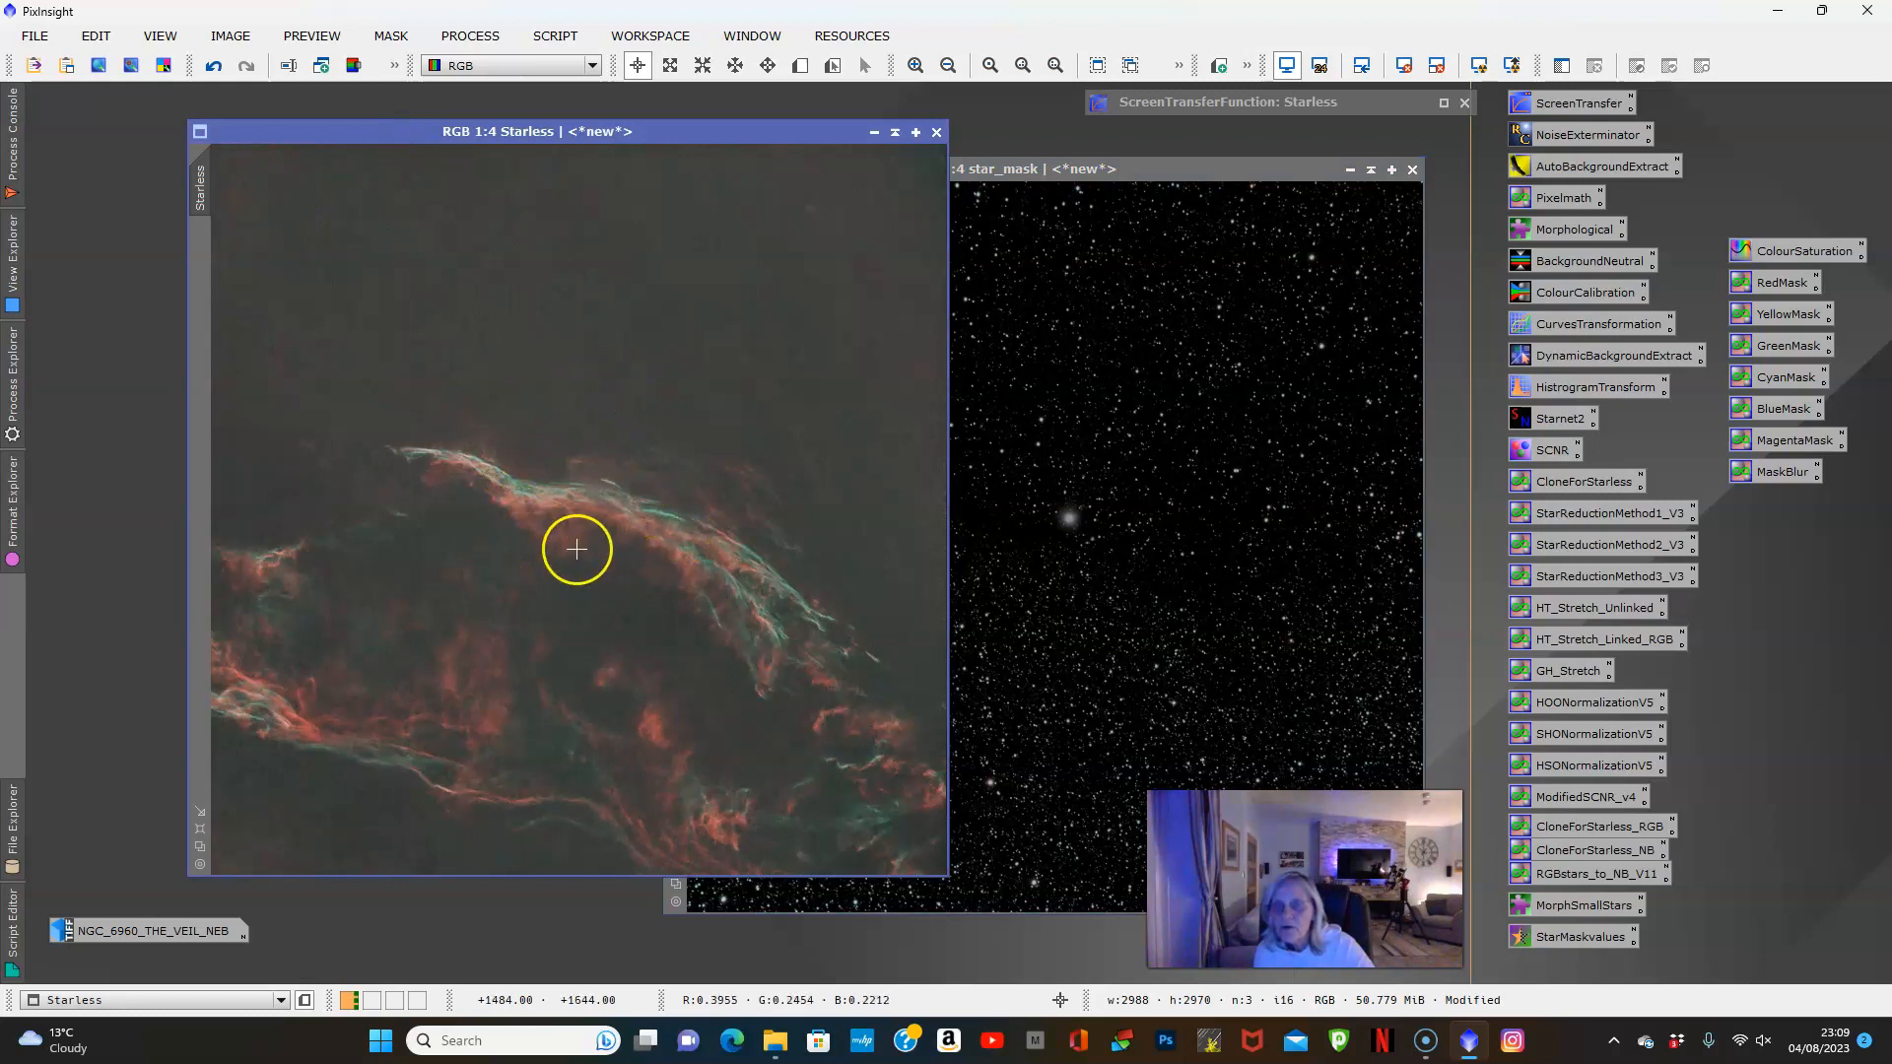
click(1140, 173)
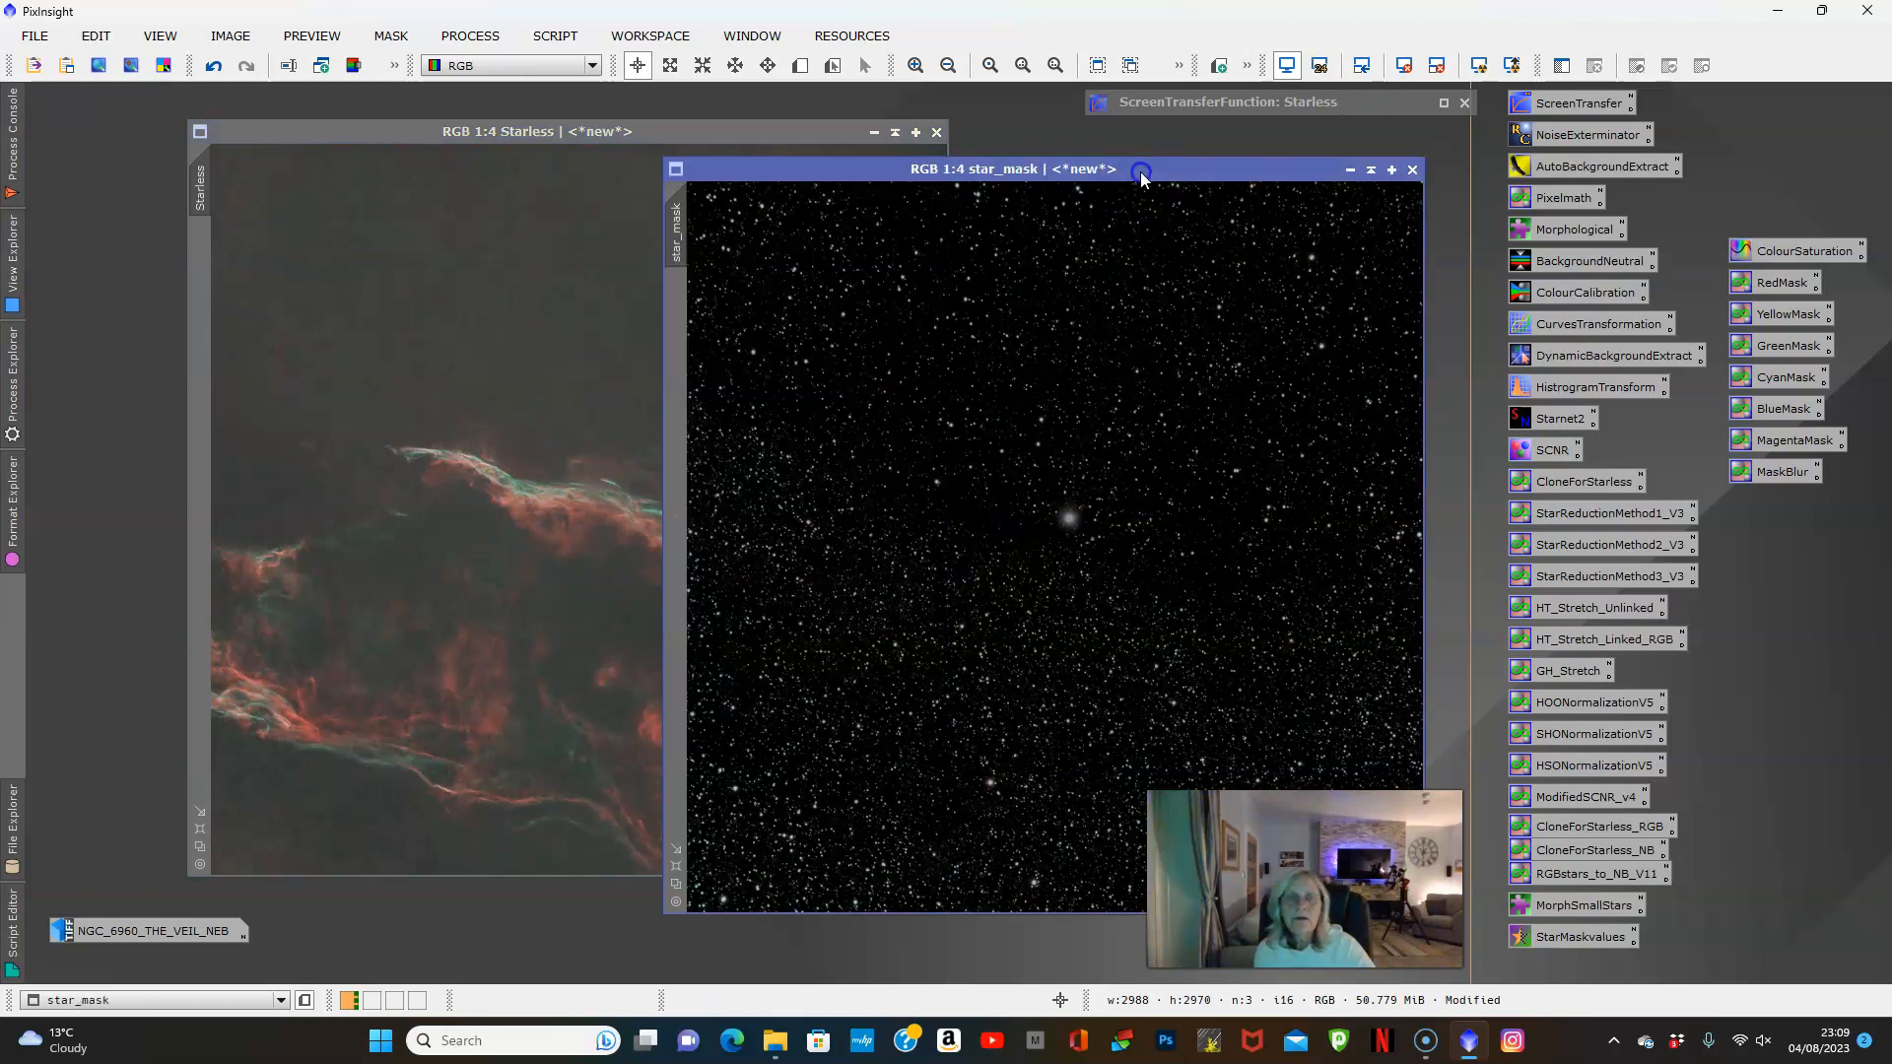
Open PixelMath, clear its stored expression, and open the Expression Editor
double_click(1545, 204)
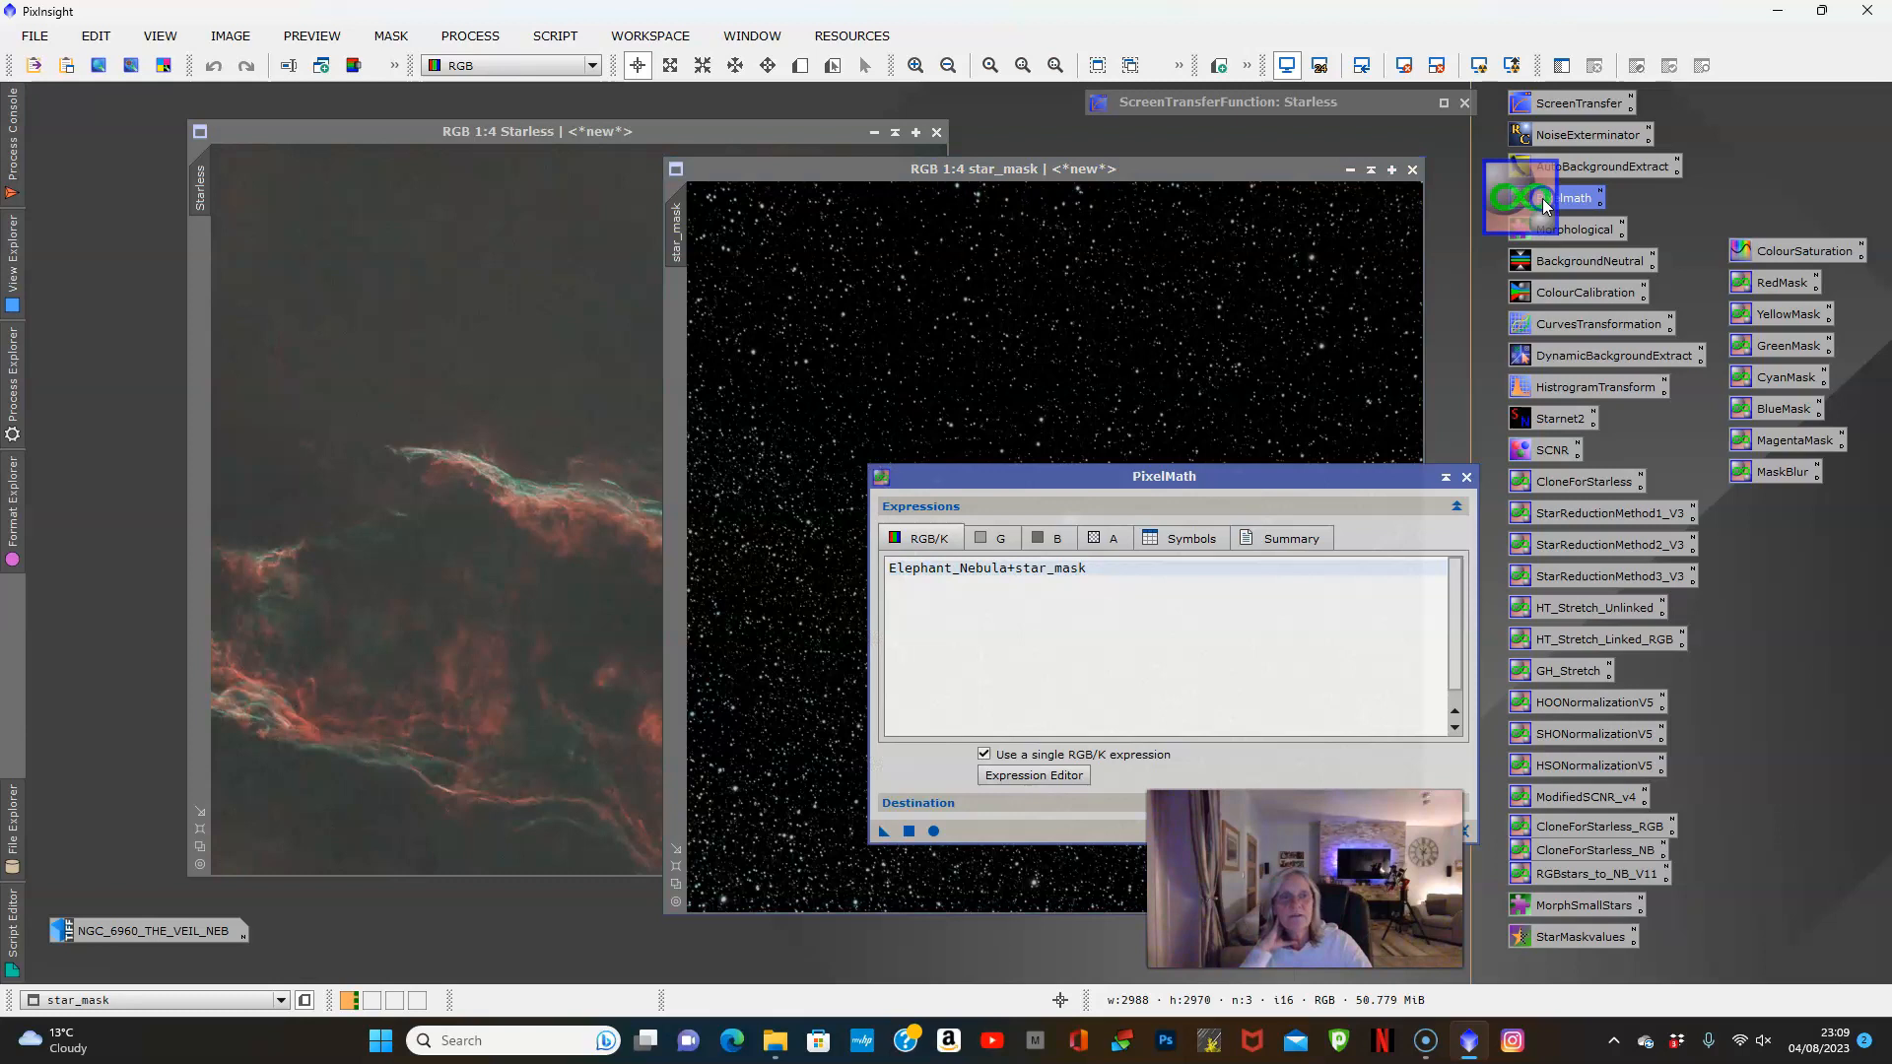
click(1463, 831)
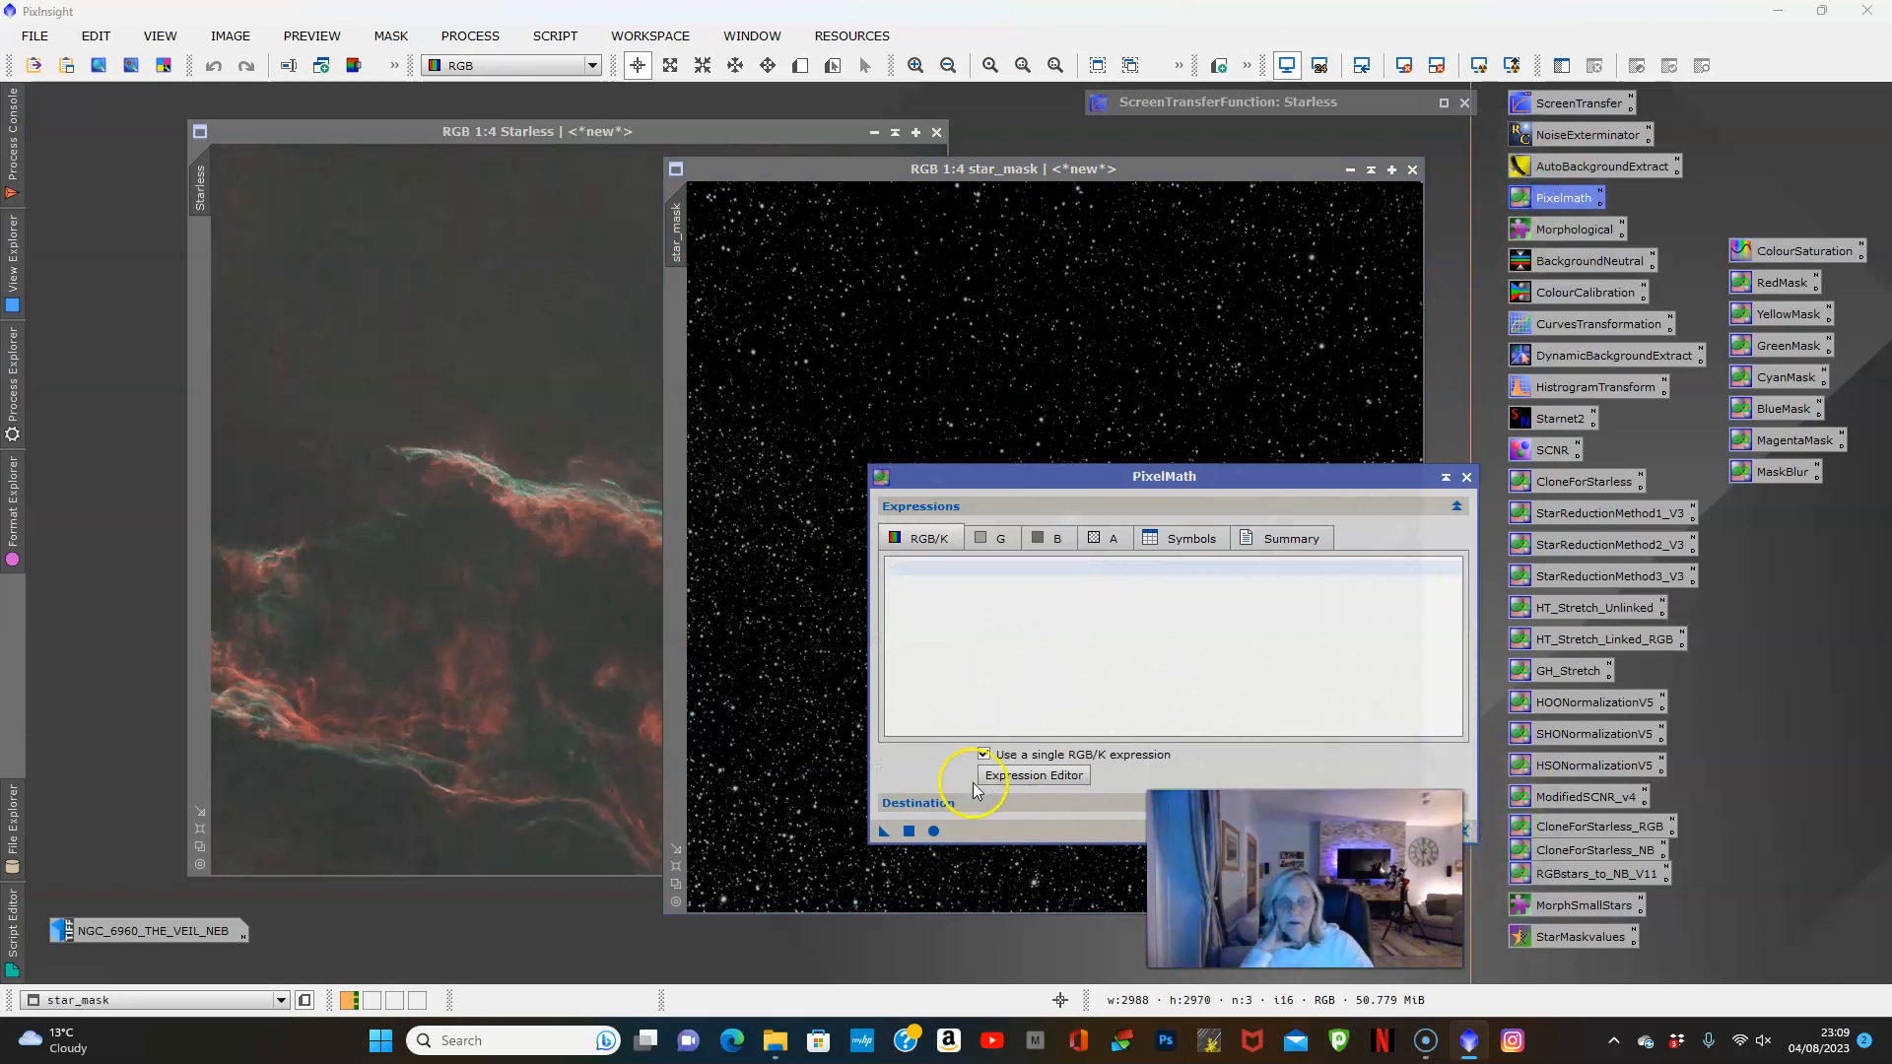
click(1005, 777)
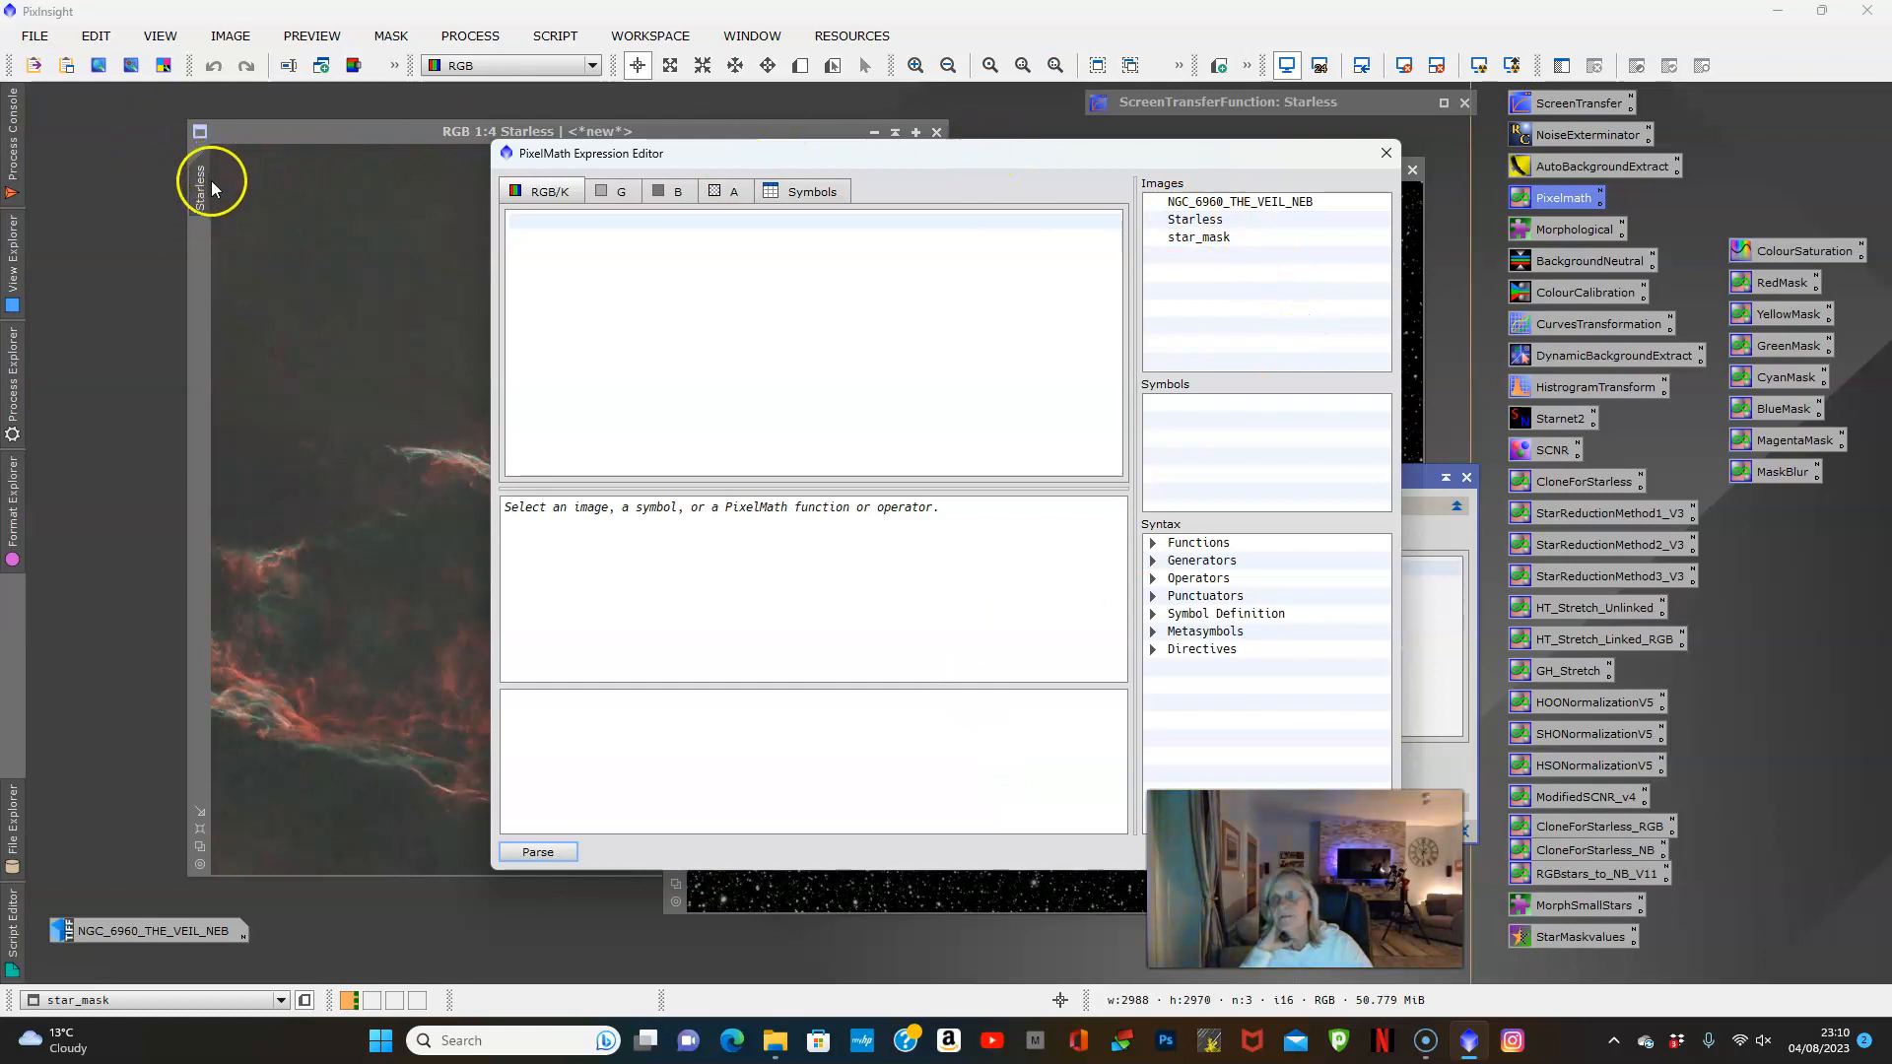
Enter the PixelMath expression Starless+star_mask, apply it to the star_mask image, and close PixelMath
double_click(1195, 224)
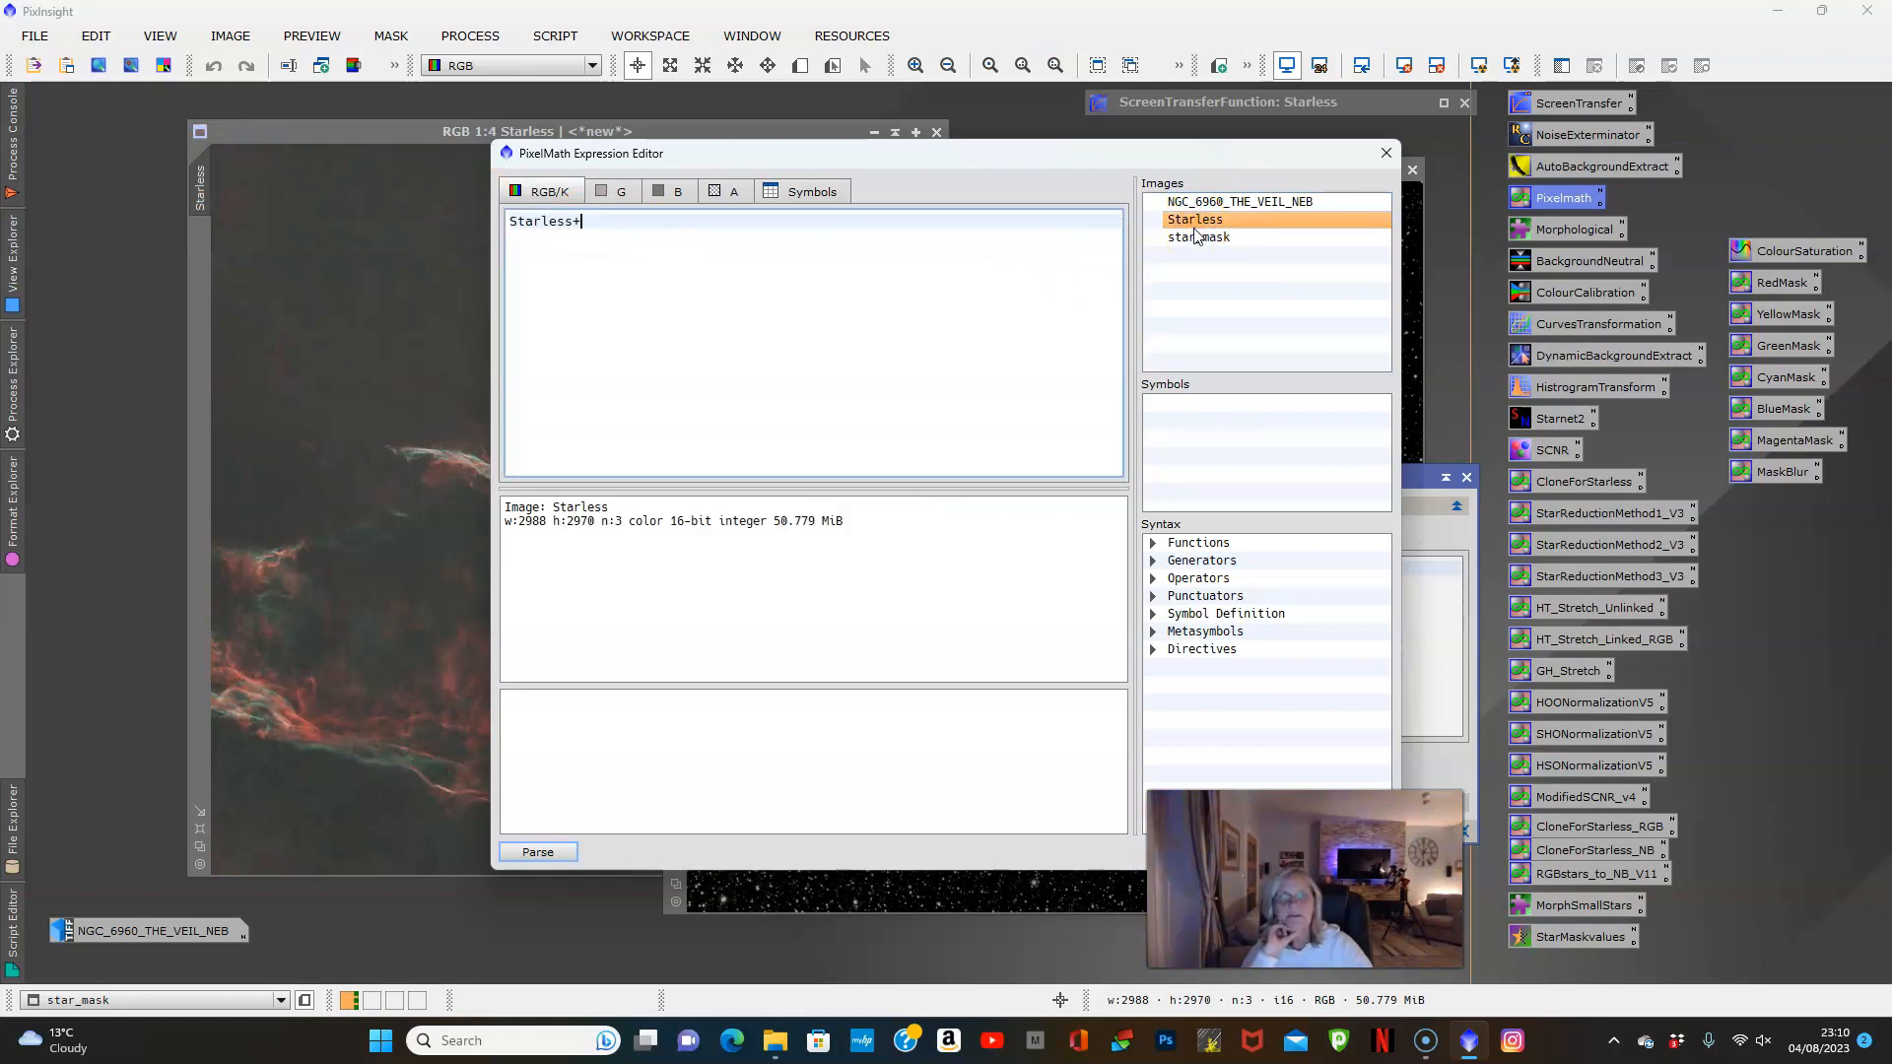
text(+)
double_click(1194, 237)
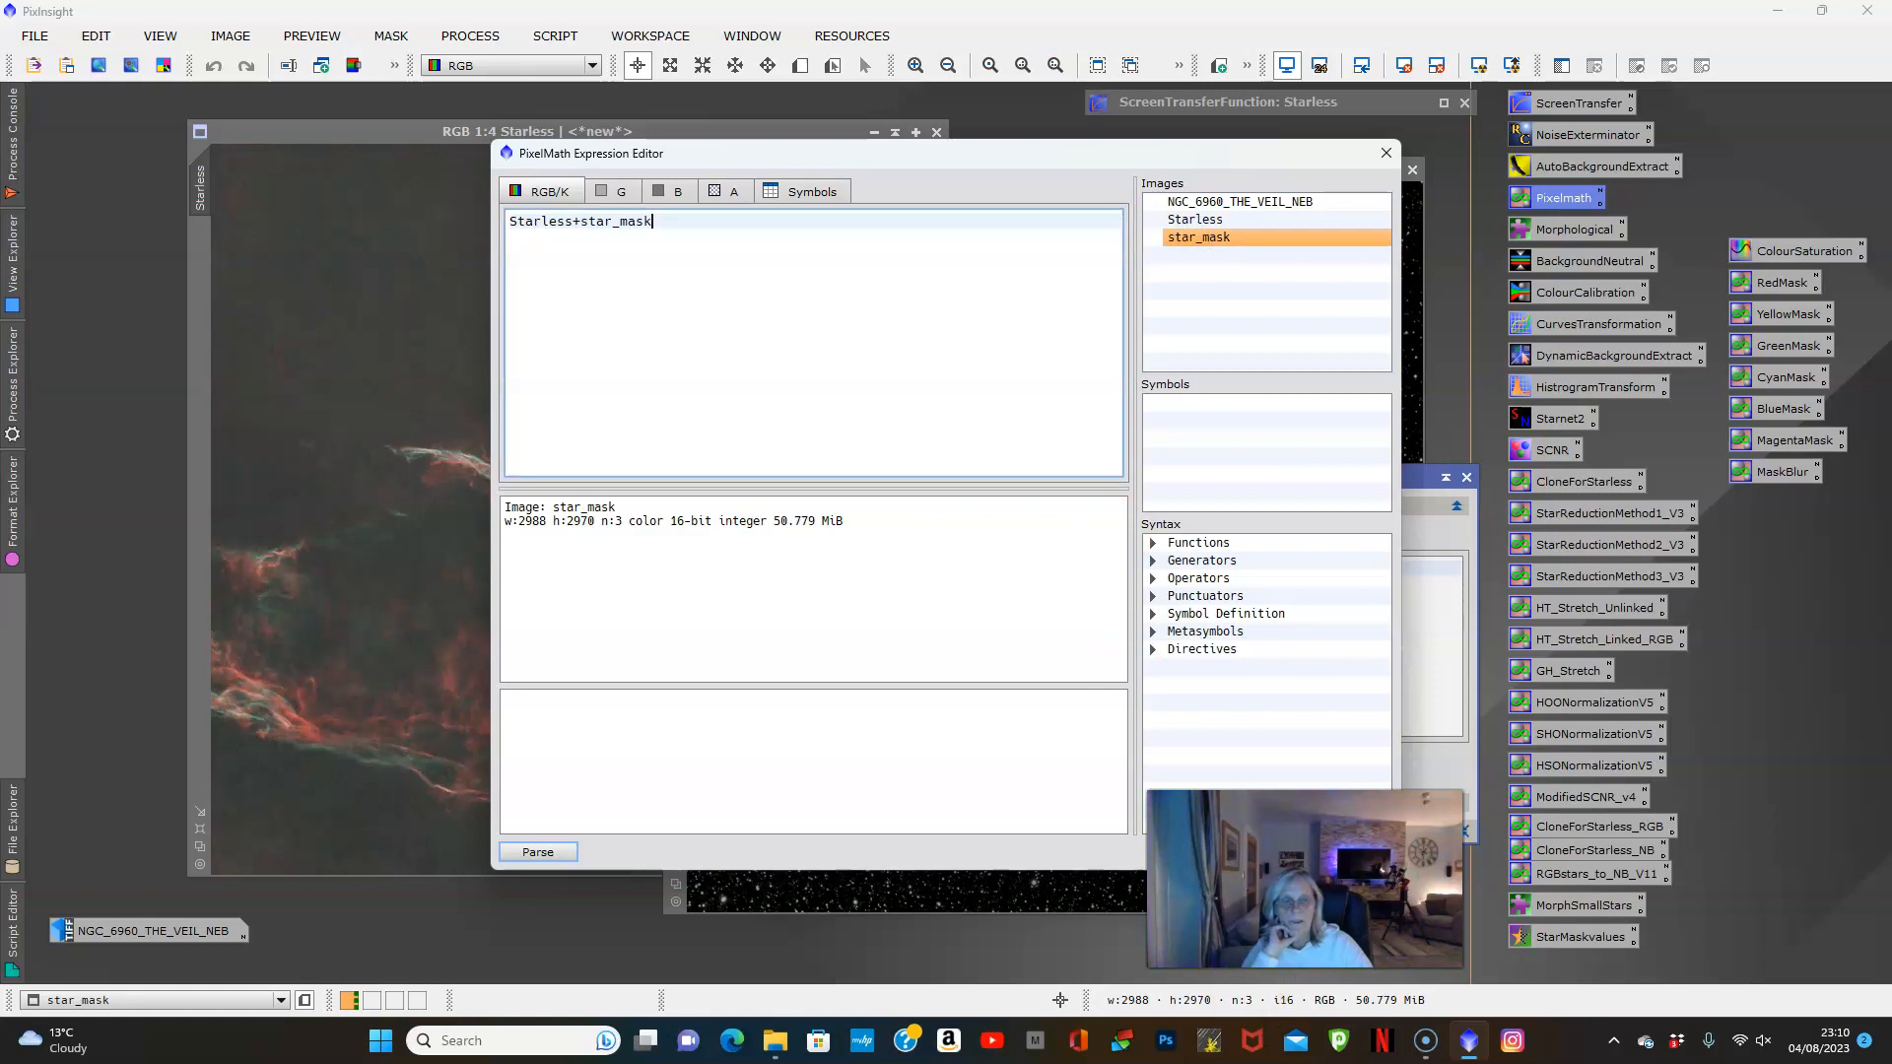
click(1267, 852)
click(909, 834)
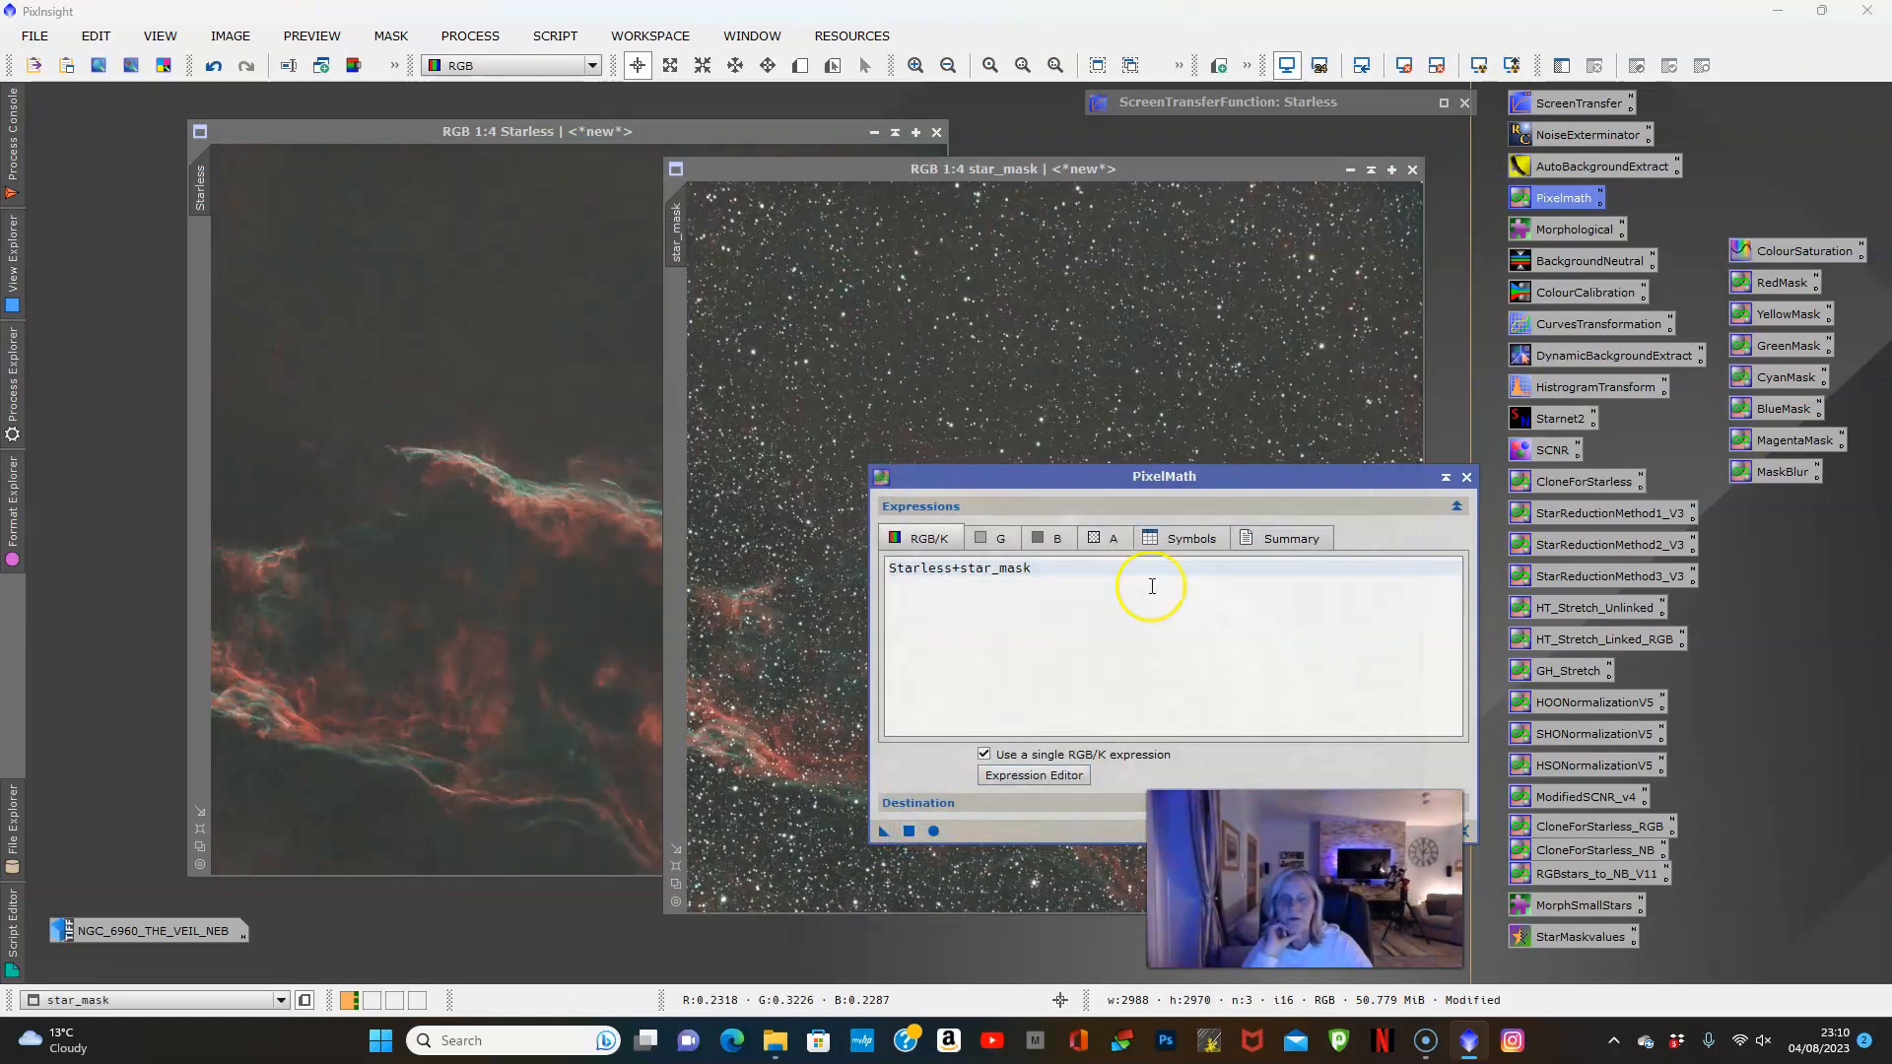
click(1466, 477)
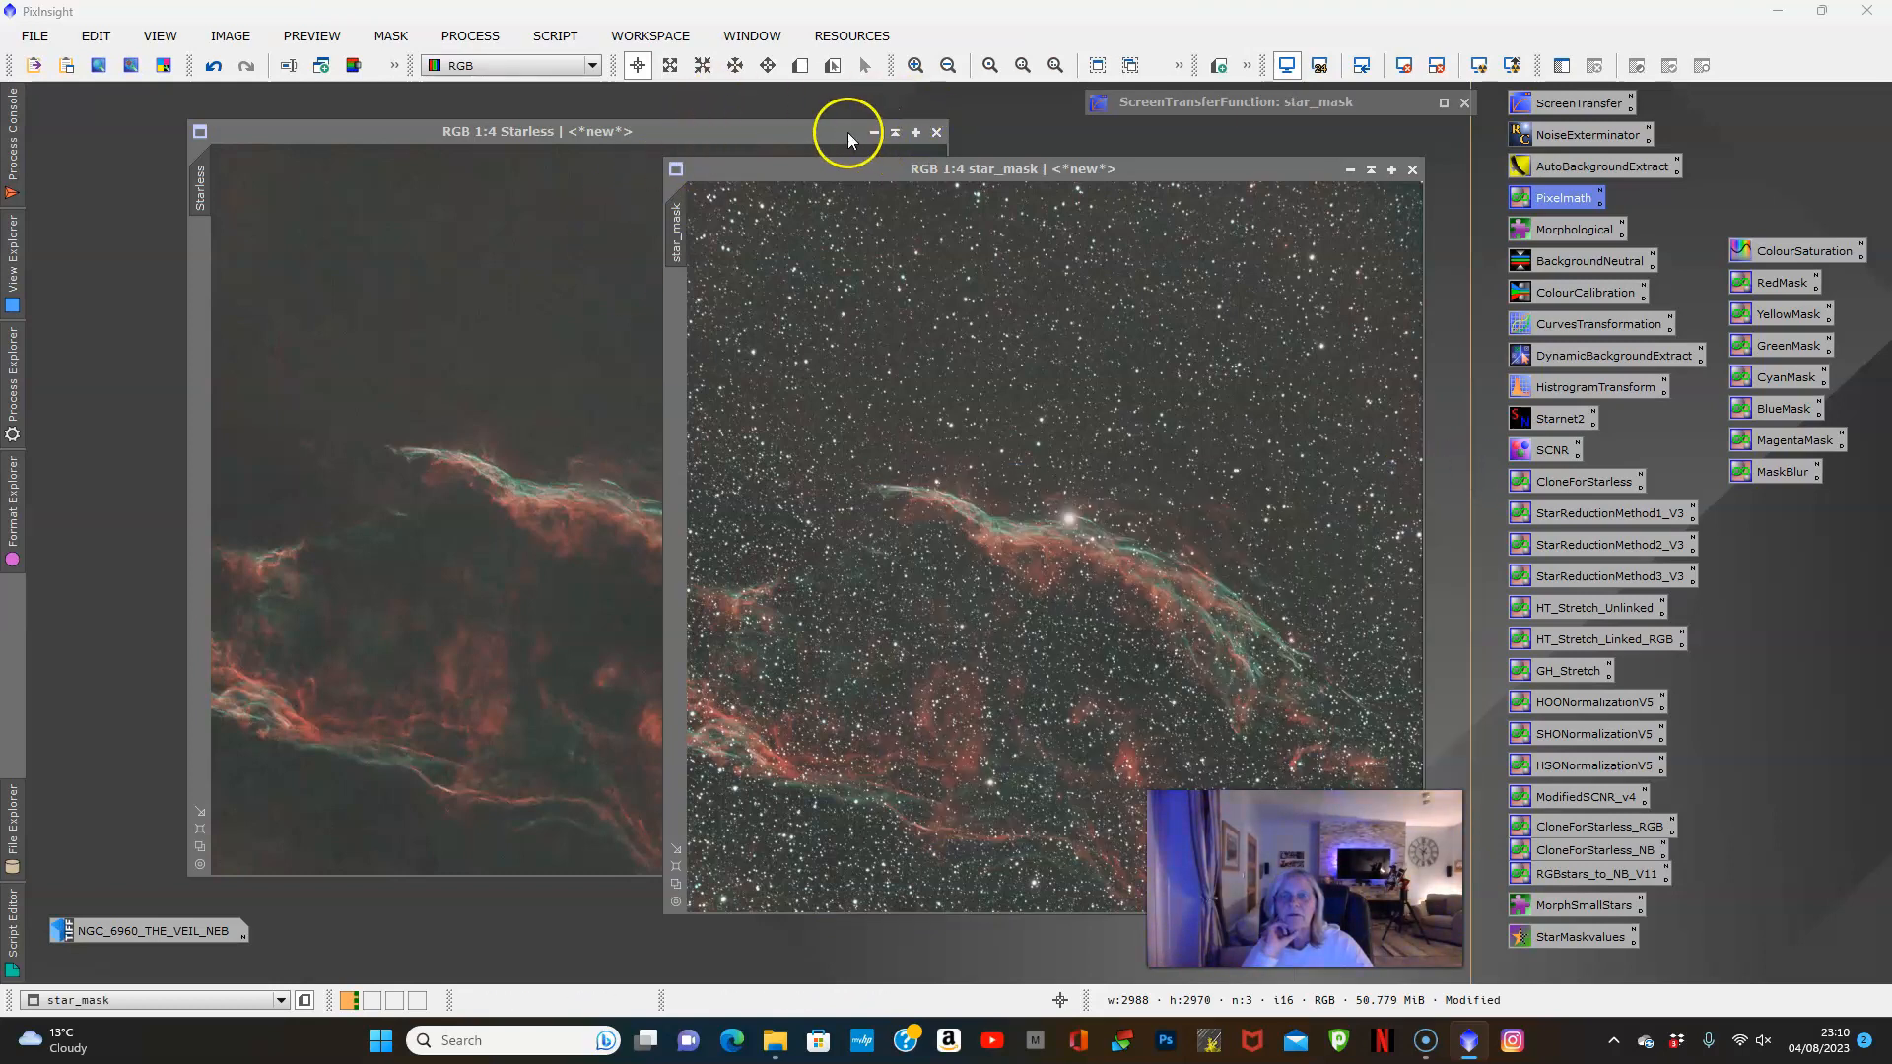
Minimise the Starless image, move the combined star_mask image into its place, and inspect the recombined stars and nebula
click(808, 132)
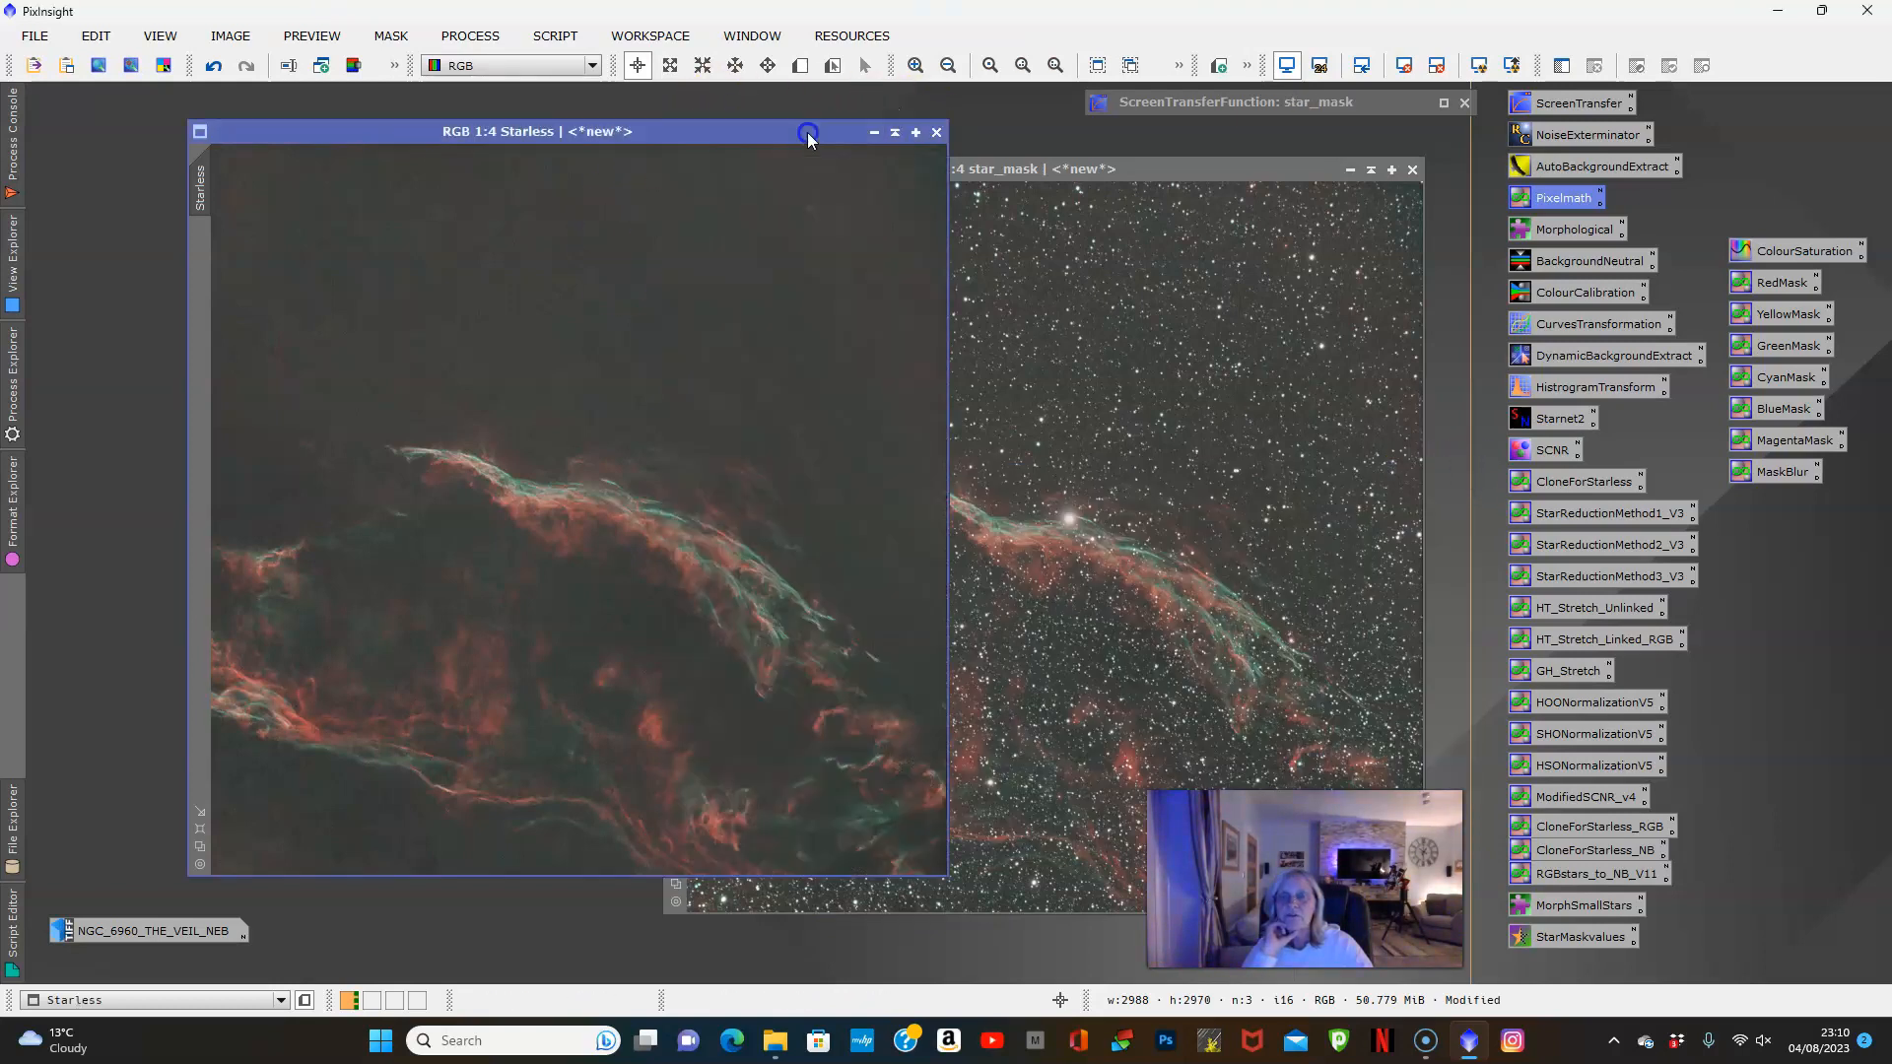
click(873, 133)
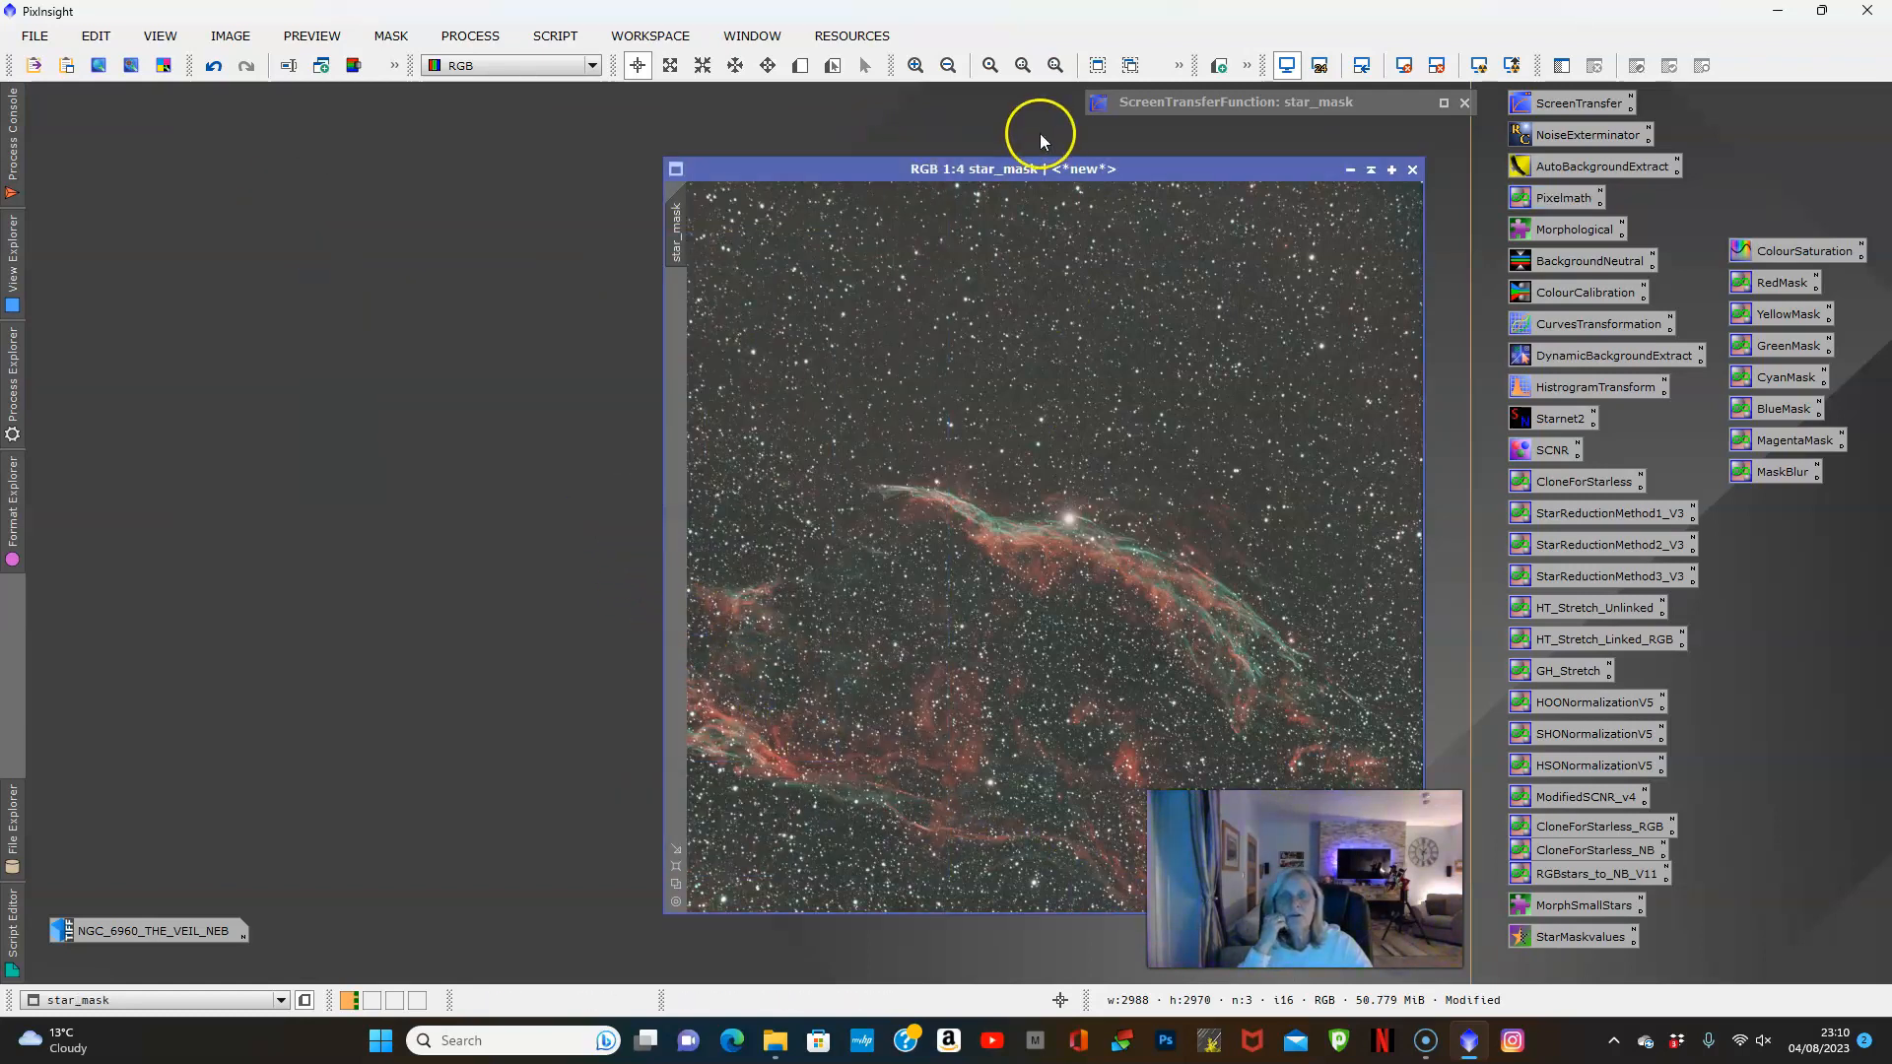
drag(1013, 168, 574, 142)
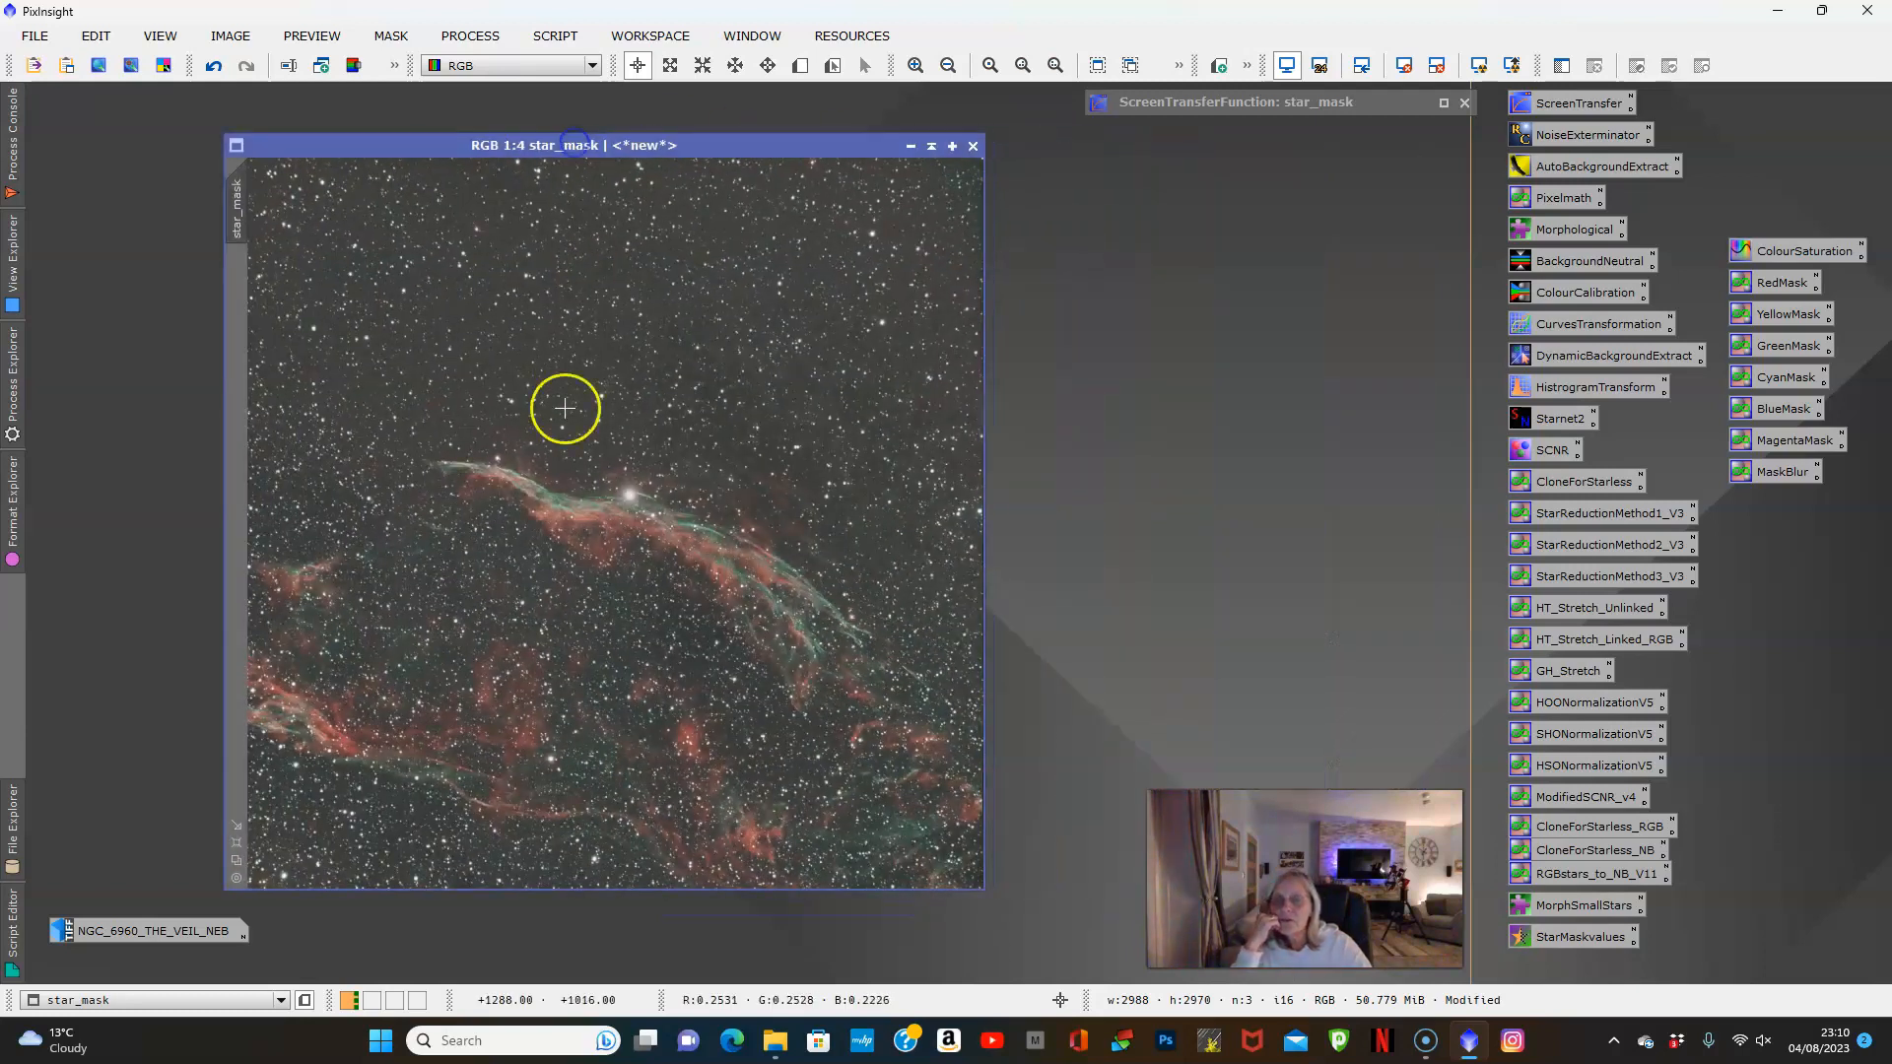
scroll(528, 500, up, 1)
scroll(528, 500, up, 1)
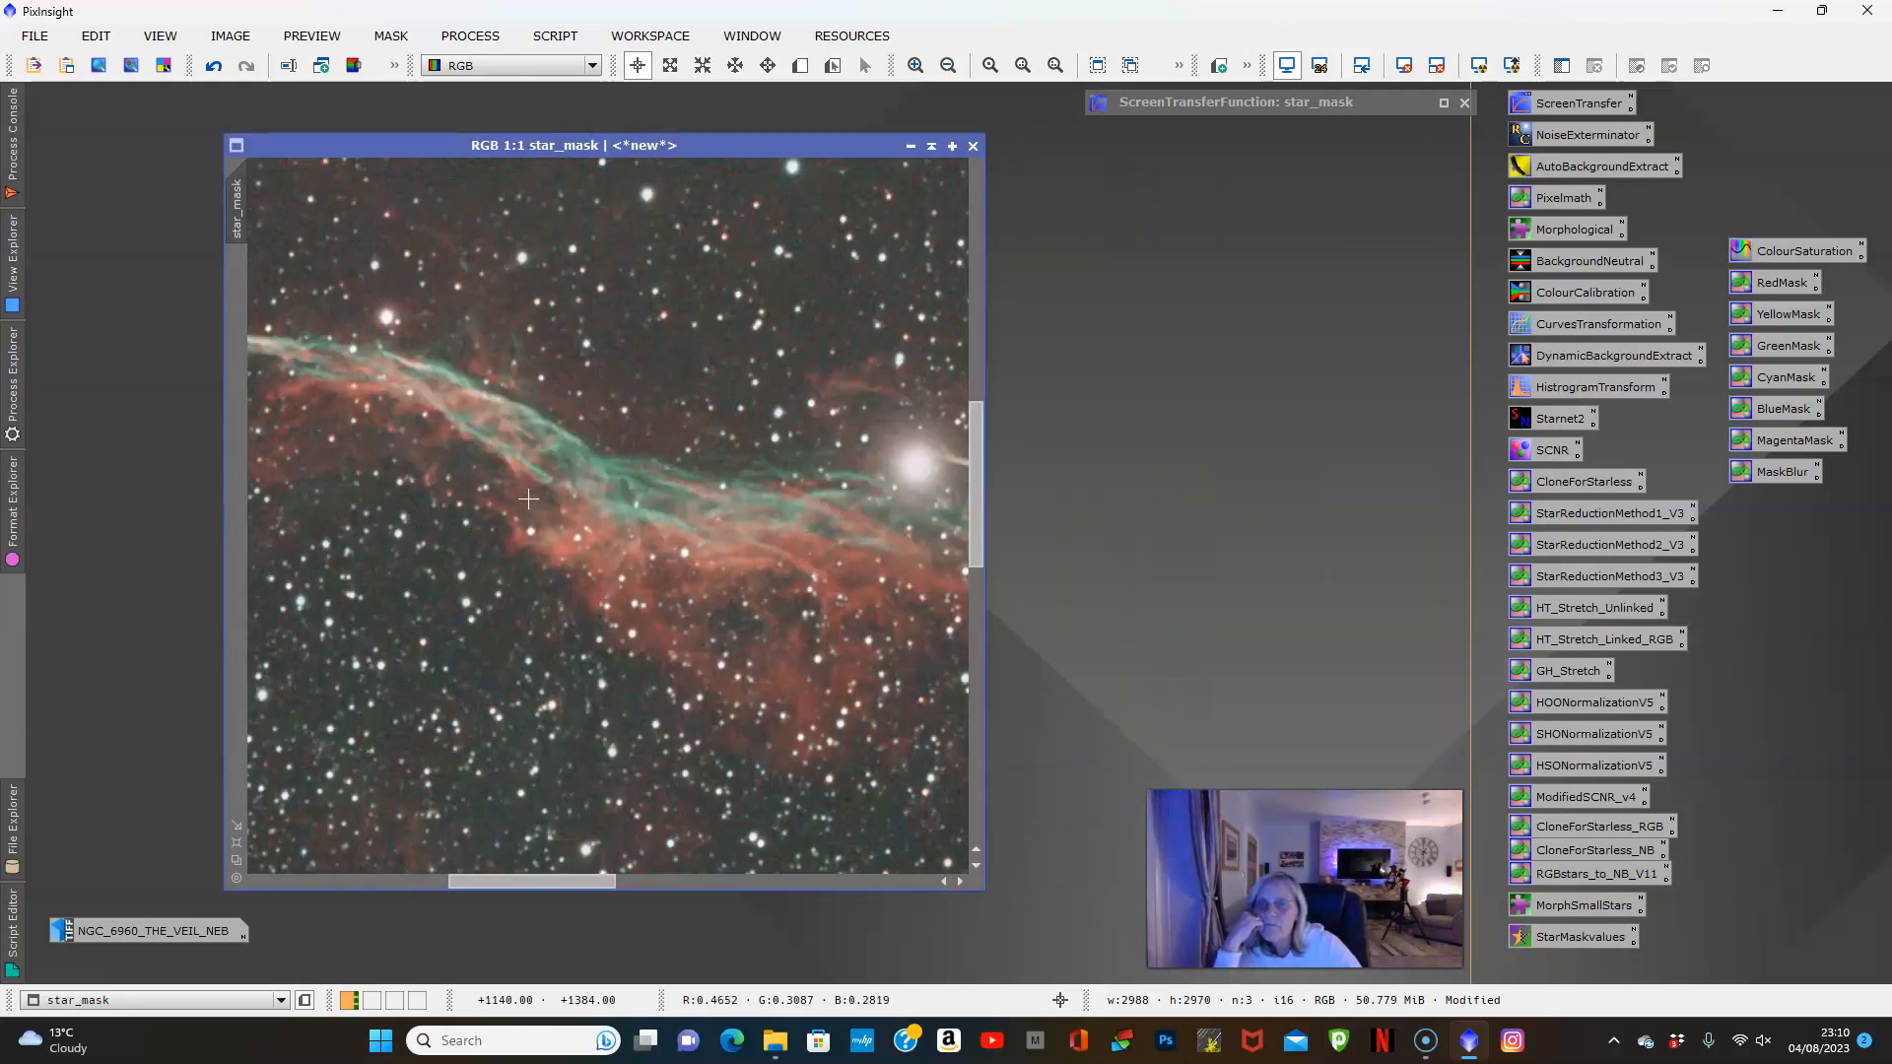
scroll(528, 500, down, 4)
click(537, 484)
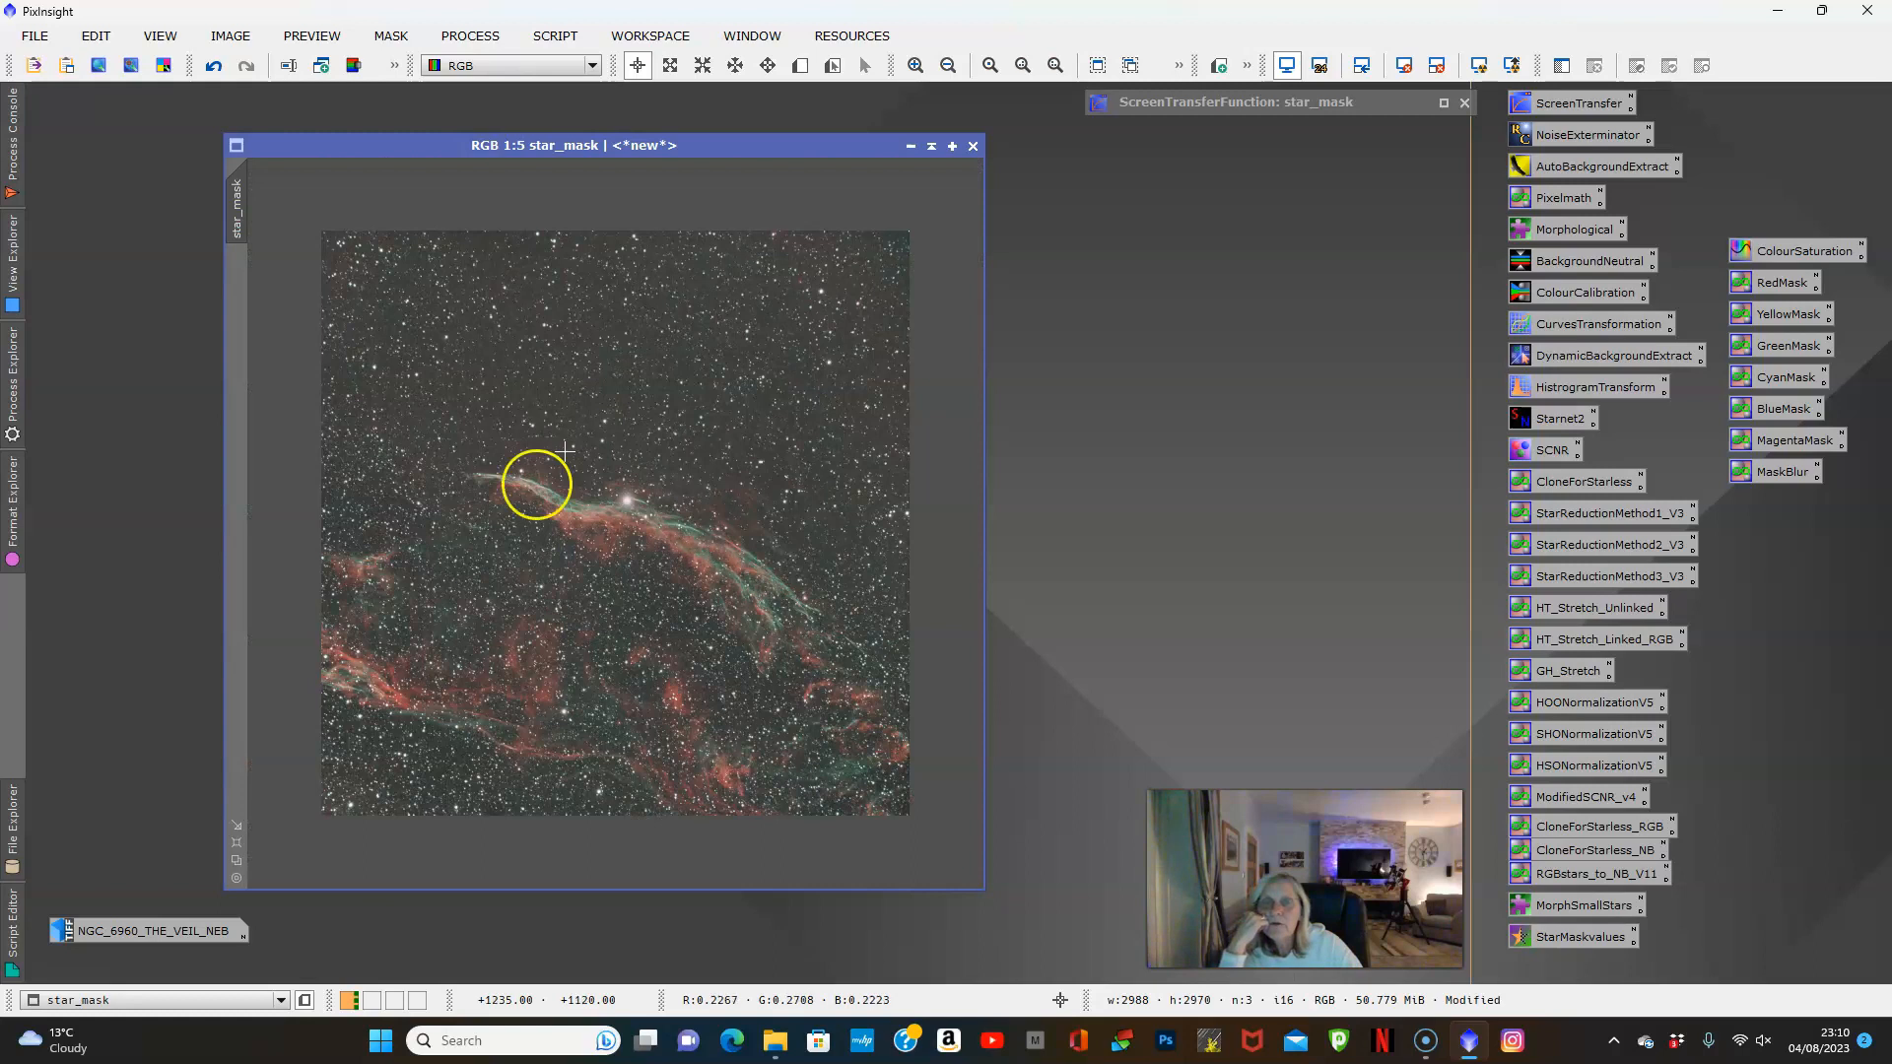
Apply NoiseXTerminator to star_mask with Denoise 0.70 and Detail 0.15, close the process, and check the nebula and stars close up
double_click(1577, 137)
click(1349, 434)
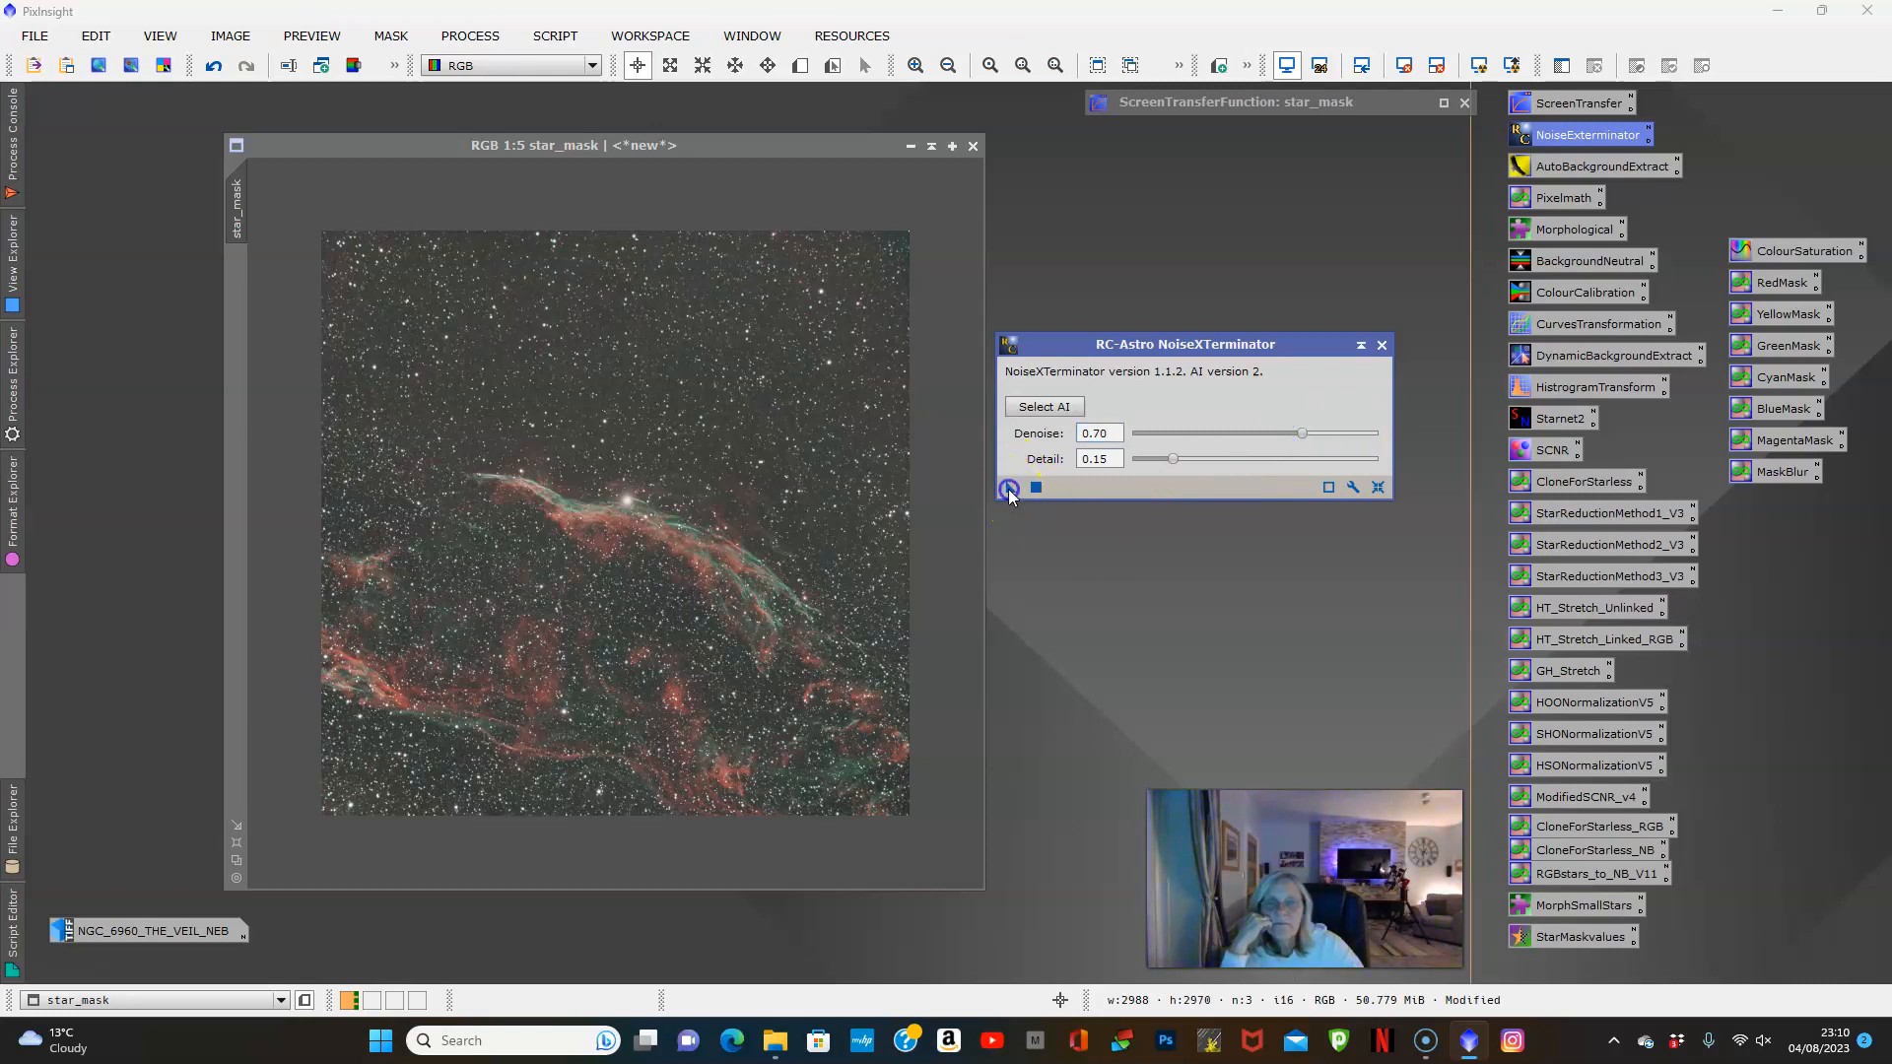
drag(638, 542, 640, 540)
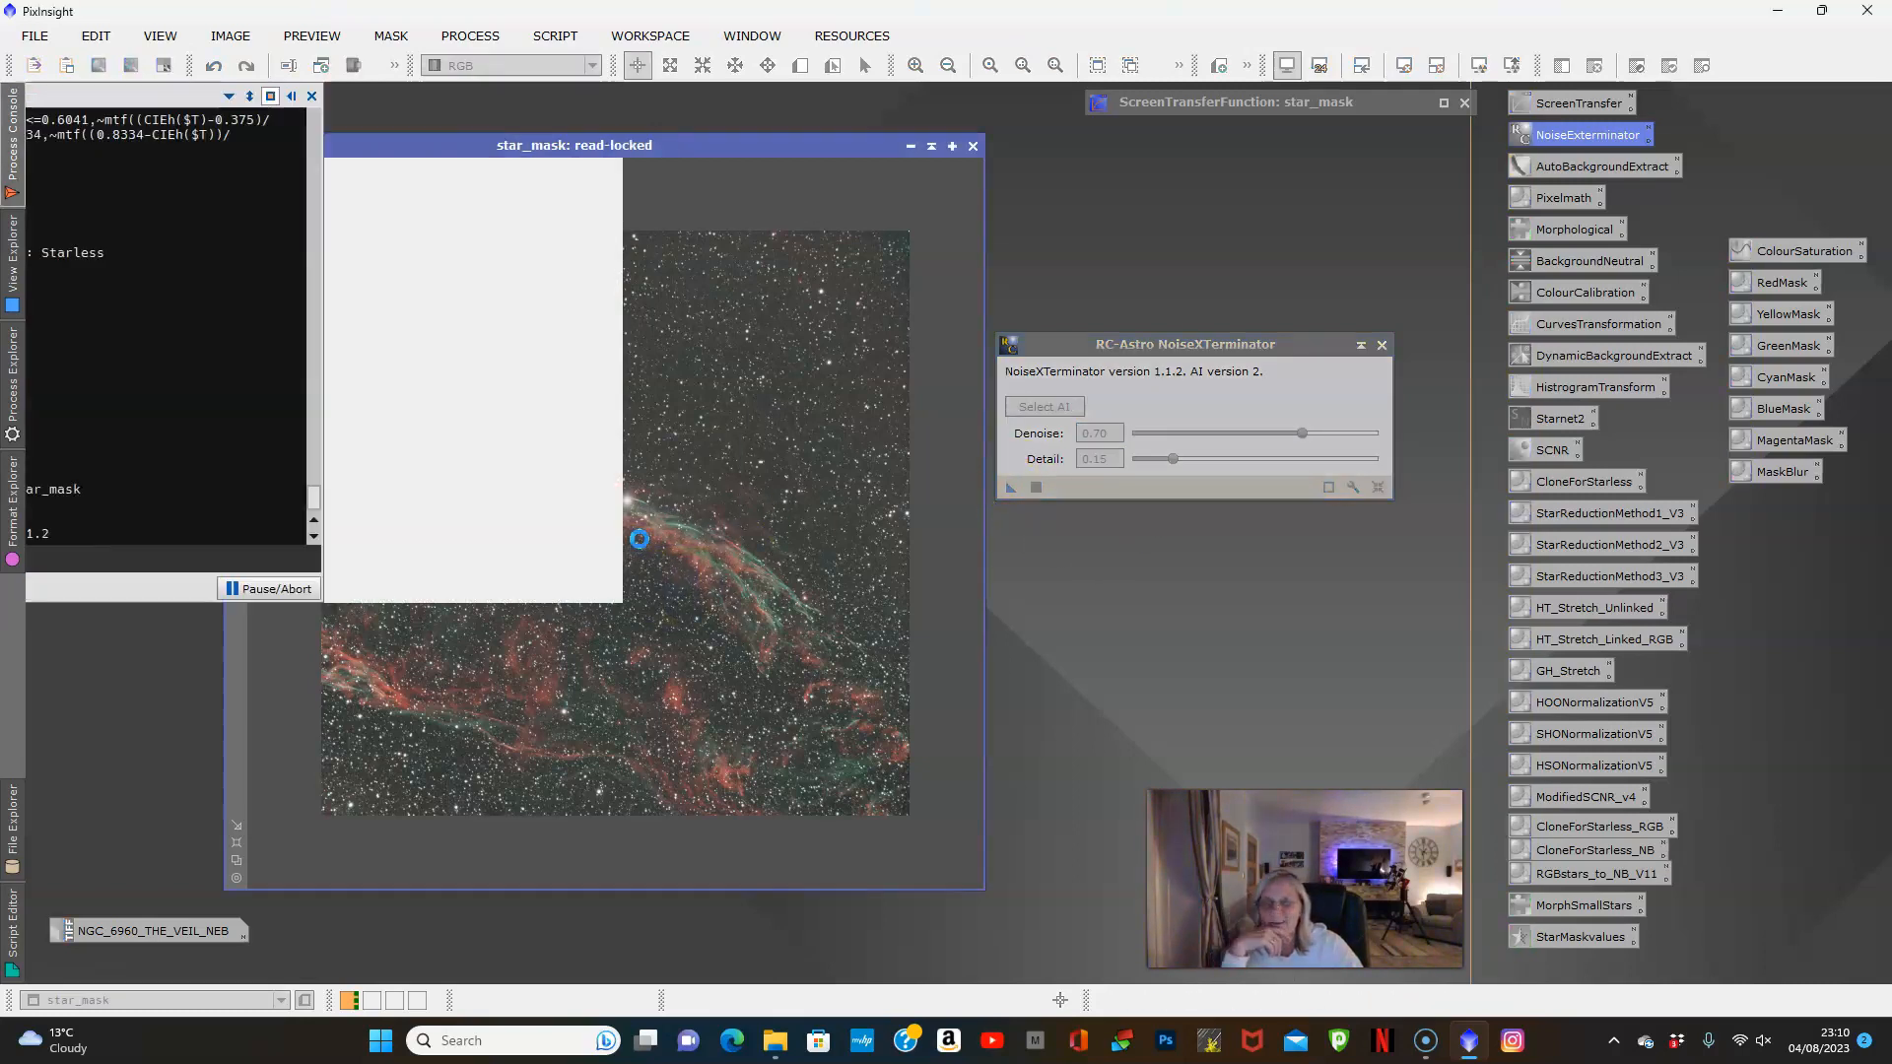
click(810, 322)
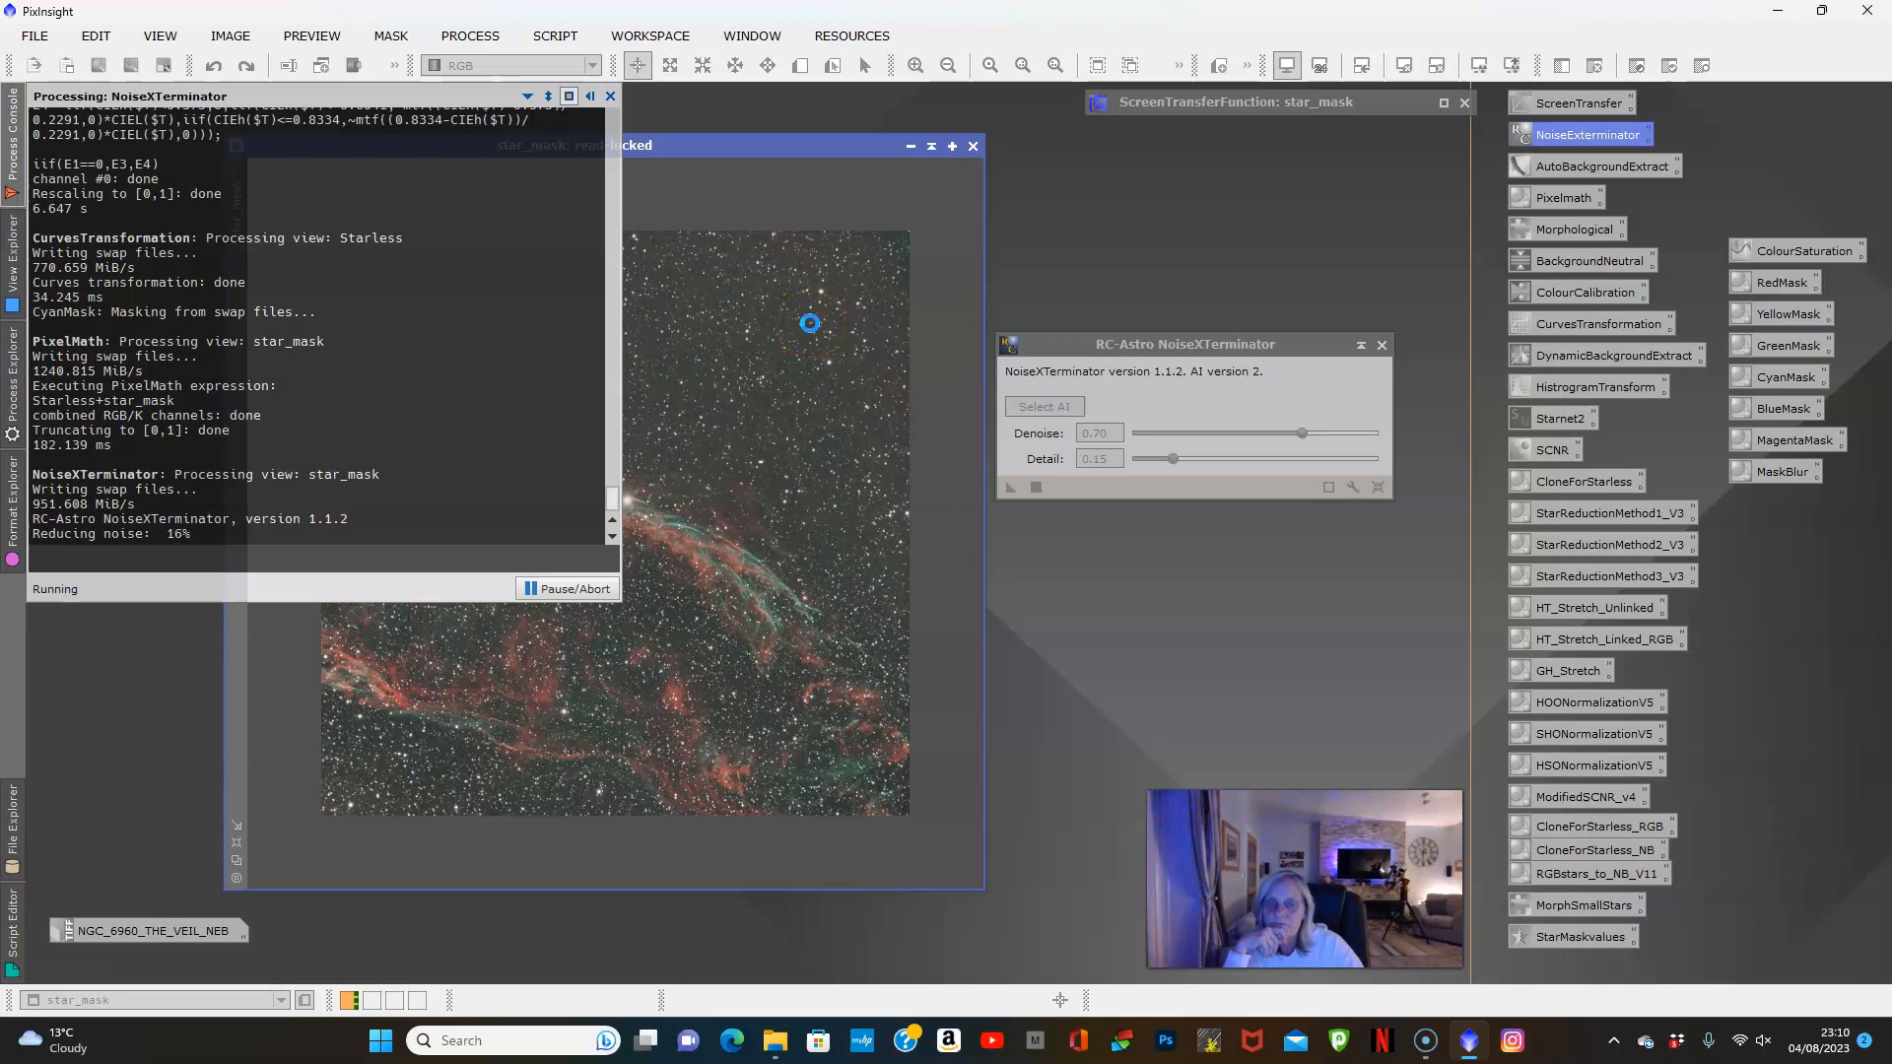
click(827, 318)
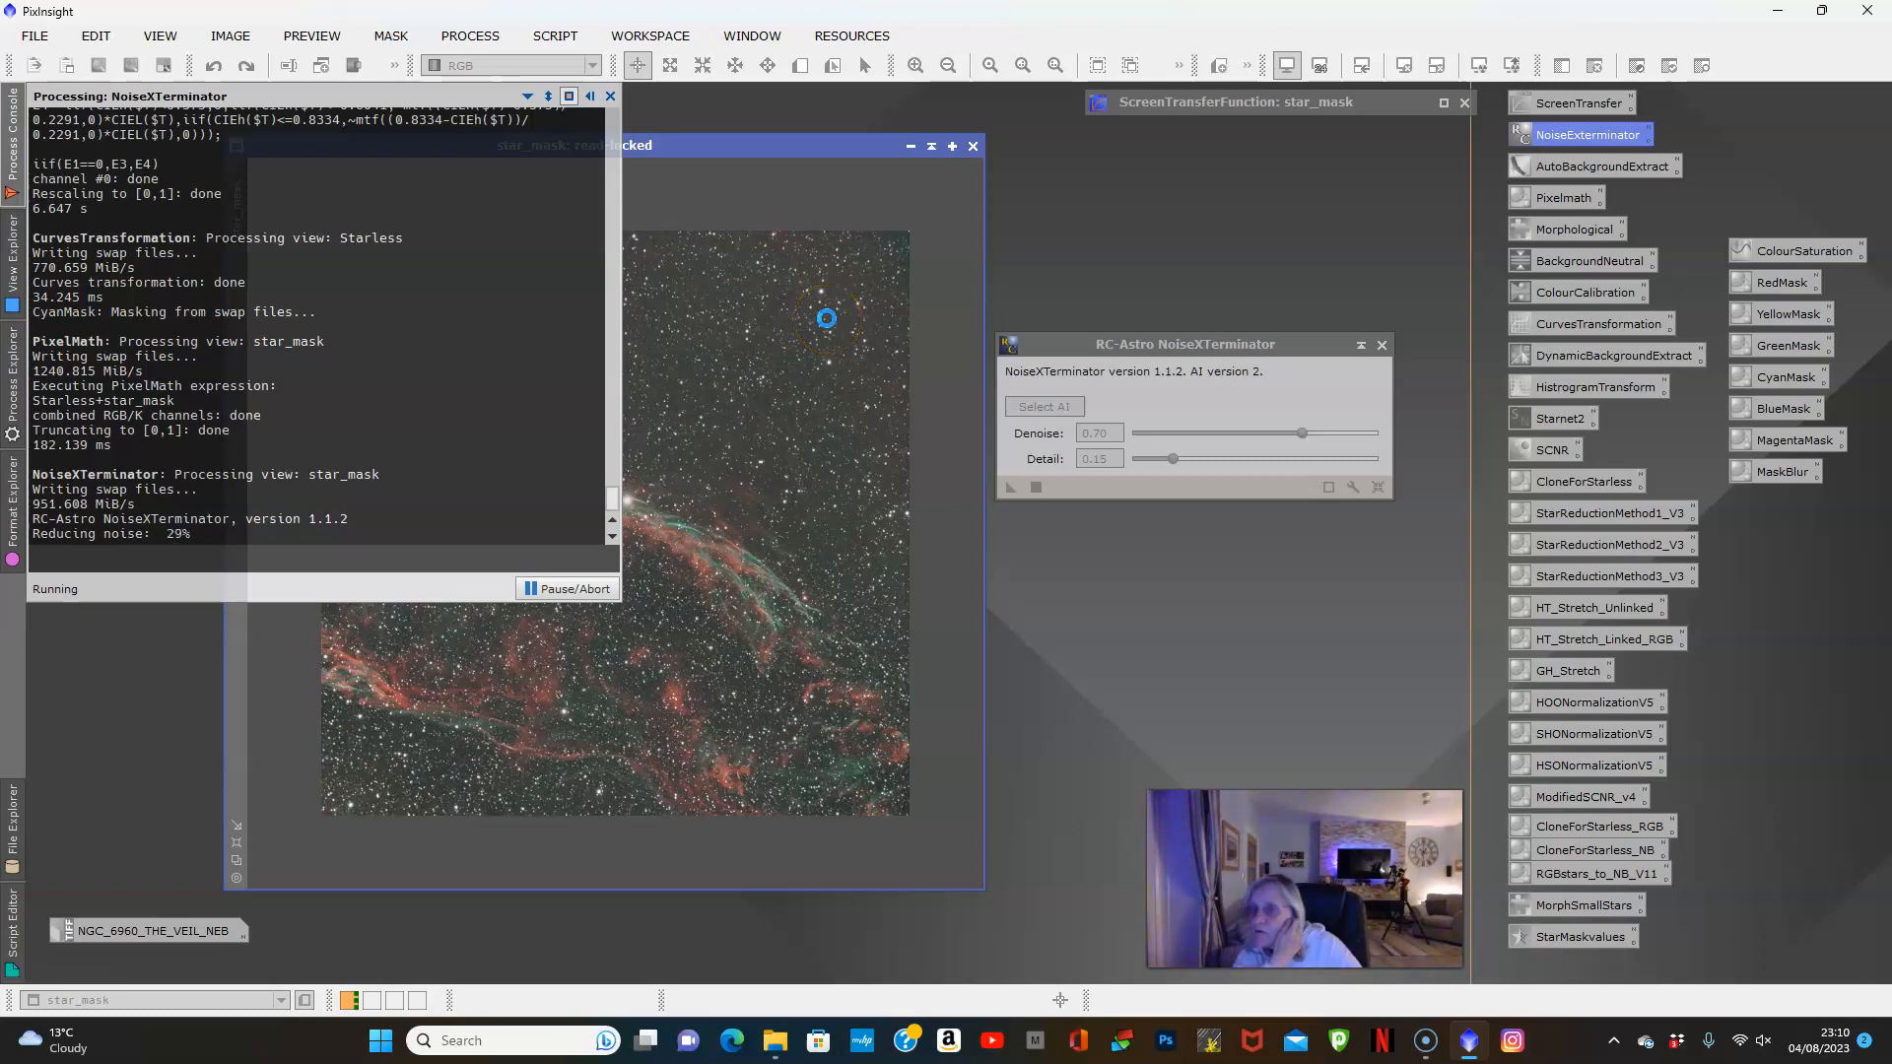
click(755, 555)
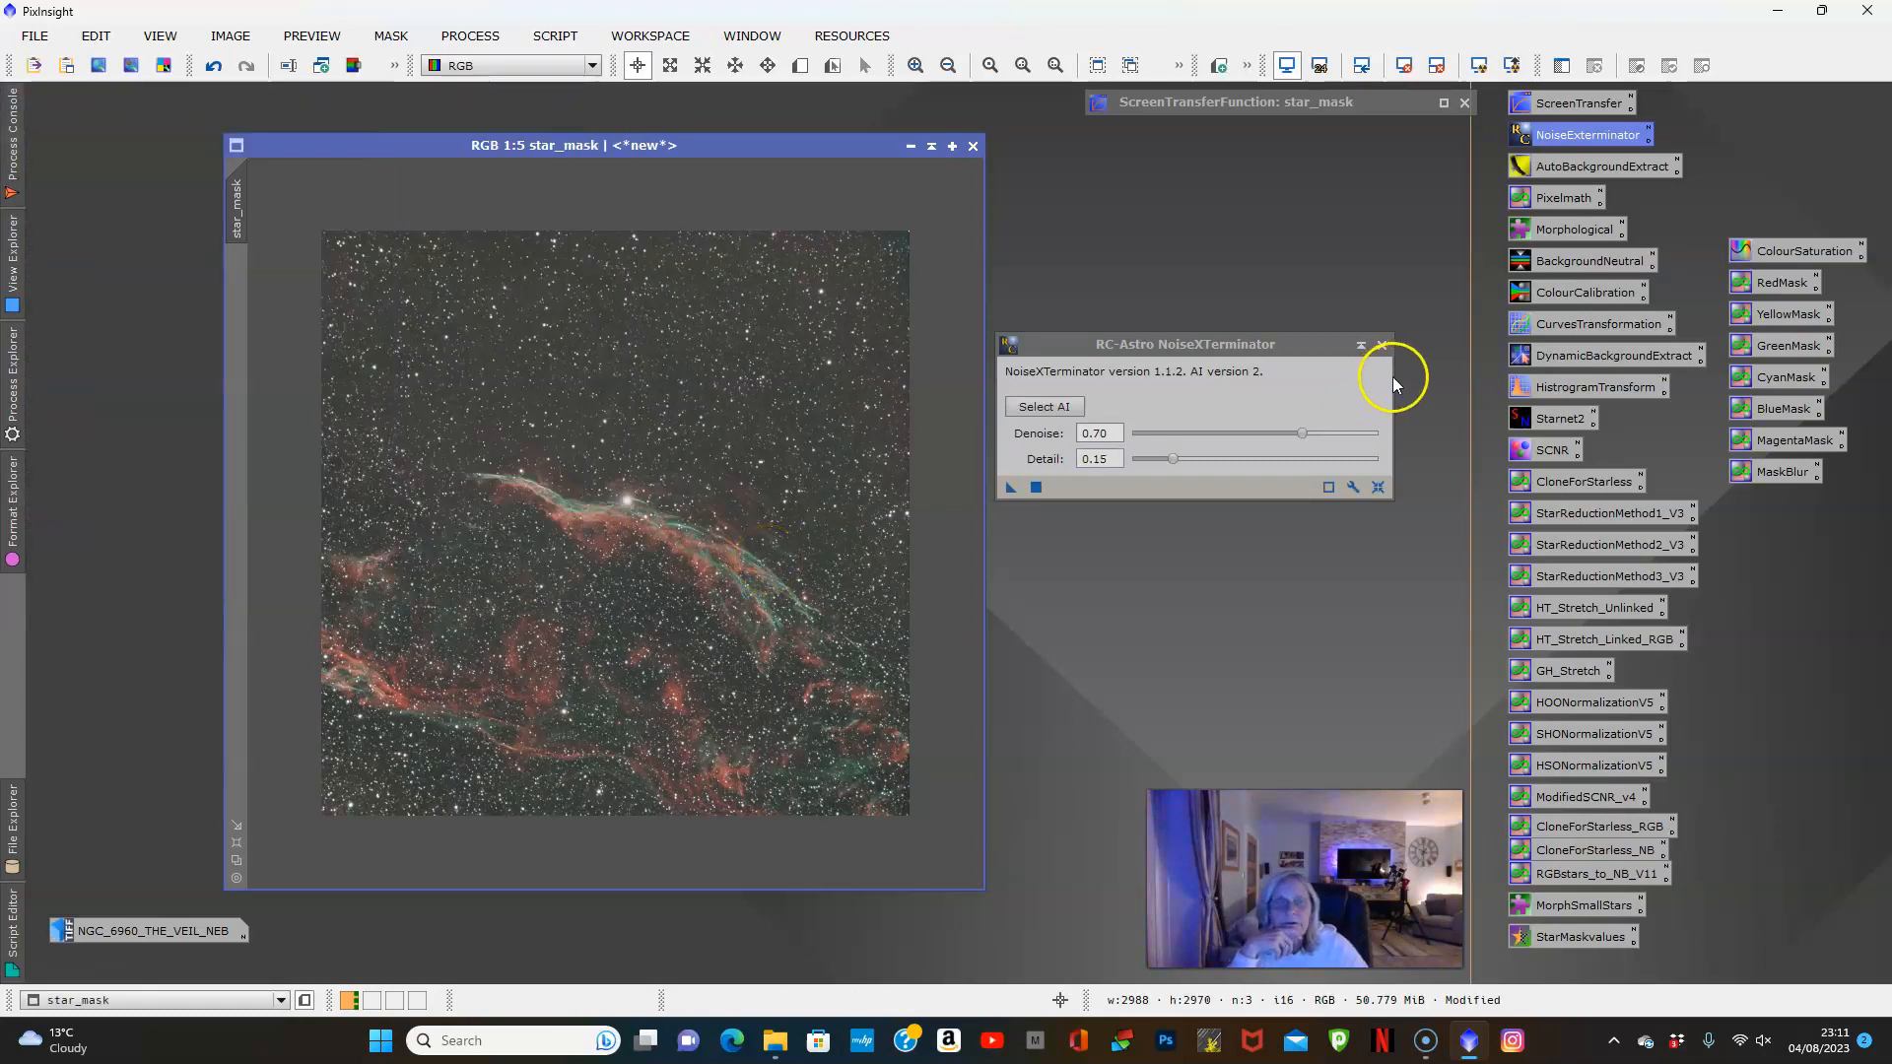
click(1381, 345)
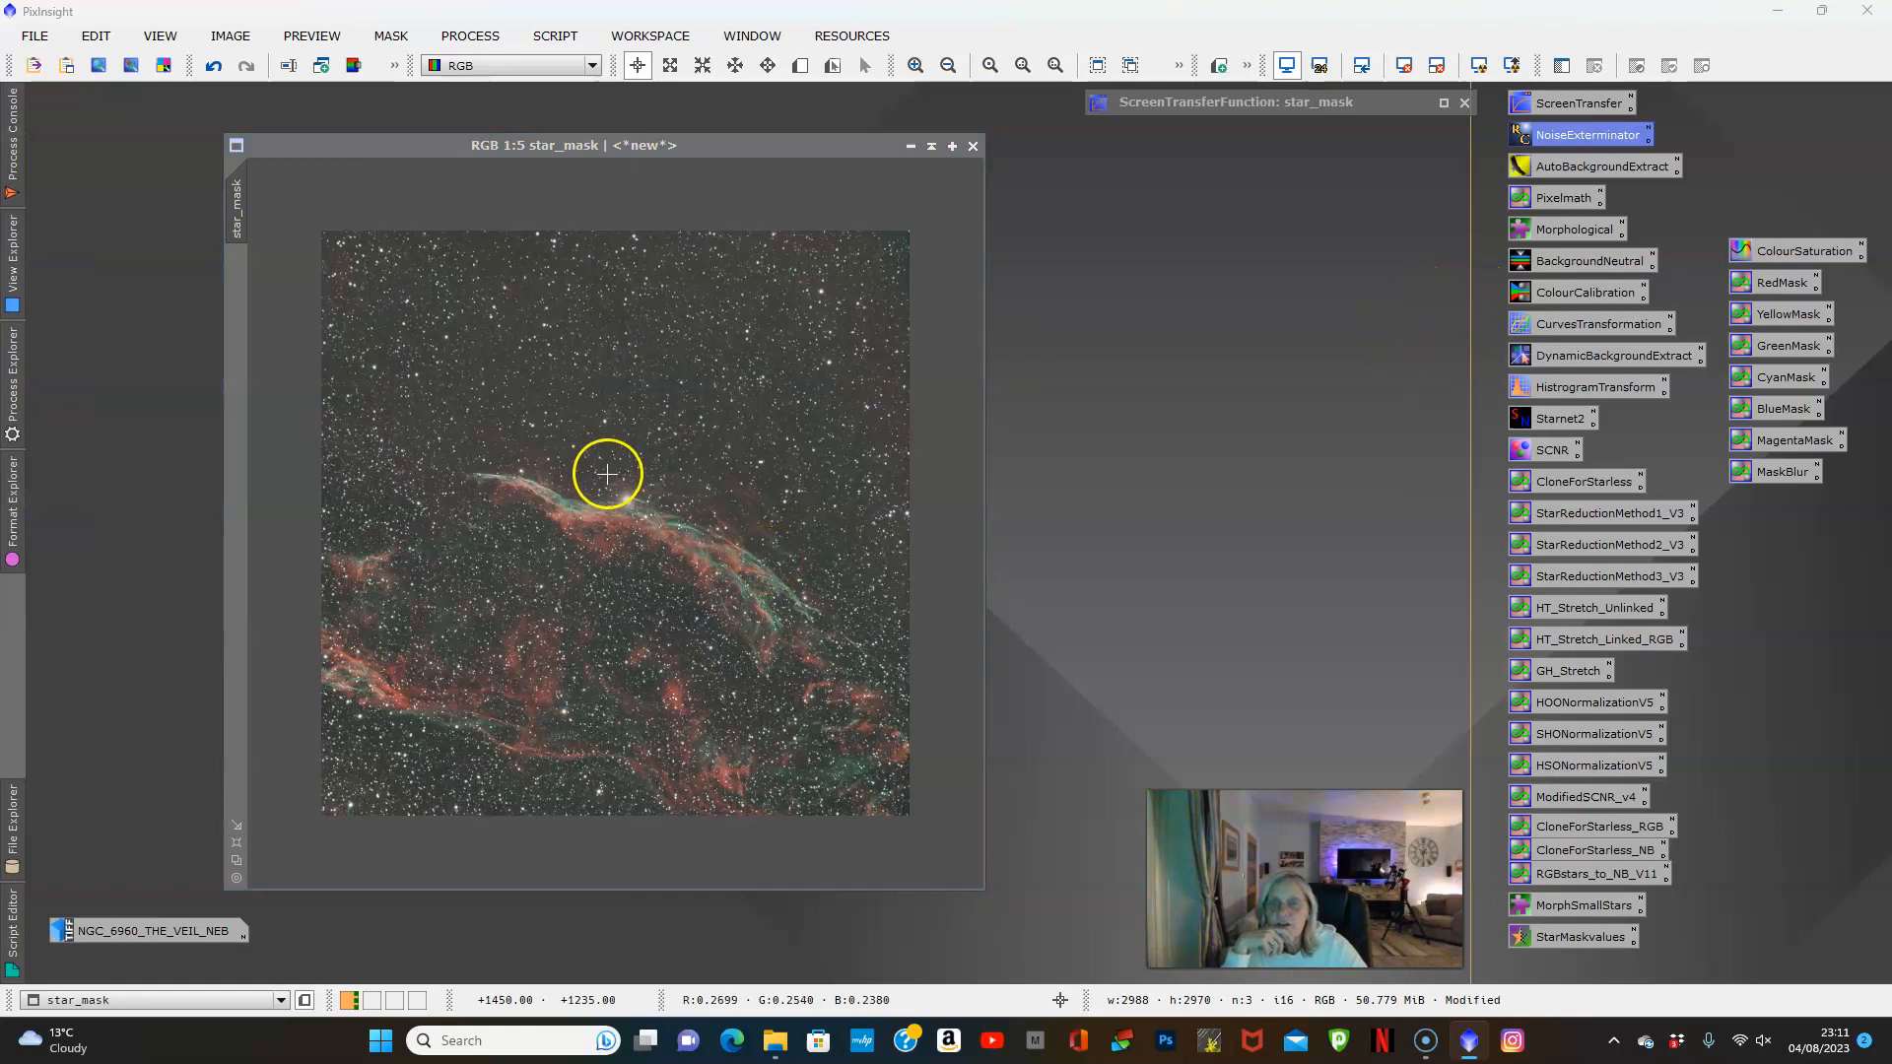
scroll(611, 473, up, 4)
scroll(621, 473, up, 1)
scroll(622, 472, down, 4)
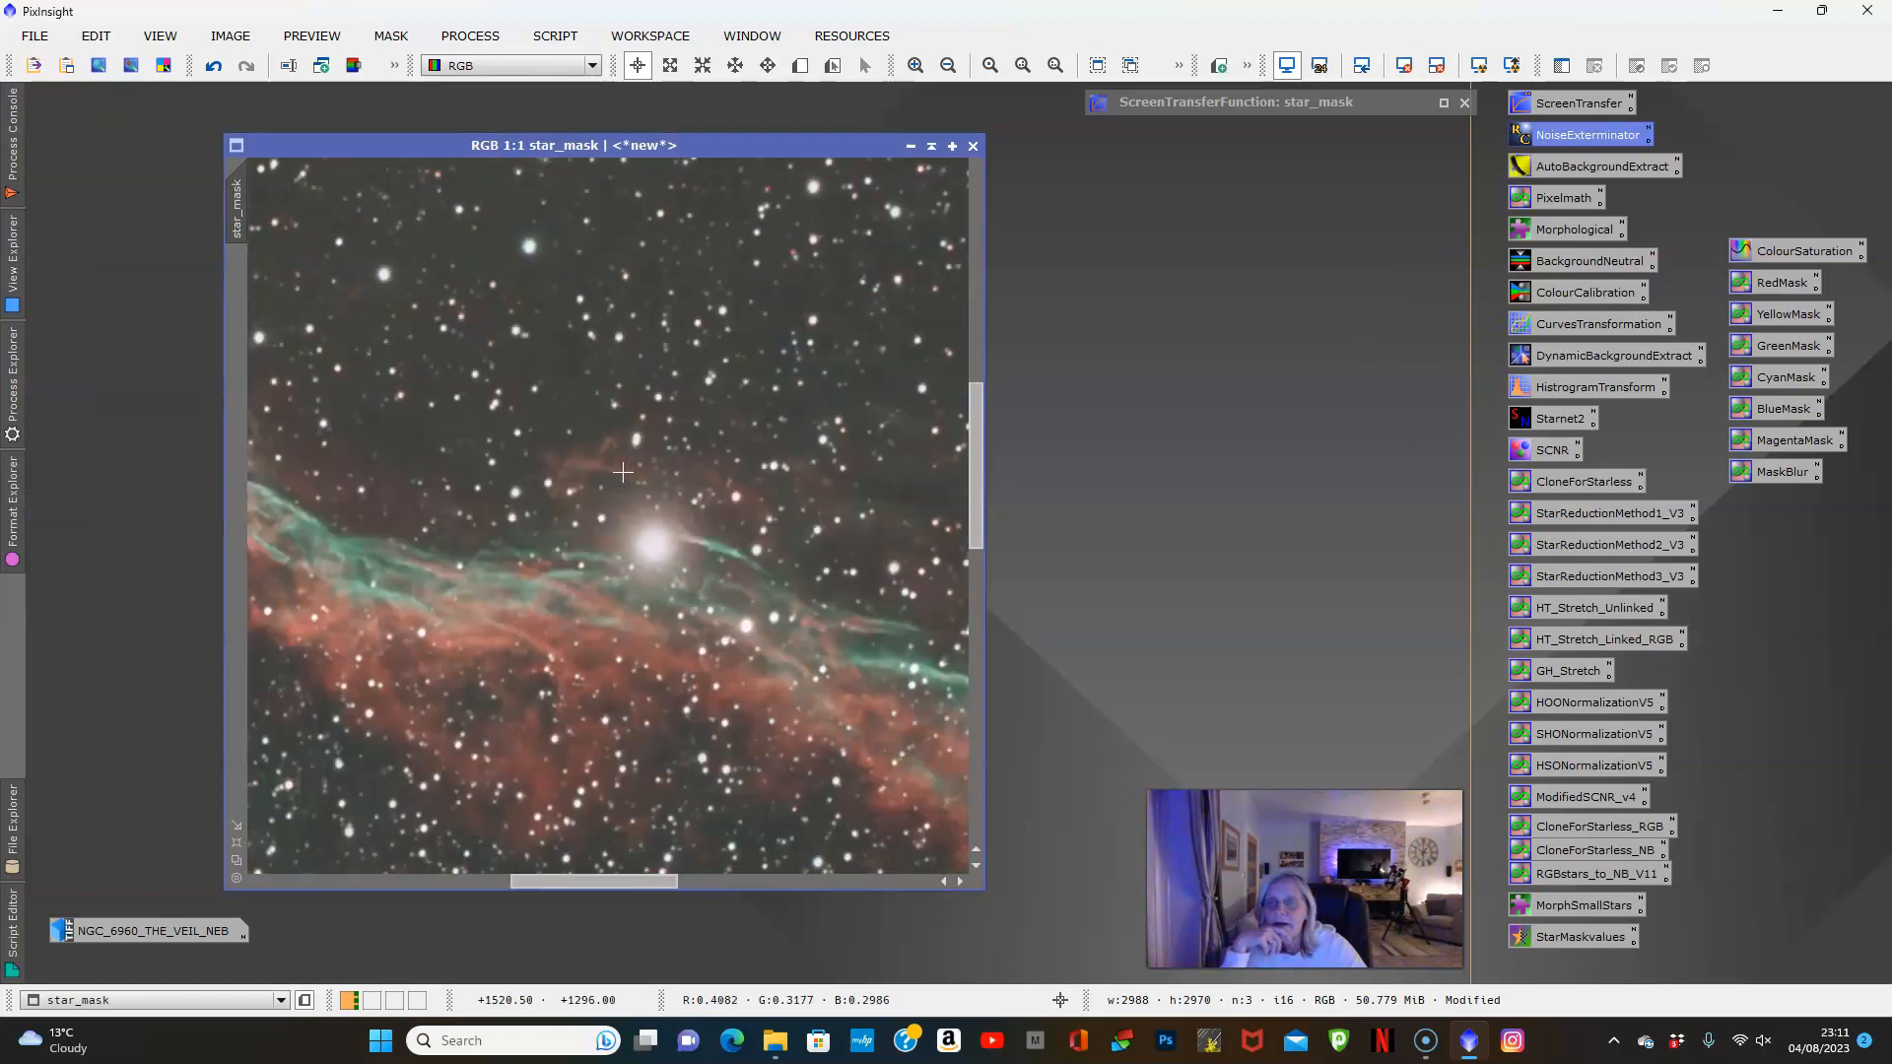
scroll(623, 472, down, 1)
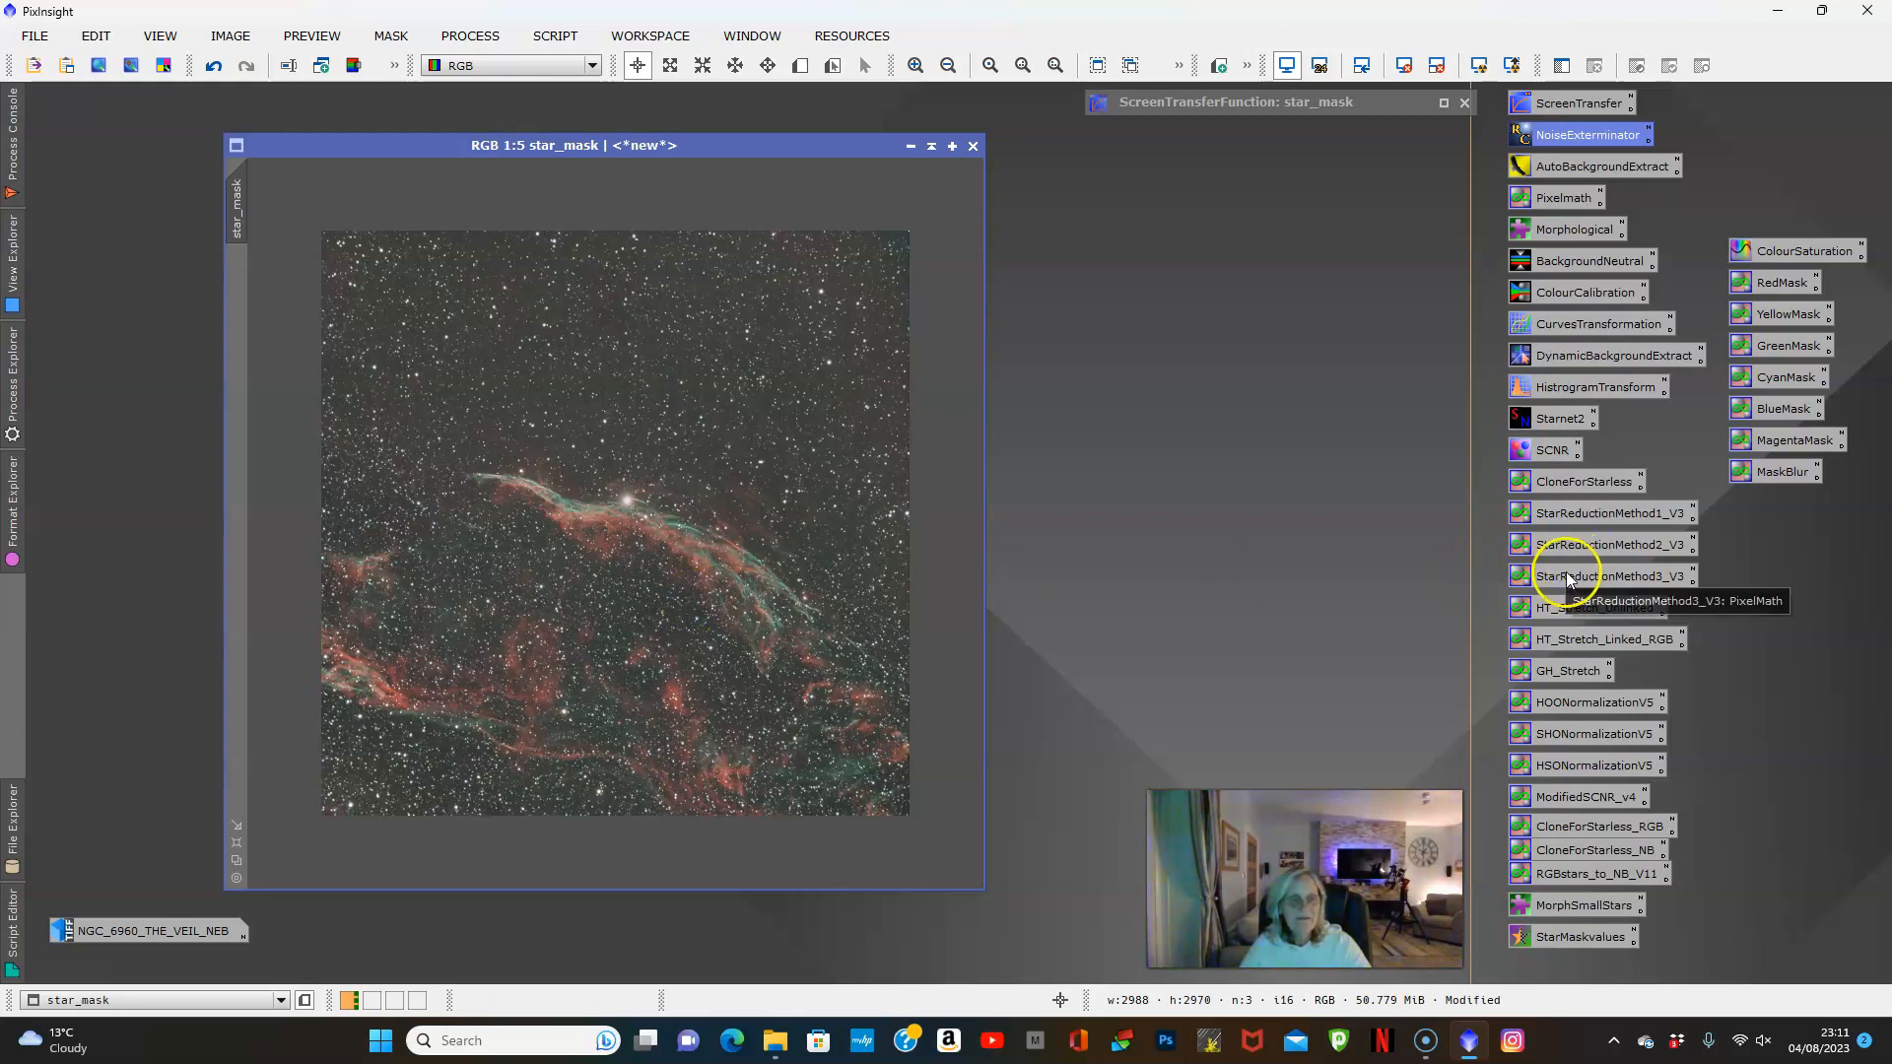
Set the method mode M to 1 in StarReductionMethod3_V3, apply it repeatedly to star_mask with 1 iteration, and close PixelMath
double_click(1614, 576)
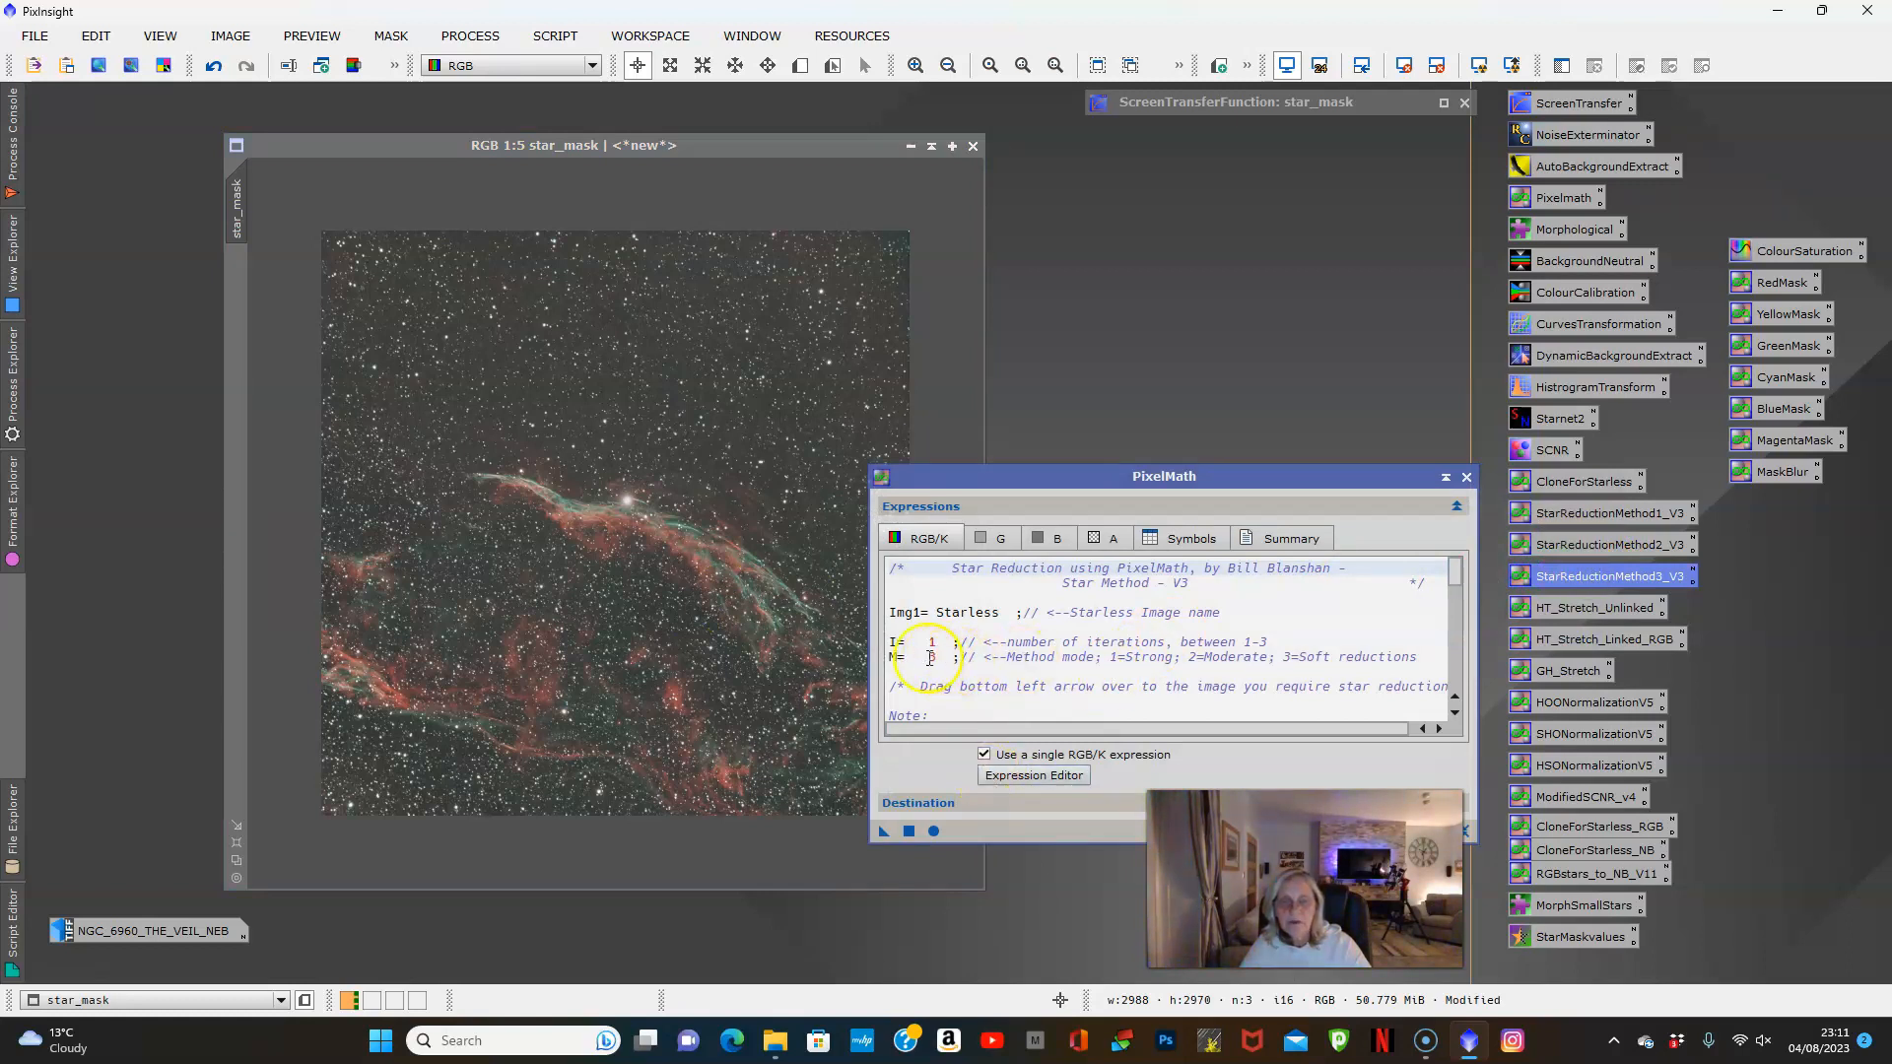
click(934, 657)
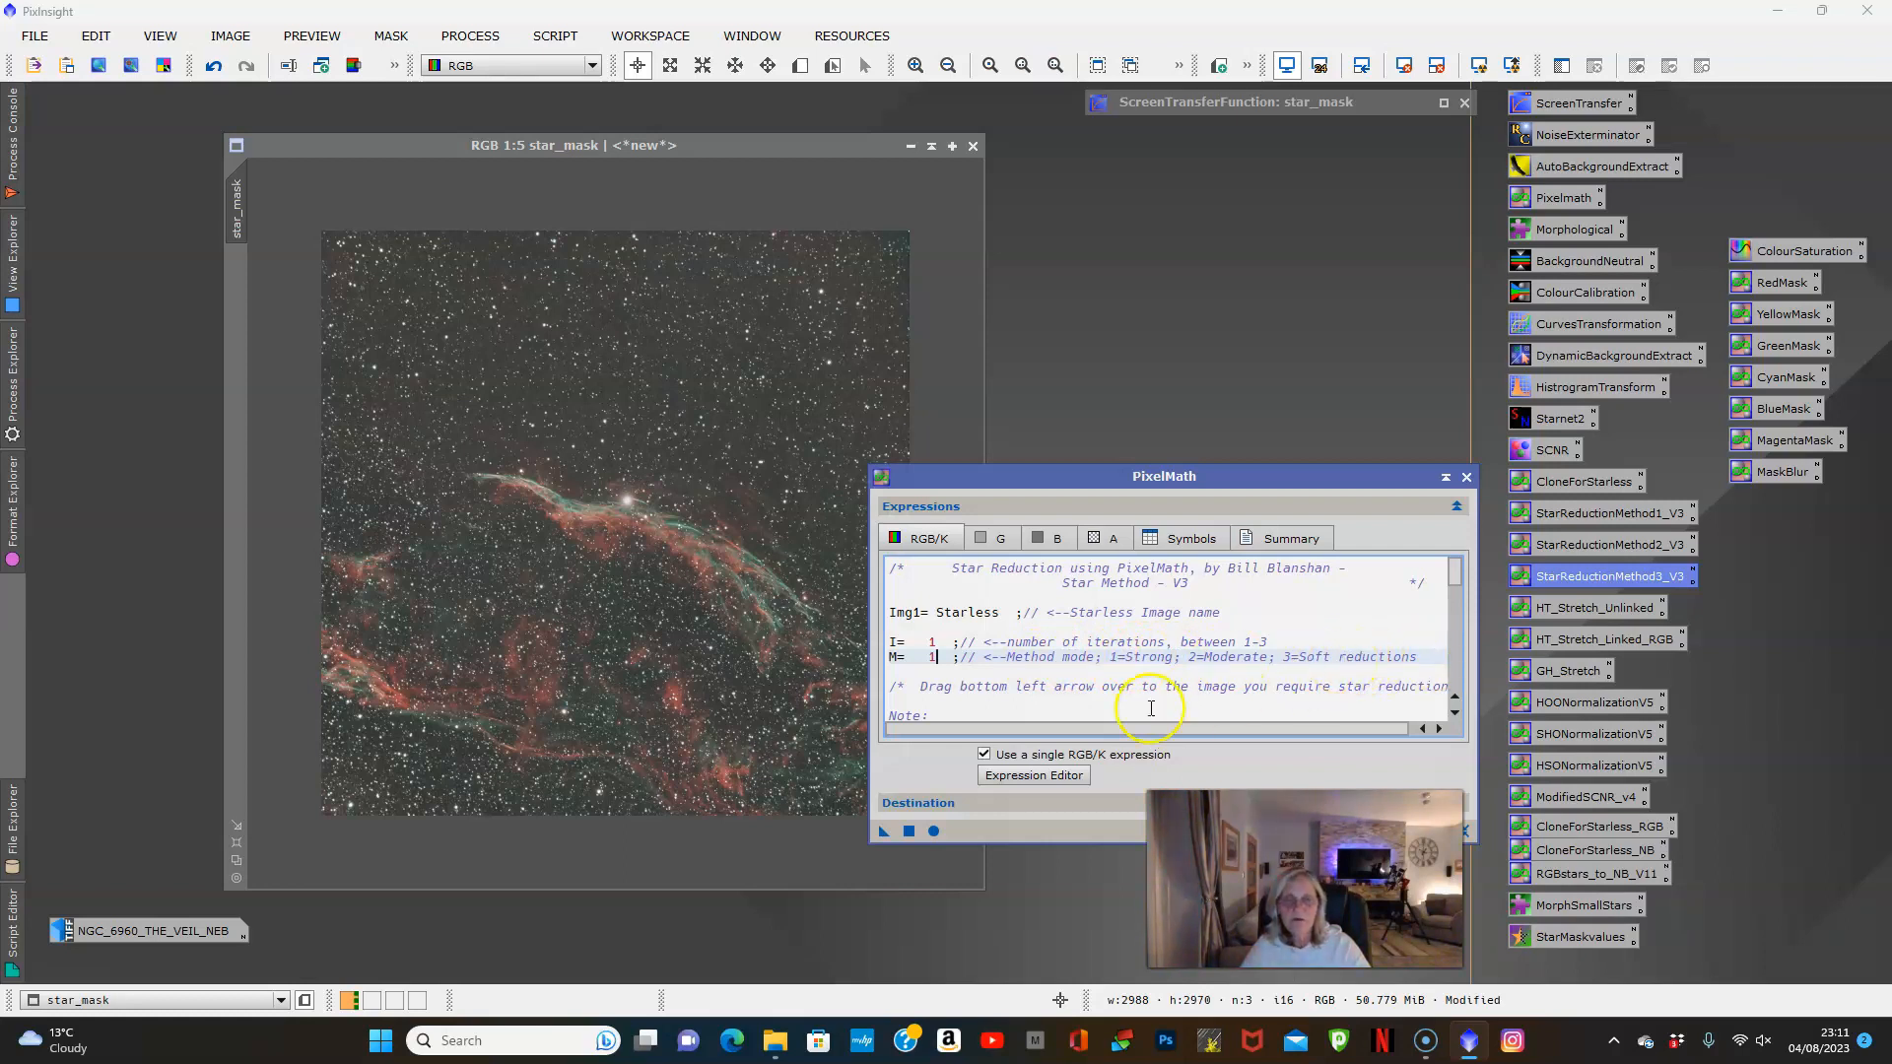
drag(884, 830, 638, 624)
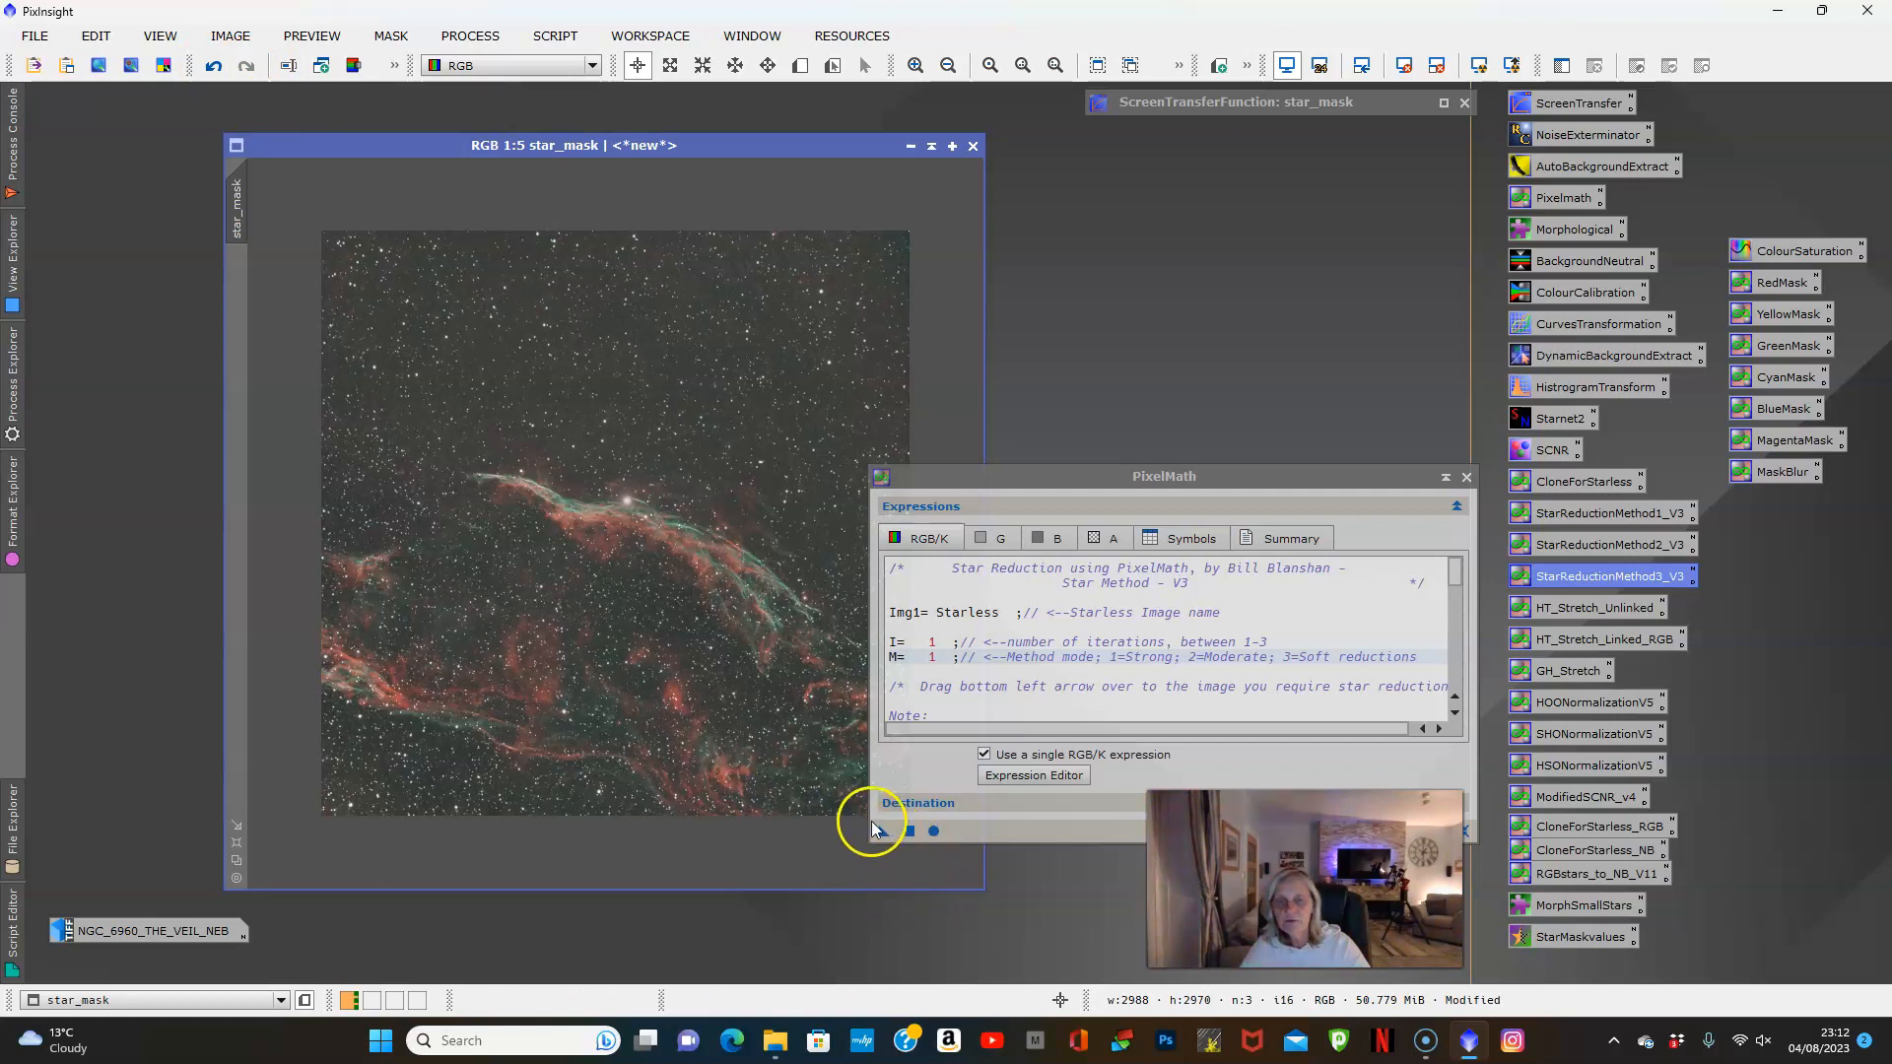
drag(883, 833, 611, 422)
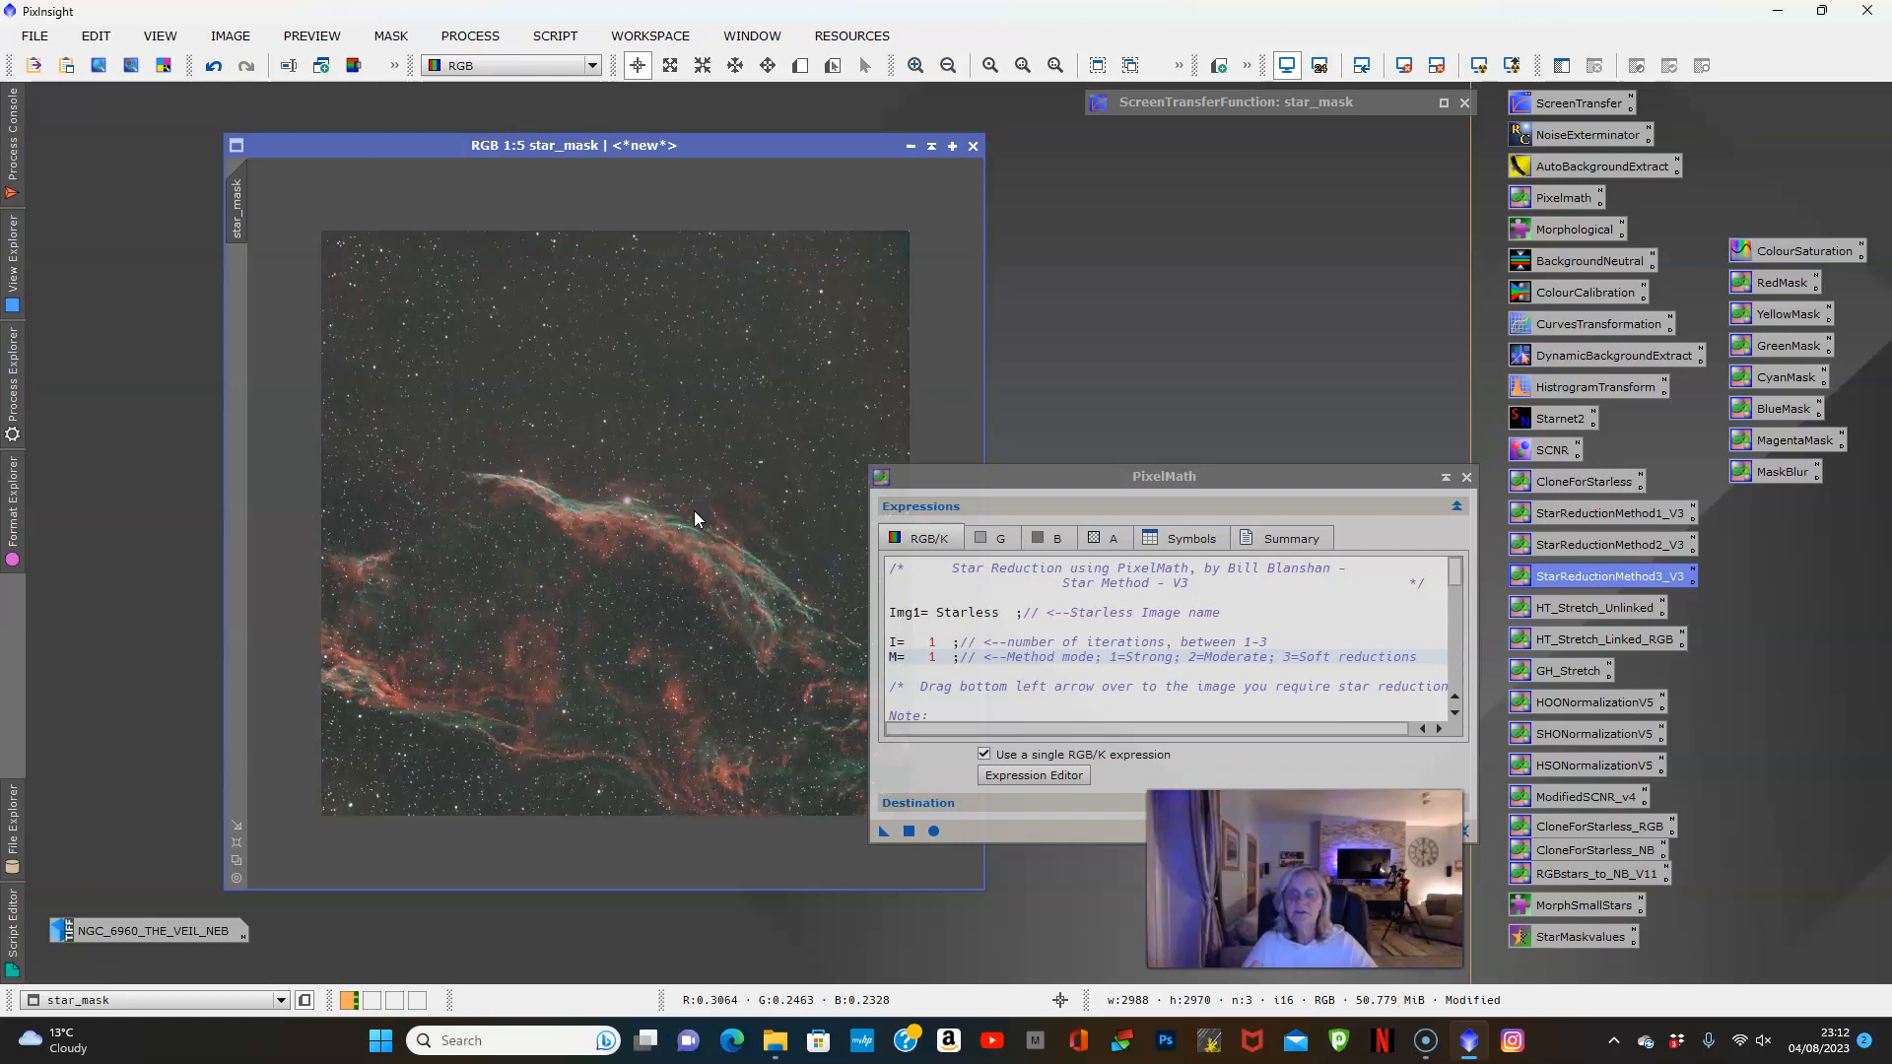
drag(884, 831, 610, 562)
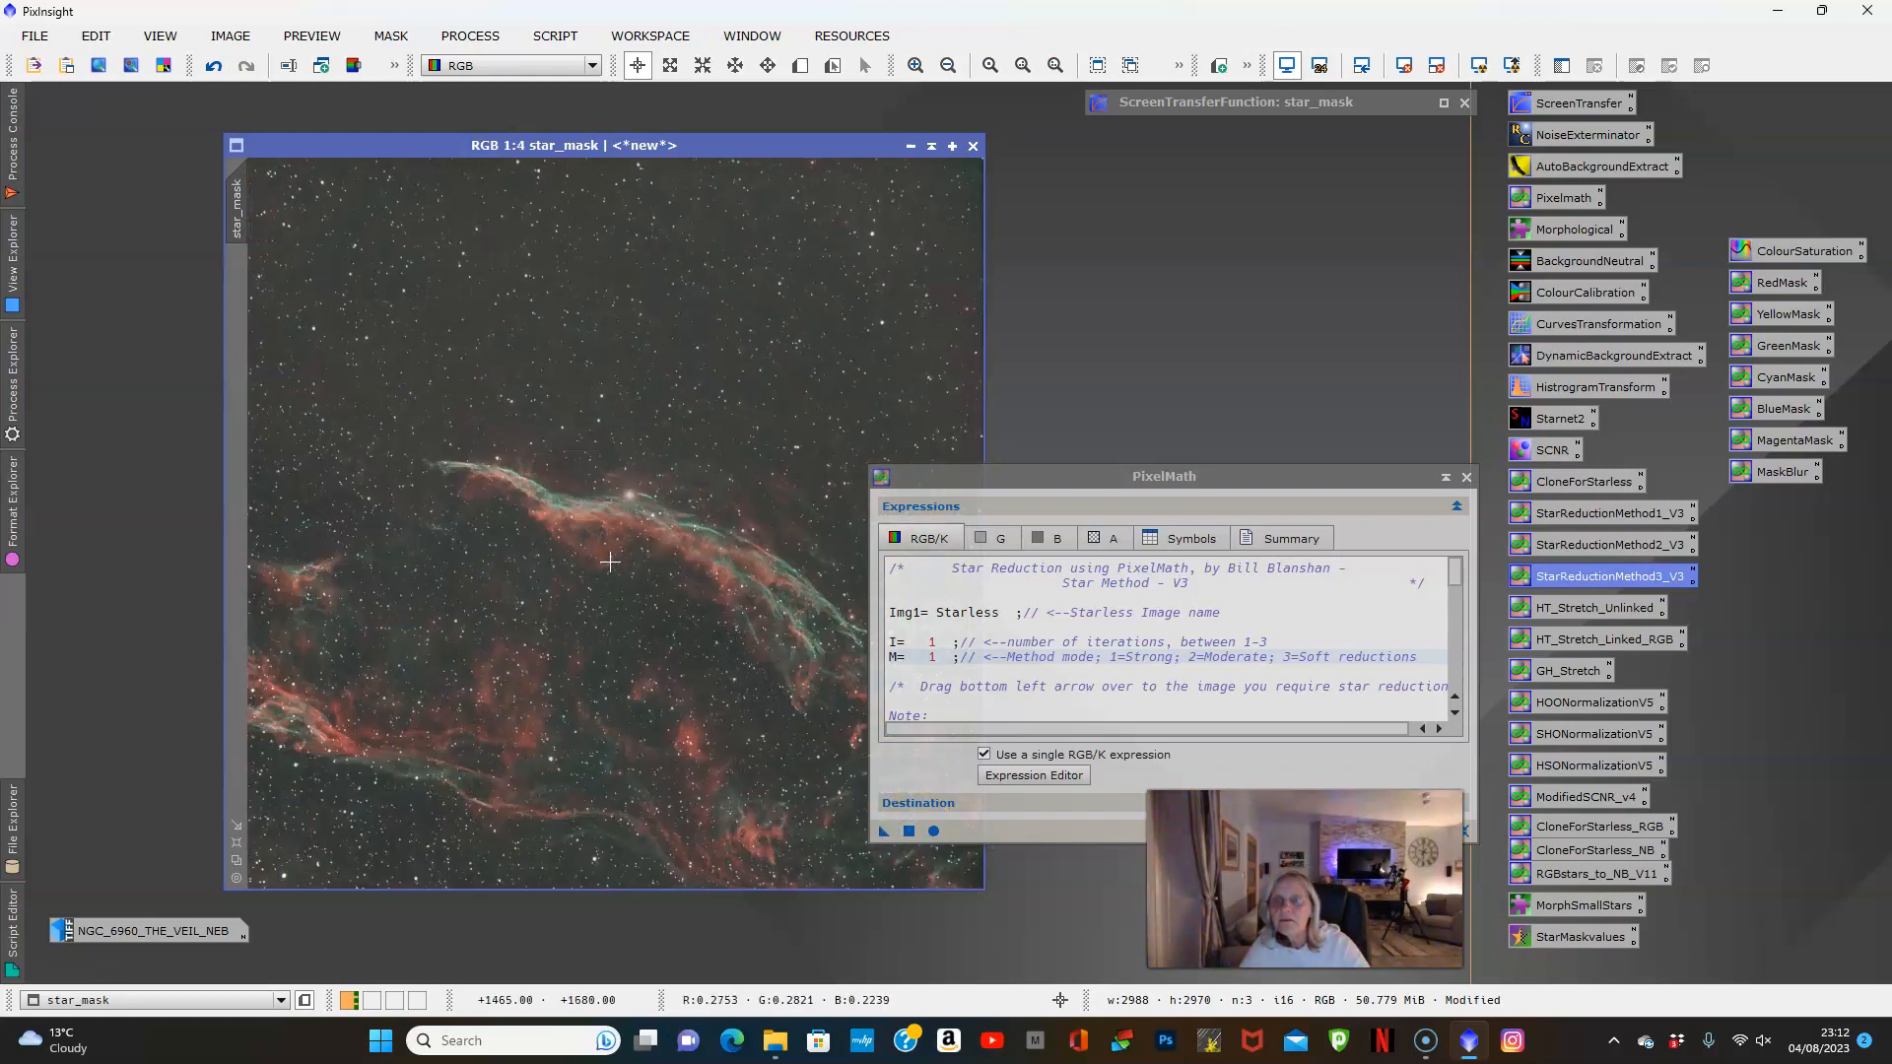
scroll(626, 562, down, 1)
drag(884, 831, 579, 518)
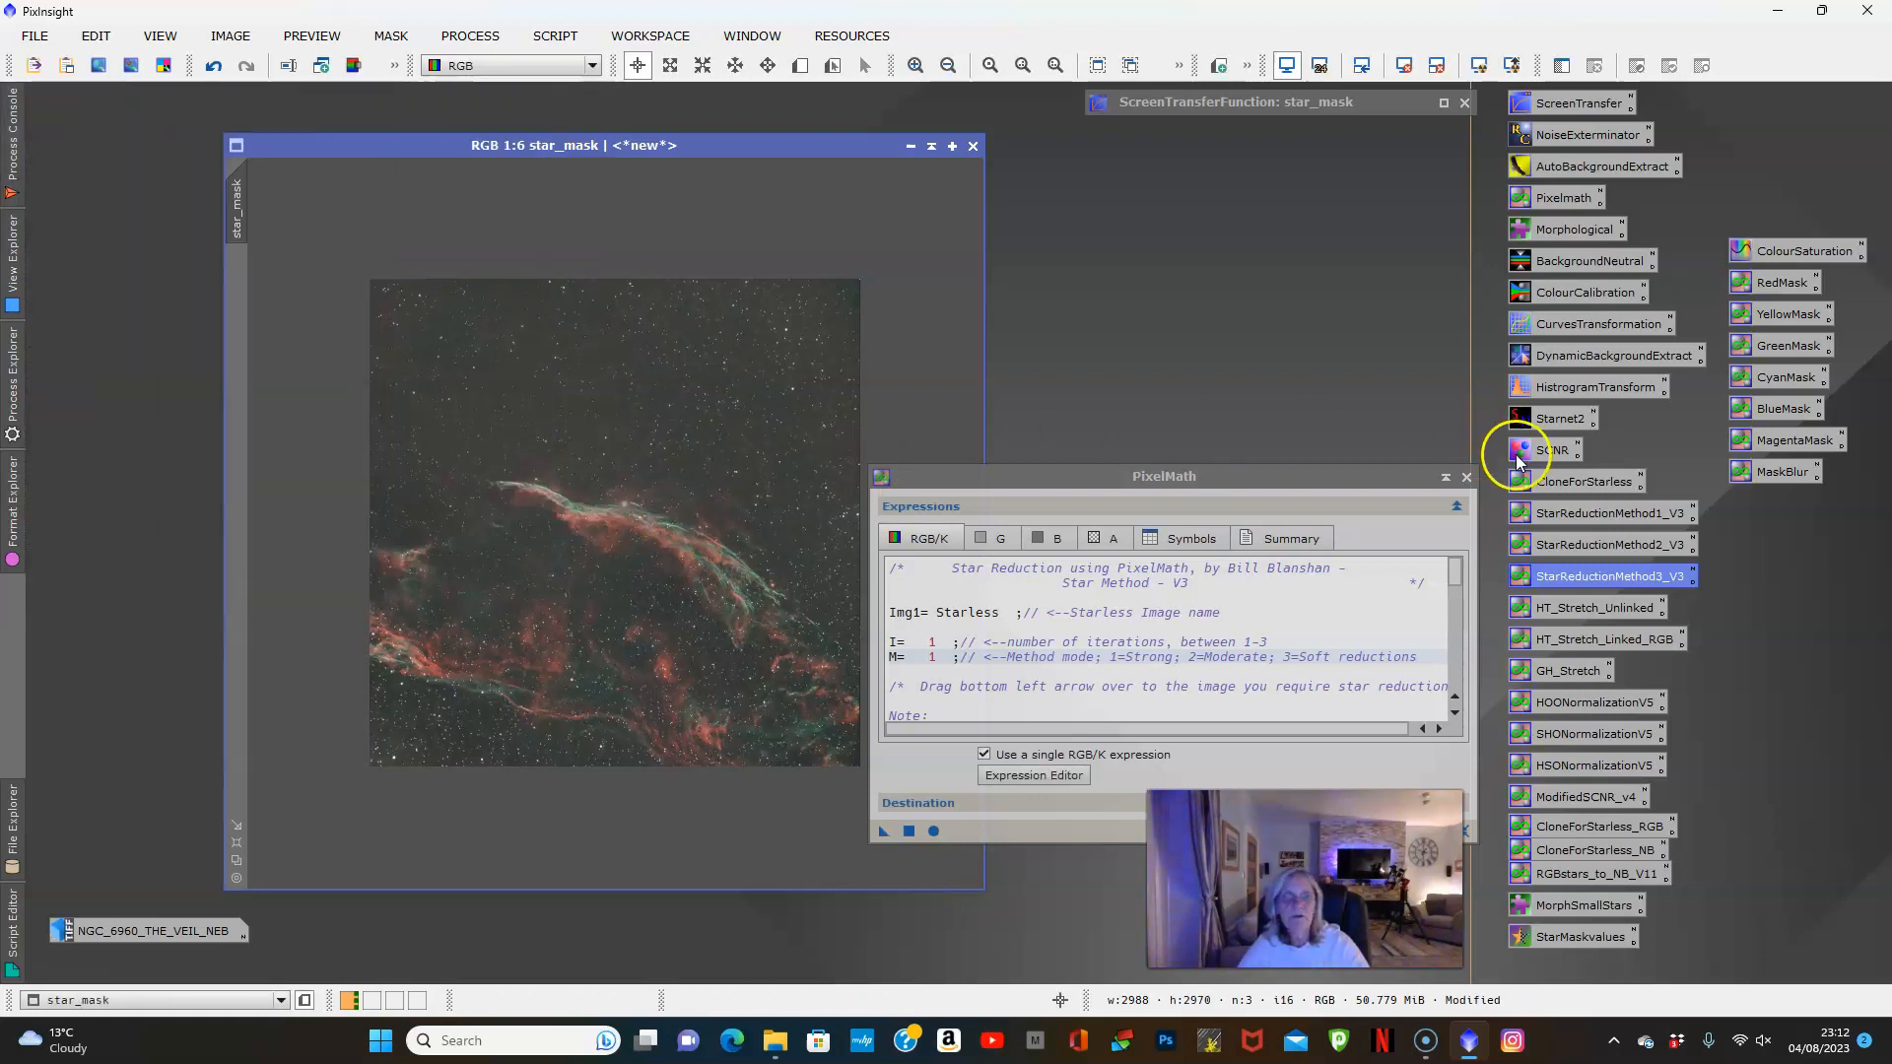
click(1466, 477)
Compare star_mask before and after the last star reduction by undoing and redoing it, and inspect the stars close up
click(213, 66)
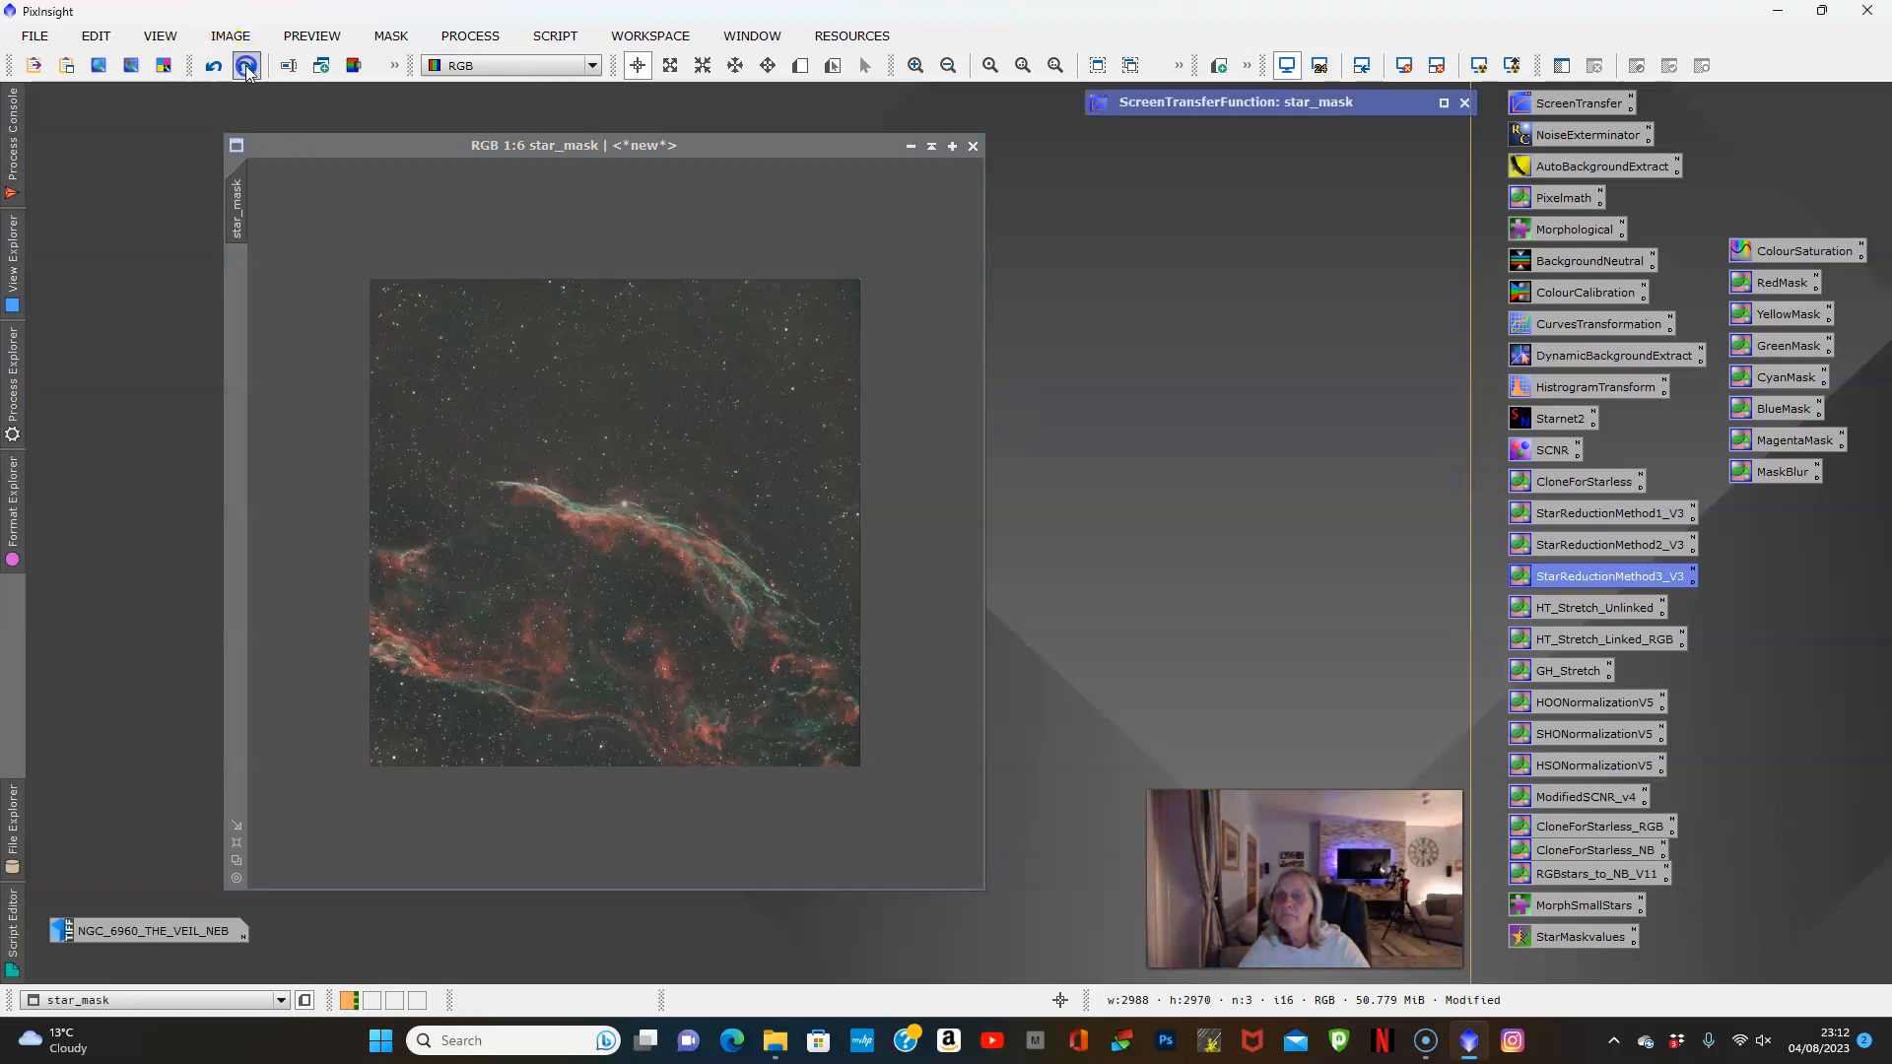
scroll(573, 513, up, 3)
scroll(573, 514, up, 2)
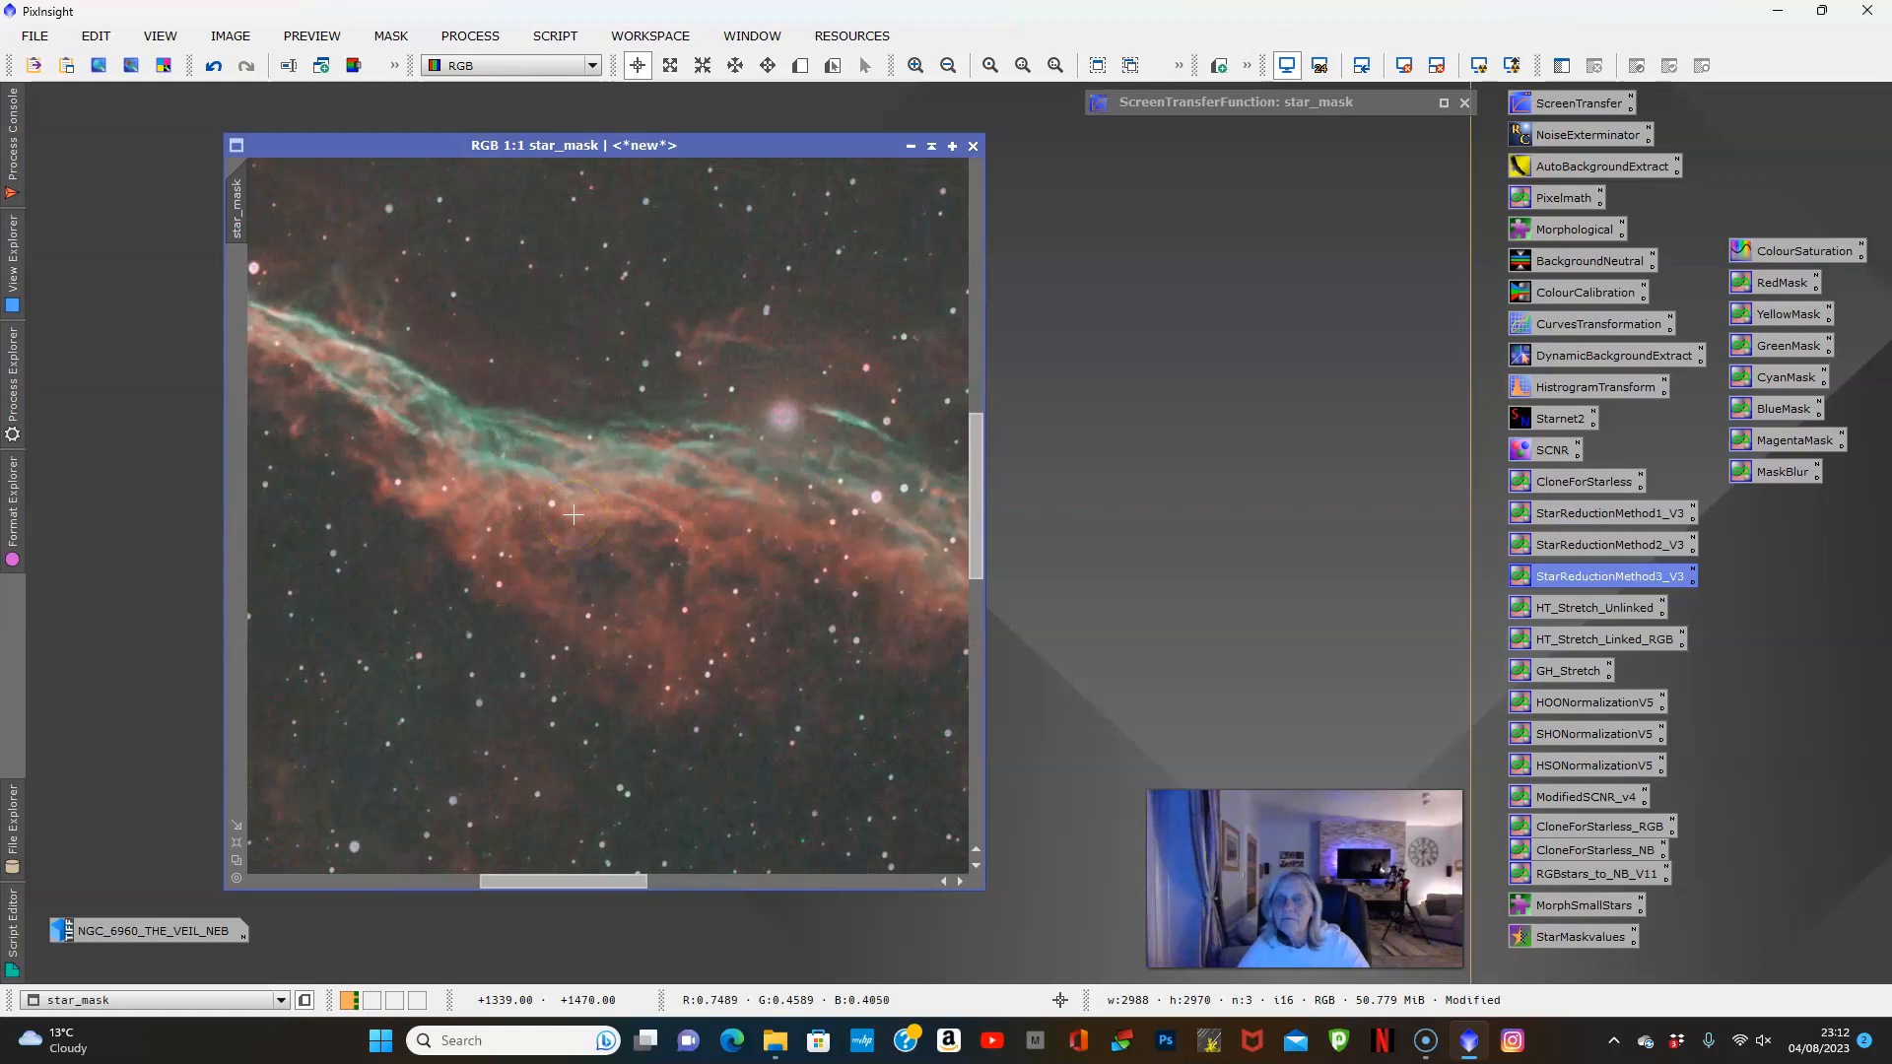
scroll(573, 514, down, 4)
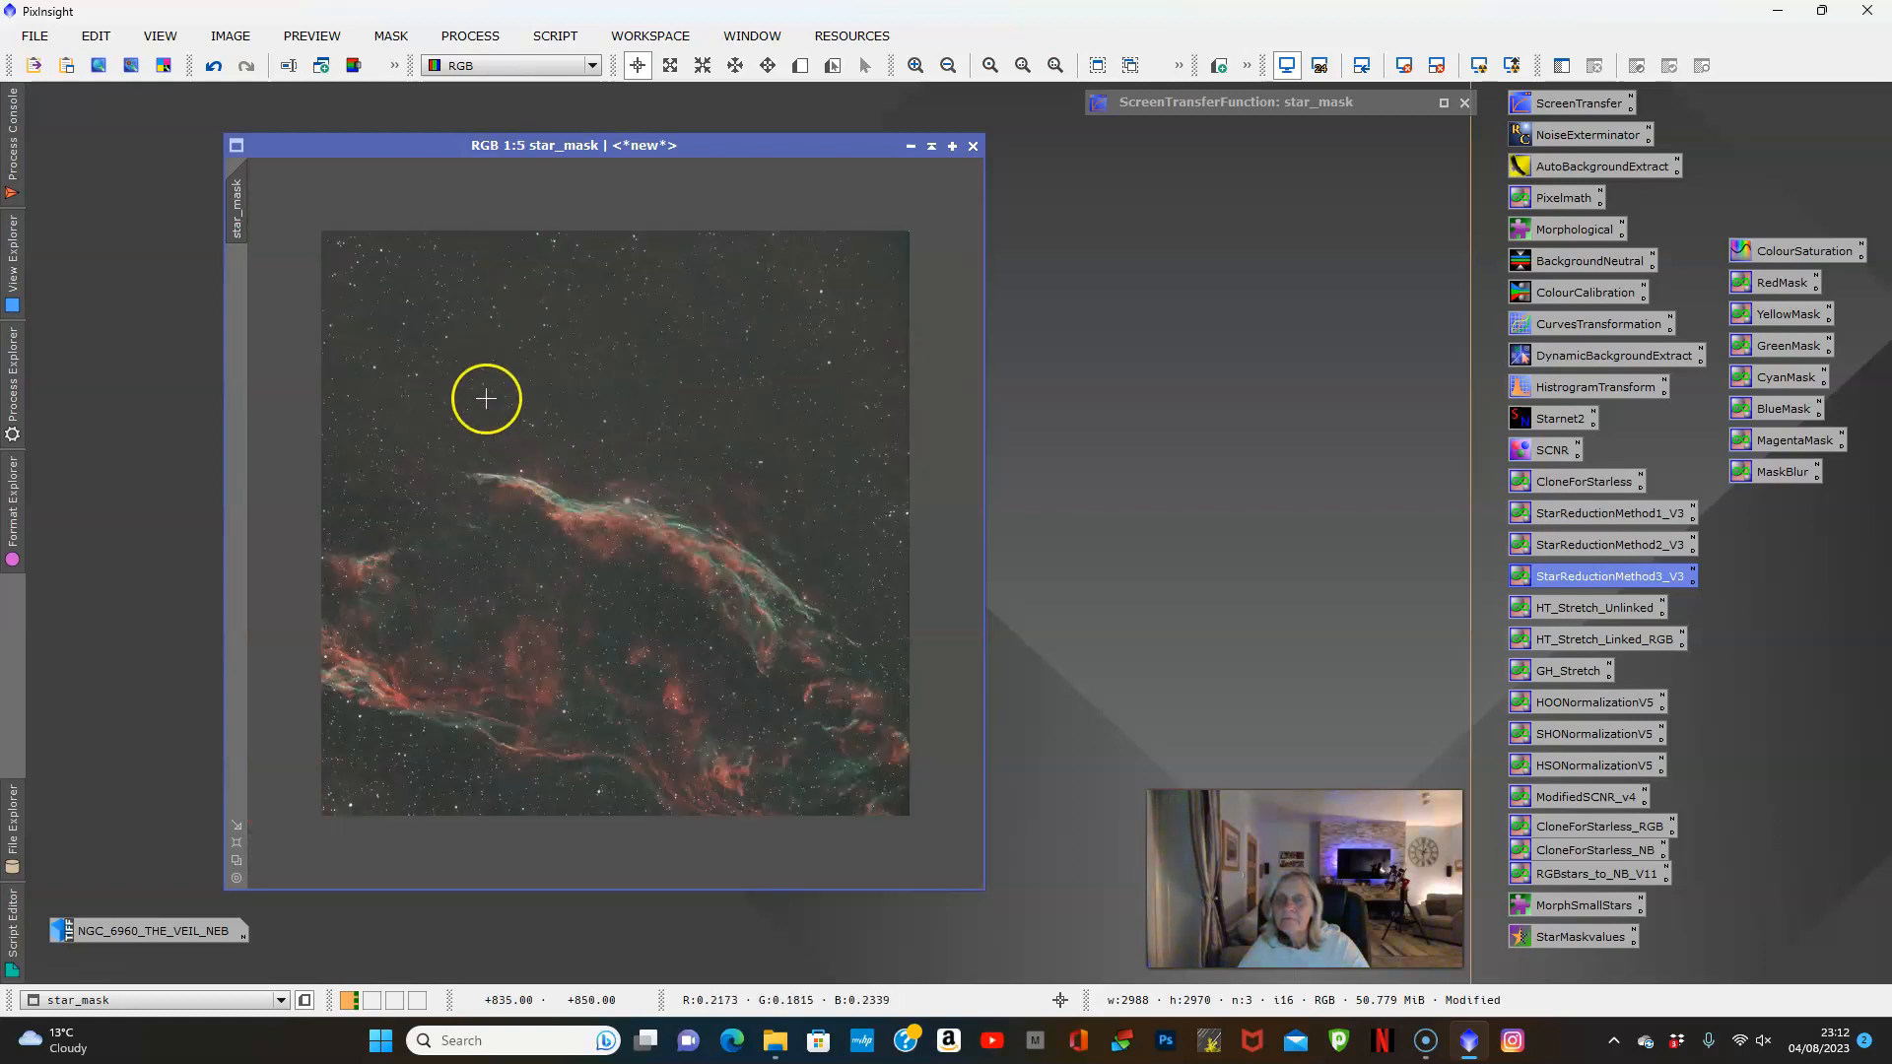
click(216, 69)
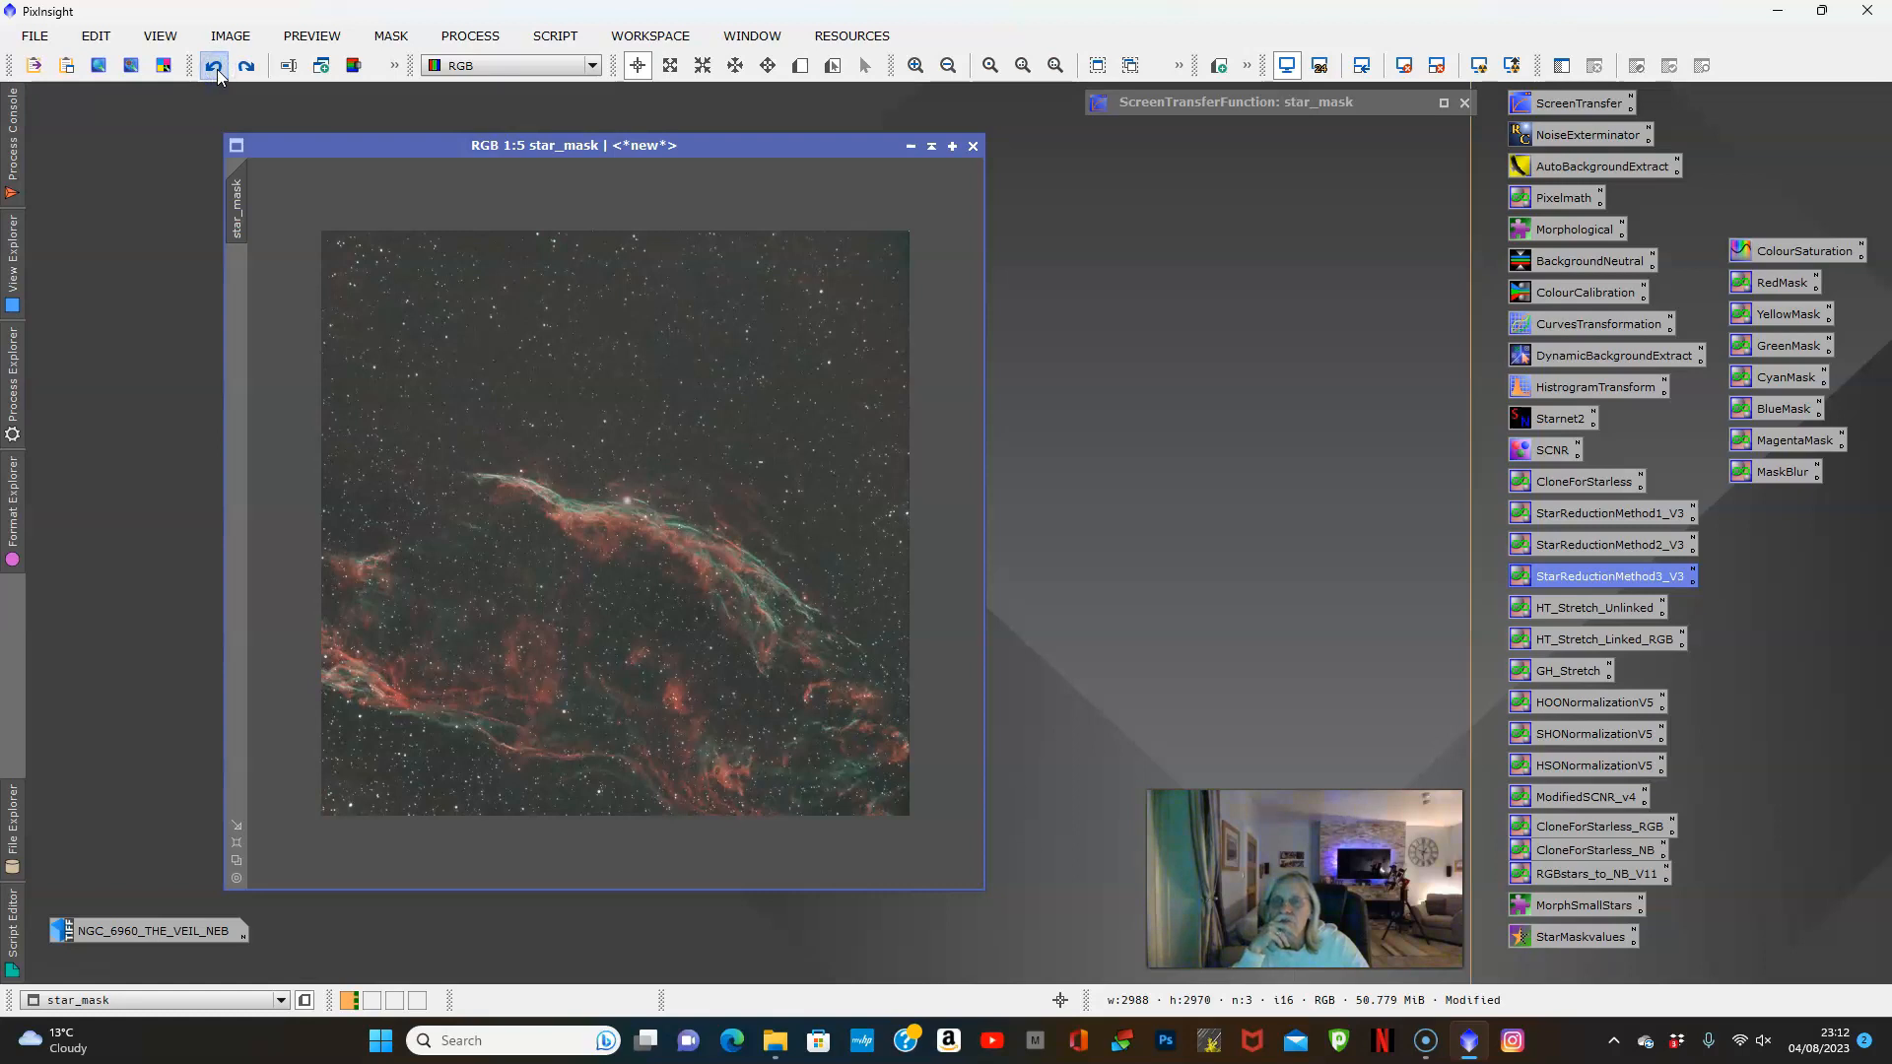
click(253, 68)
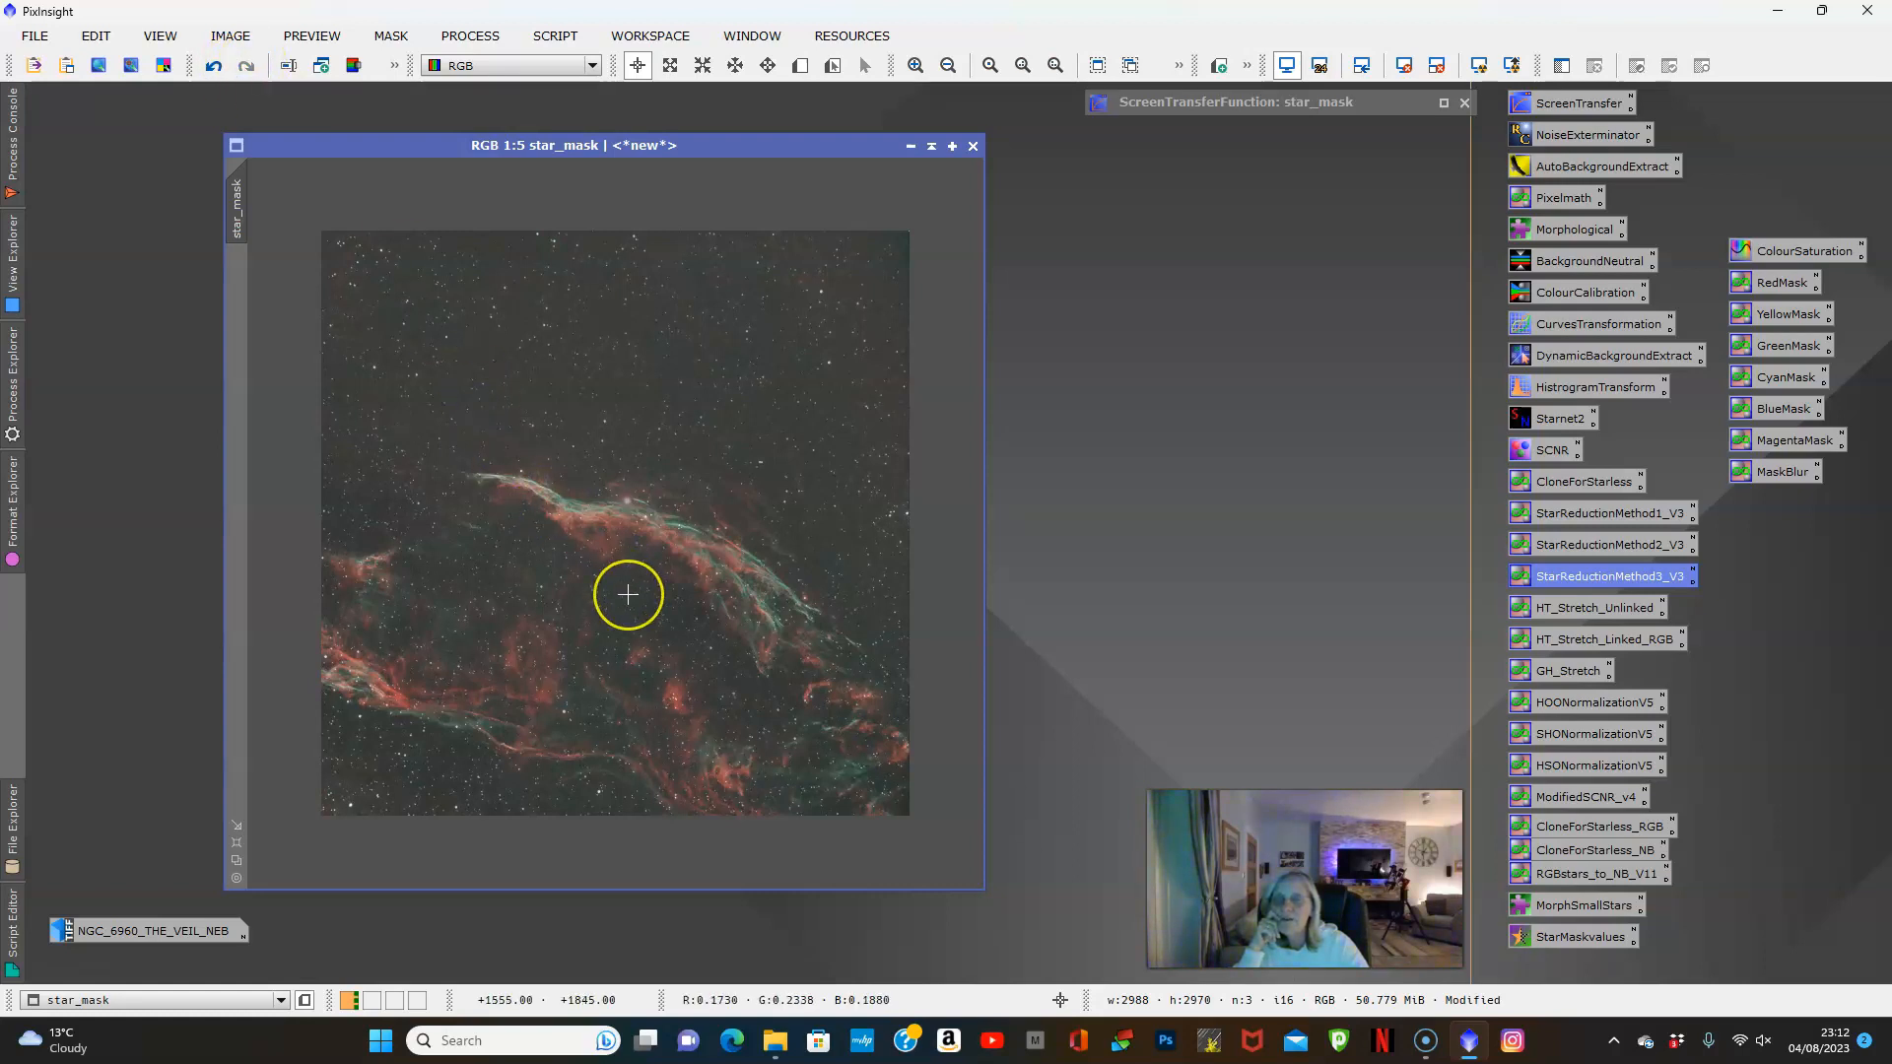
scroll(628, 594, up, 1)
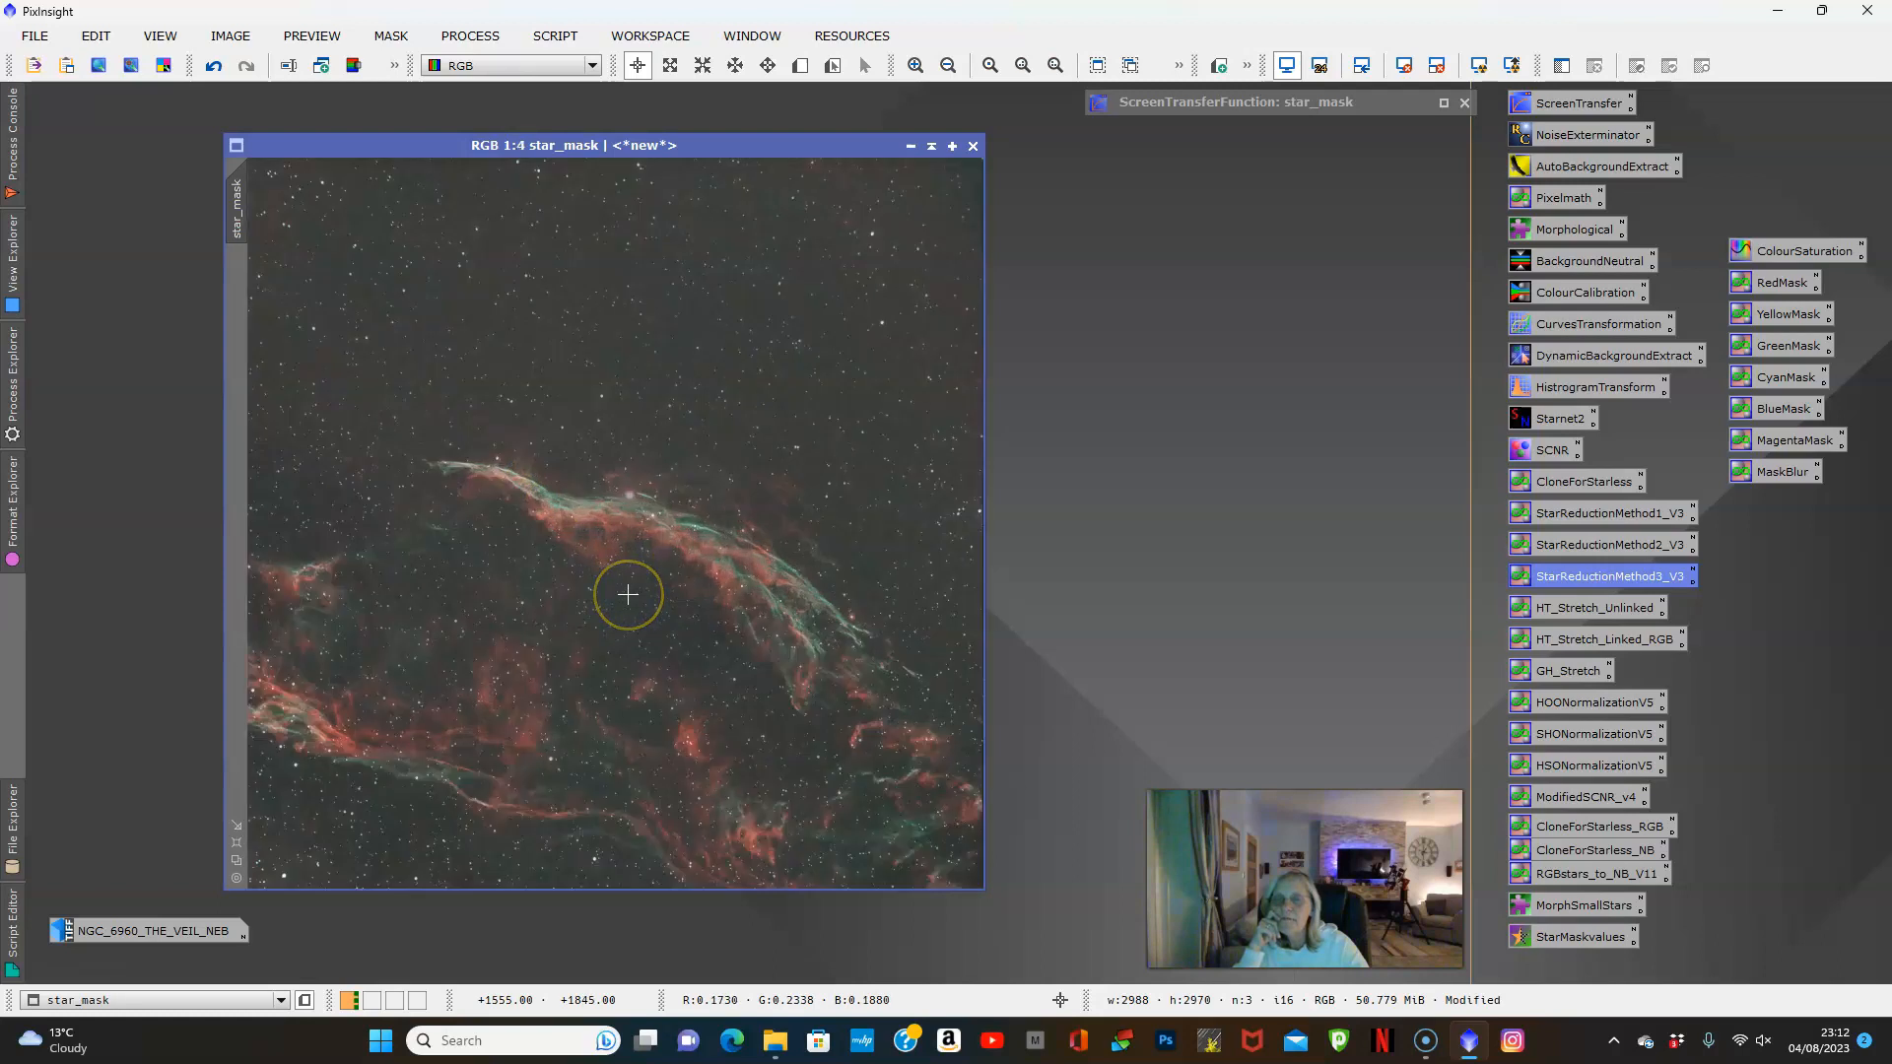
Open CurvesTransformation with a real-time preview and raise the RGB/K curve's highlights with a point at about 0.66 input, 0.78 output
click(1565, 324)
double_click(1565, 325)
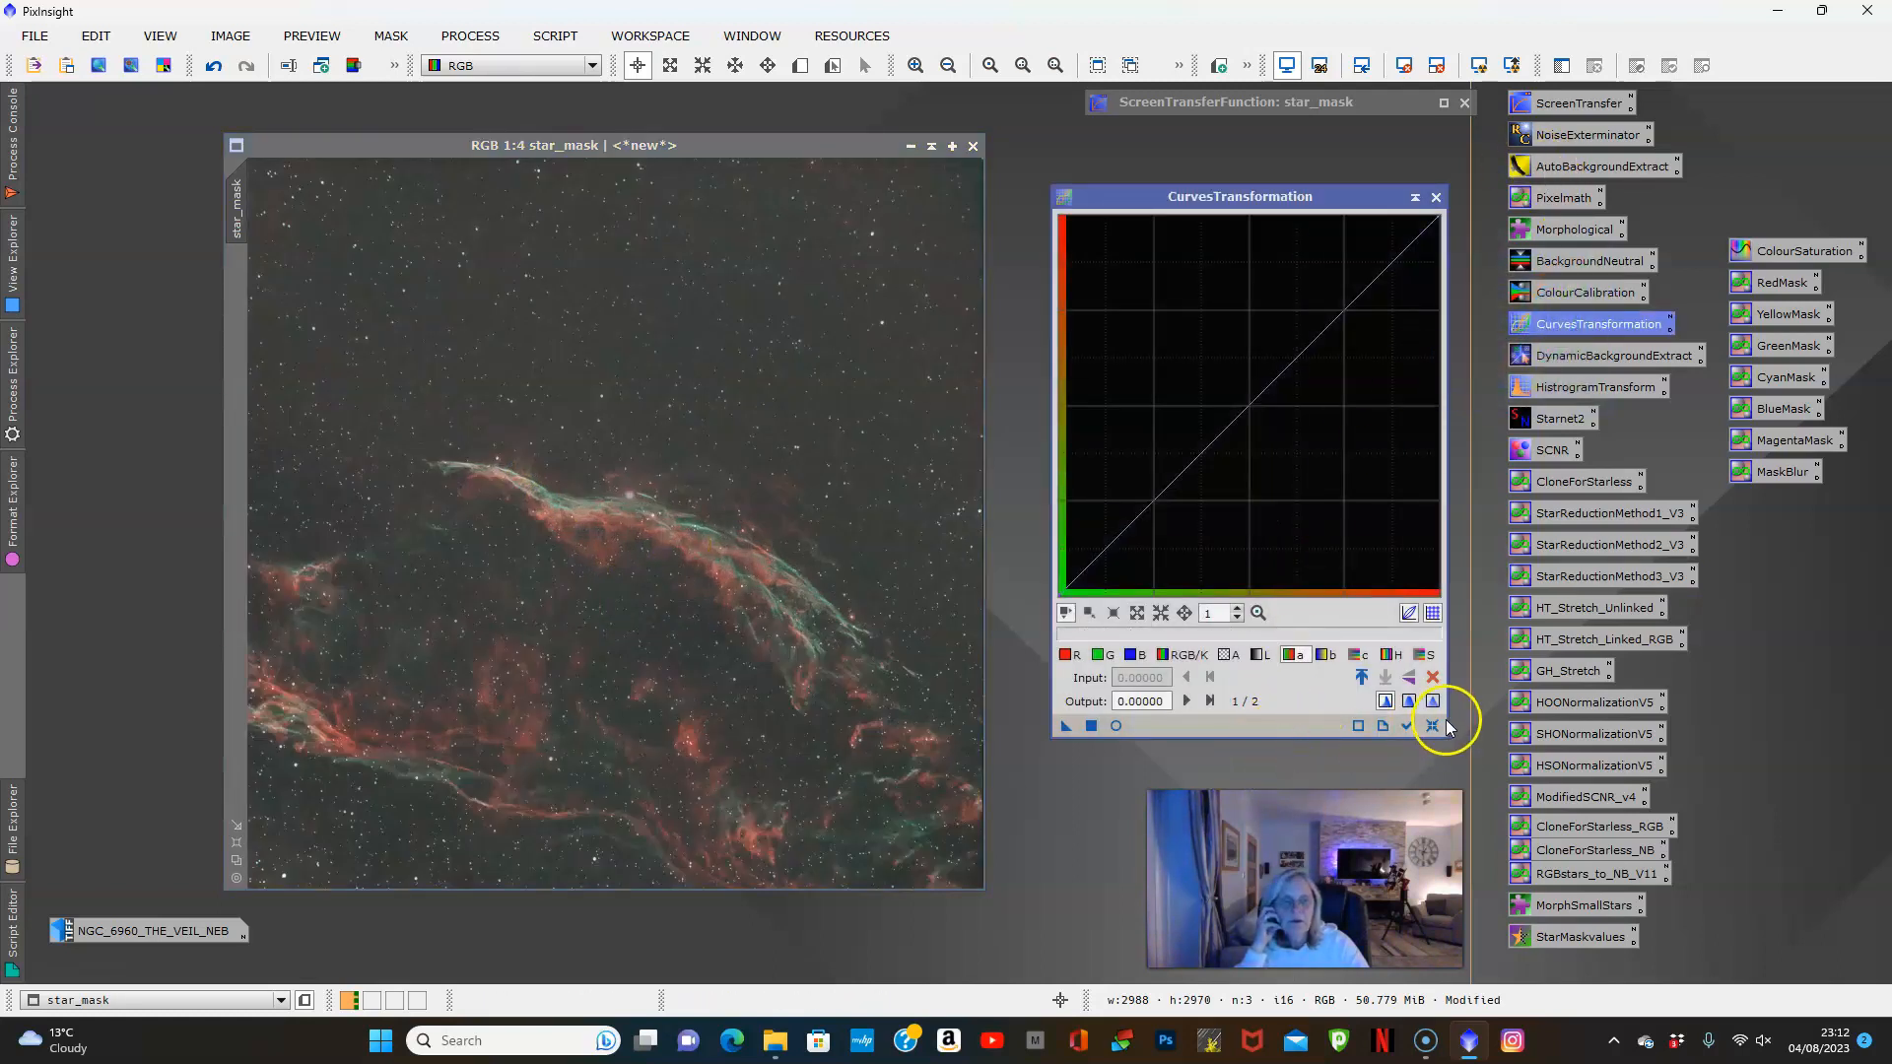
click(1116, 725)
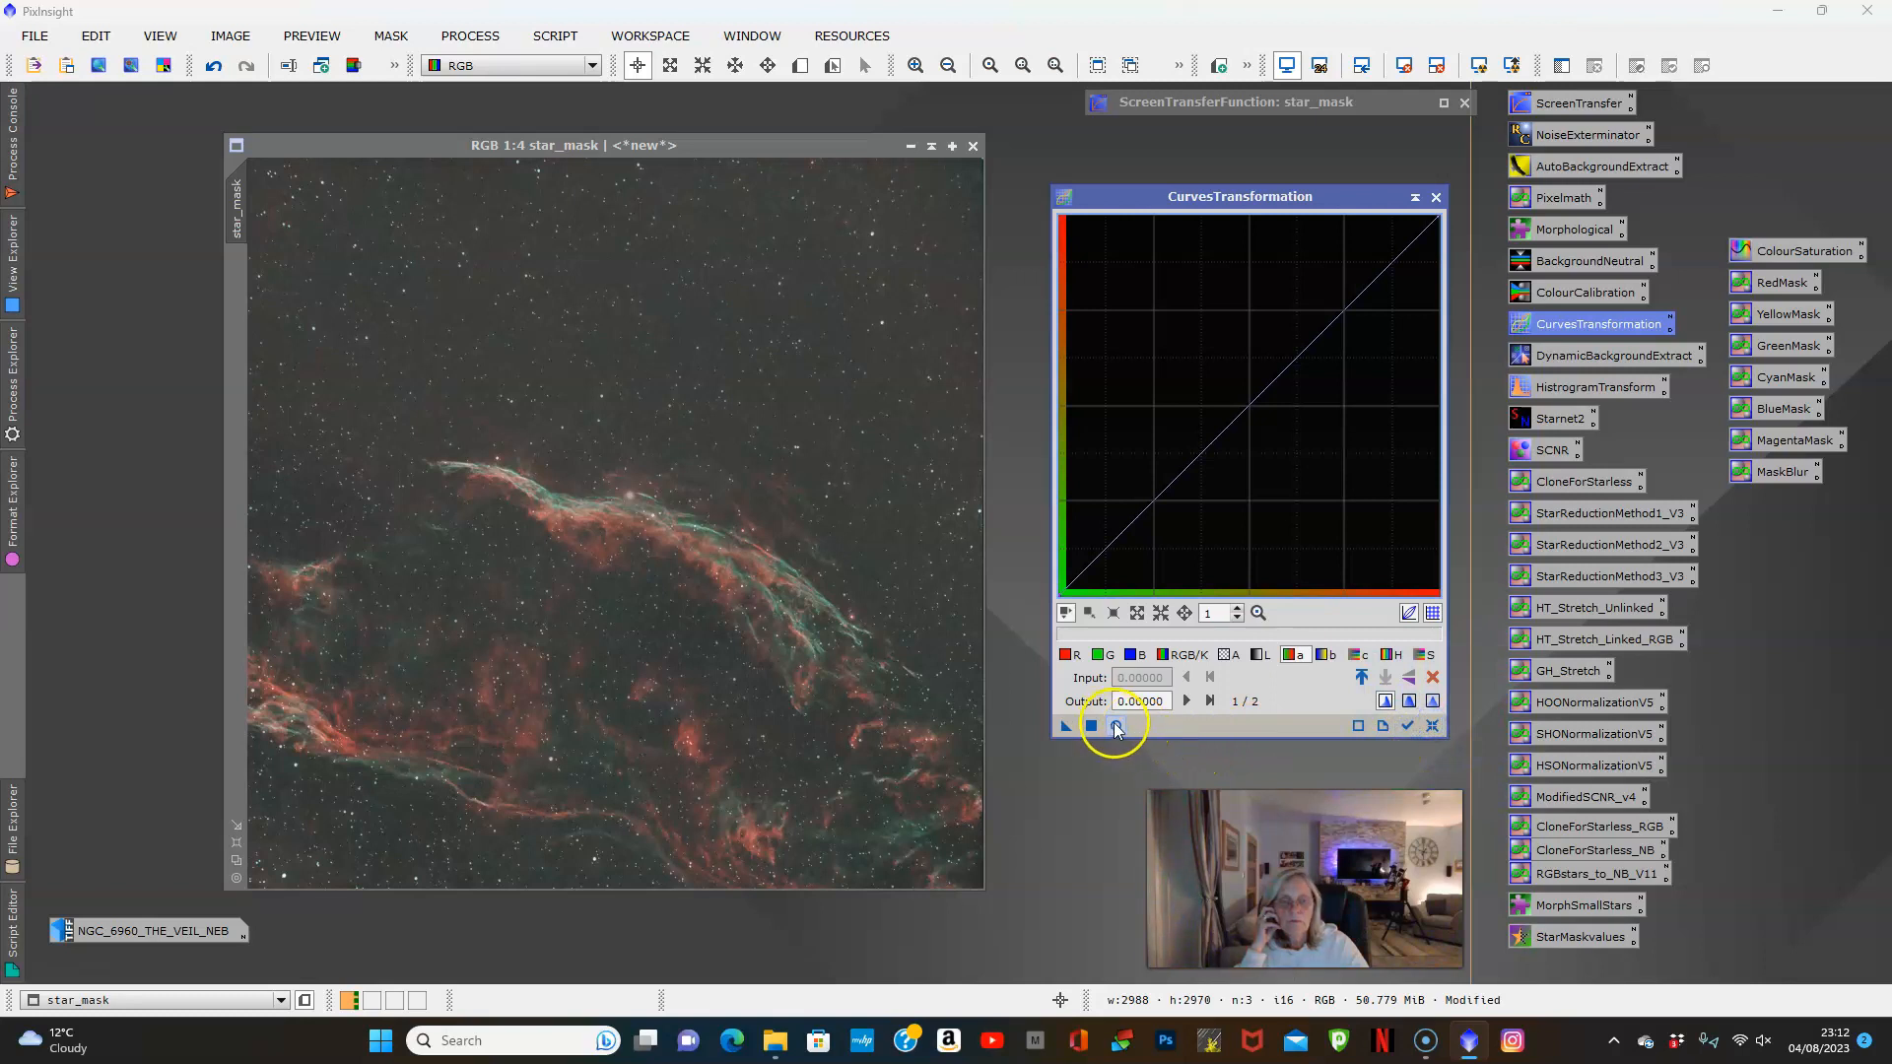
click(1187, 655)
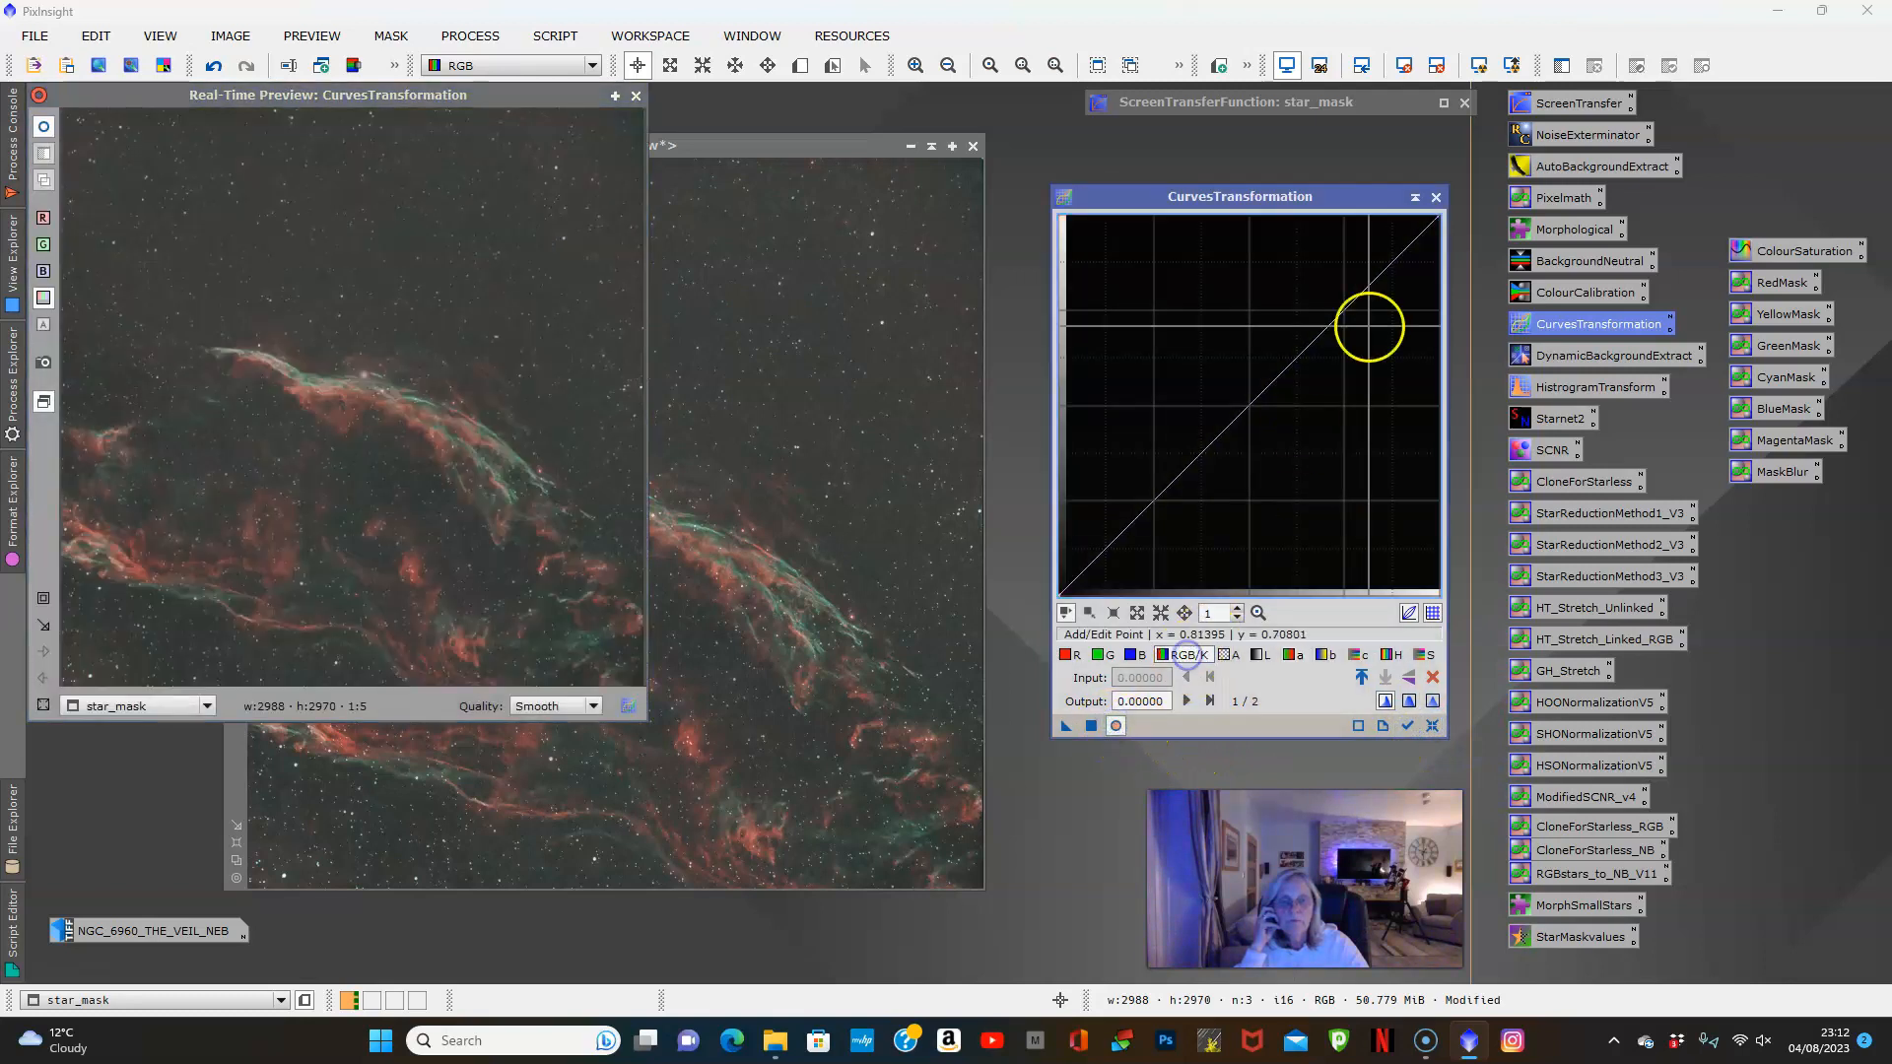
click(1332, 323)
drag(1332, 322, 1309, 297)
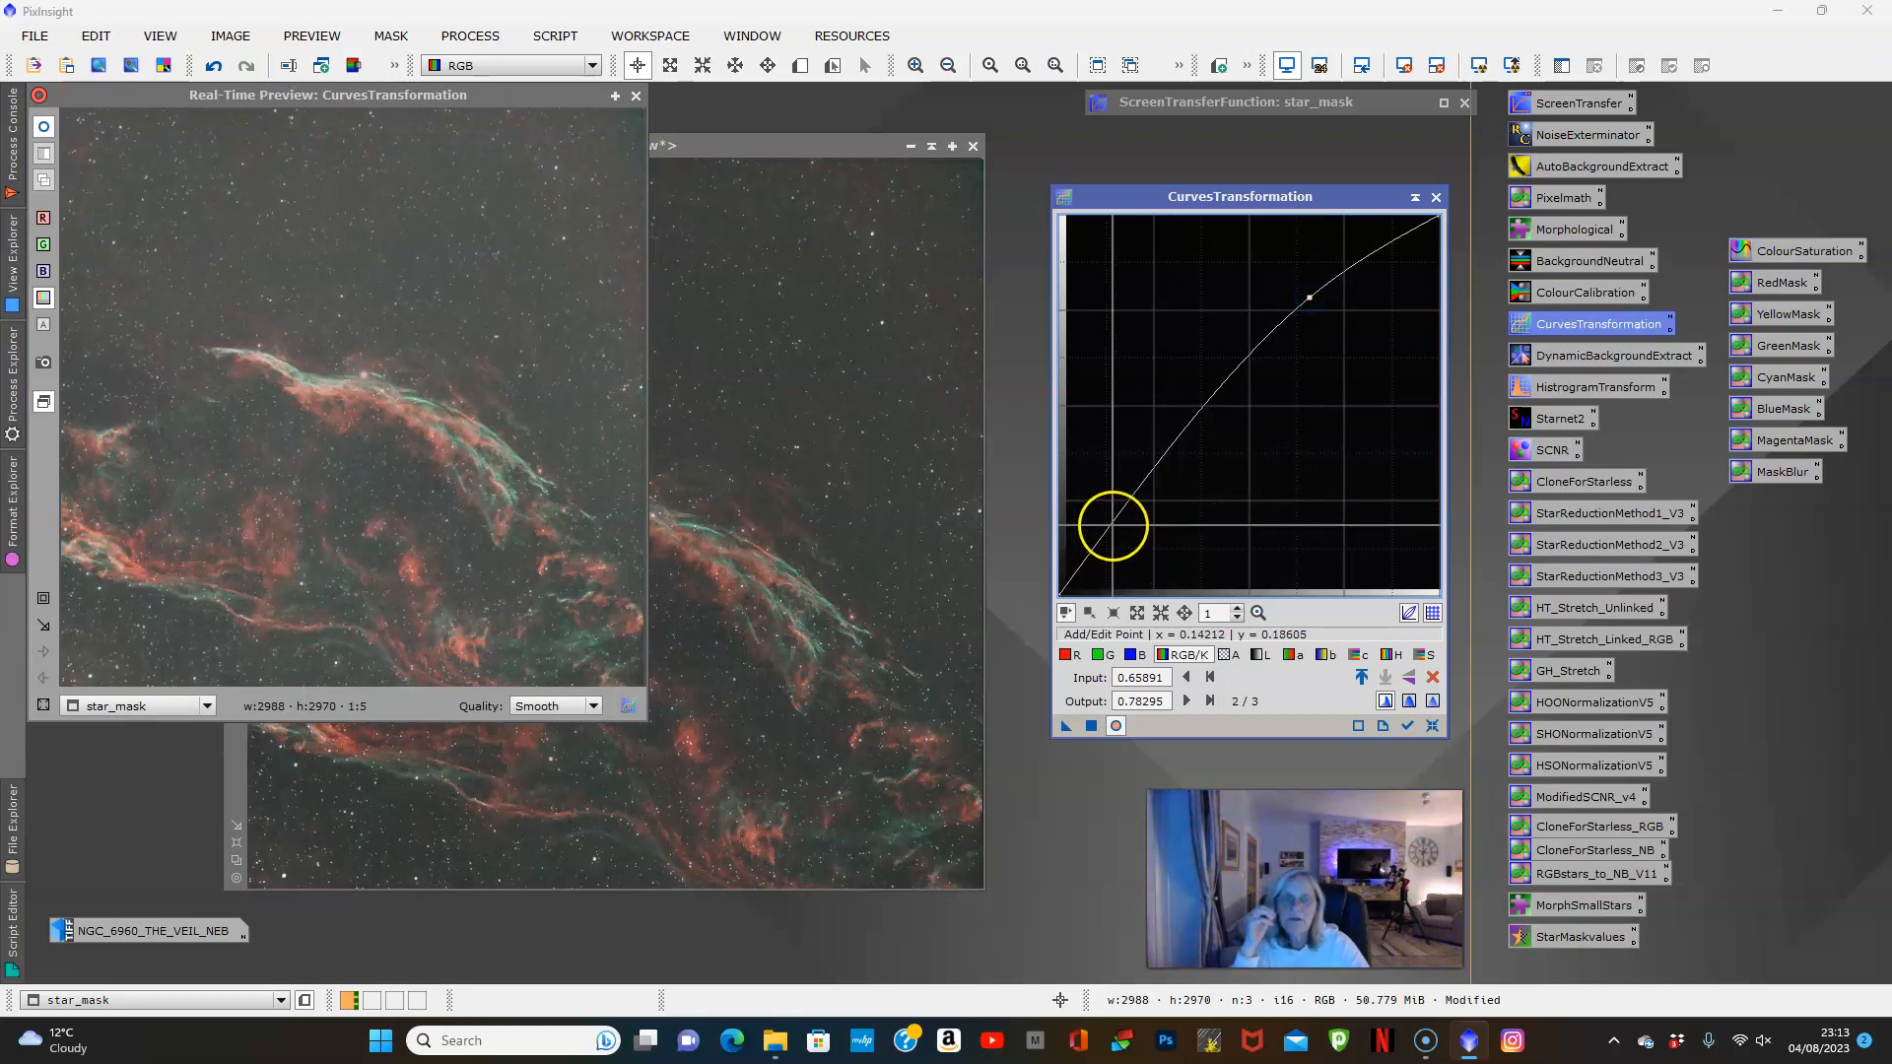
Add a shadow point to the RGB/K curve at about 0.245 input, 0.227 output, and apply the curve to star_mask
click(1131, 523)
drag(1130, 523, 1133, 523)
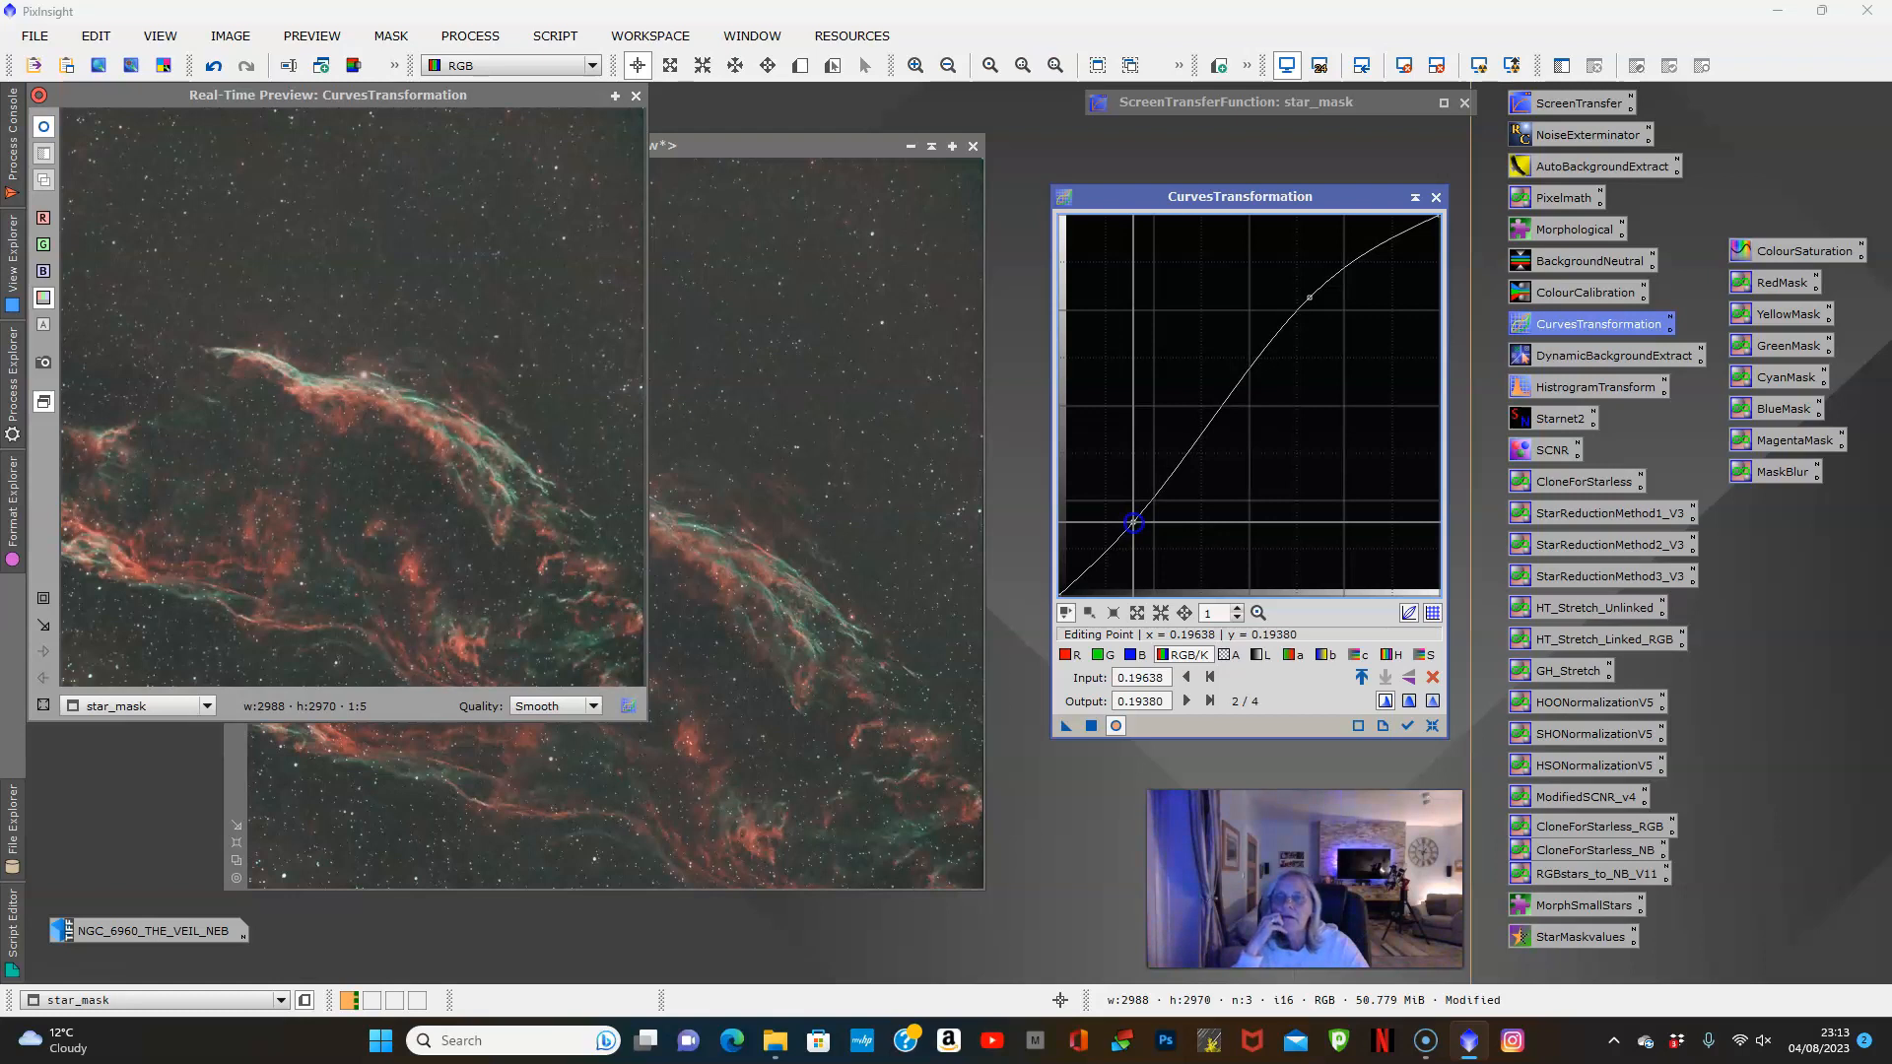
drag(1133, 523, 1156, 514)
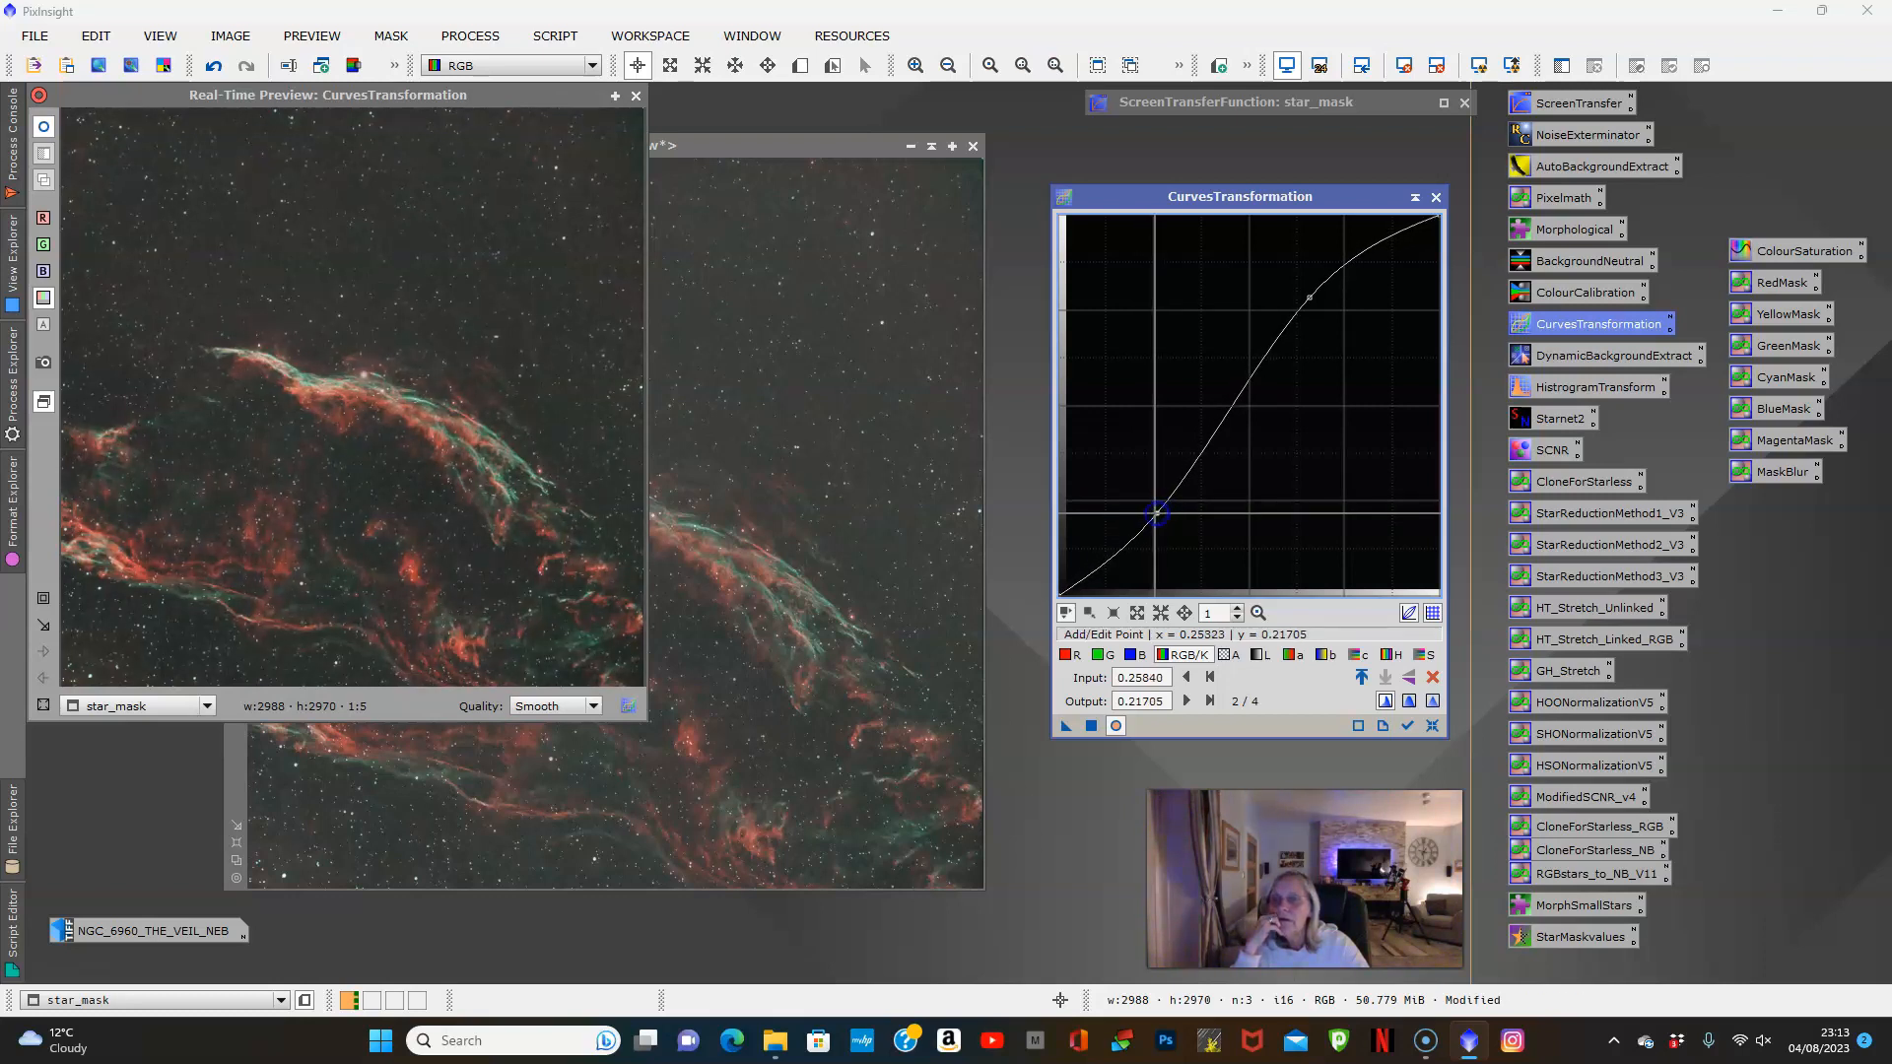
drag(1157, 513, 1152, 509)
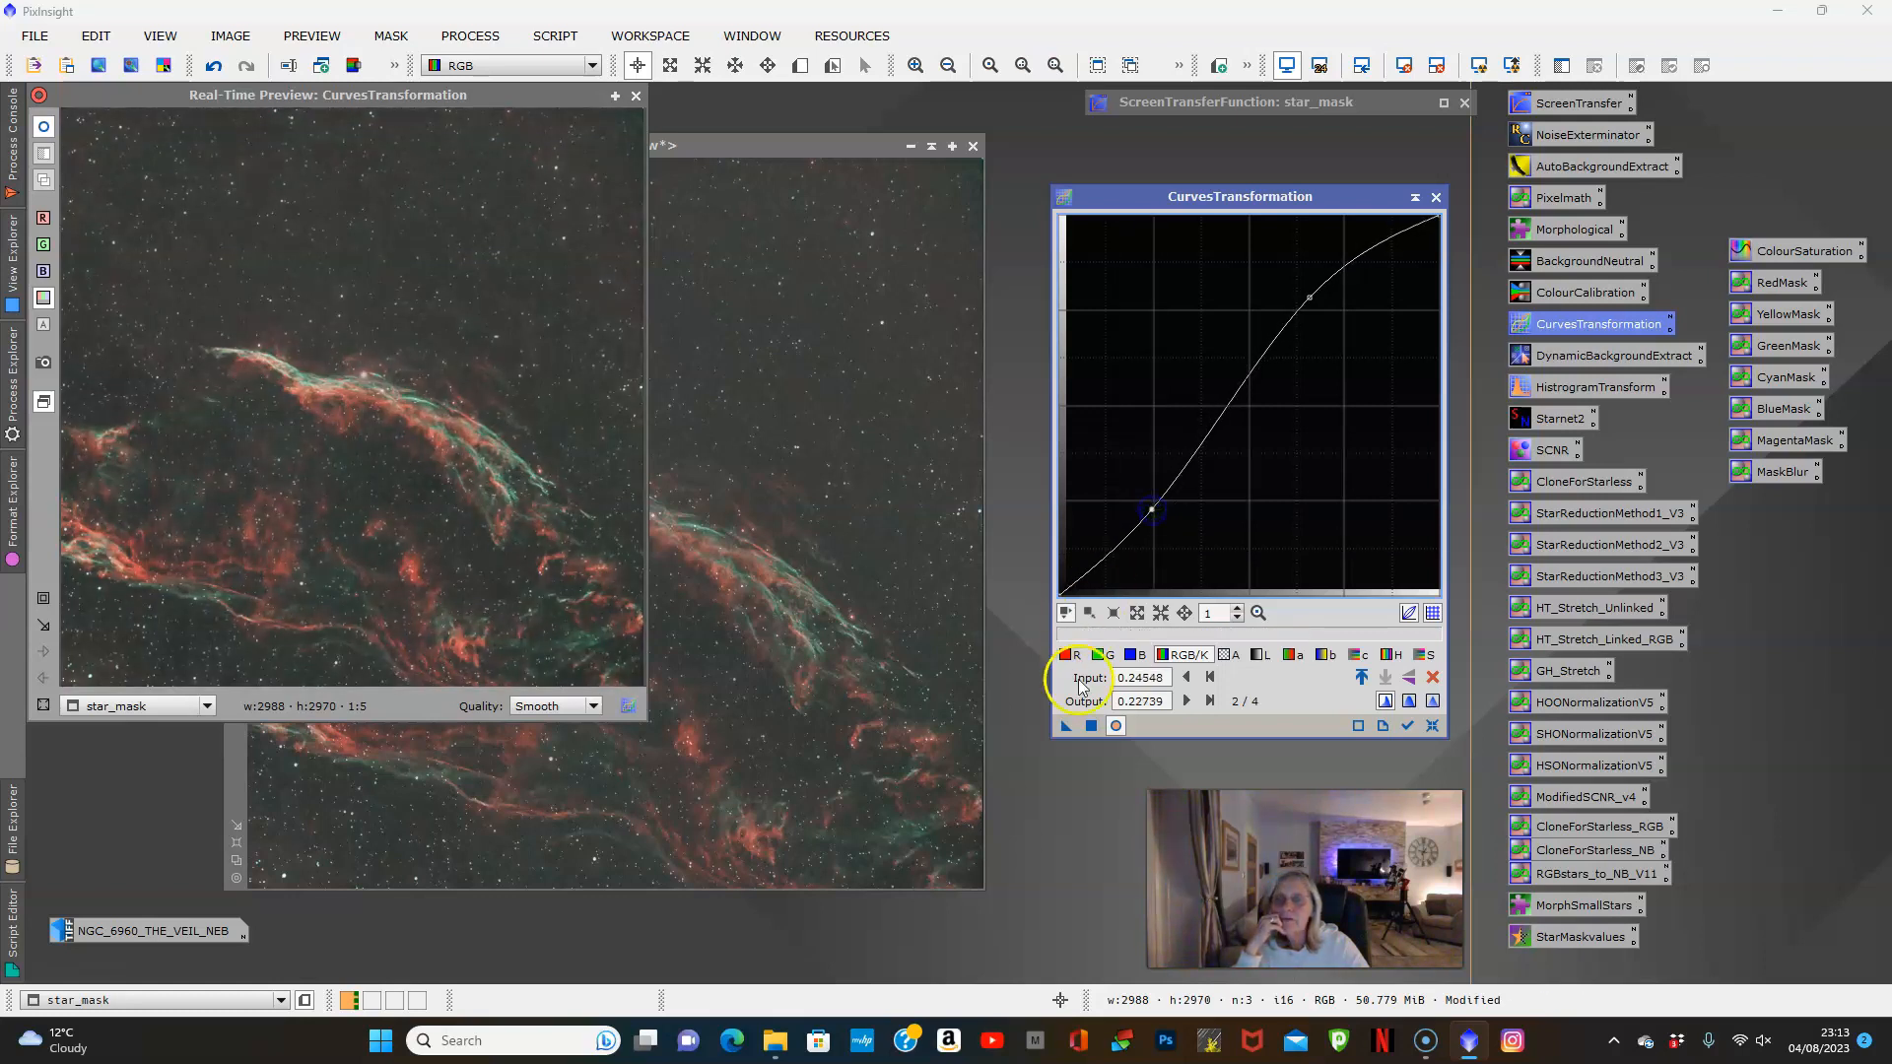
click(1092, 726)
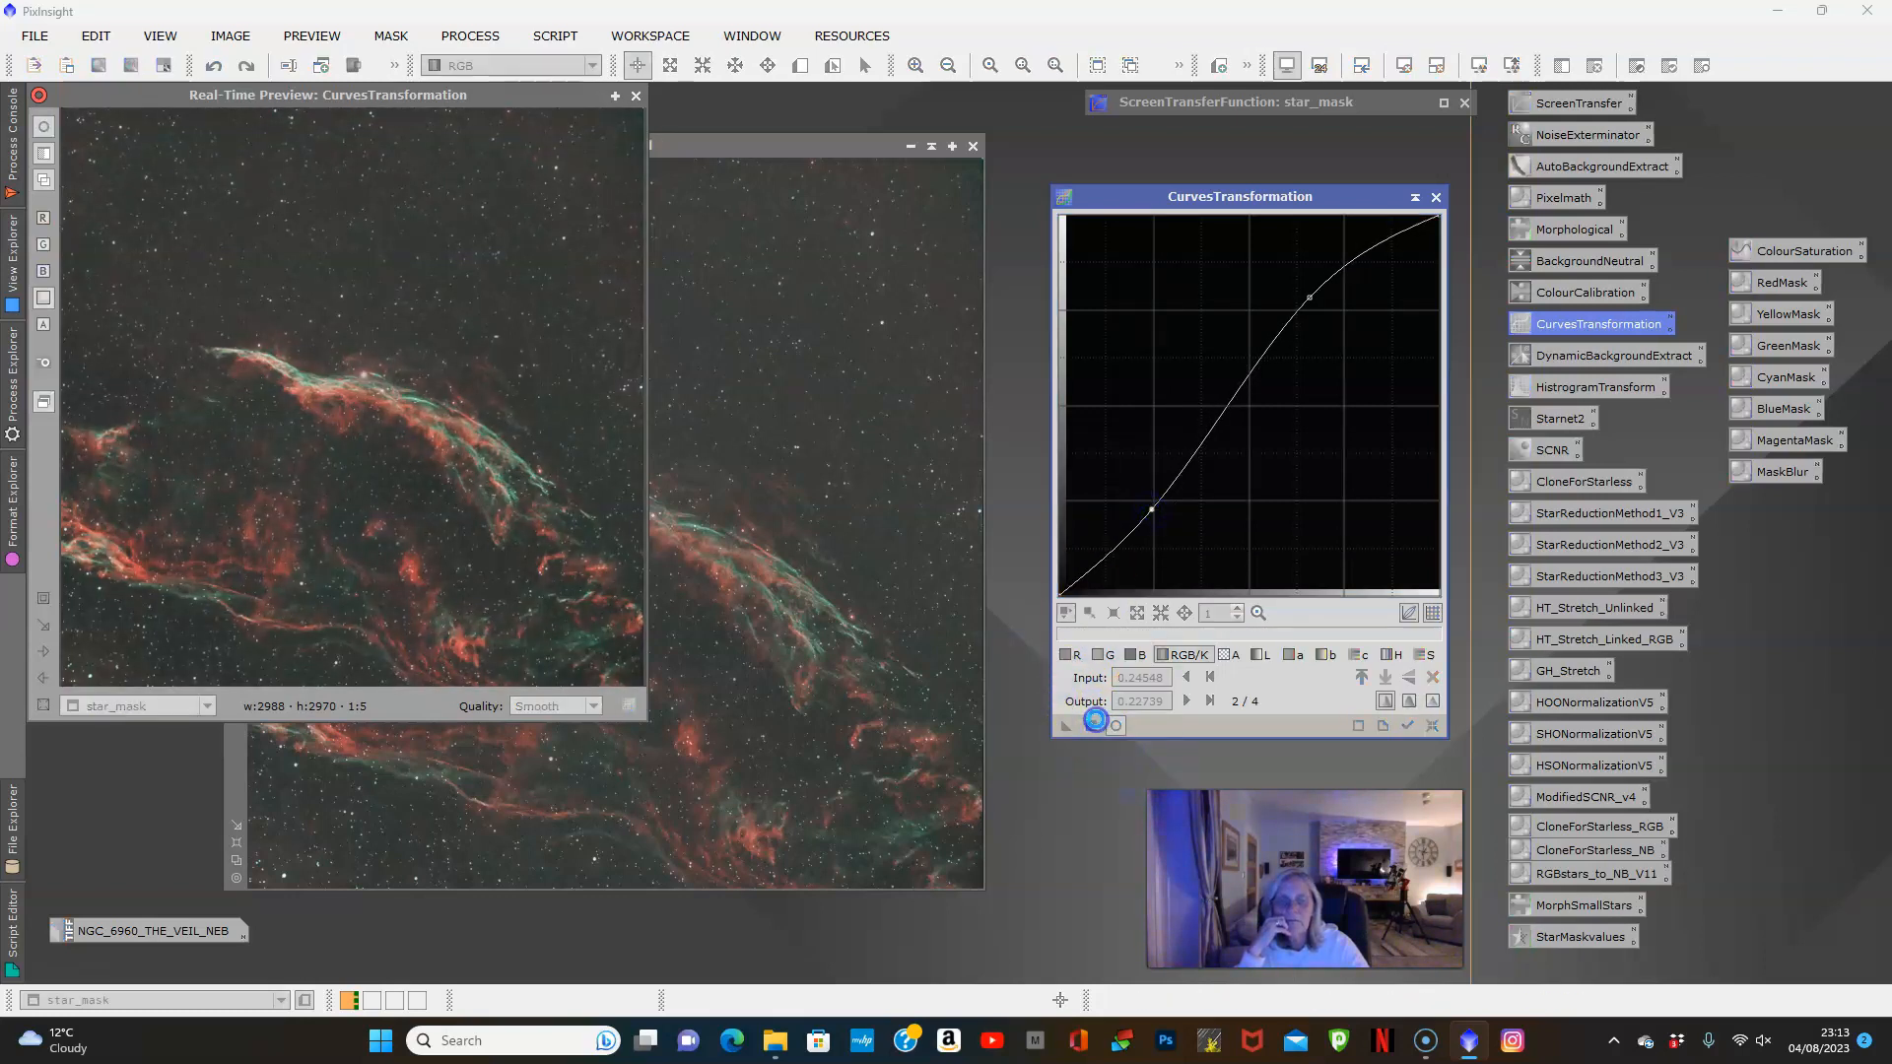
Reset the curve, close the real-time preview and CurvesTransformation, and examine the contrast of star_mask at several magnifications
click(1435, 727)
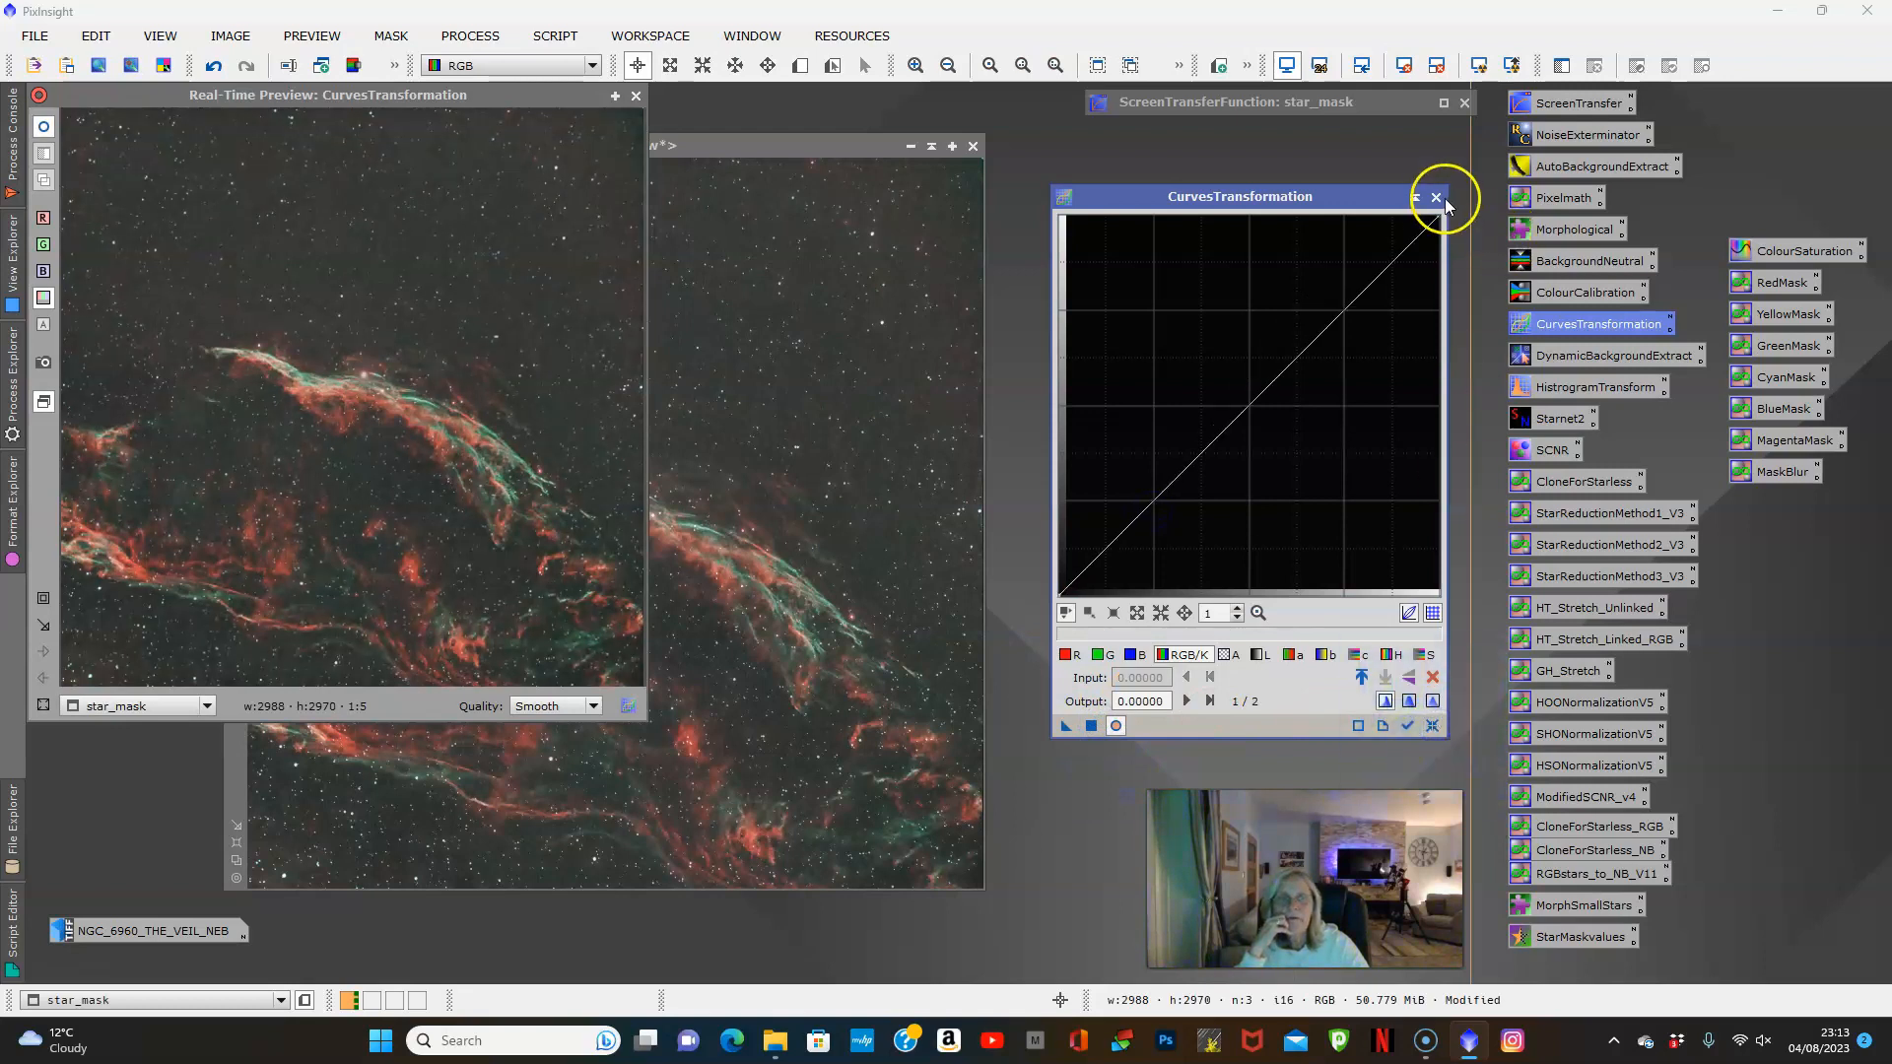
click(636, 95)
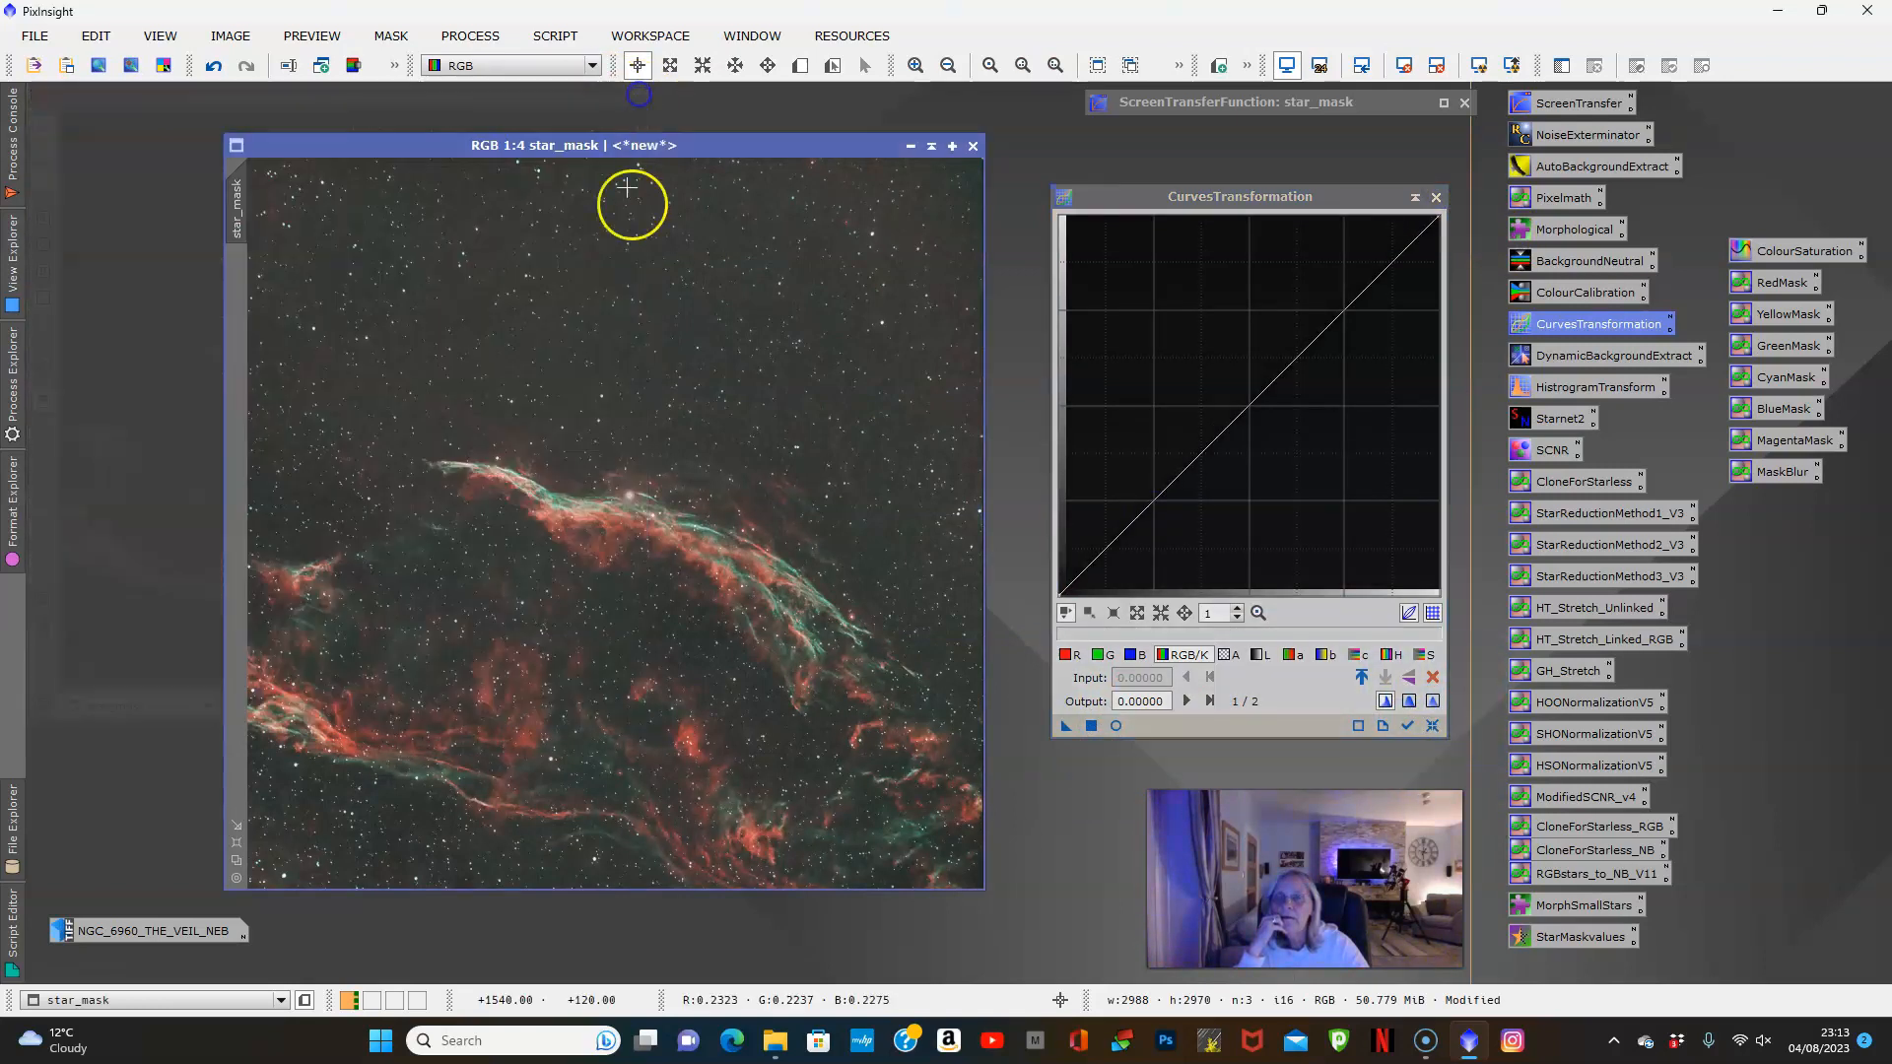
click(1436, 197)
click(660, 561)
scroll(515, 565, down, 2)
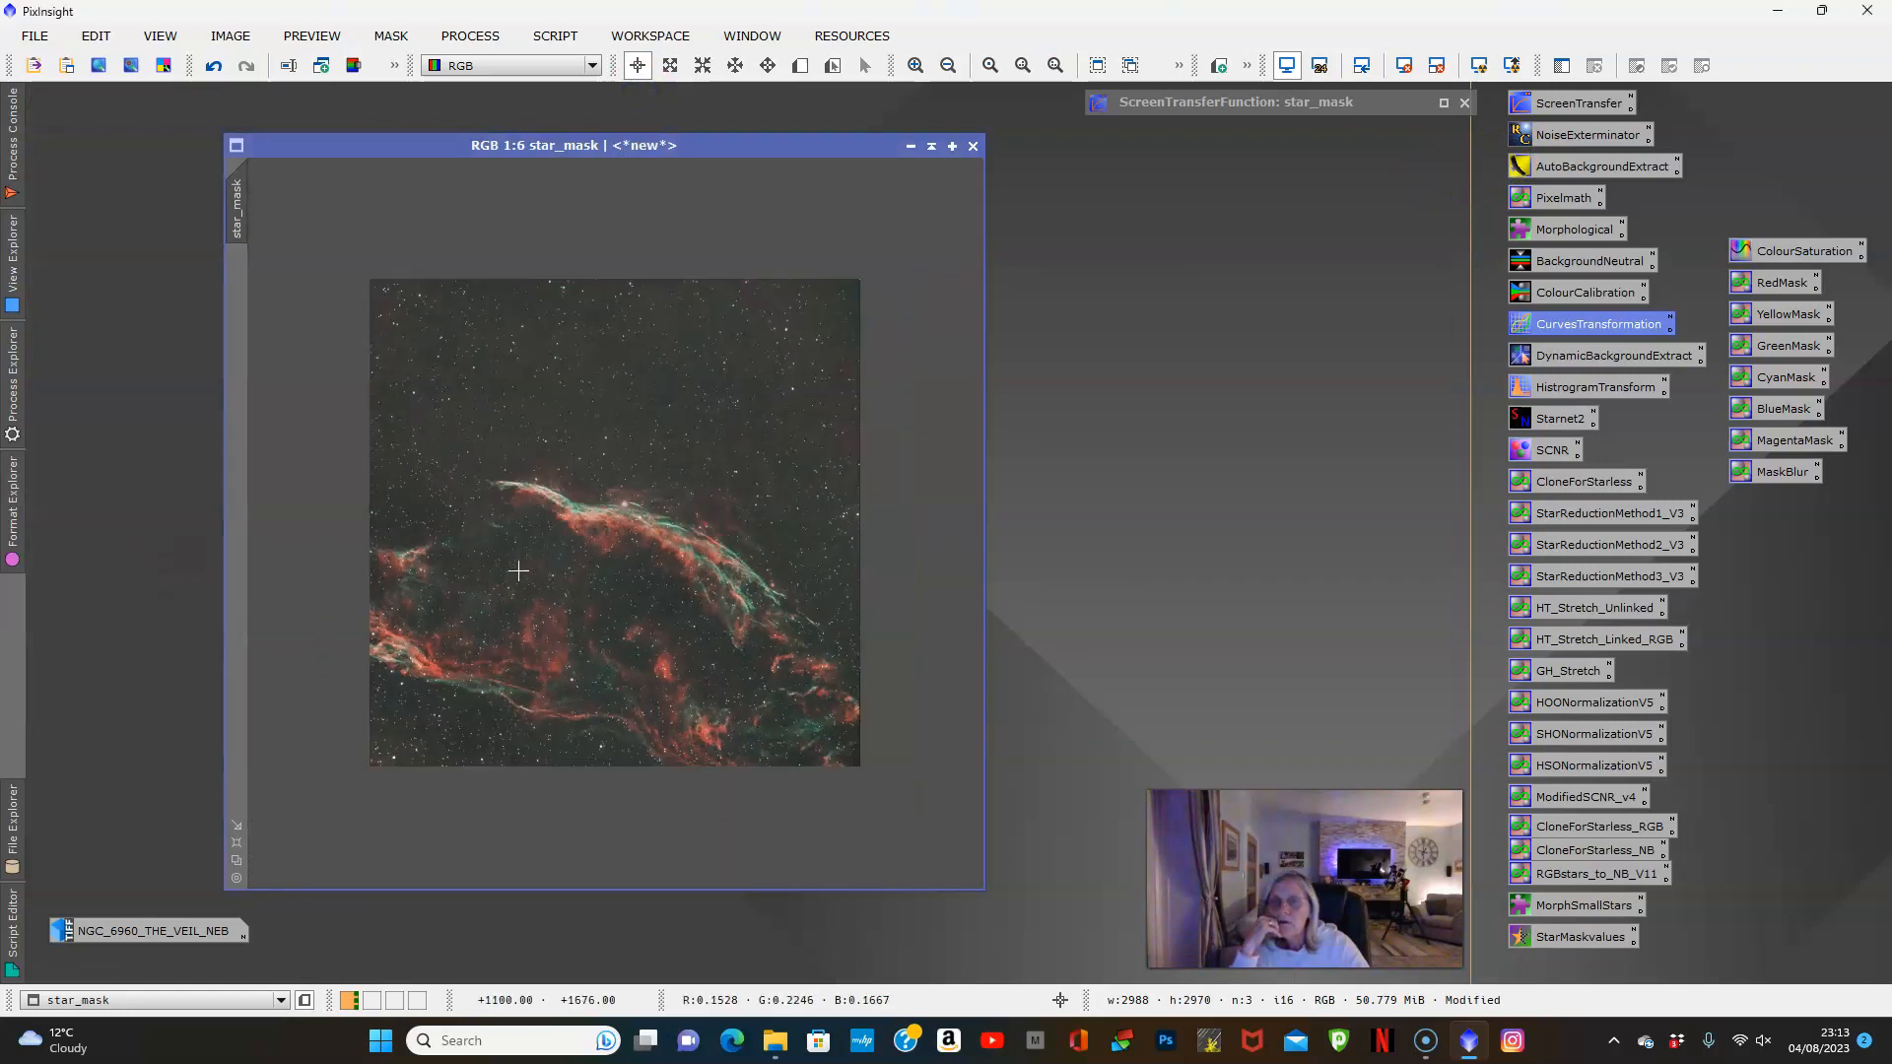
scroll(519, 570, up, 5)
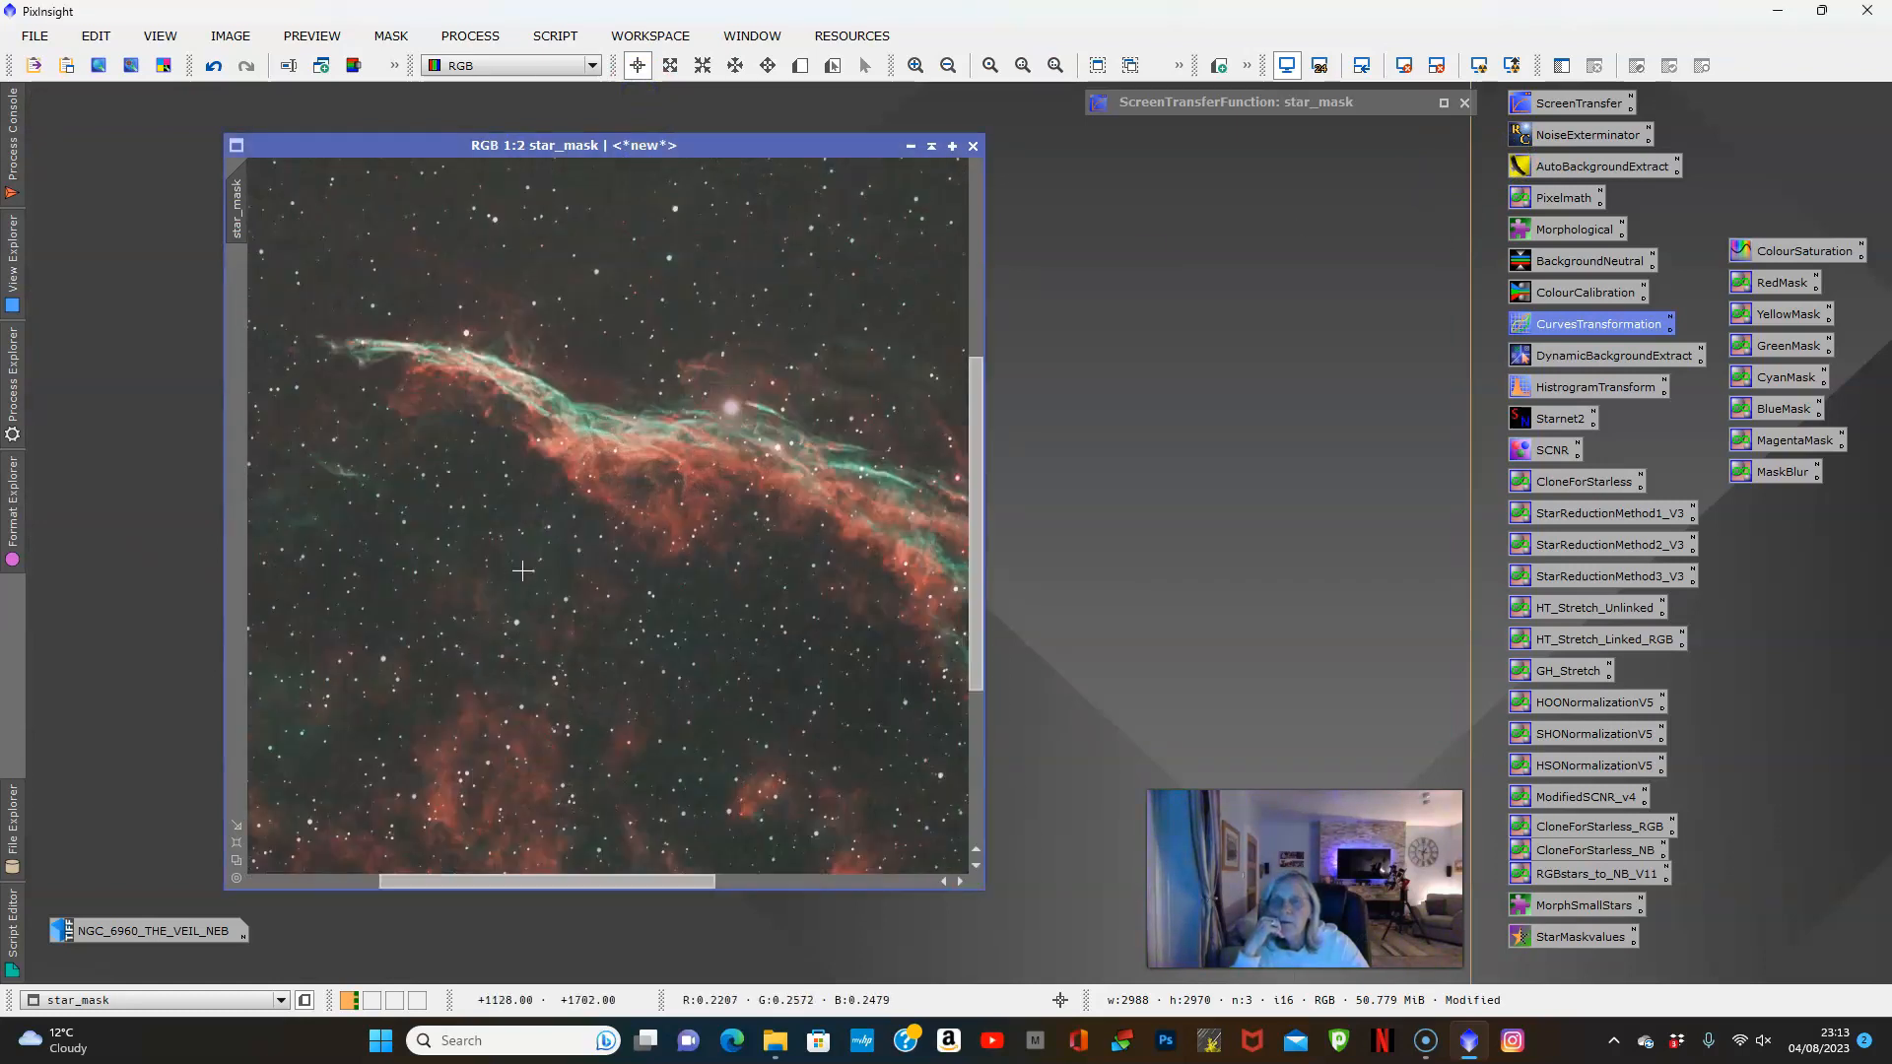
scroll(530, 571, down, 4)
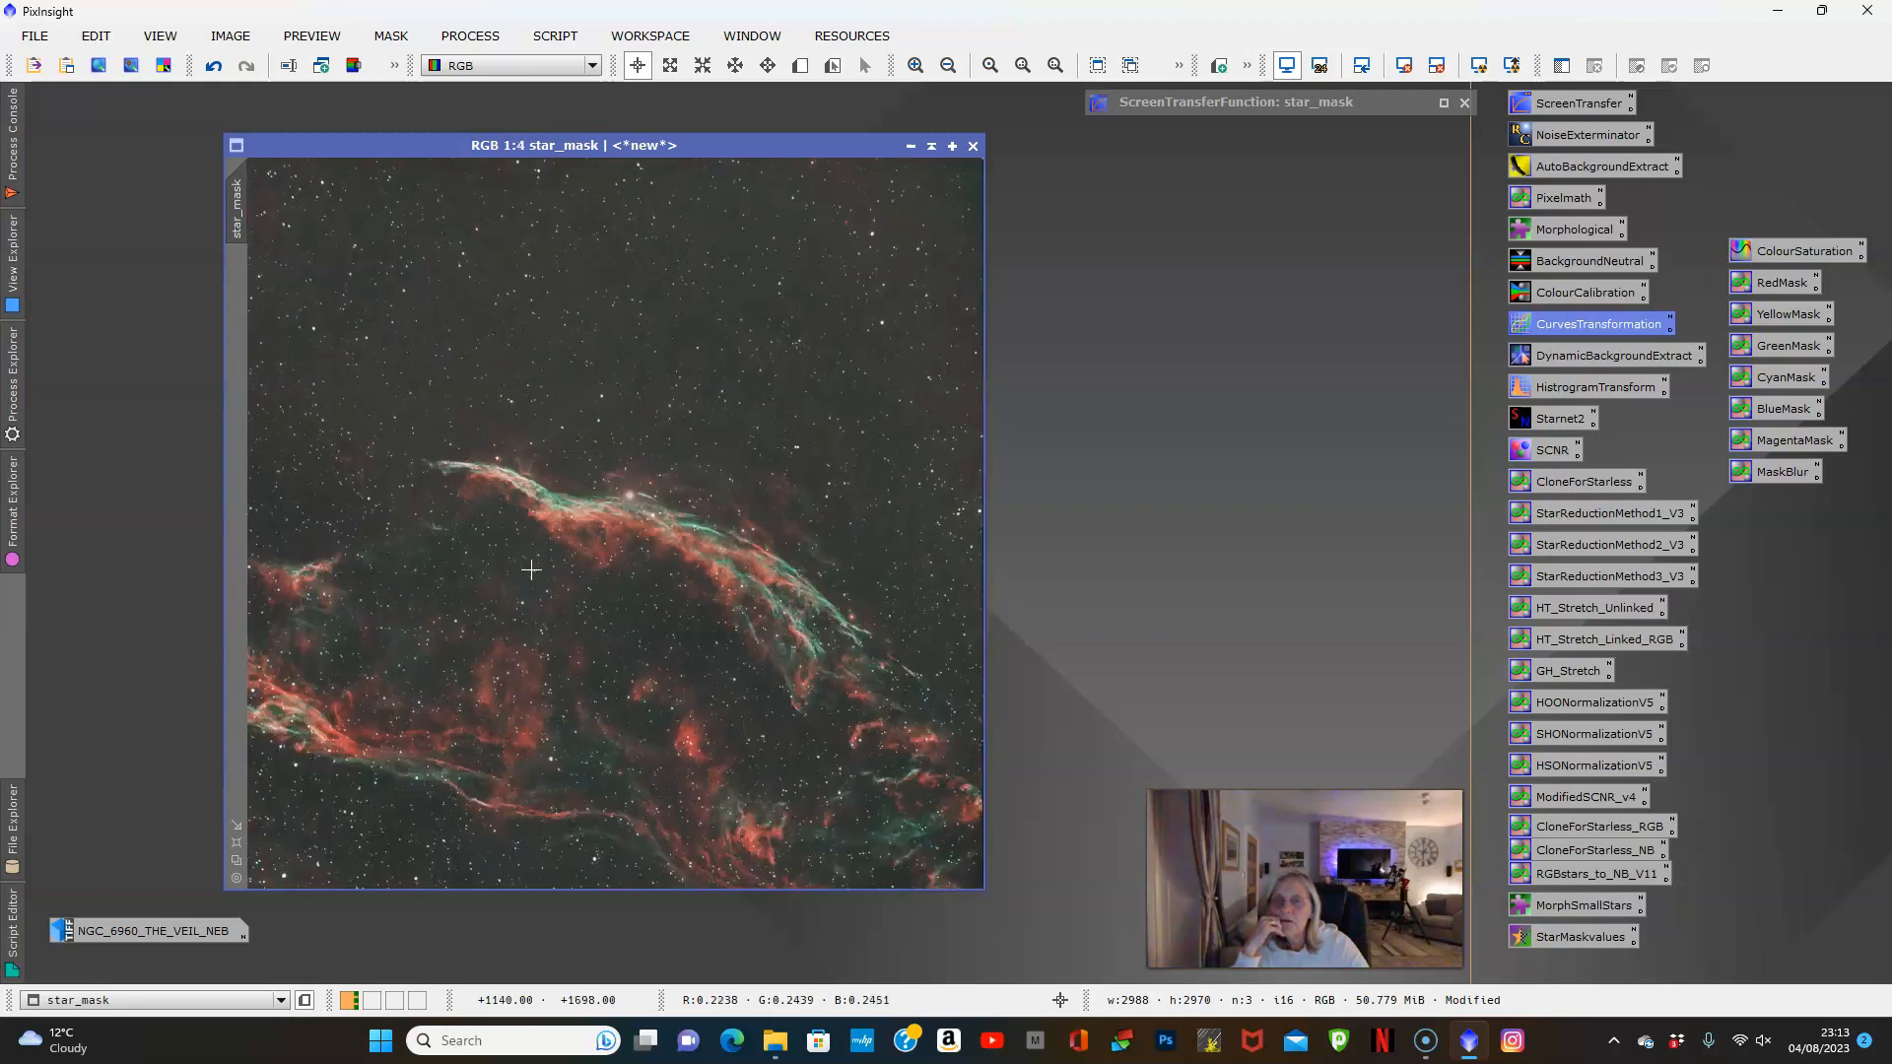